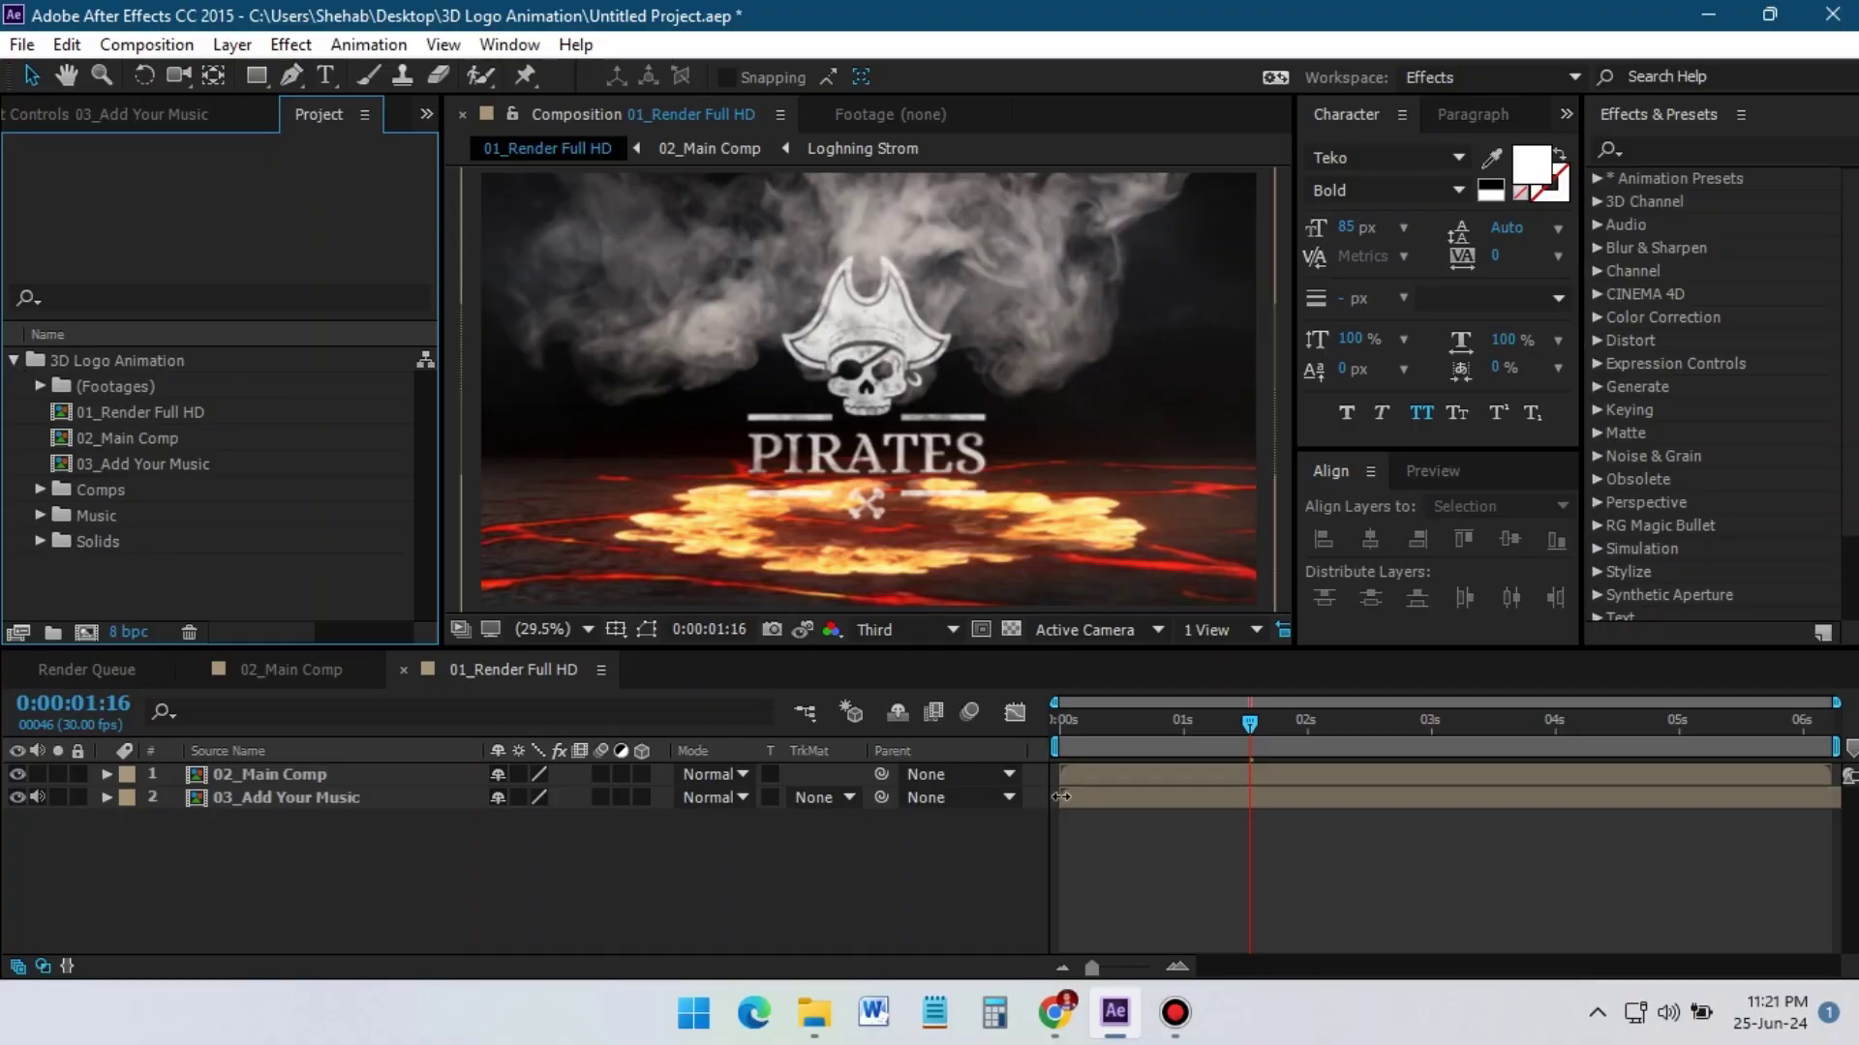
Show the Footages folder in File Explorer, then return to the After Effects project
{"action": "left_click", "coordinate": [814, 1013]}
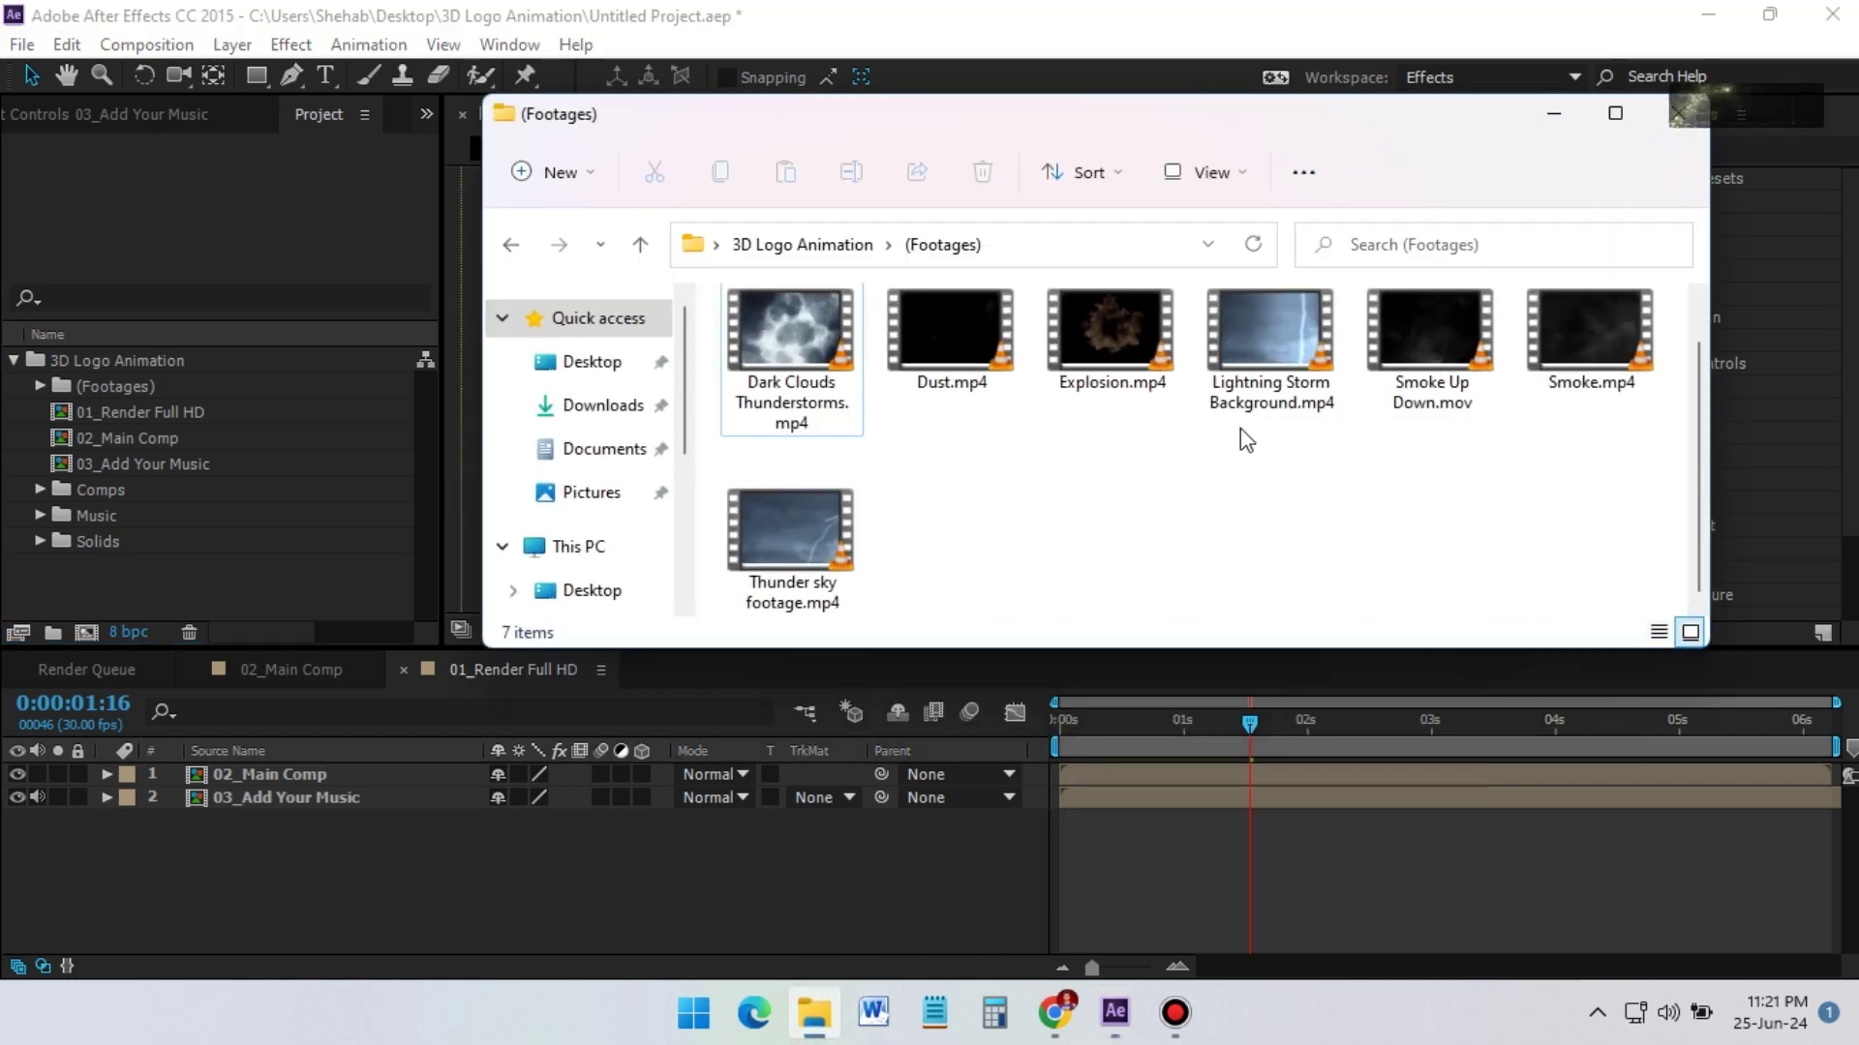
{"action": "left_click", "coordinate": [1559, 119]}
{"action": "left_click", "coordinate": [194, 480]}
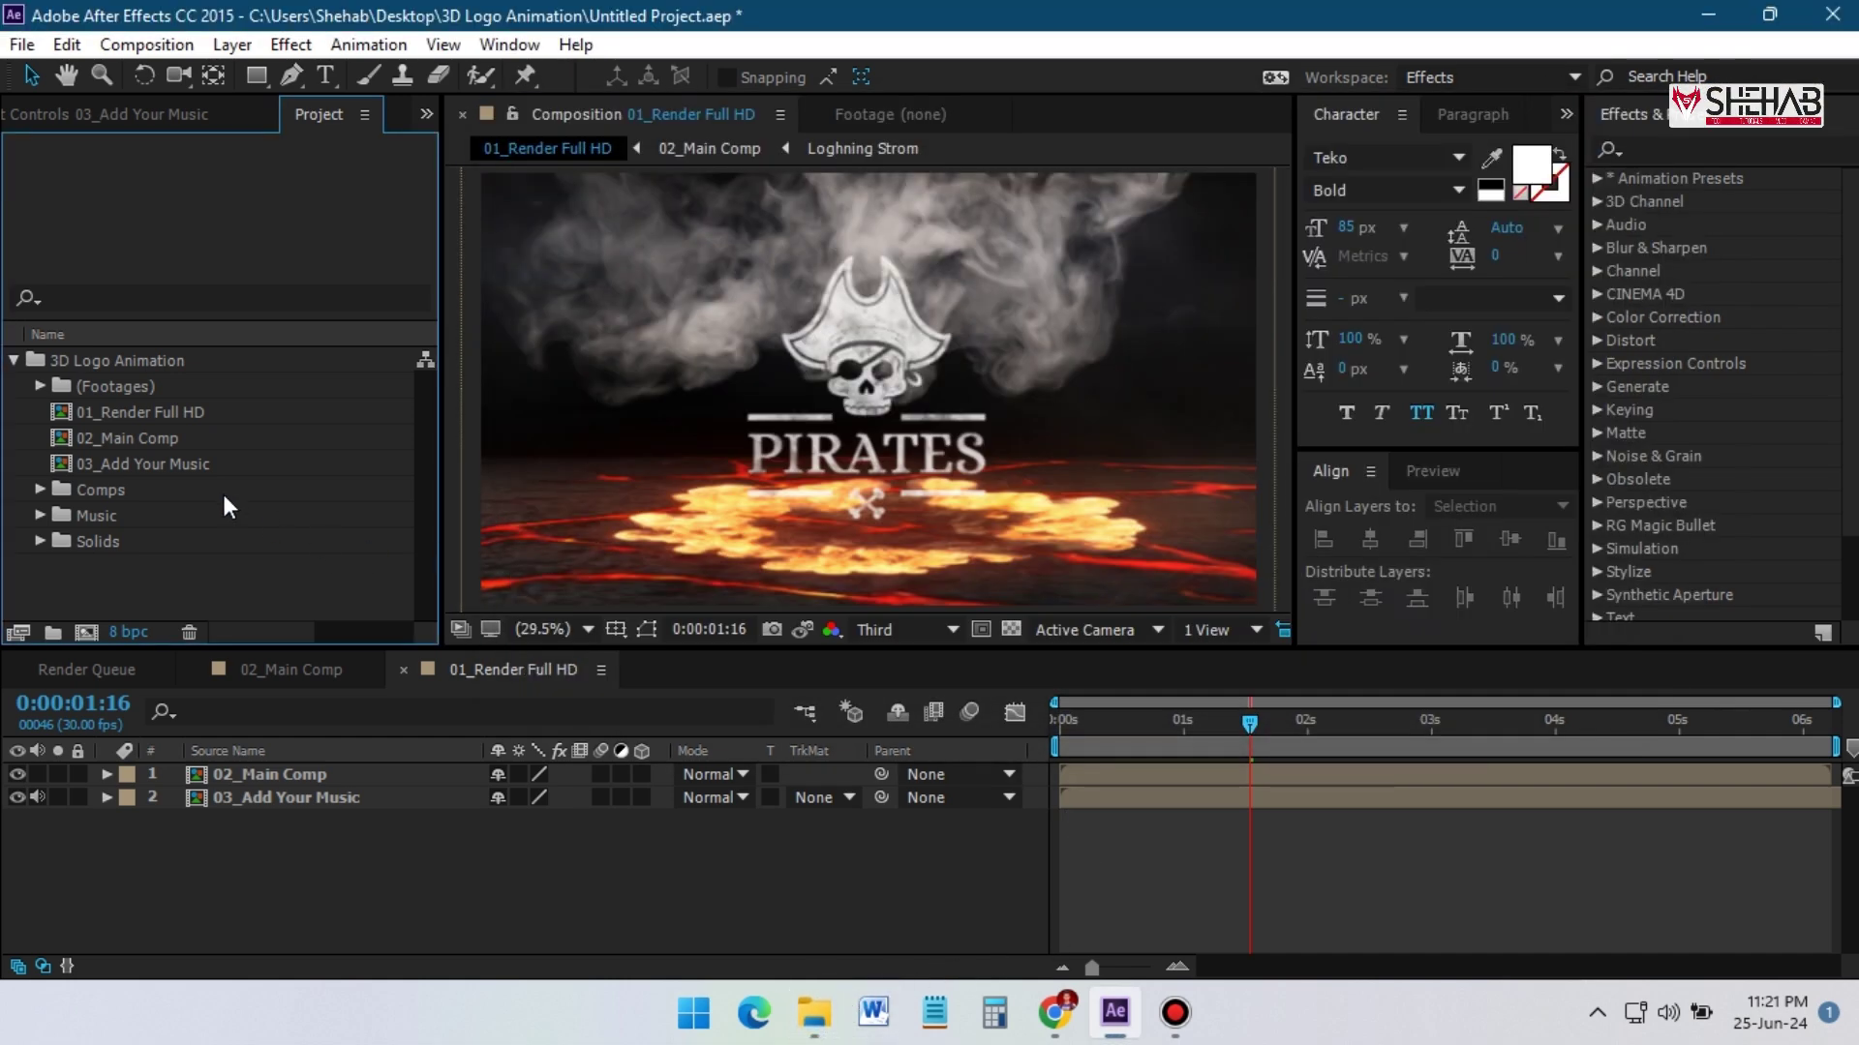
Create a composition named Main Comp at 1920×1080, 30 fps, 20 seconds long
{"action": "left_click", "coordinate": [86, 634]}
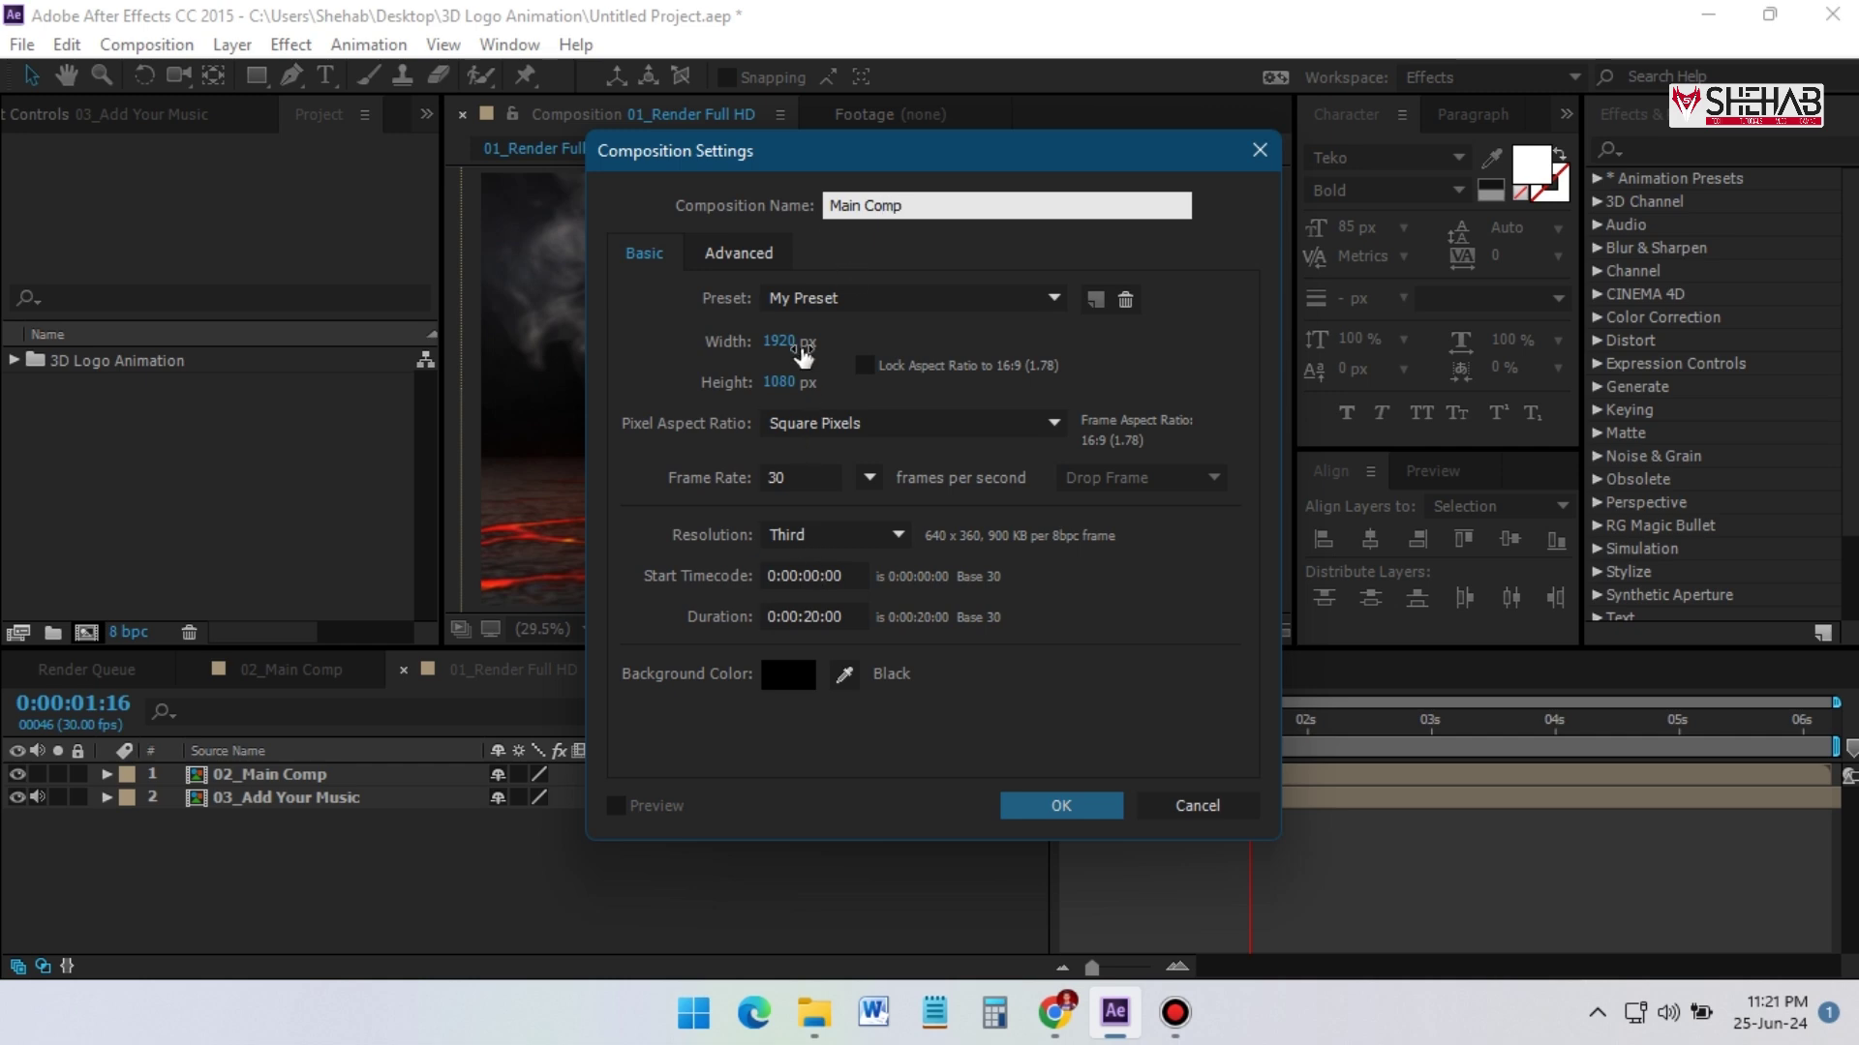
{"action": "left_click", "coordinate": [807, 616]}
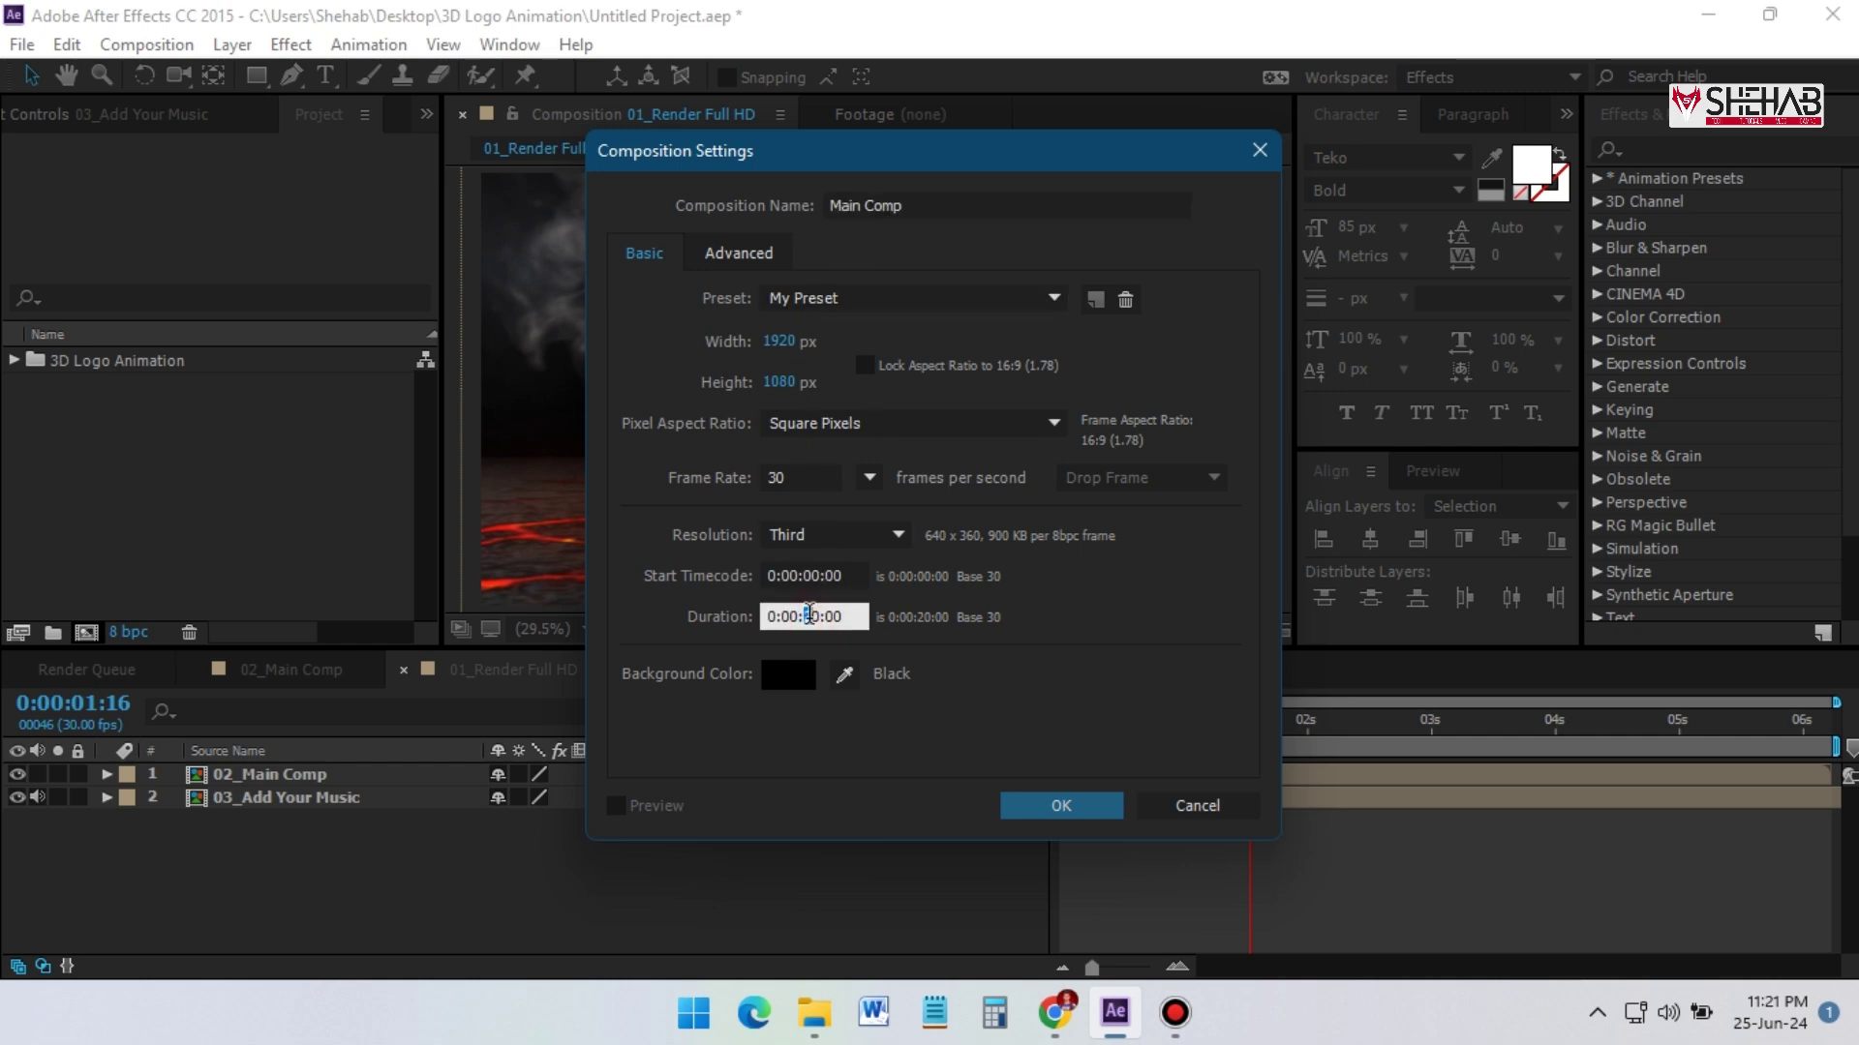
{"action": "left_click", "coordinate": [1061, 806]}
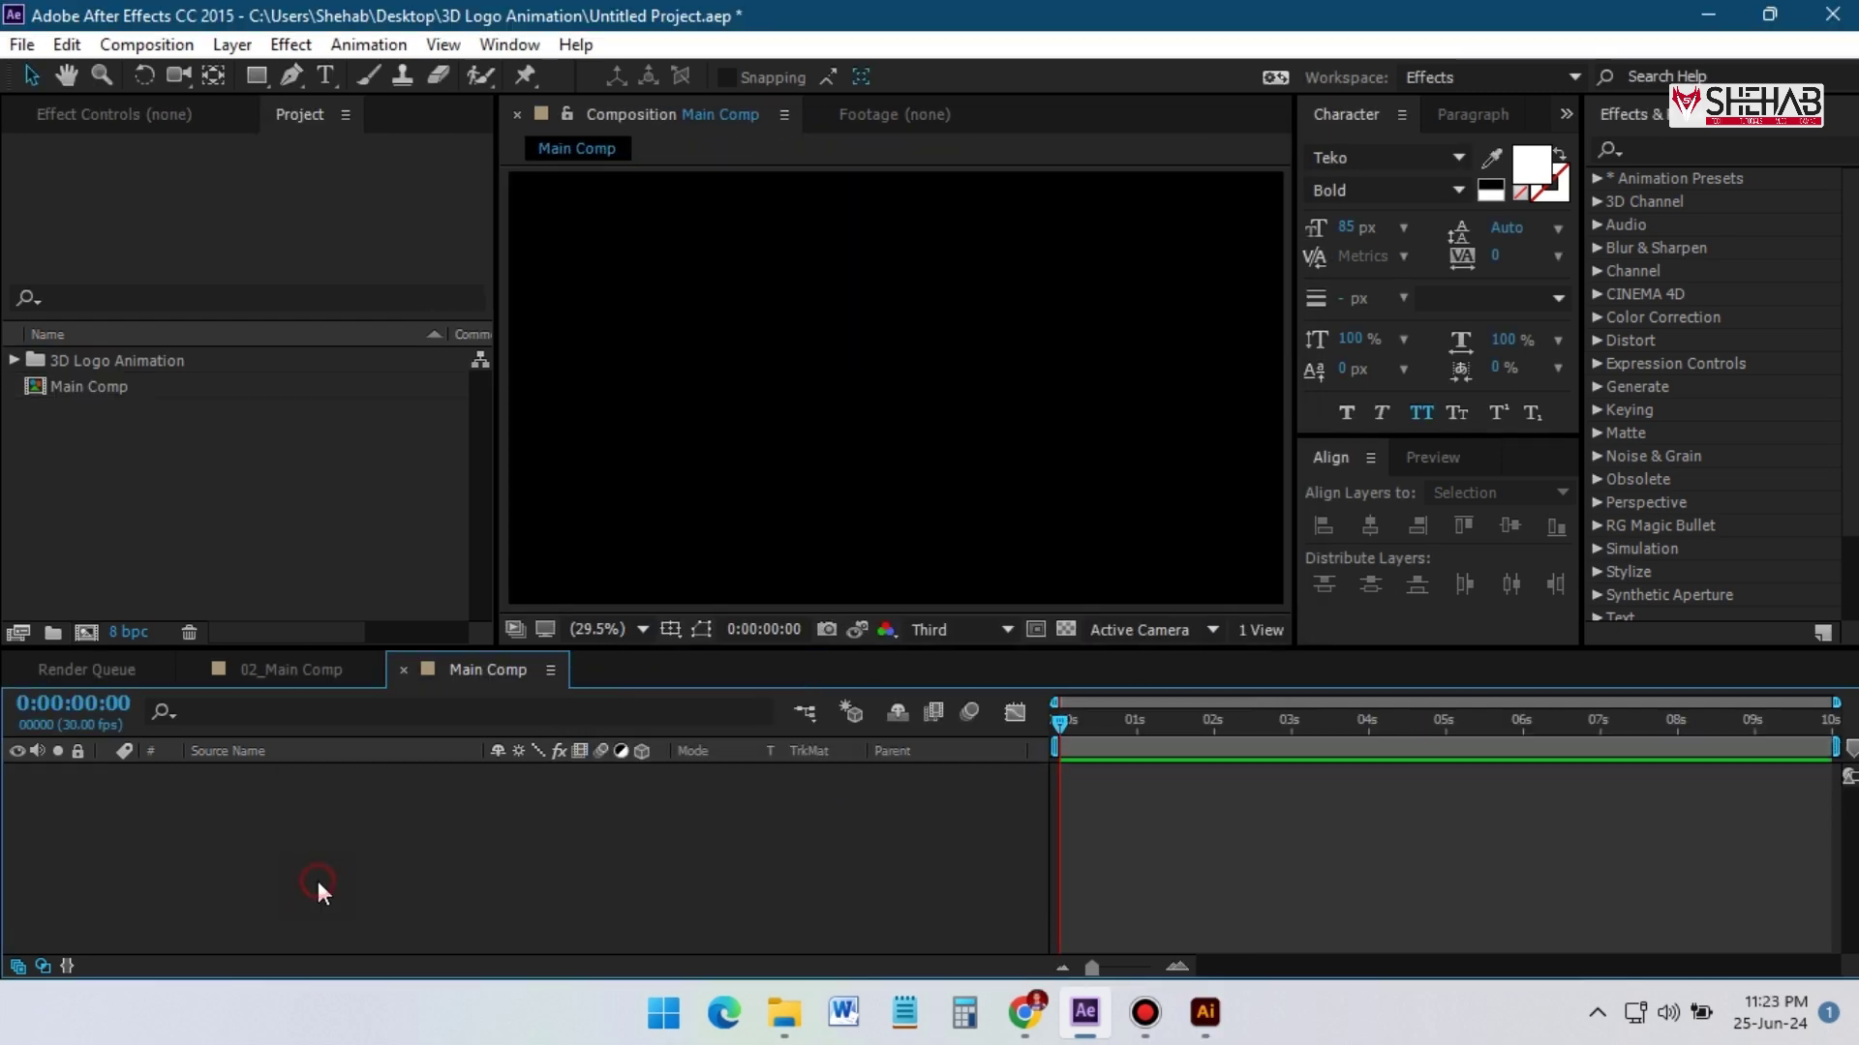
Add a white solid layer named 'Logo Mask' to Main Comp
{"action": "right_click", "coordinate": [318, 881]}
{"action": "mouse_move", "coordinate": [435, 630]}
{"action": "left_click", "coordinate": [718, 700]}
{"action": "type", "text": "Logo"}
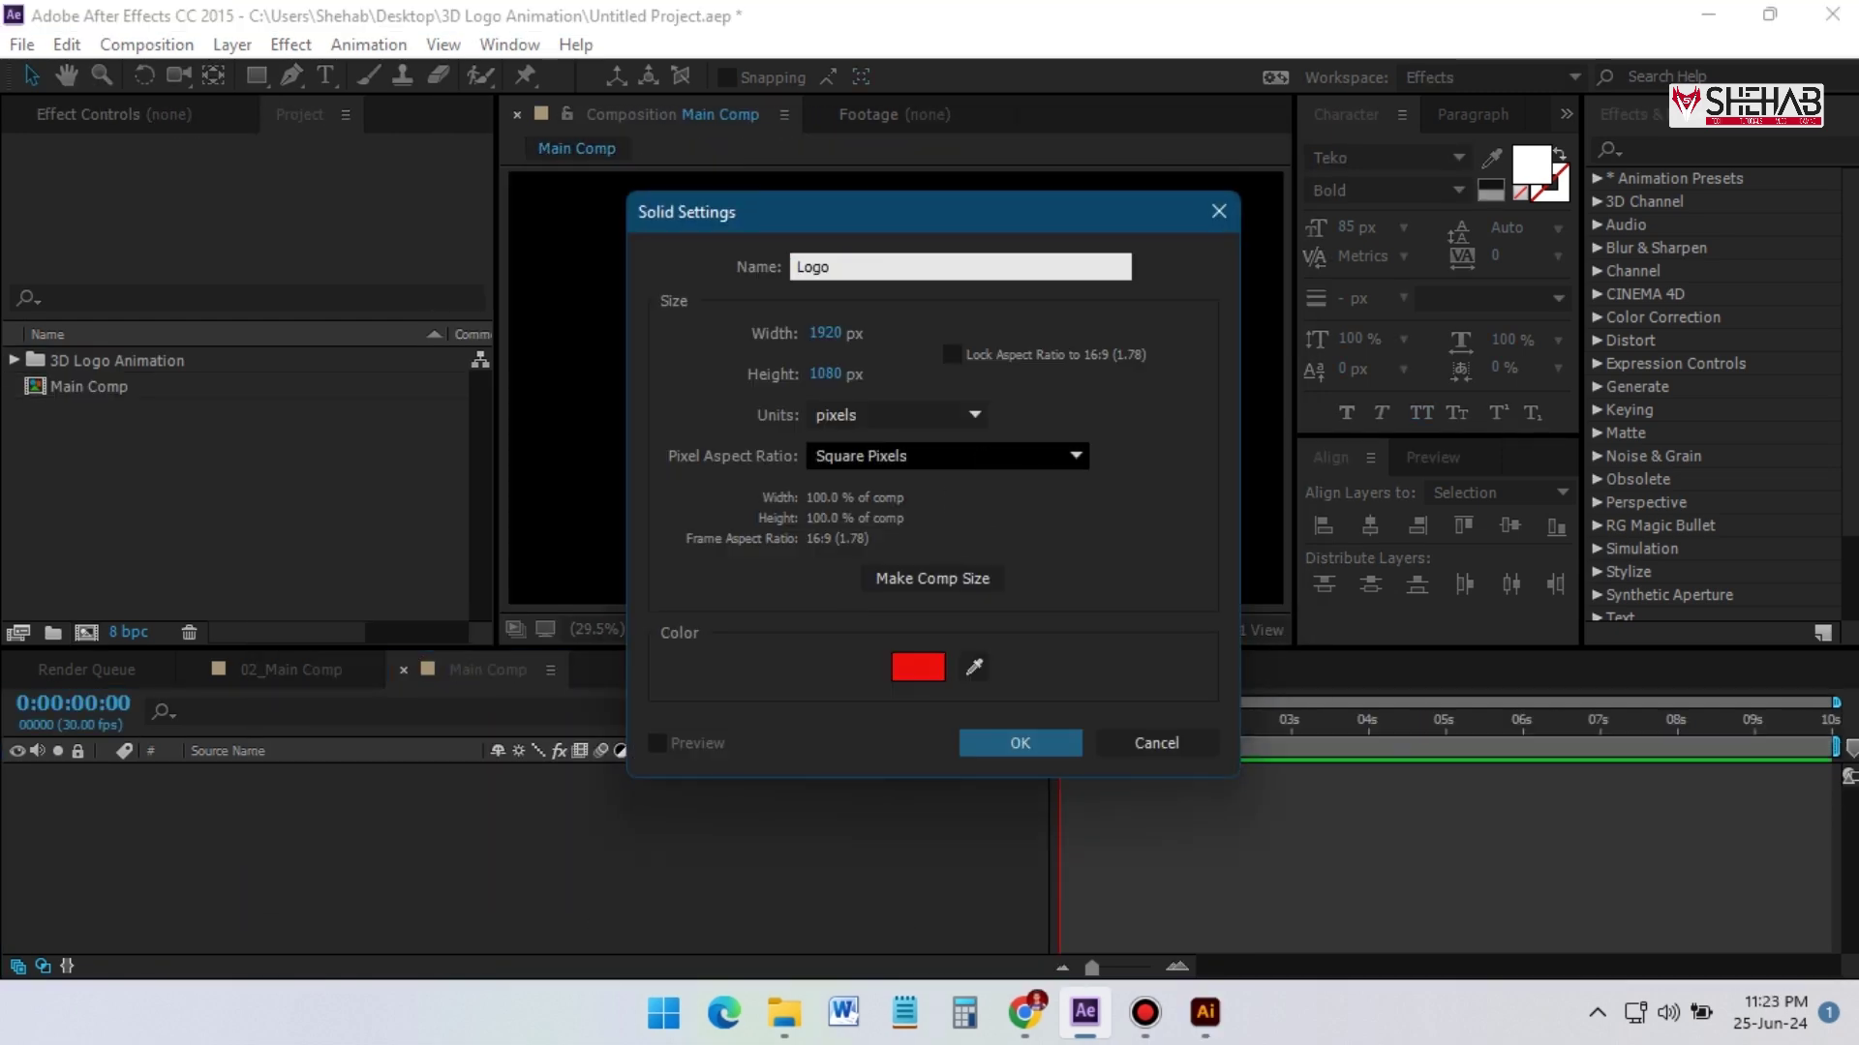
{"action": "type", "text": " Mask"}
{"action": "left_click", "coordinate": [917, 667]}
{"action": "left_click_drag", "start_coordinate": [1210, 607], "coordinate": [1149, 561]}
{"action": "left_click", "coordinate": [1800, 587]}
{"action": "left_click", "coordinate": [1030, 751]}
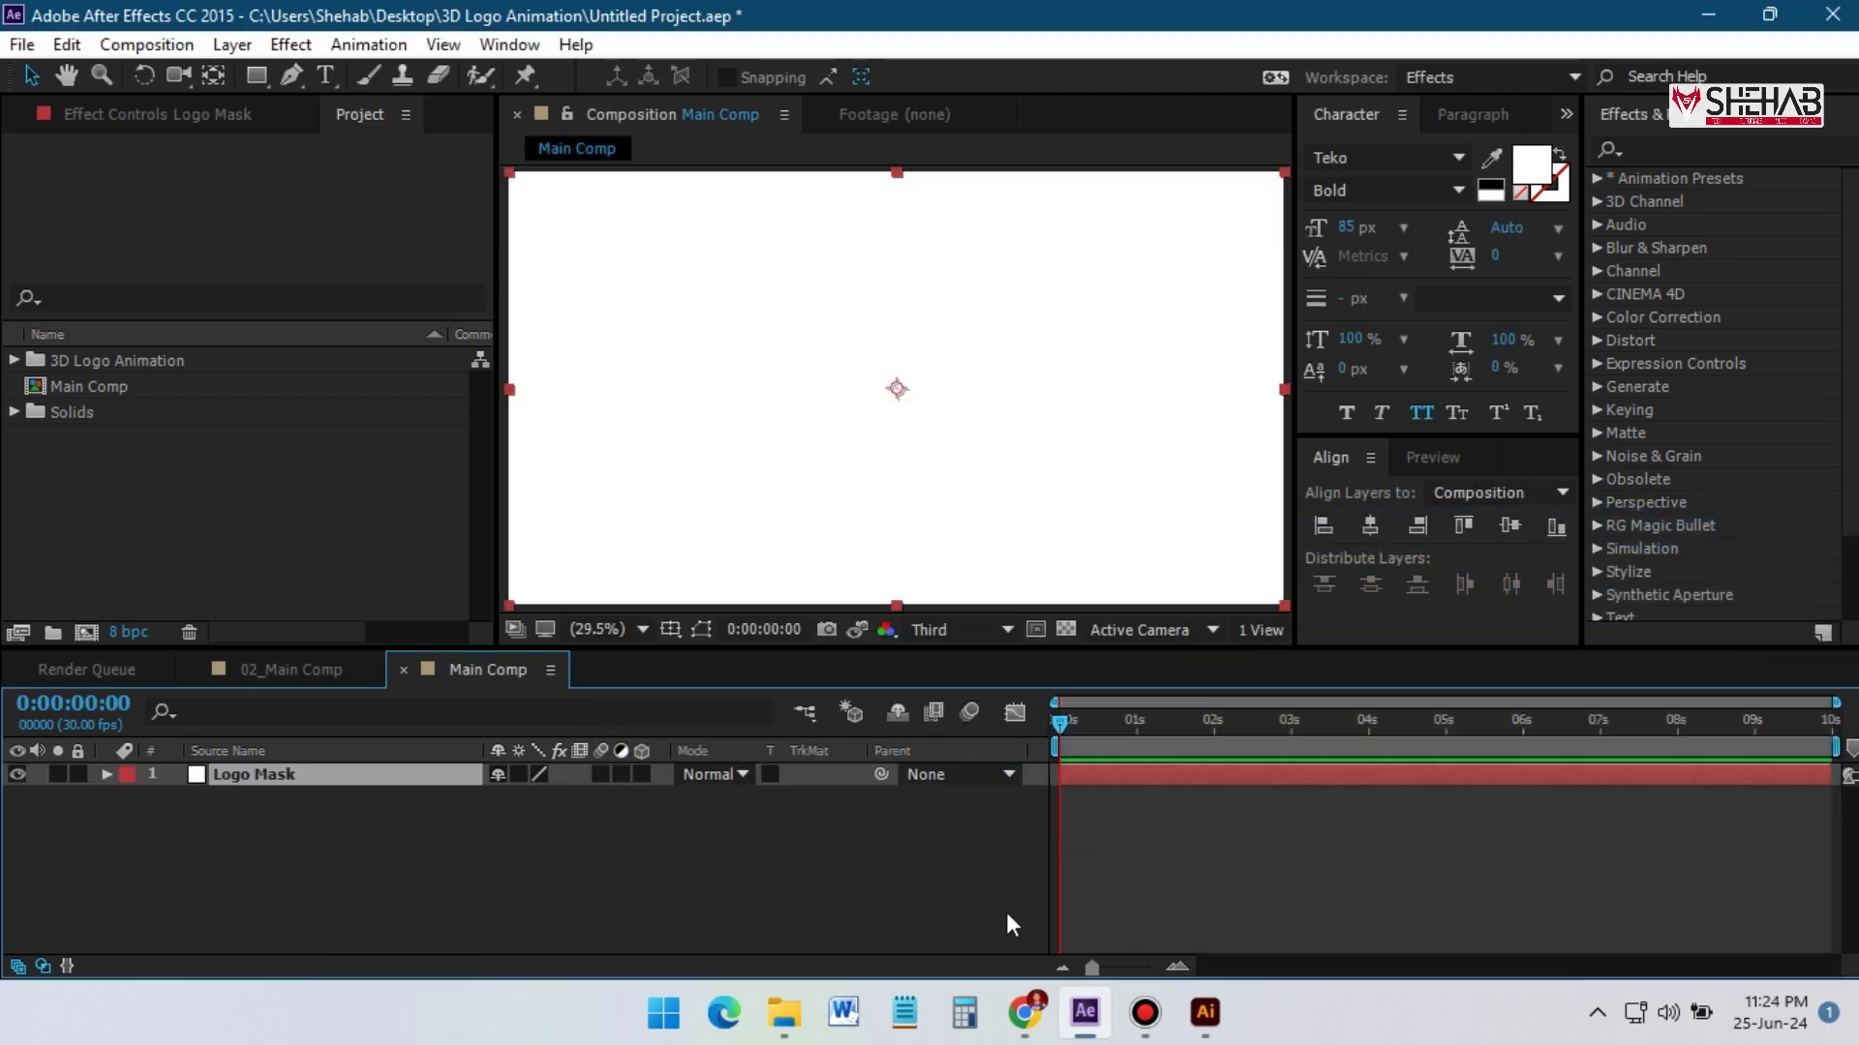
In Illustrator, select the whole pirate logo artwork and copy it
{"action": "left_click", "coordinate": [1206, 1026]}
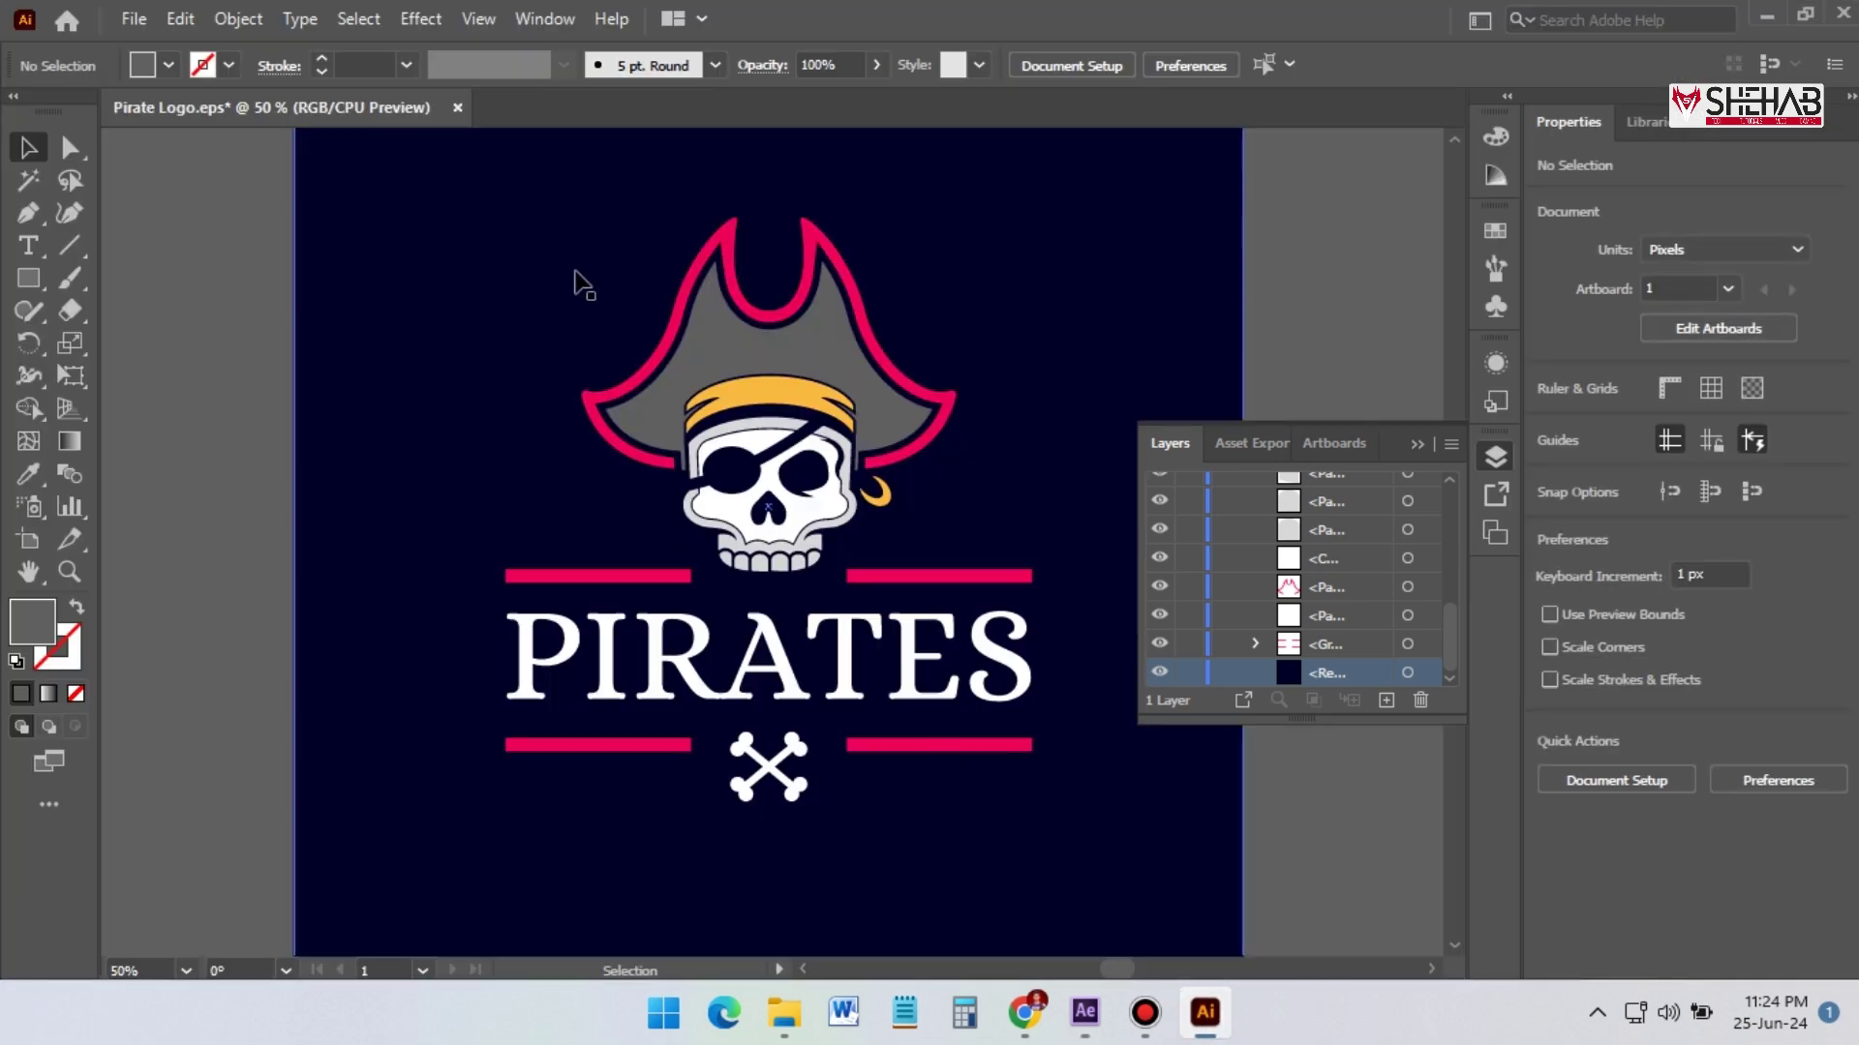
{"action": "left_click_drag", "start_coordinate": [432, 224], "coordinate": [1114, 939]}
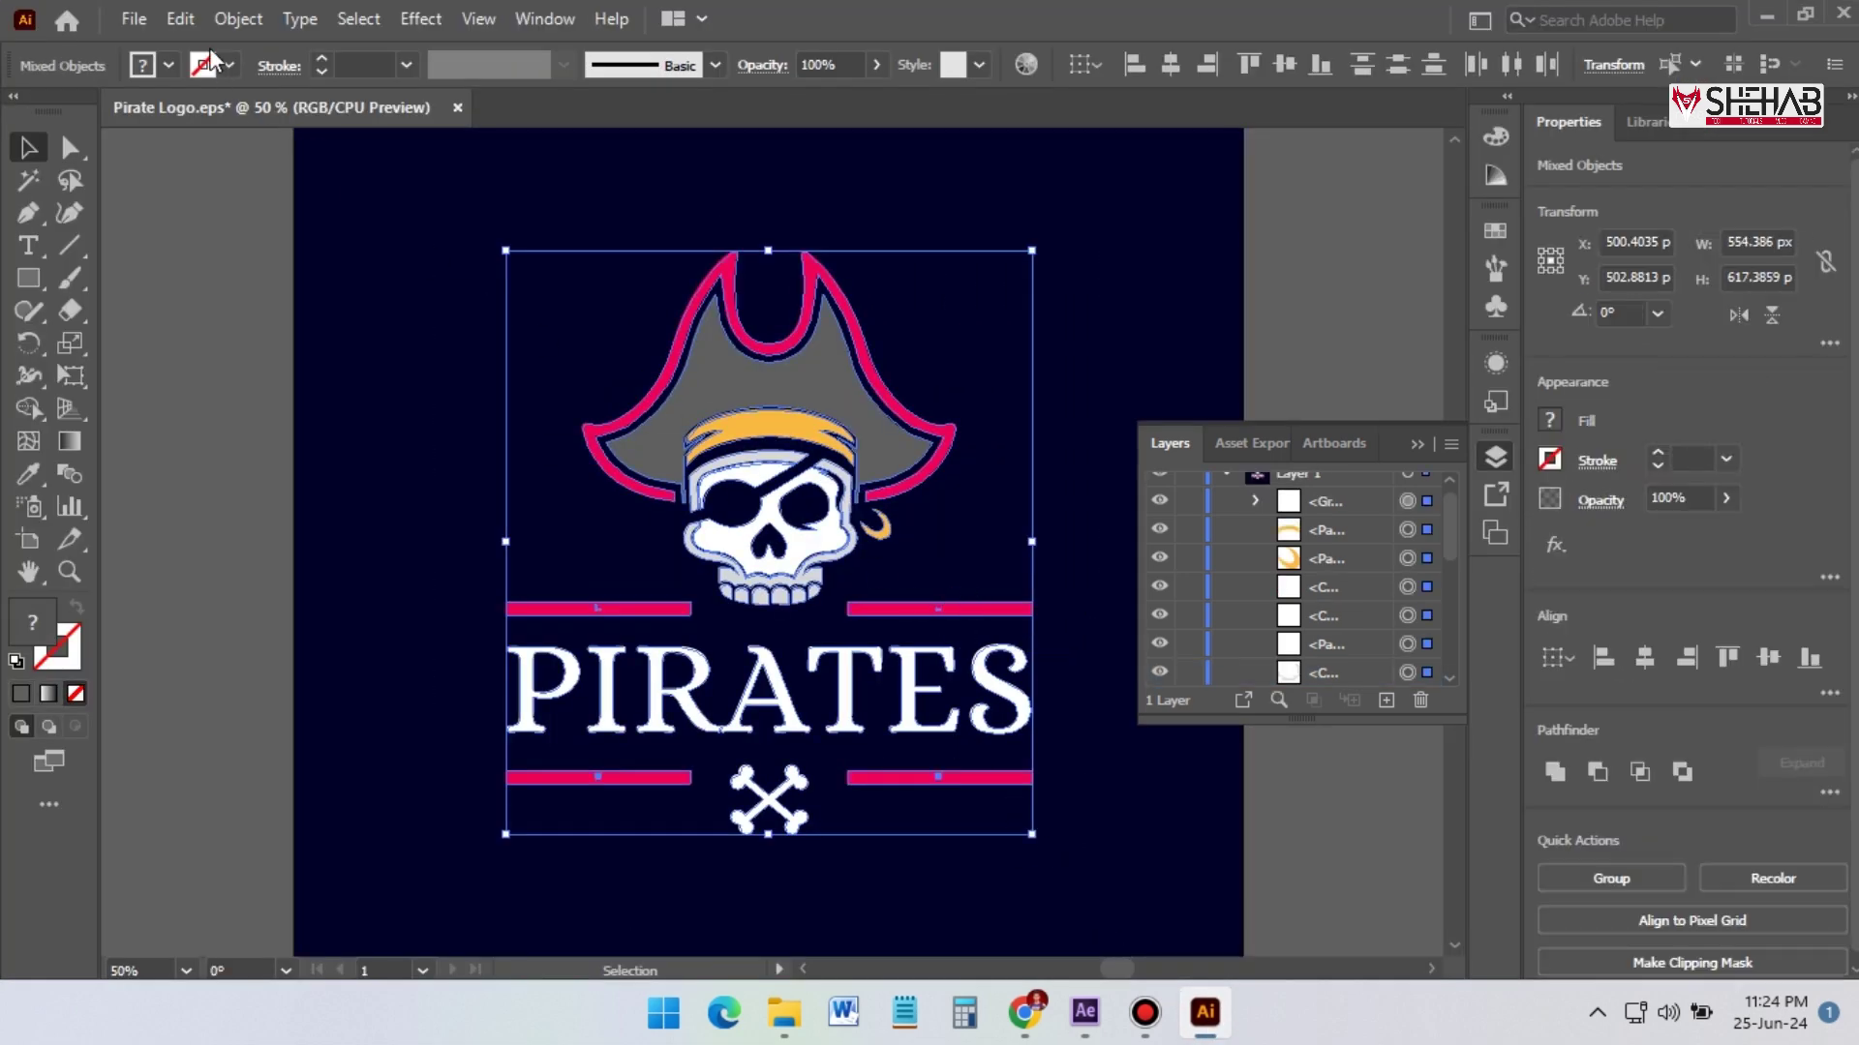
{"action": "left_click", "coordinate": [182, 26]}
{"action": "left_click", "coordinate": [261, 153]}
Paste the logo paths as masks onto Logo Mask and add a white solid named 'Element 3D'
{"action": "left_click", "coordinate": [1084, 1013]}
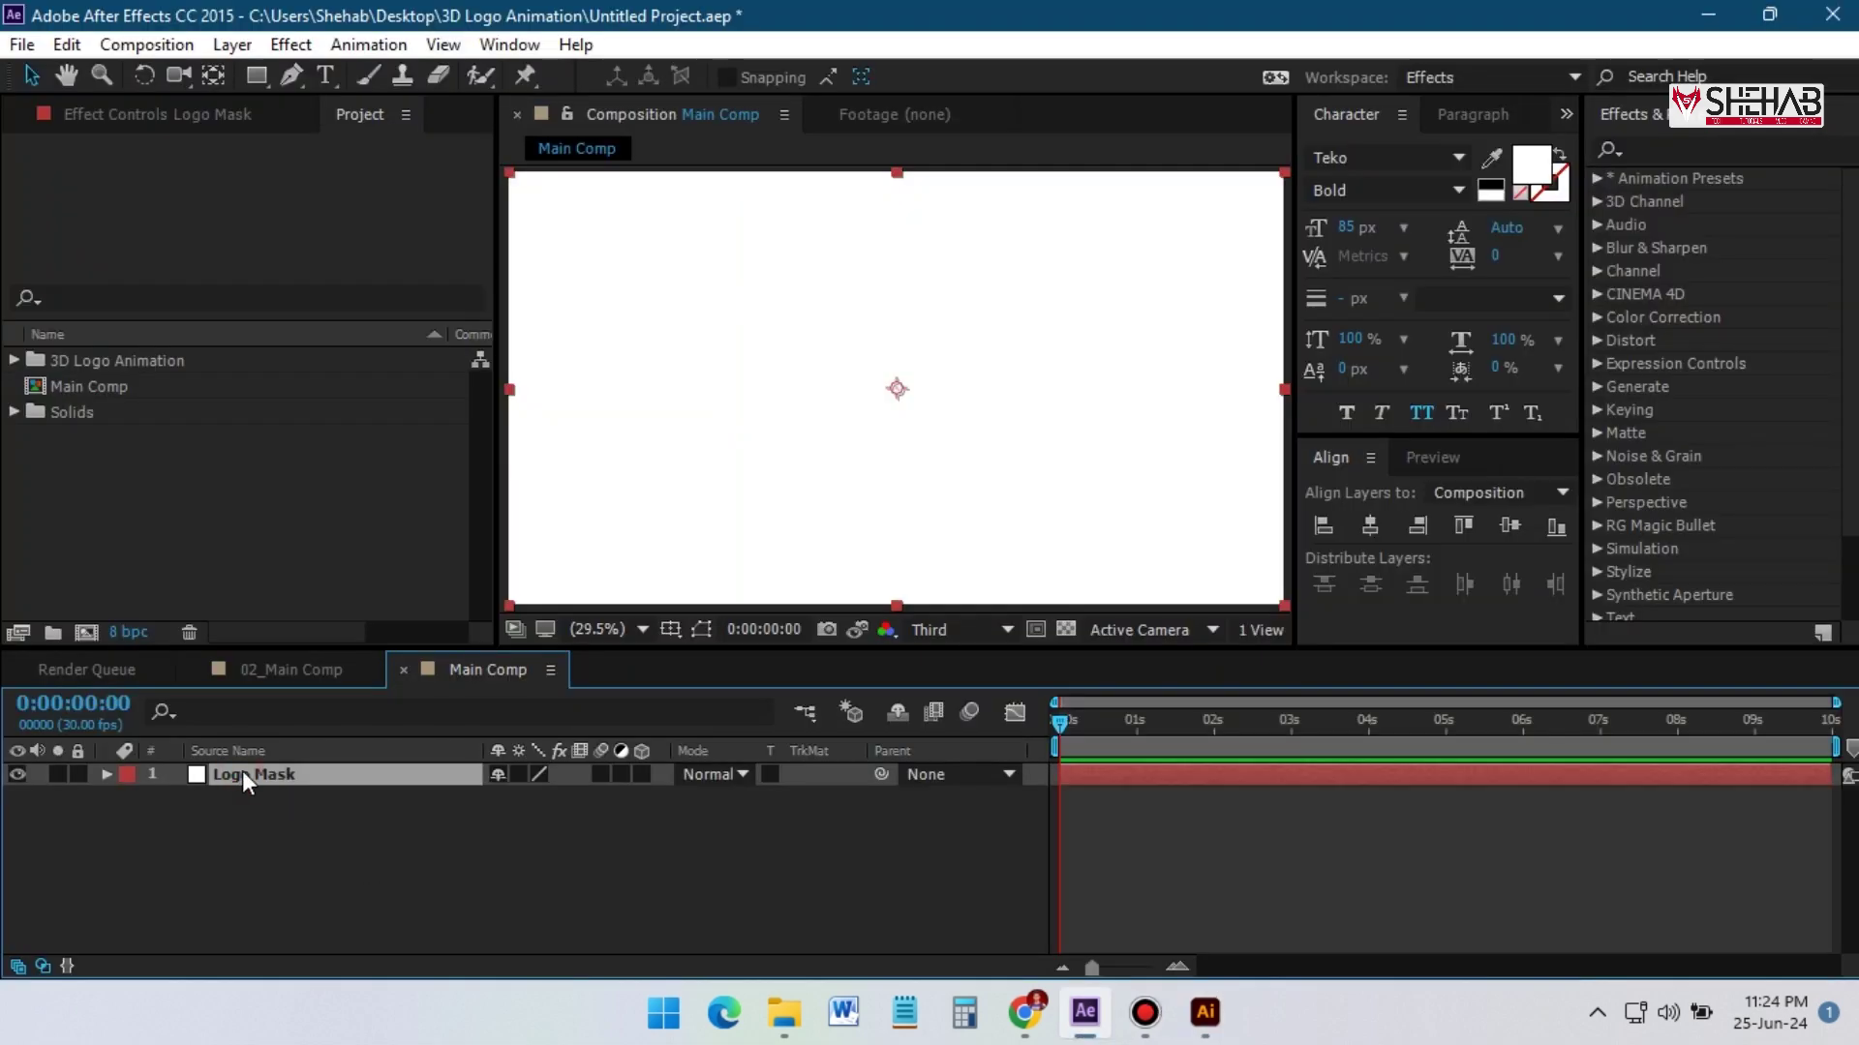
{"action": "key", "text": "ctrl+v"}
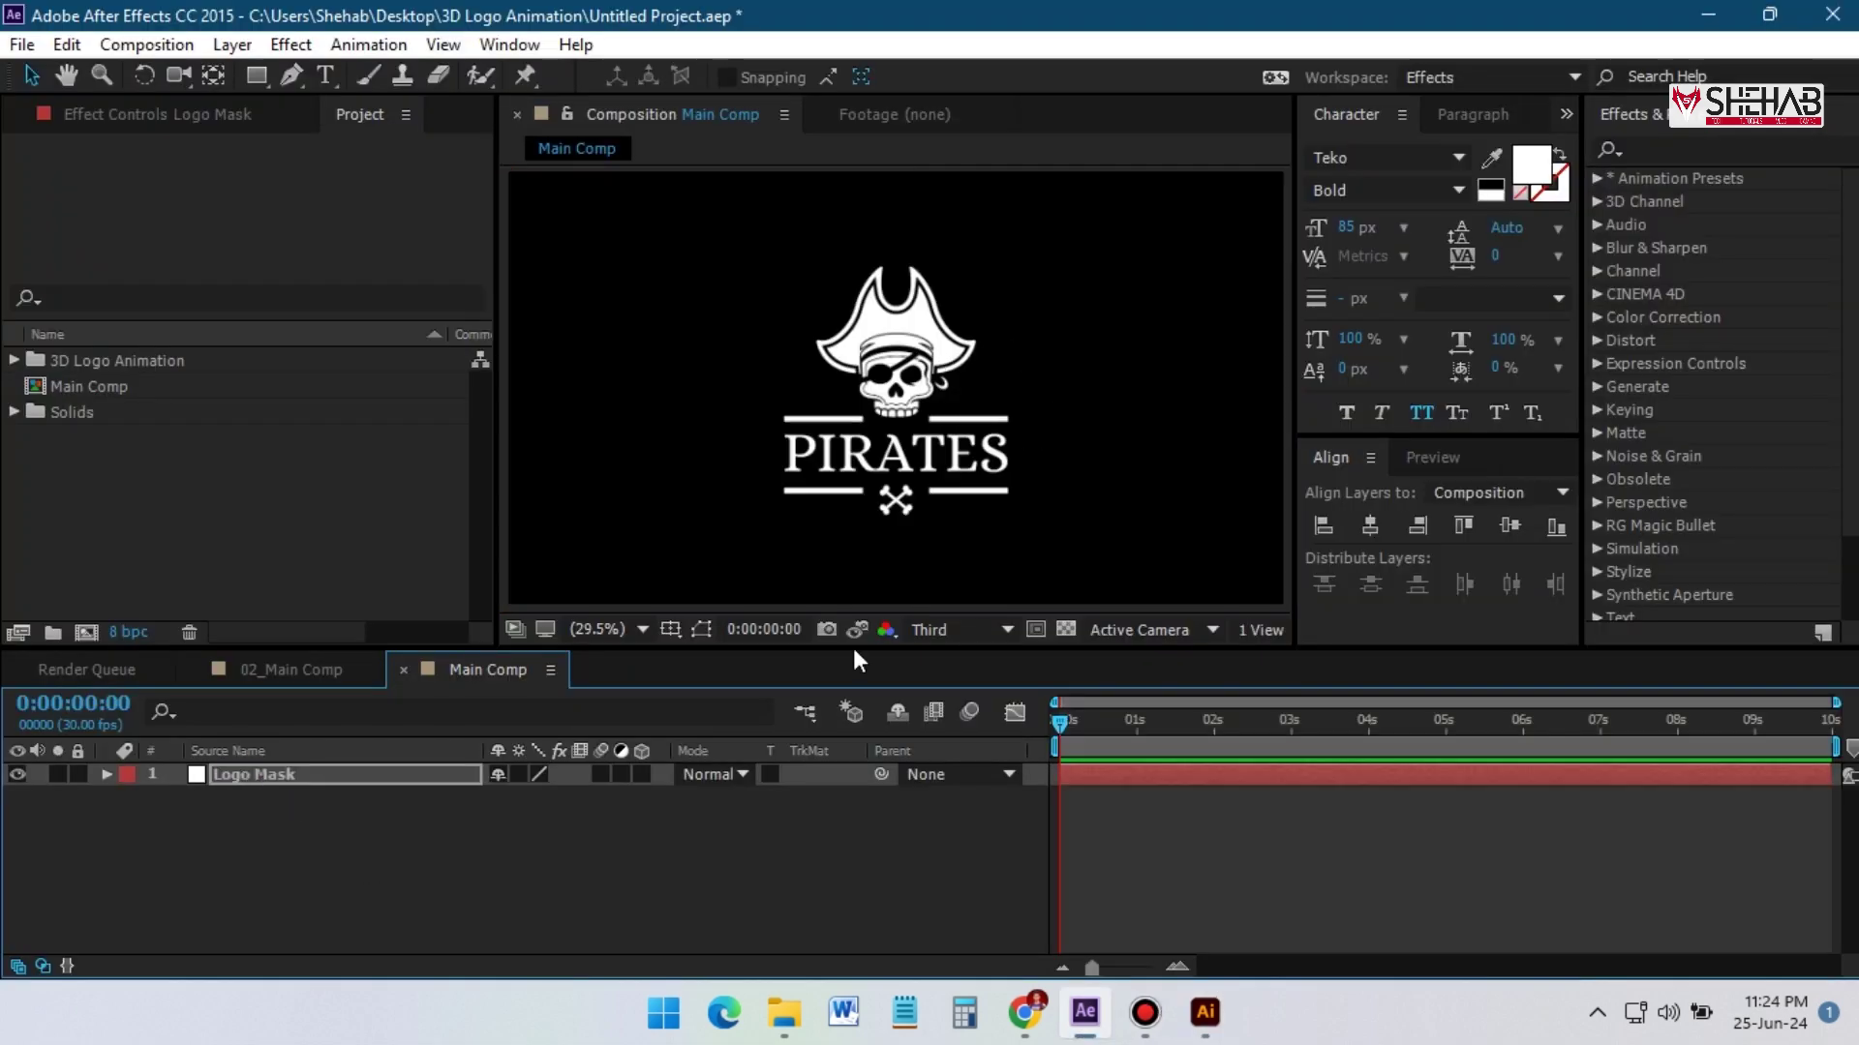
{"action": "right_click", "coordinate": [251, 867]}
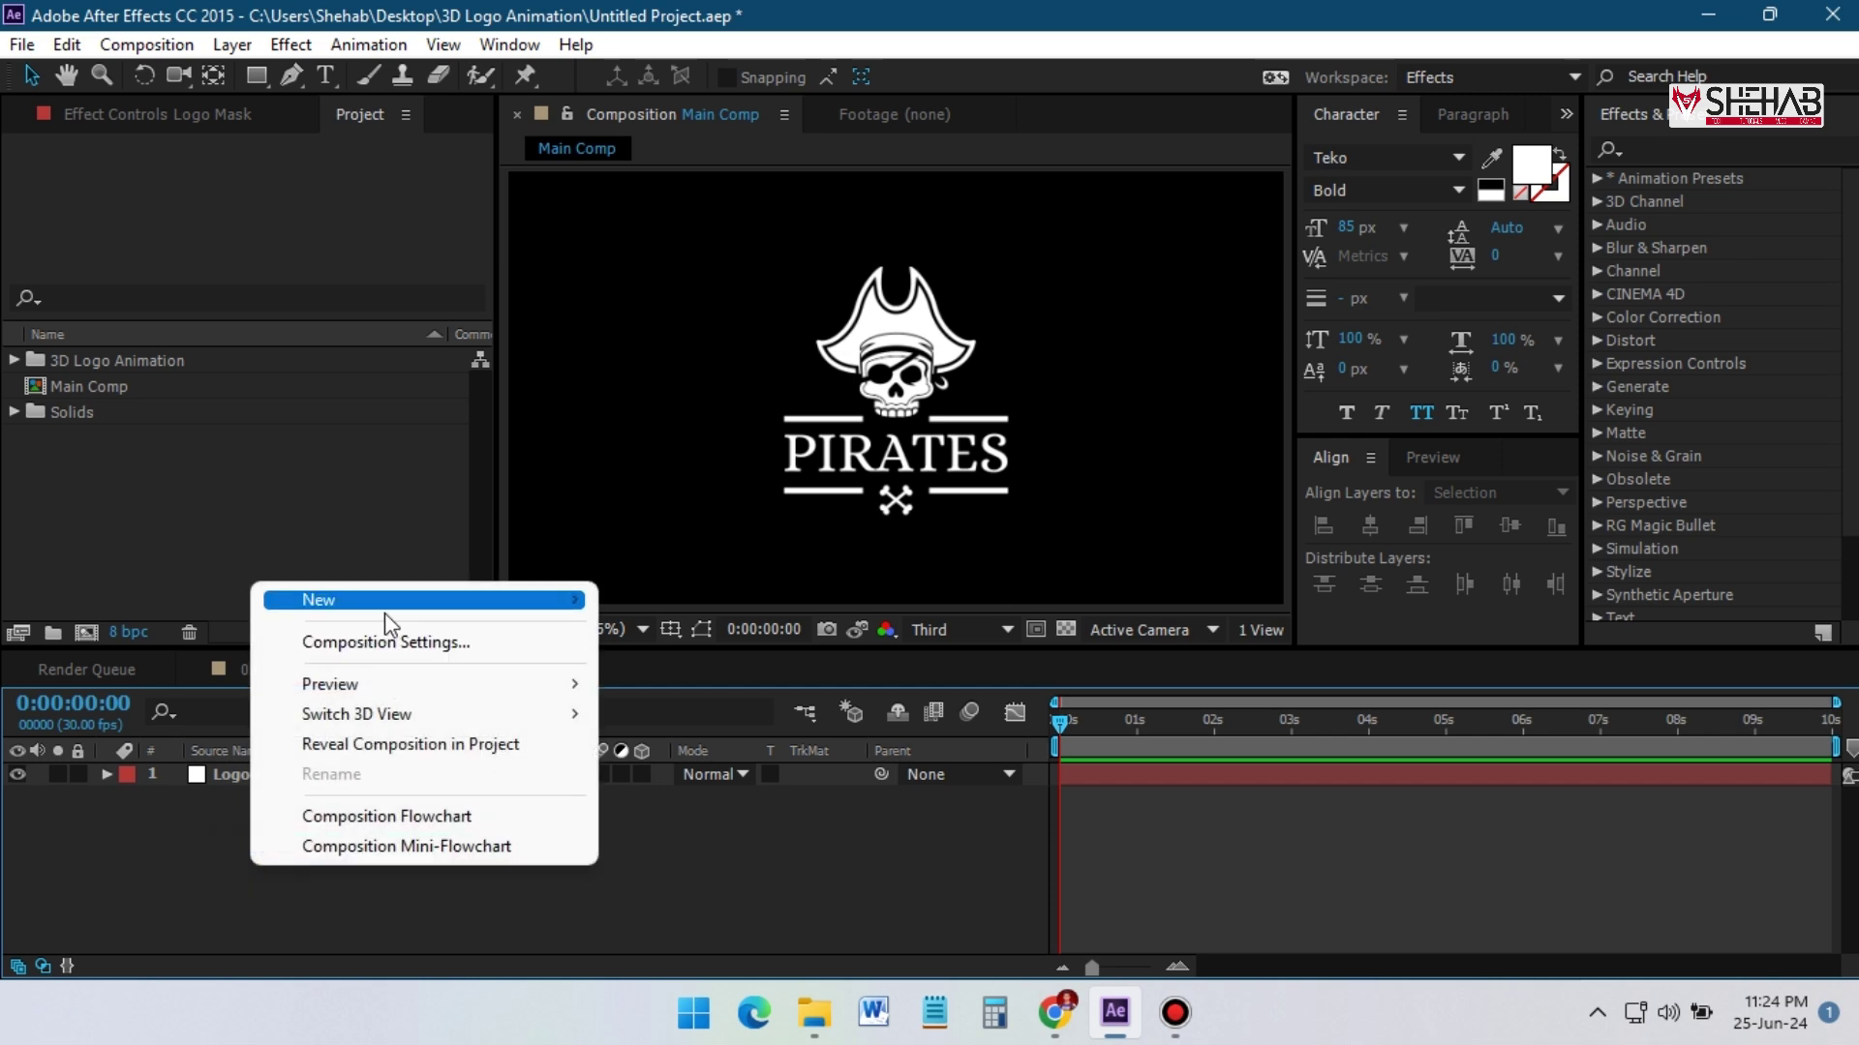
{"action": "mouse_move", "coordinate": [386, 608]}
{"action": "left_click", "coordinate": [734, 677]}
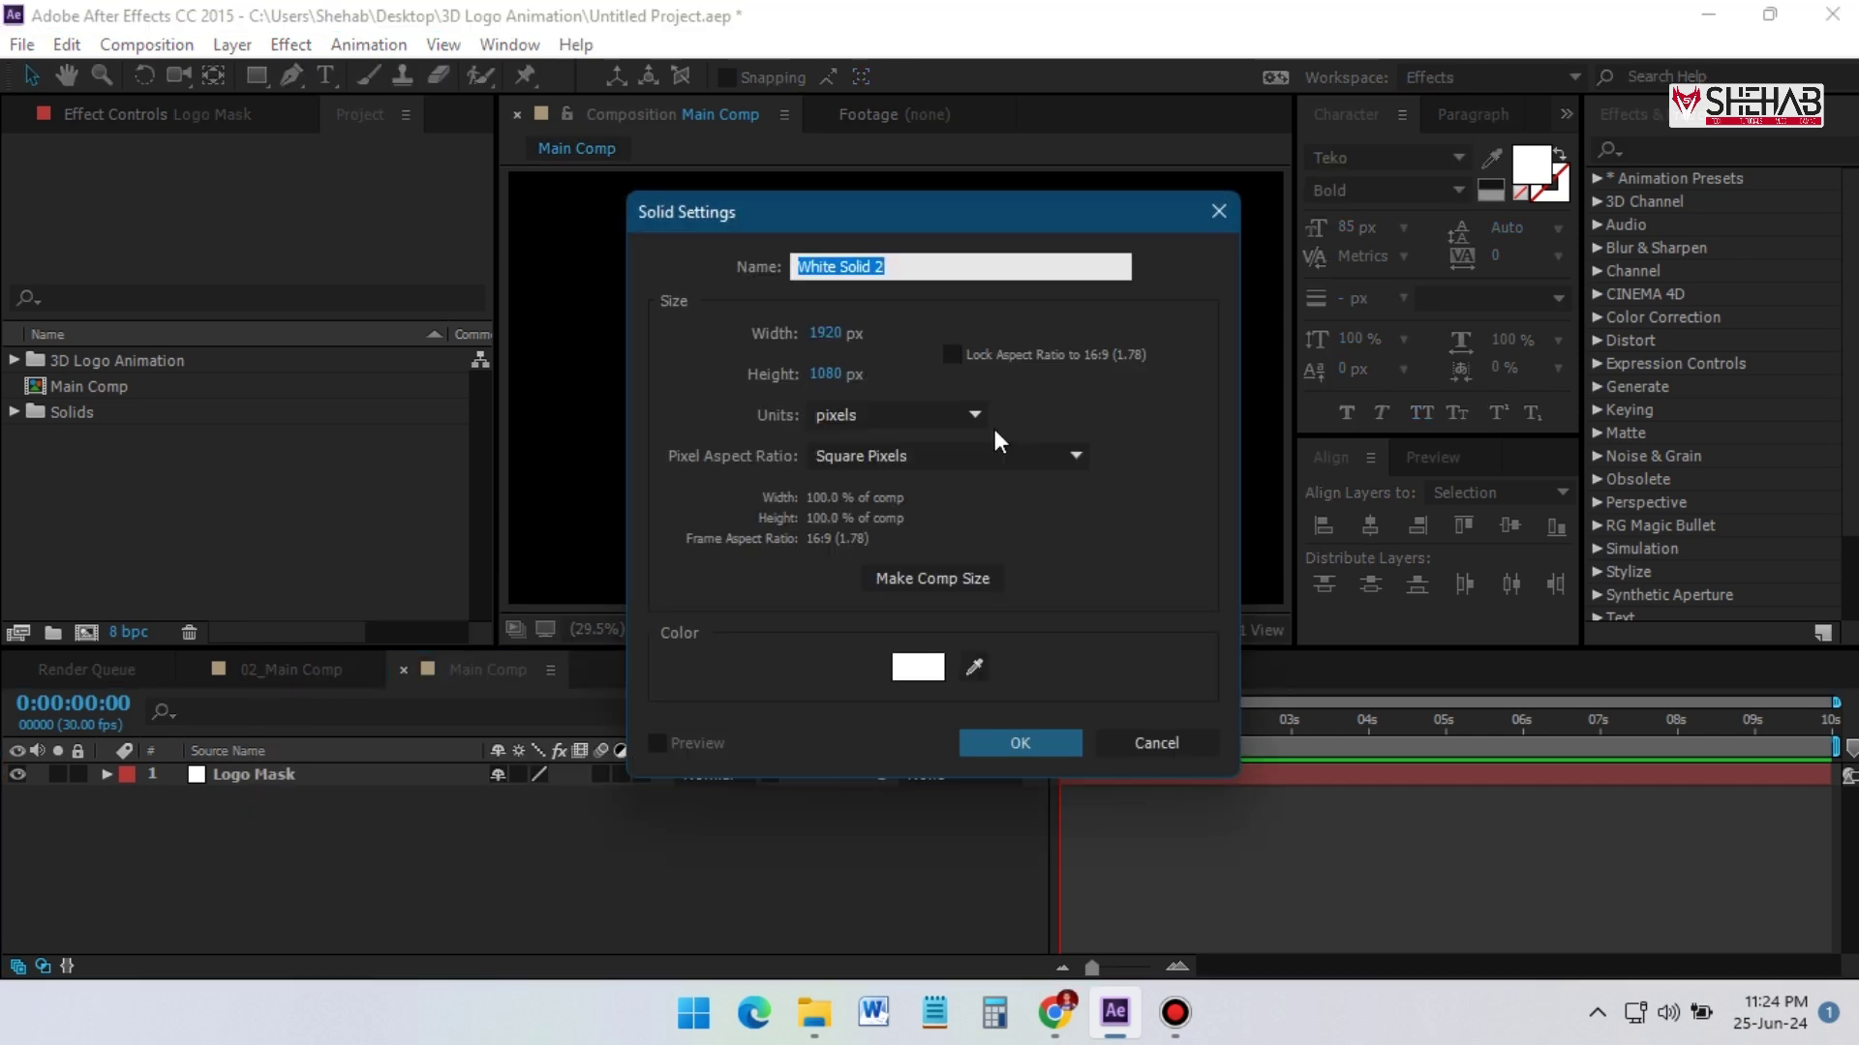
{"action": "type", "text": "Element 3D"}
{"action": "left_click", "coordinate": [1043, 746]}
Hide the Logo Mask layer and select the Element 3D layer
{"action": "left_click", "coordinate": [205, 797]}
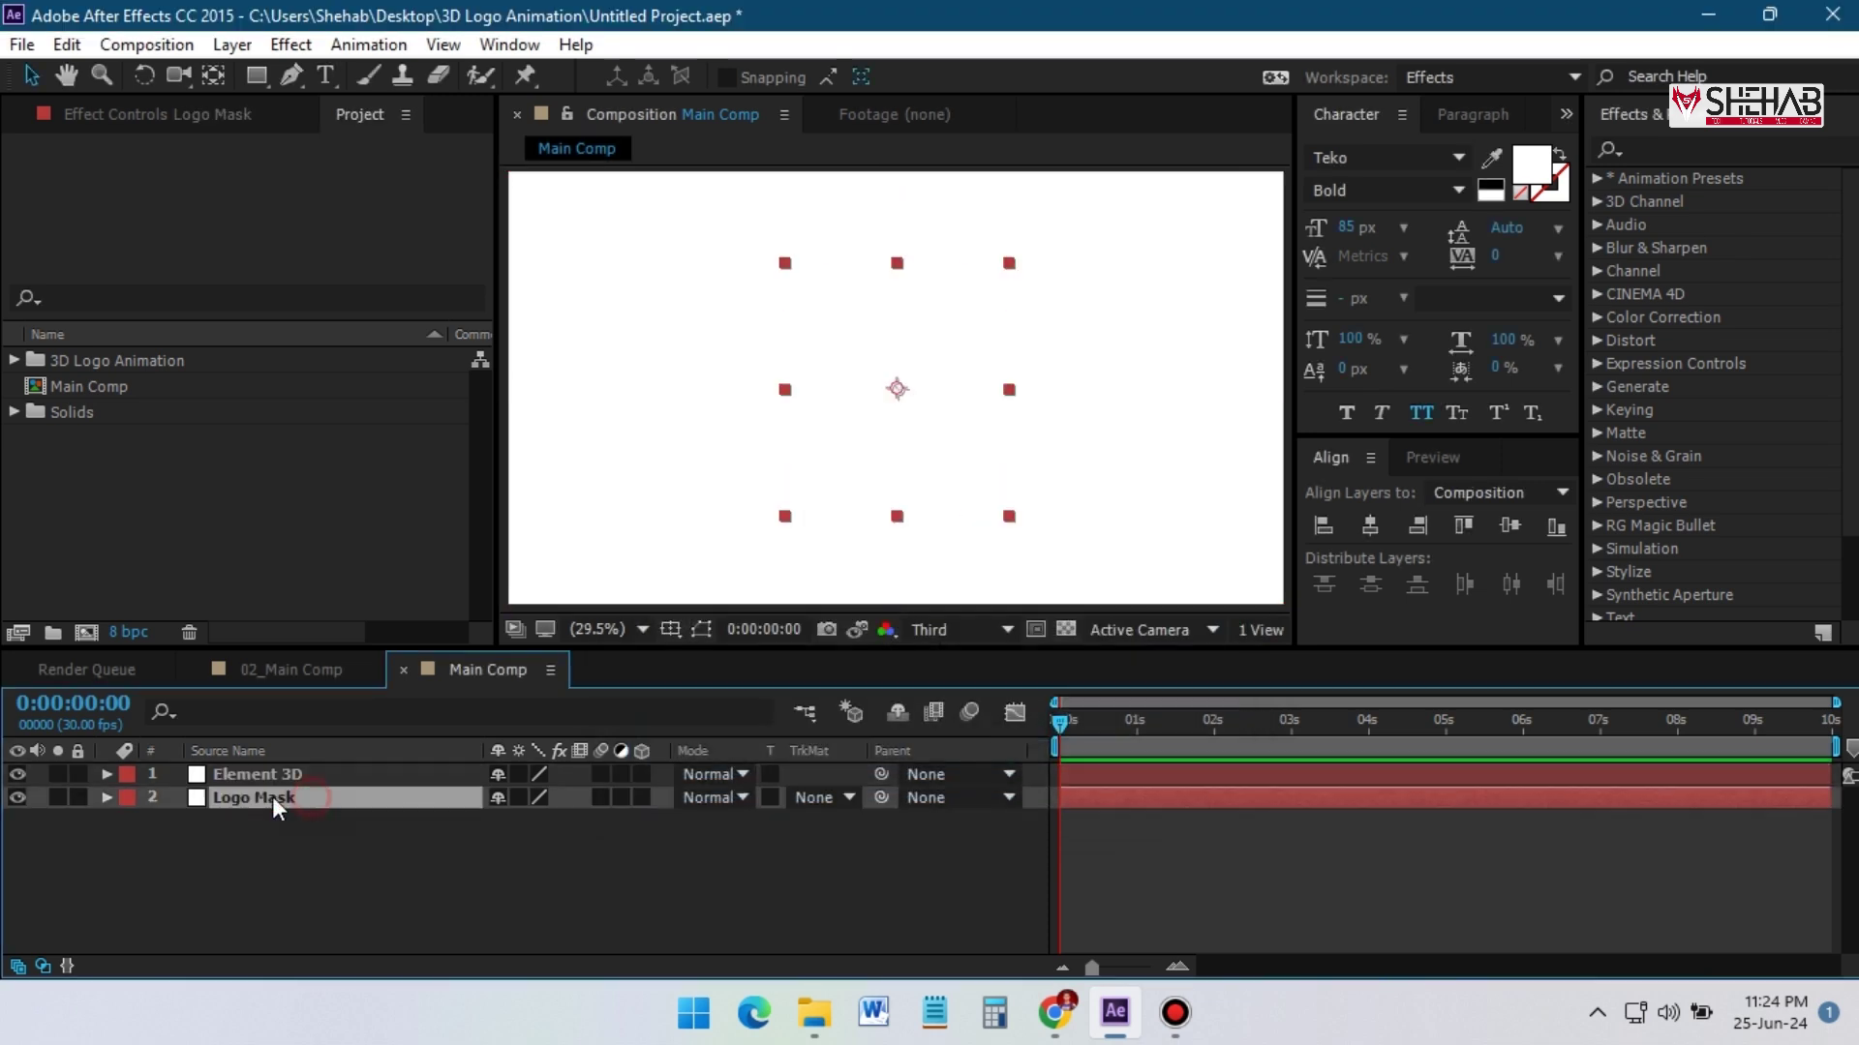
{"action": "left_click", "coordinate": [20, 794]}
{"action": "left_click", "coordinate": [248, 772]}
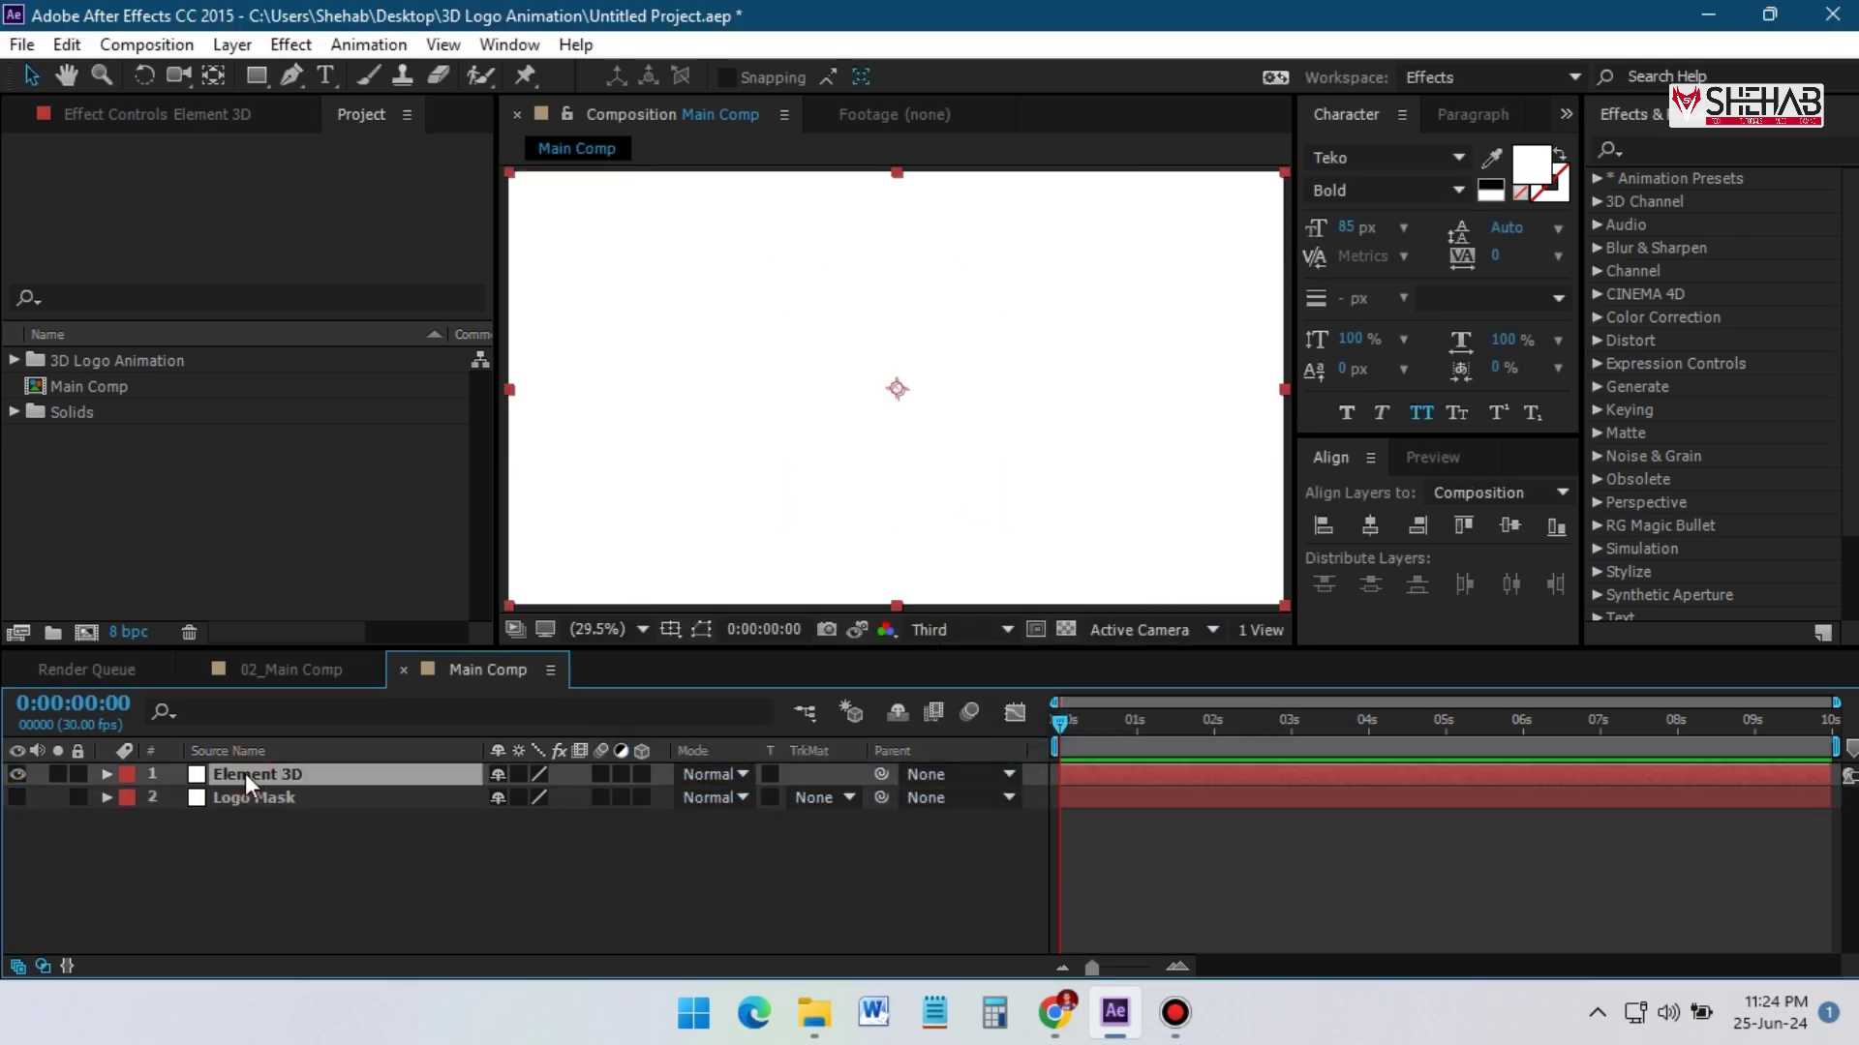
Apply the Video Copilot Element effect to the Element 3D layer
{"action": "right_click", "coordinate": [245, 775]}
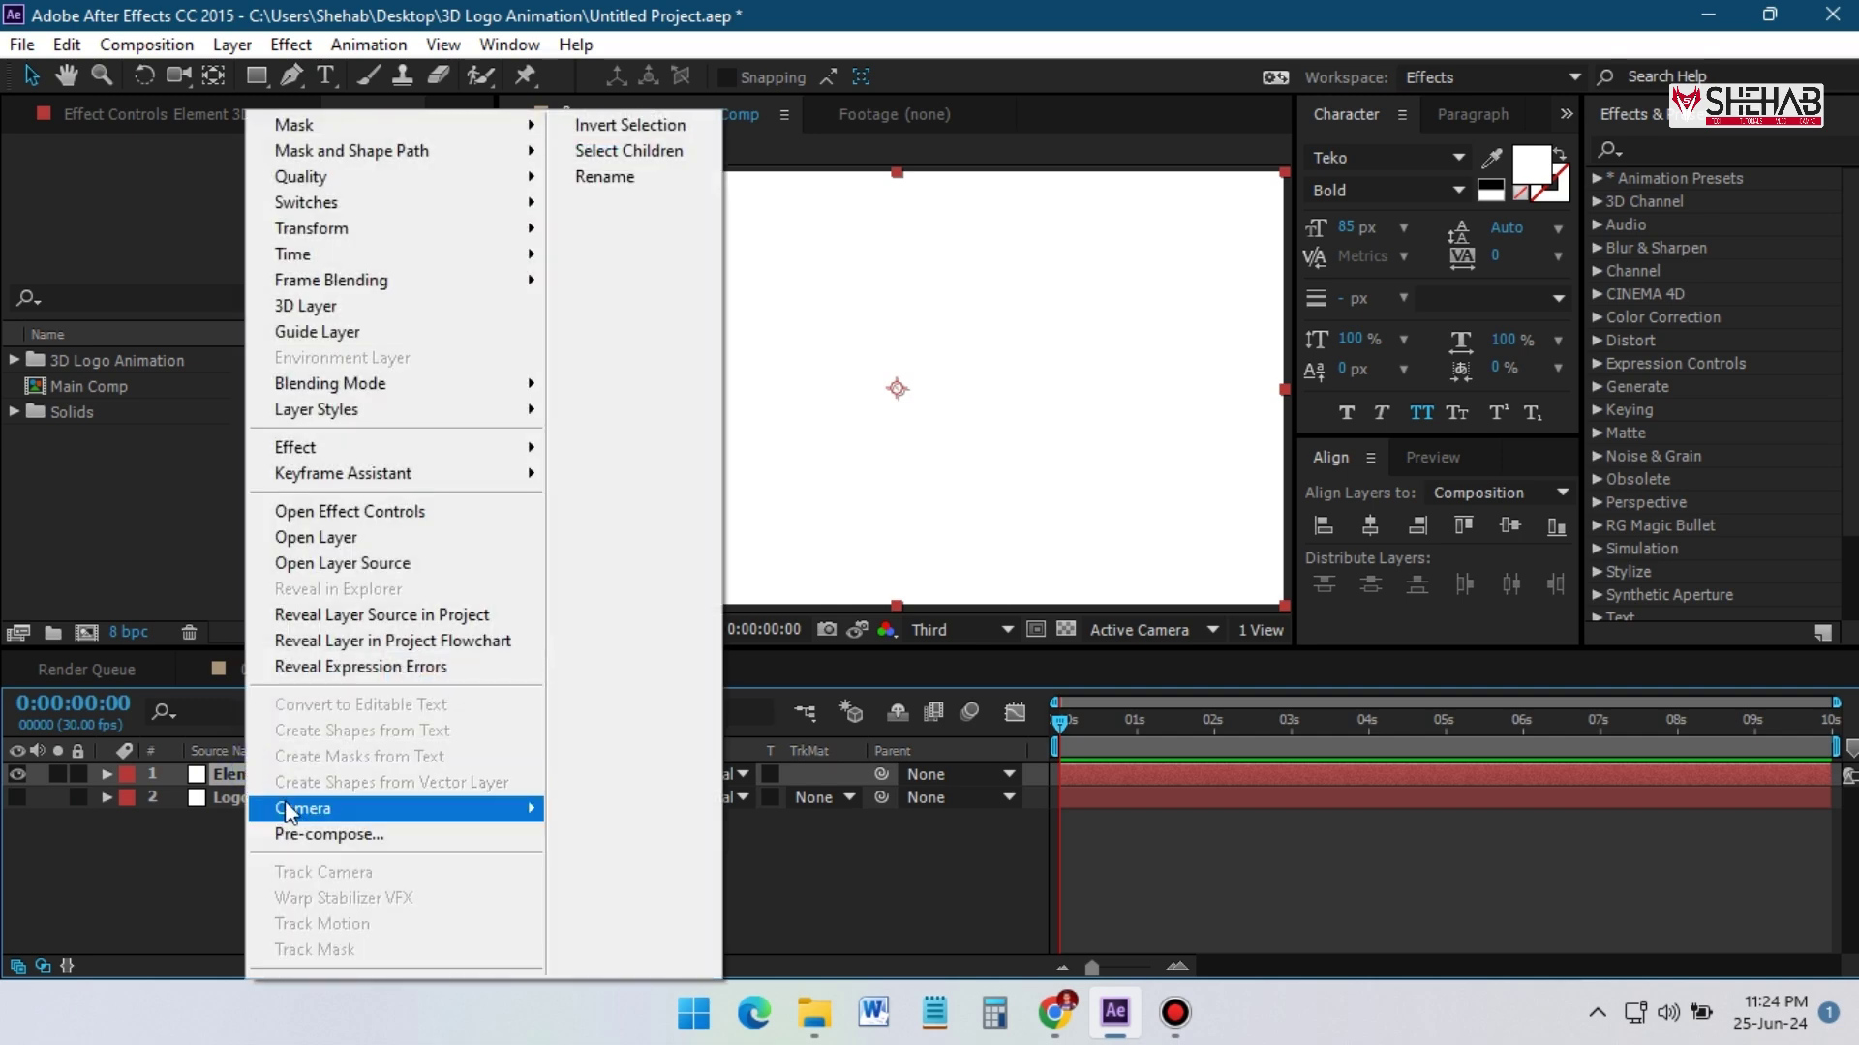
{"action": "mouse_move", "coordinate": [387, 452]}
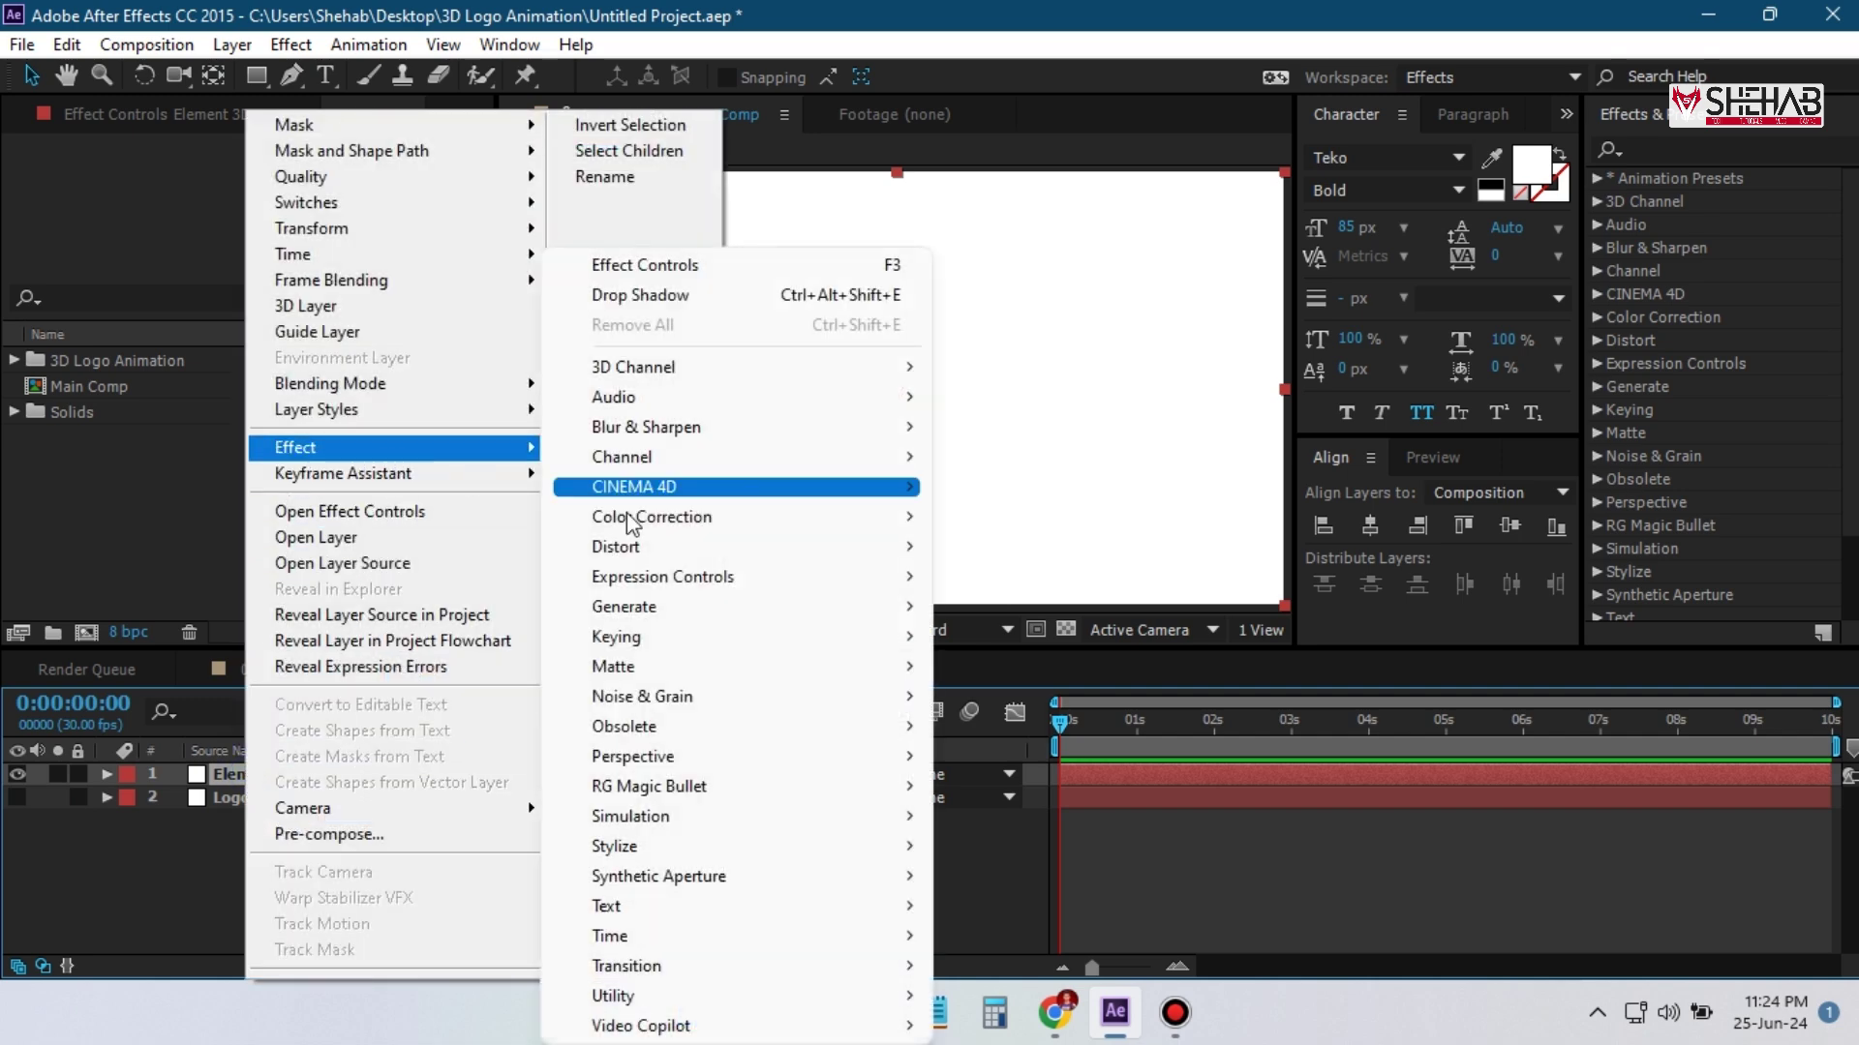
{"action": "mouse_move", "coordinate": [774, 1028]}
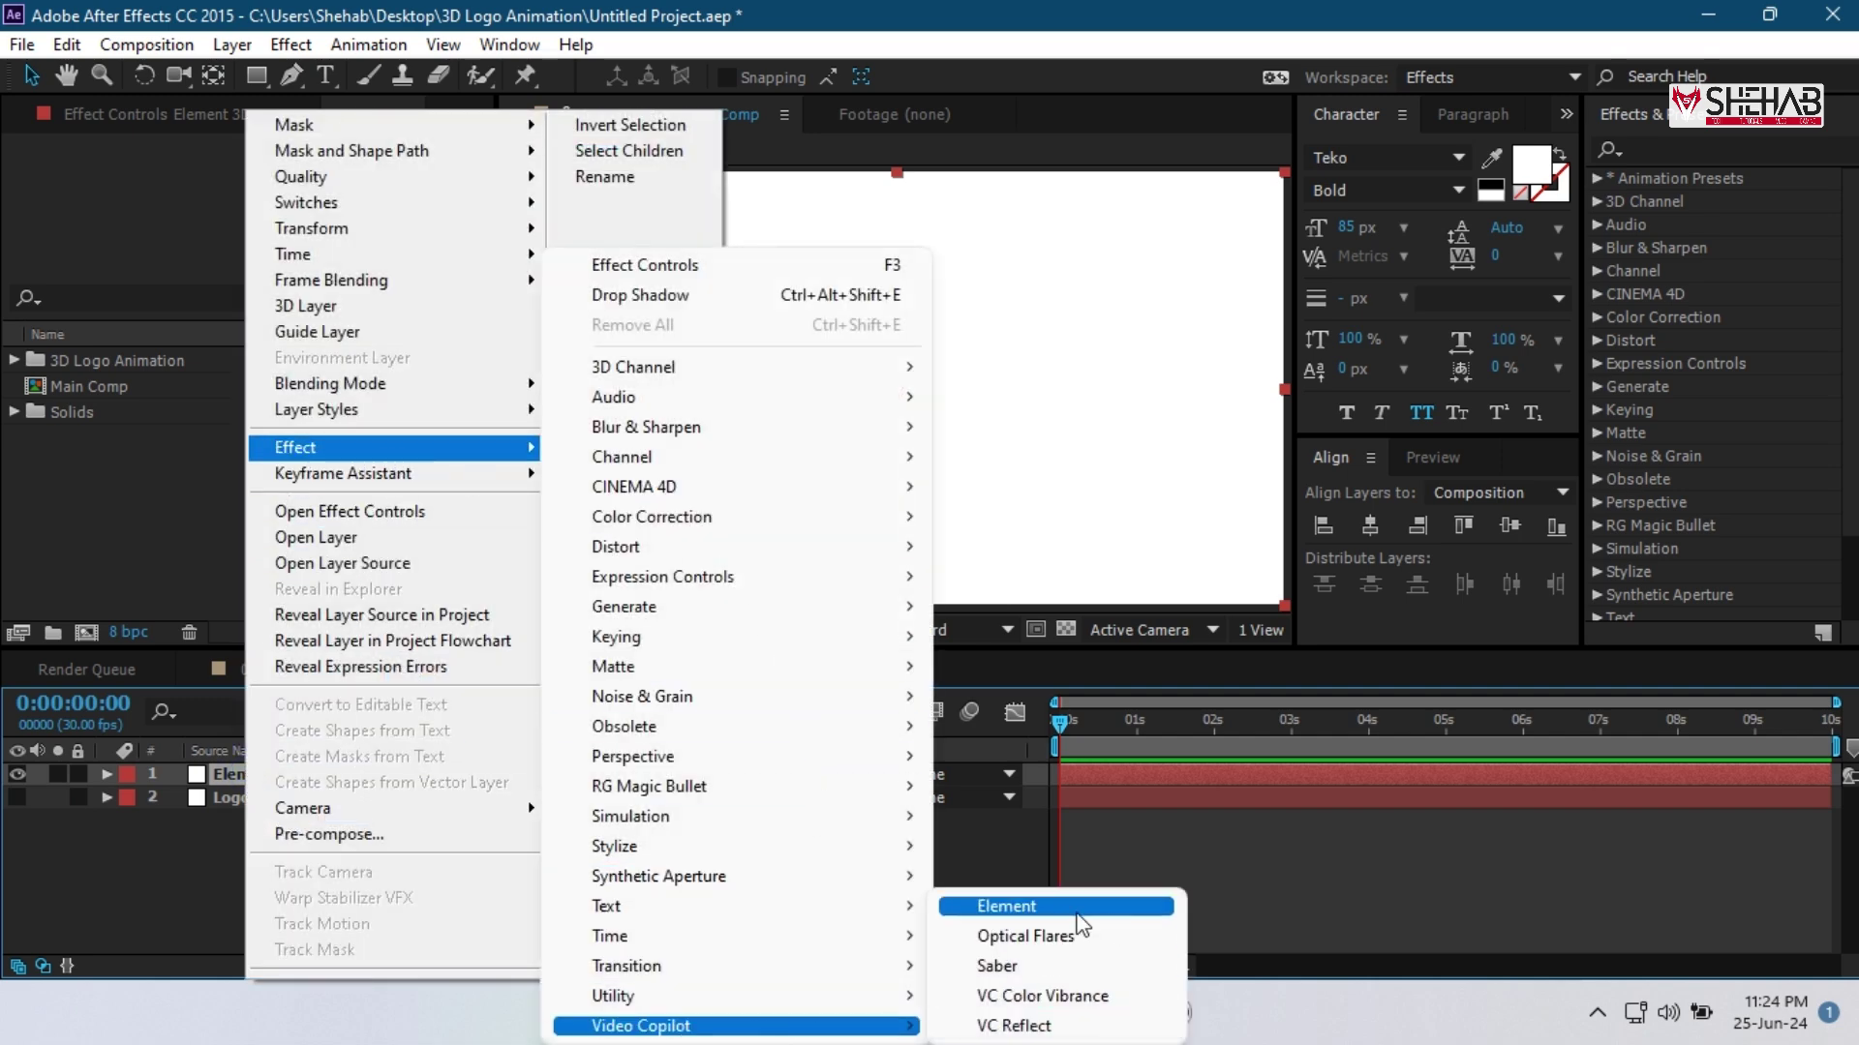
{"action": "left_click", "coordinate": [1033, 908]}
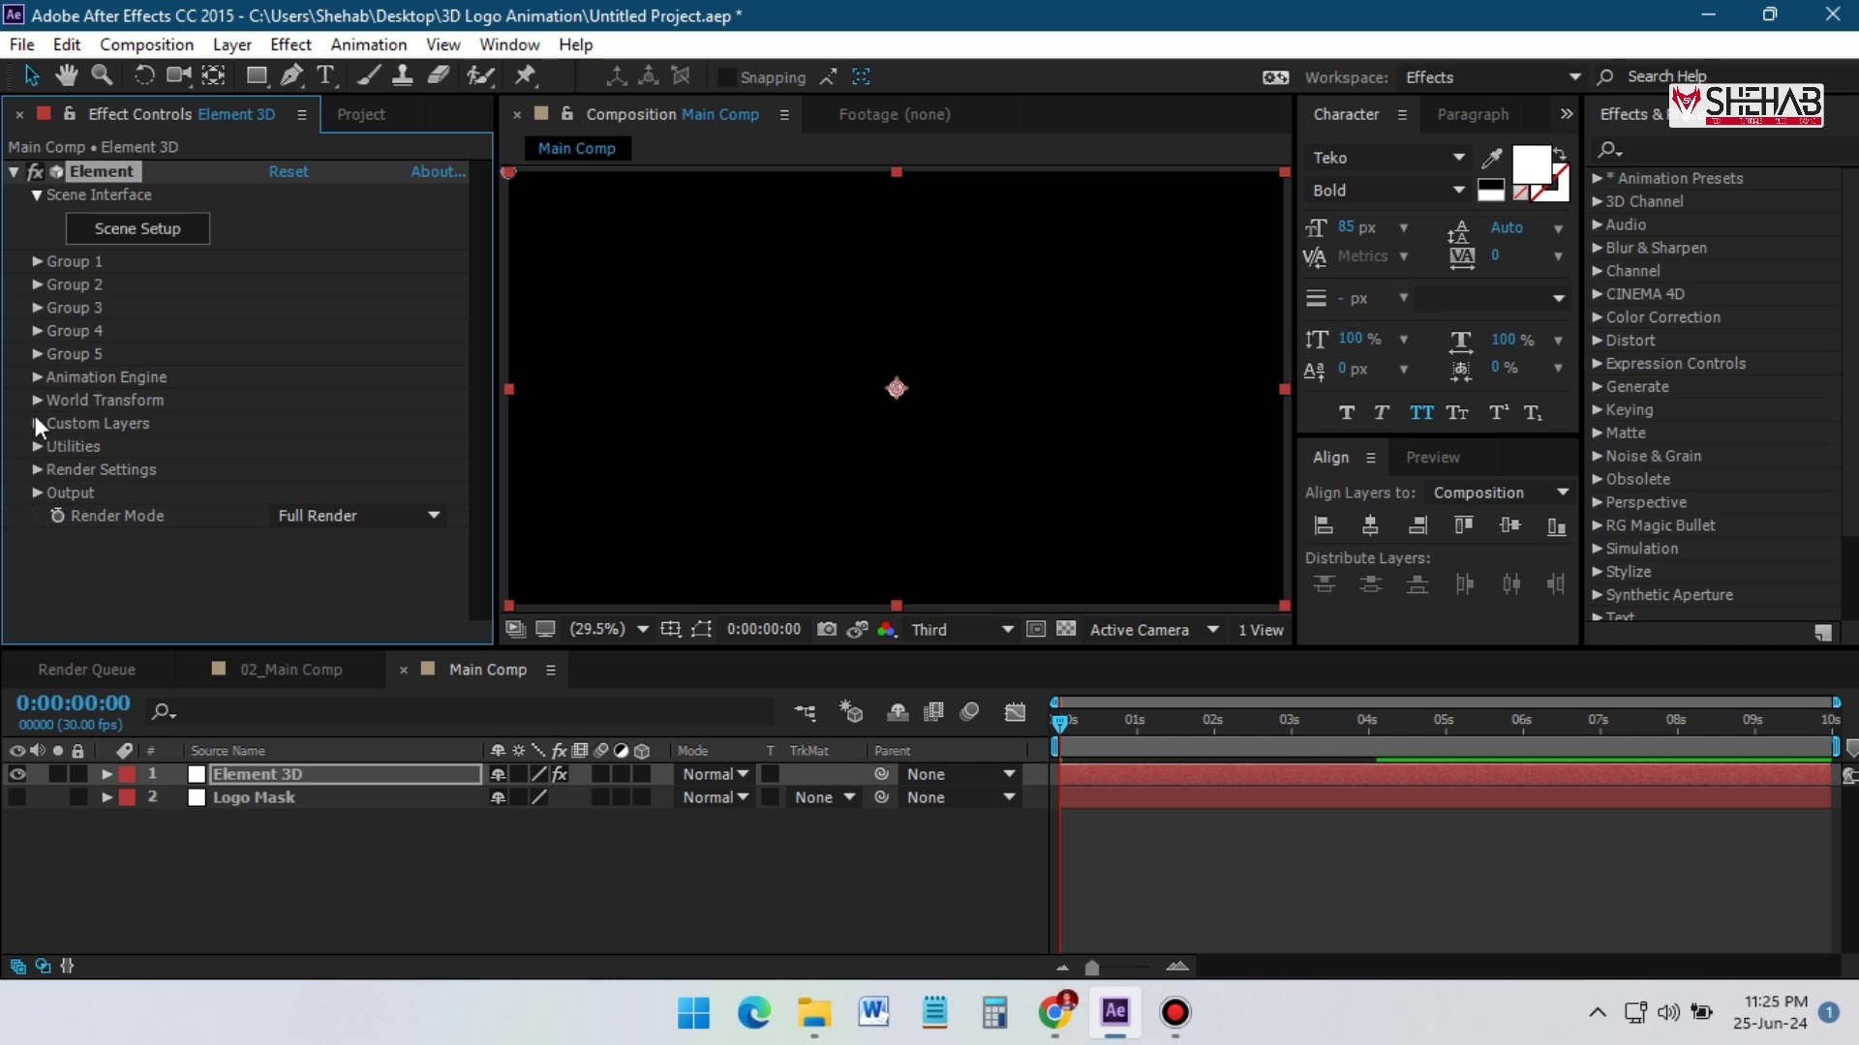
Set Custom Text and Masks Path Layer 1 to Logo Mask
{"action": "left_click", "coordinate": [37, 425]}
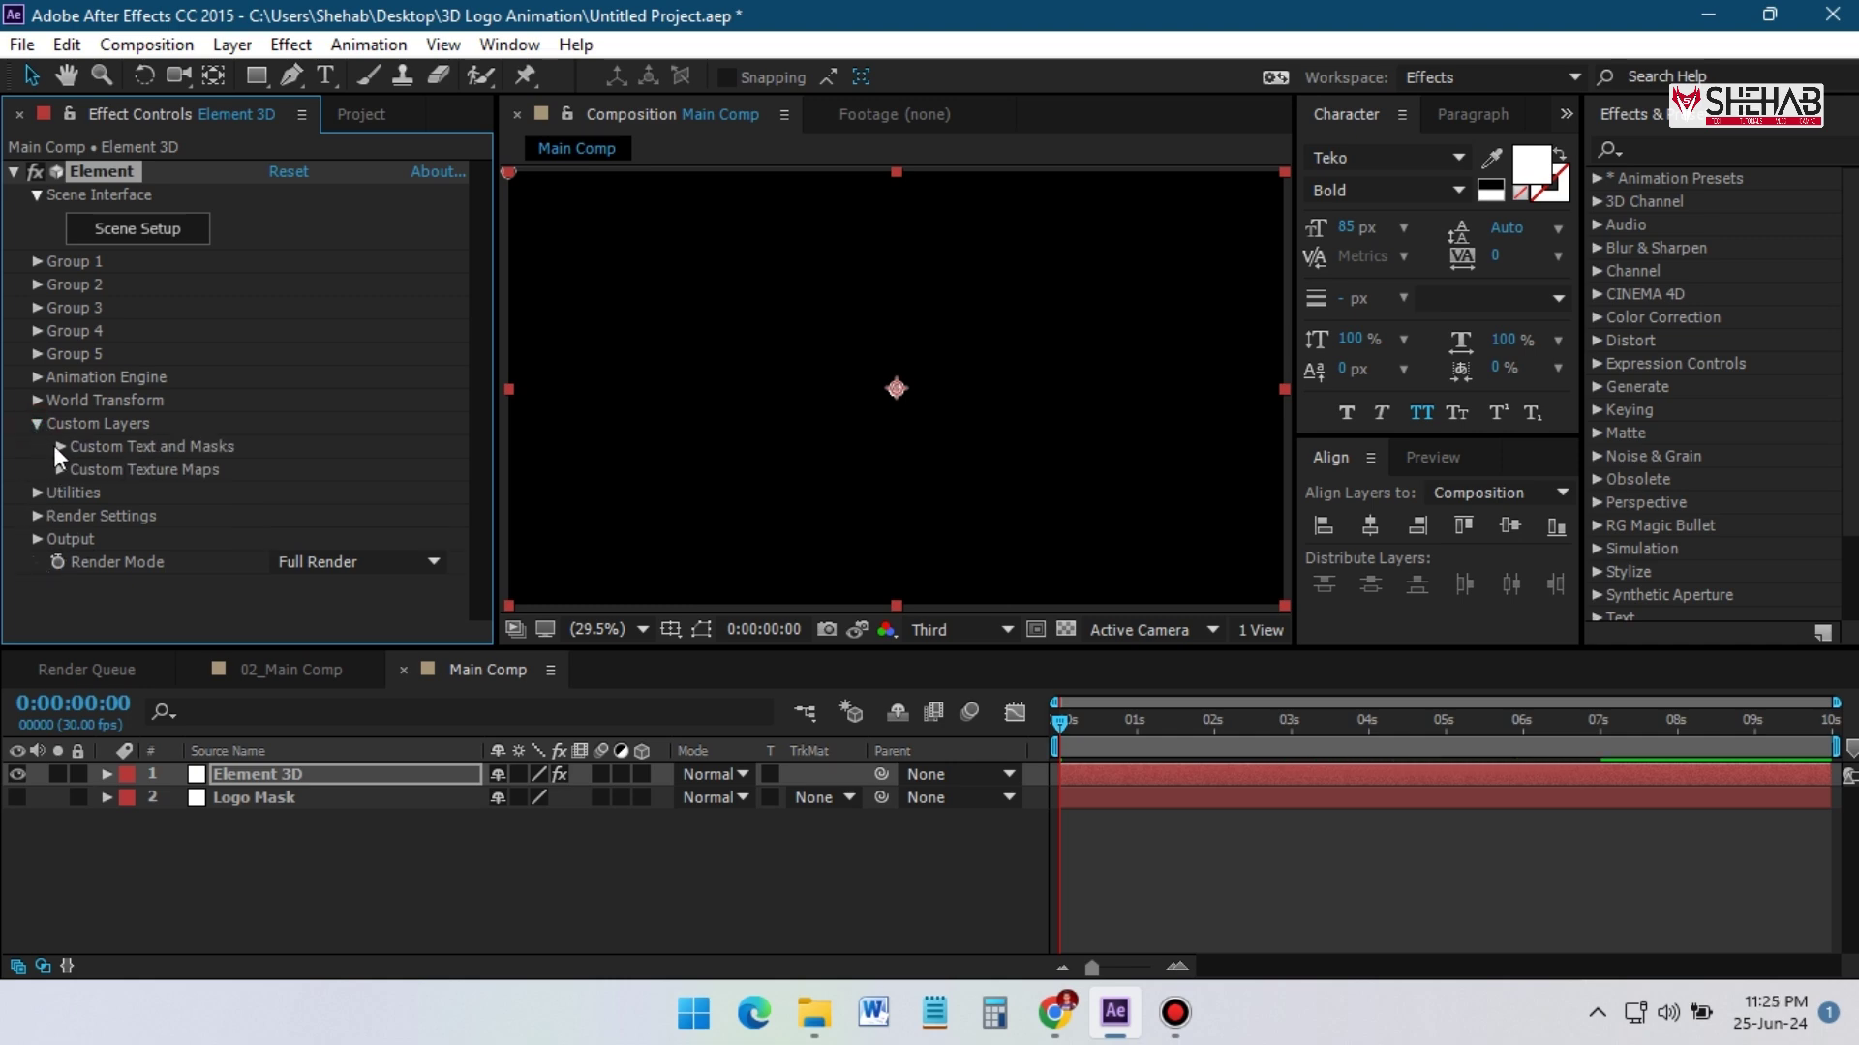
{"action": "left_click", "coordinate": [54, 445]}
{"action": "scroll", "coordinate": [54, 445], "scroll_direction": "down", "scroll_amount": 3}
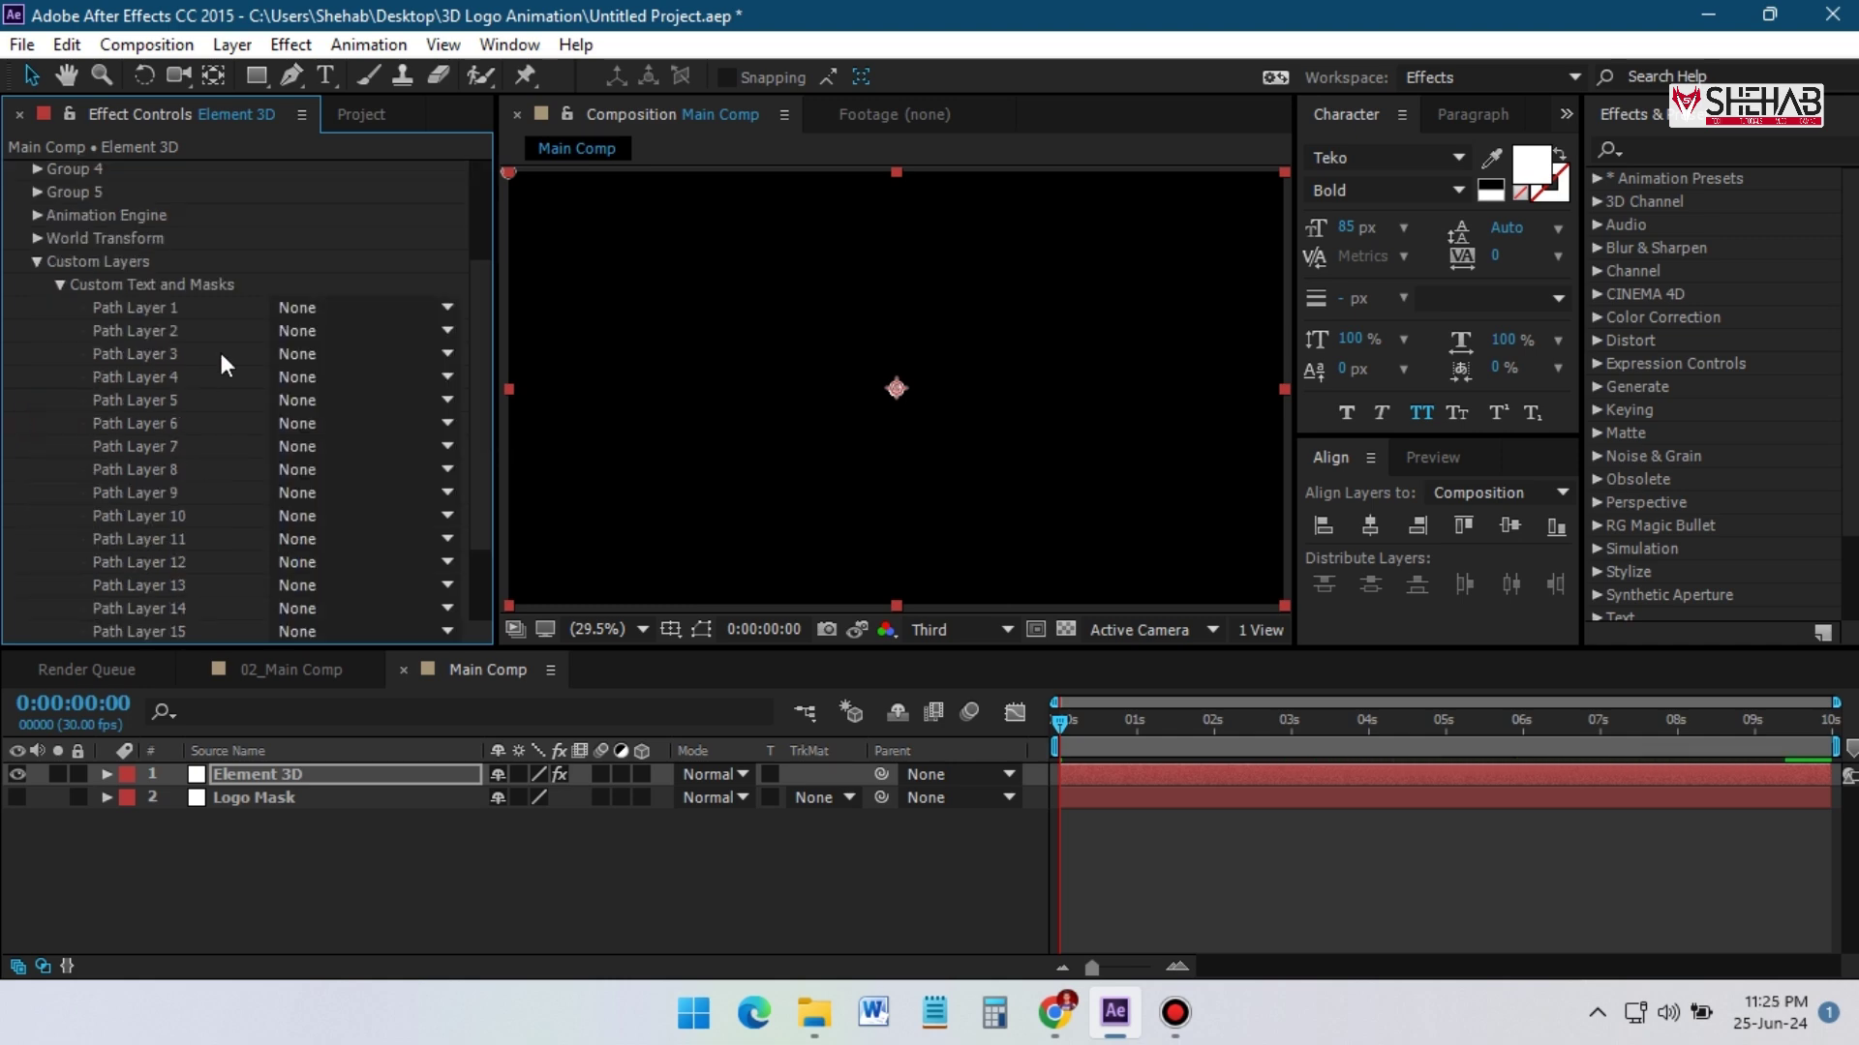
{"action": "left_click", "coordinate": [290, 307]}
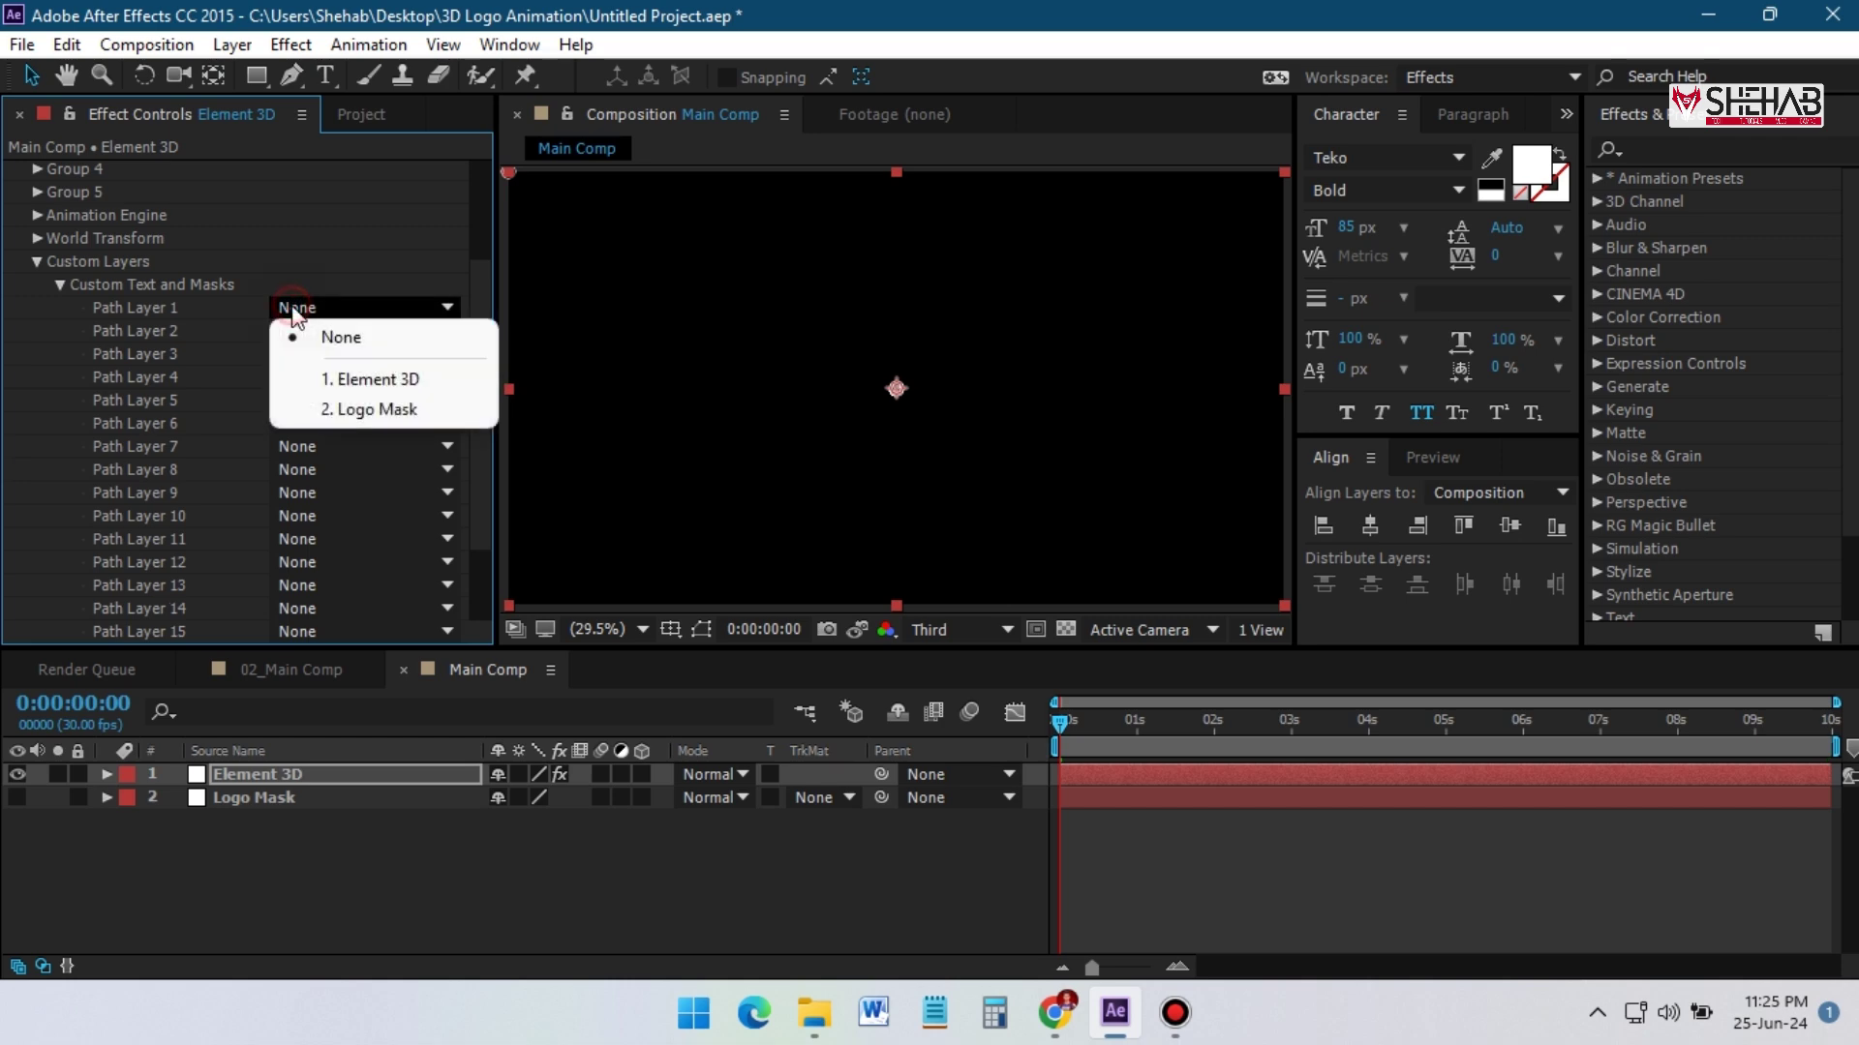
{"action": "left_click", "coordinate": [395, 411]}
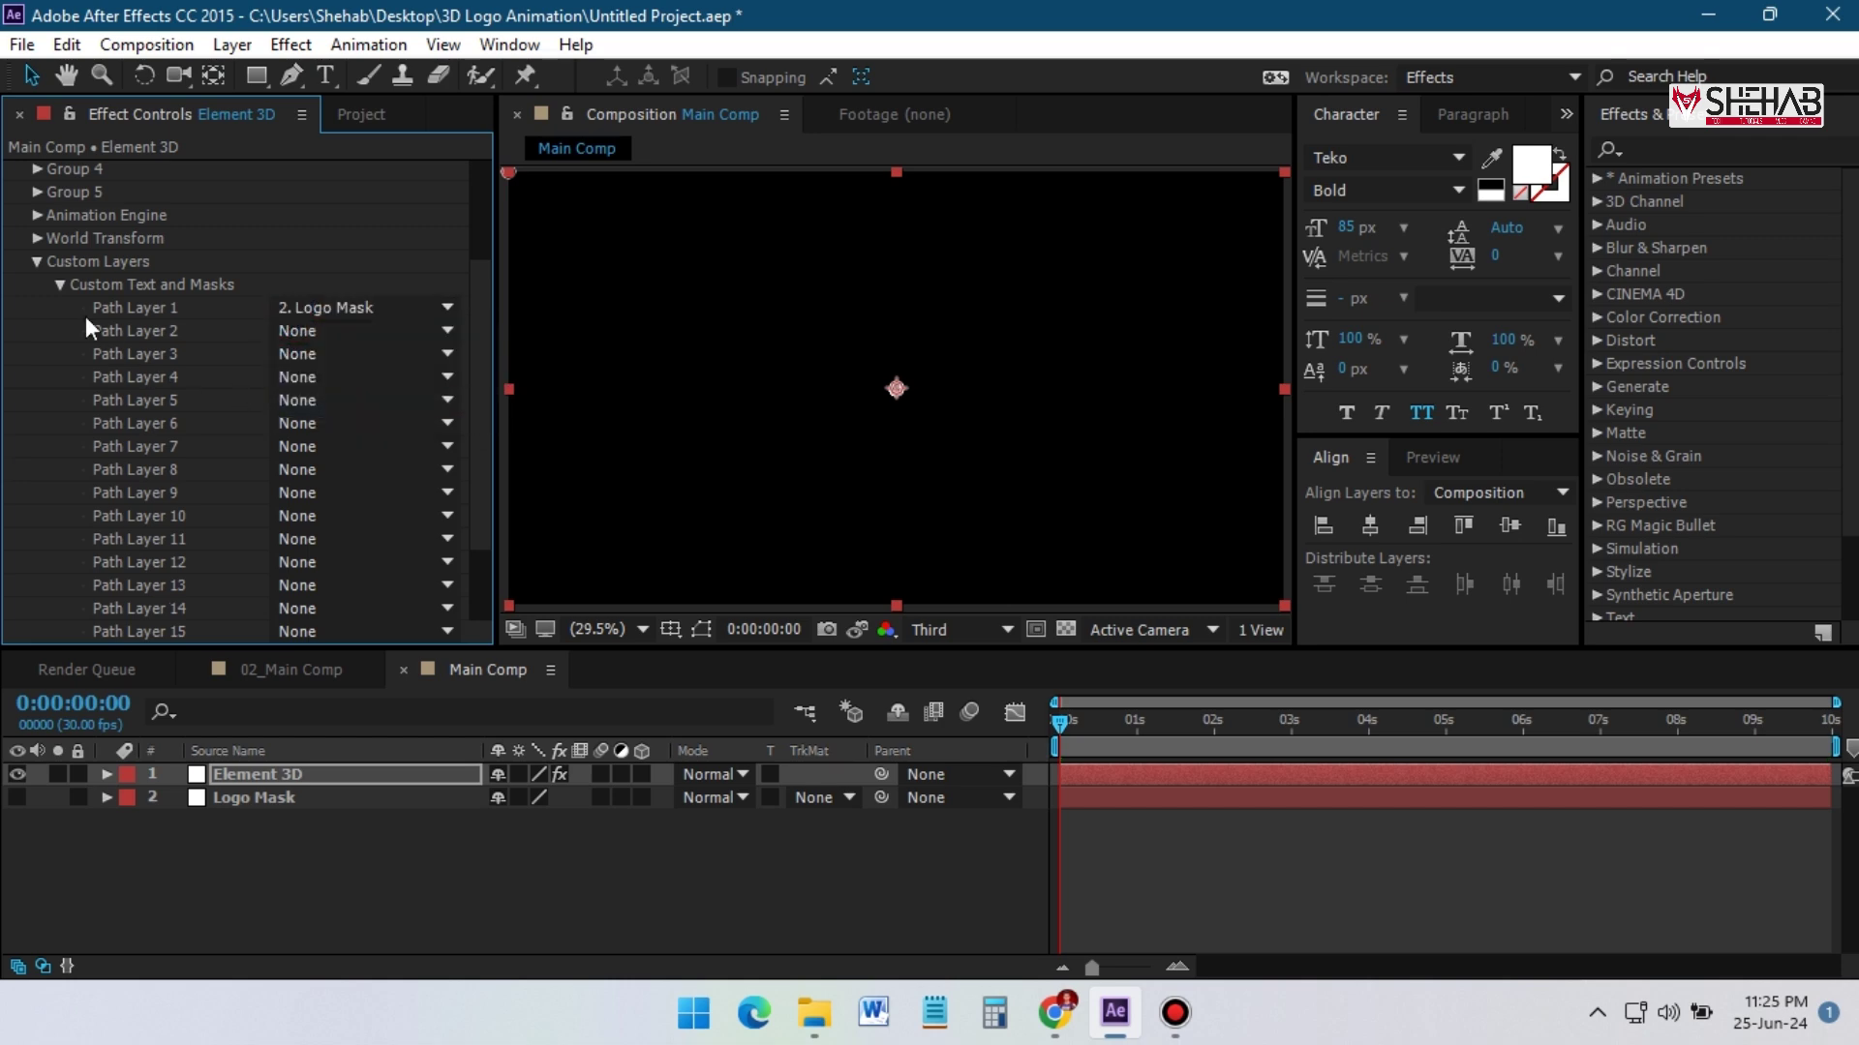
{"action": "left_click", "coordinate": [60, 283]}
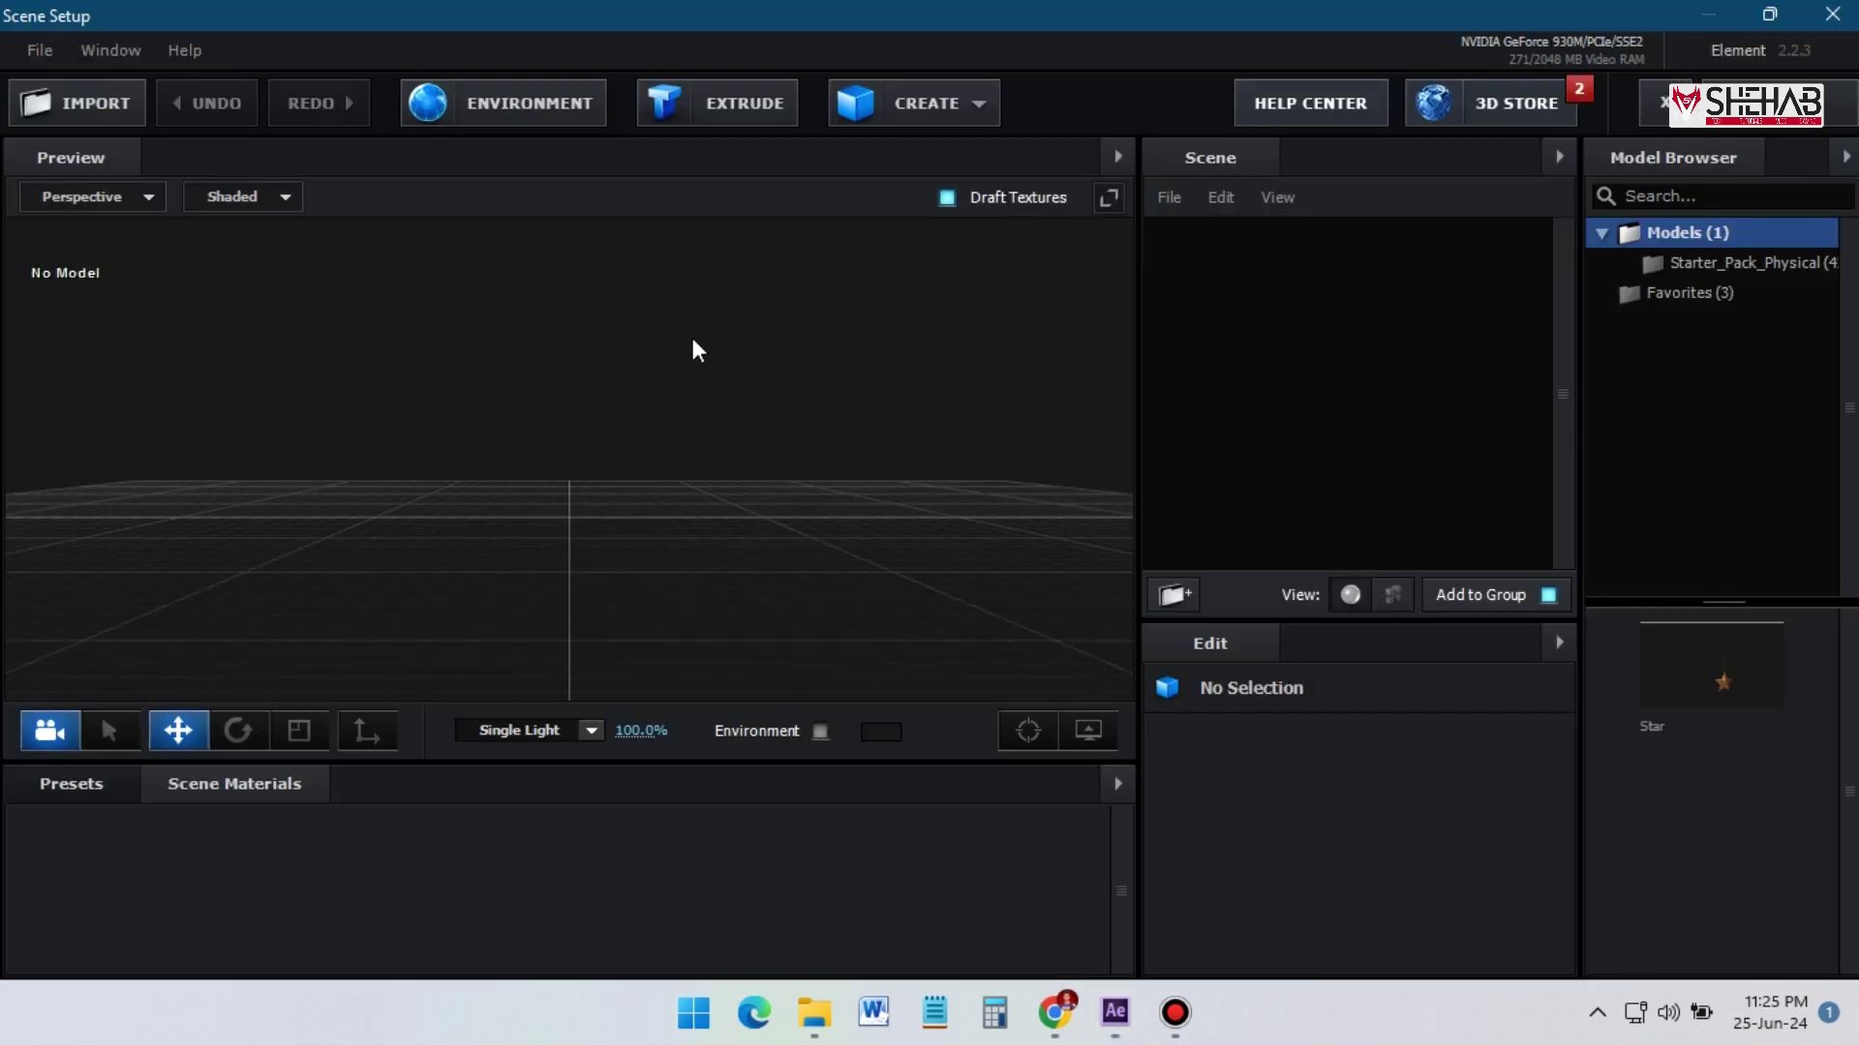
Extrude the logo paths into a 3D model and set Path Resolution to Extreme
{"action": "left_click", "coordinate": [726, 108]}
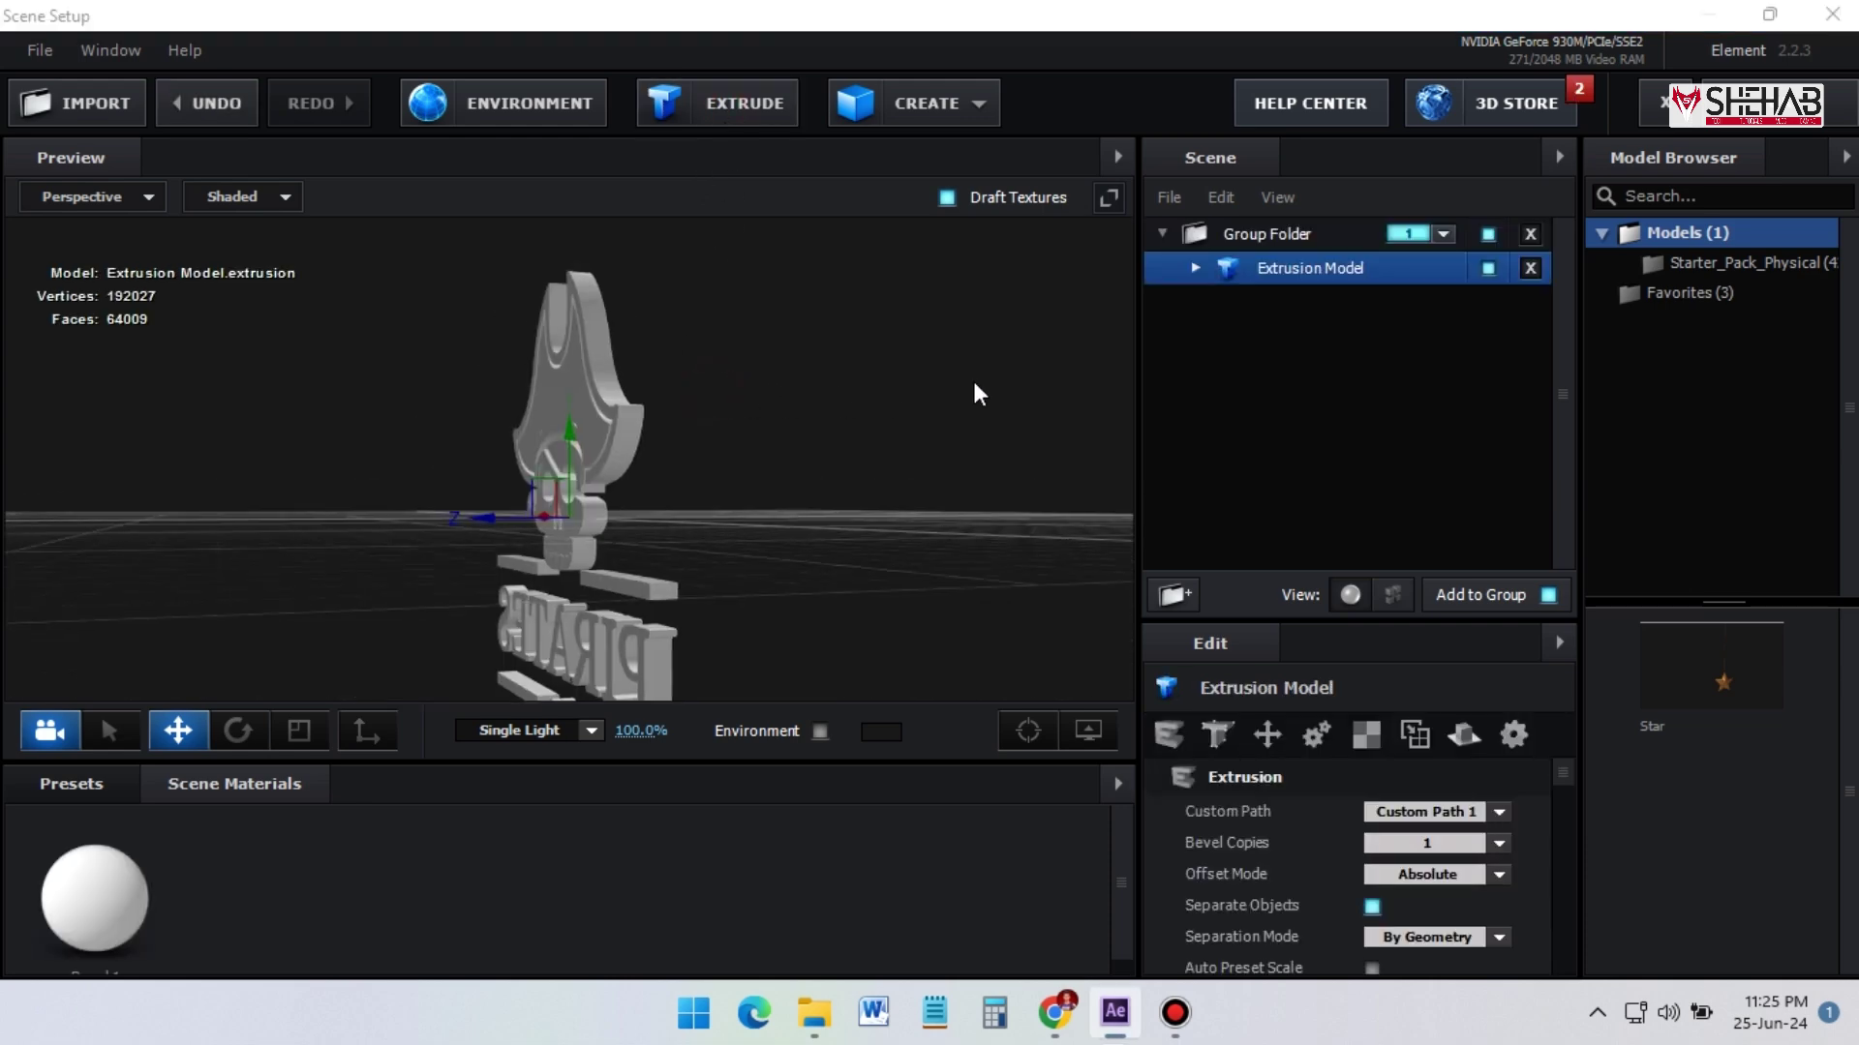
{"action": "scroll", "coordinate": [771, 419], "scroll_direction": "down", "scroll_amount": 2}
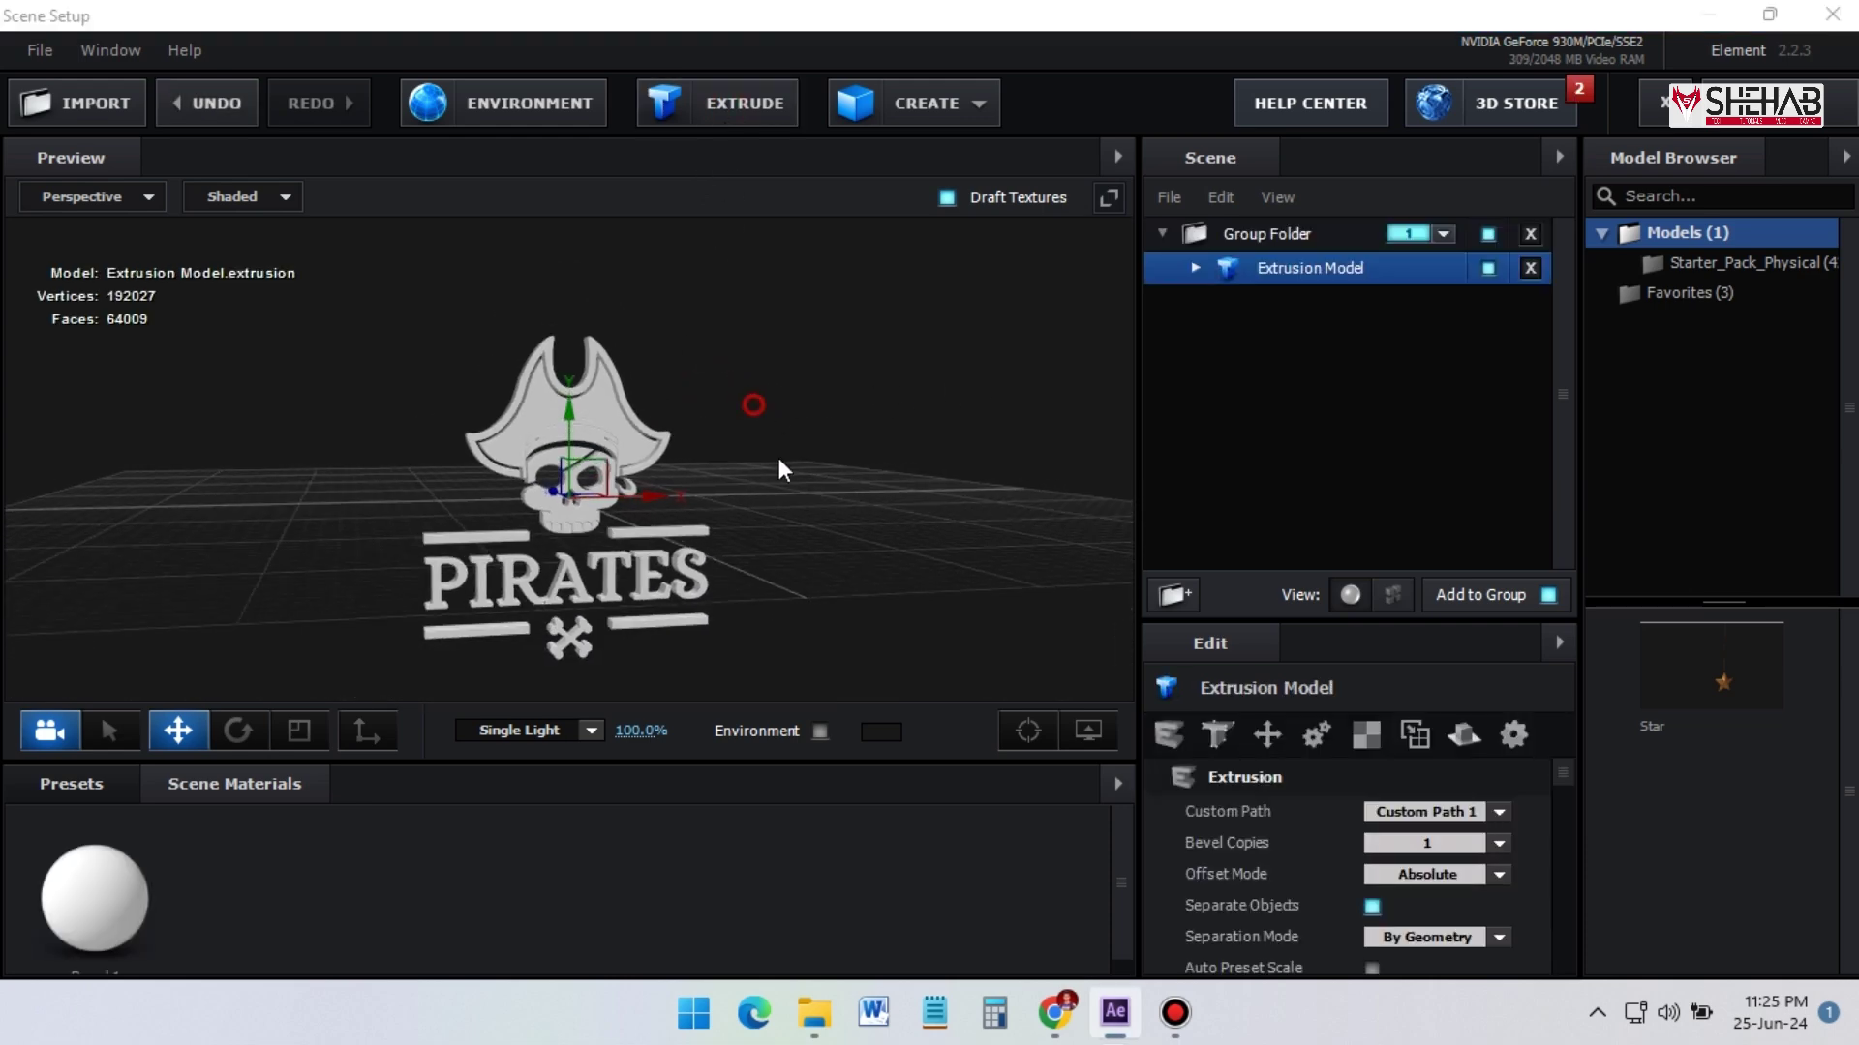
{"action": "left_click_drag", "start_coordinate": [752, 403], "coordinate": [833, 431]}
{"action": "scroll", "coordinate": [1532, 895], "scroll_direction": "down", "scroll_amount": 1}
{"action": "scroll", "coordinate": [1532, 895], "scroll_direction": "down", "scroll_amount": 4}
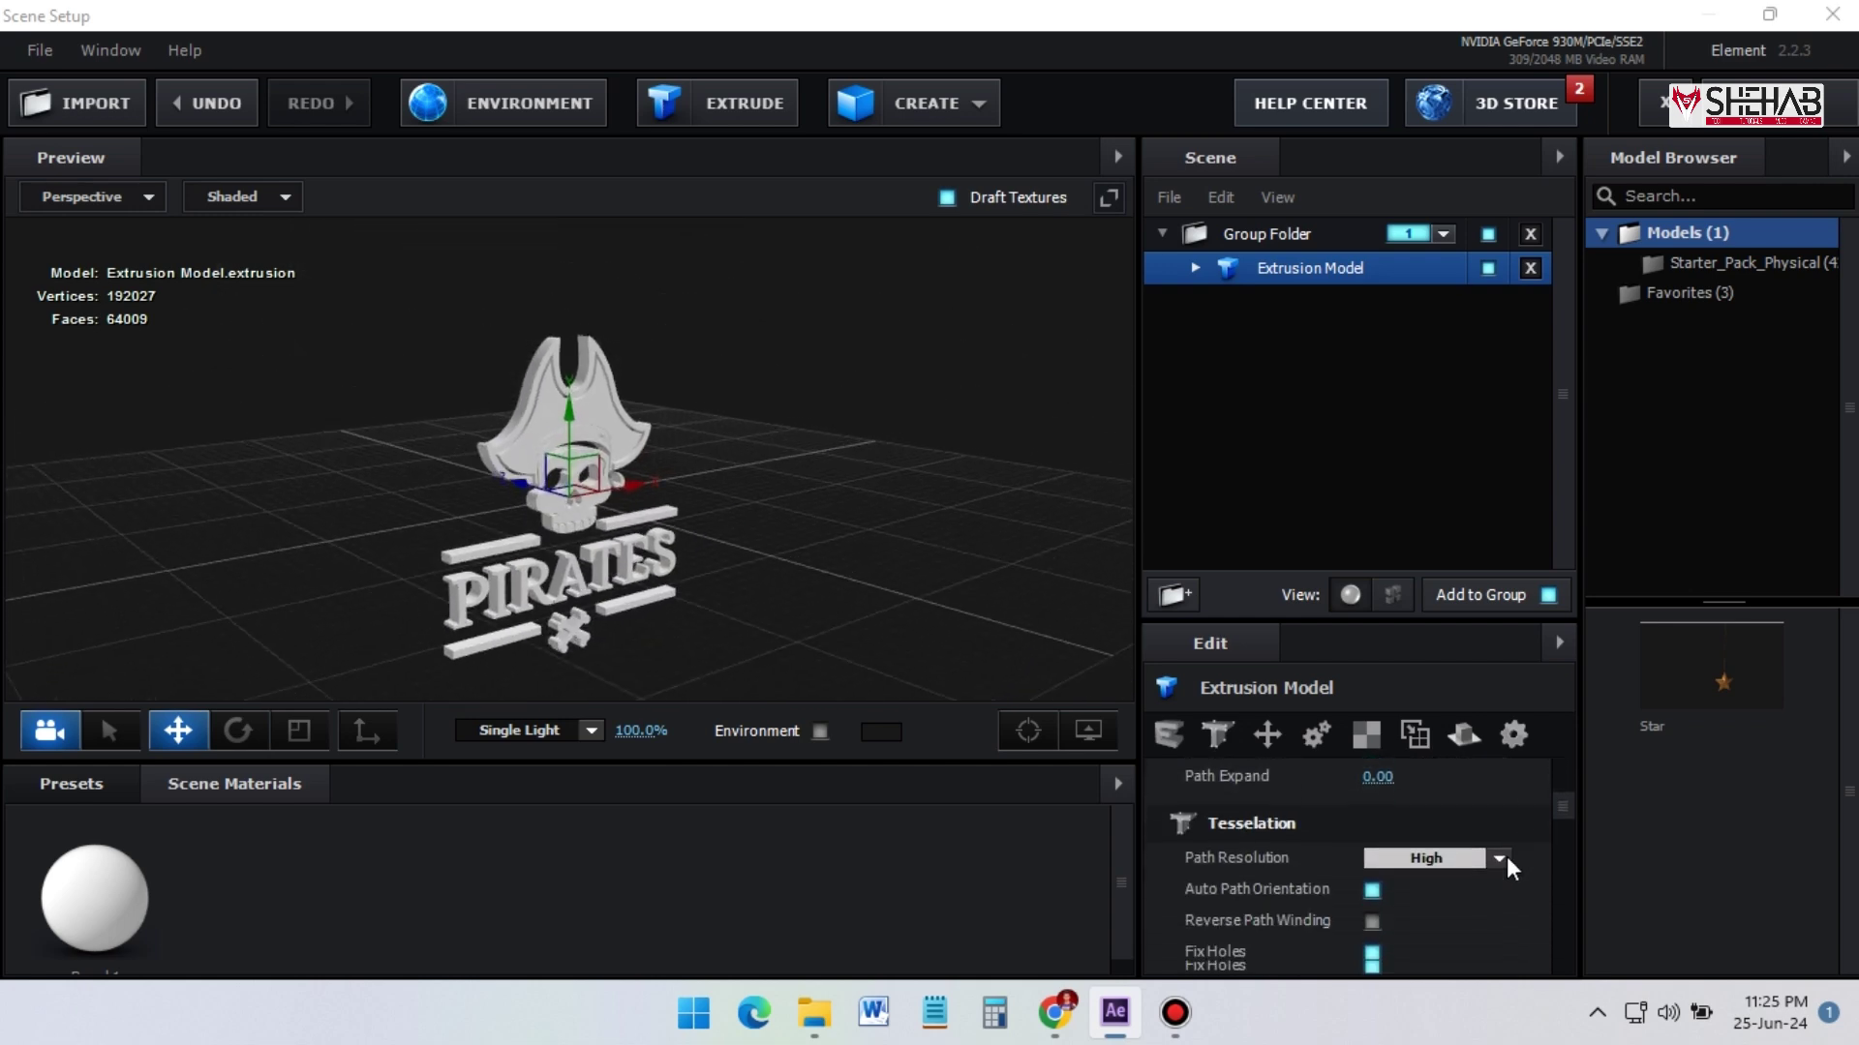
{"action": "left_click", "coordinate": [1497, 861]}
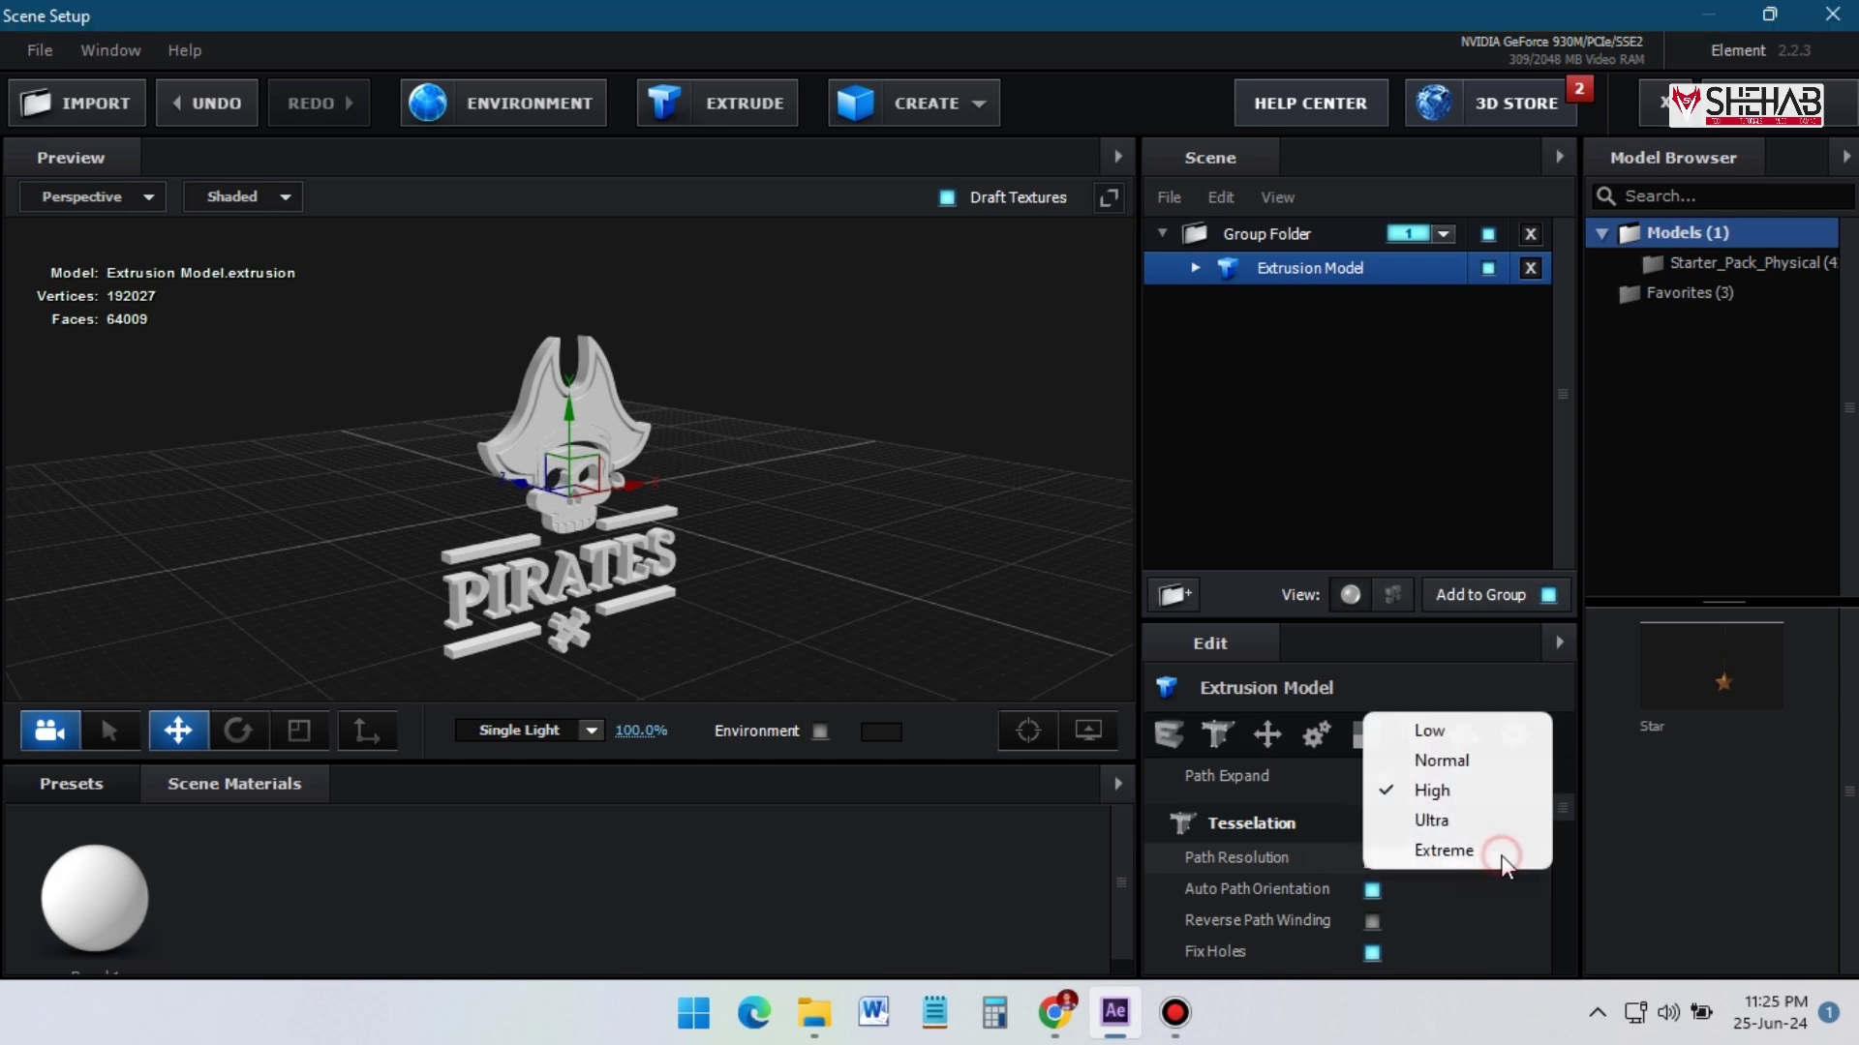
{"action": "left_click", "coordinate": [1498, 852]}
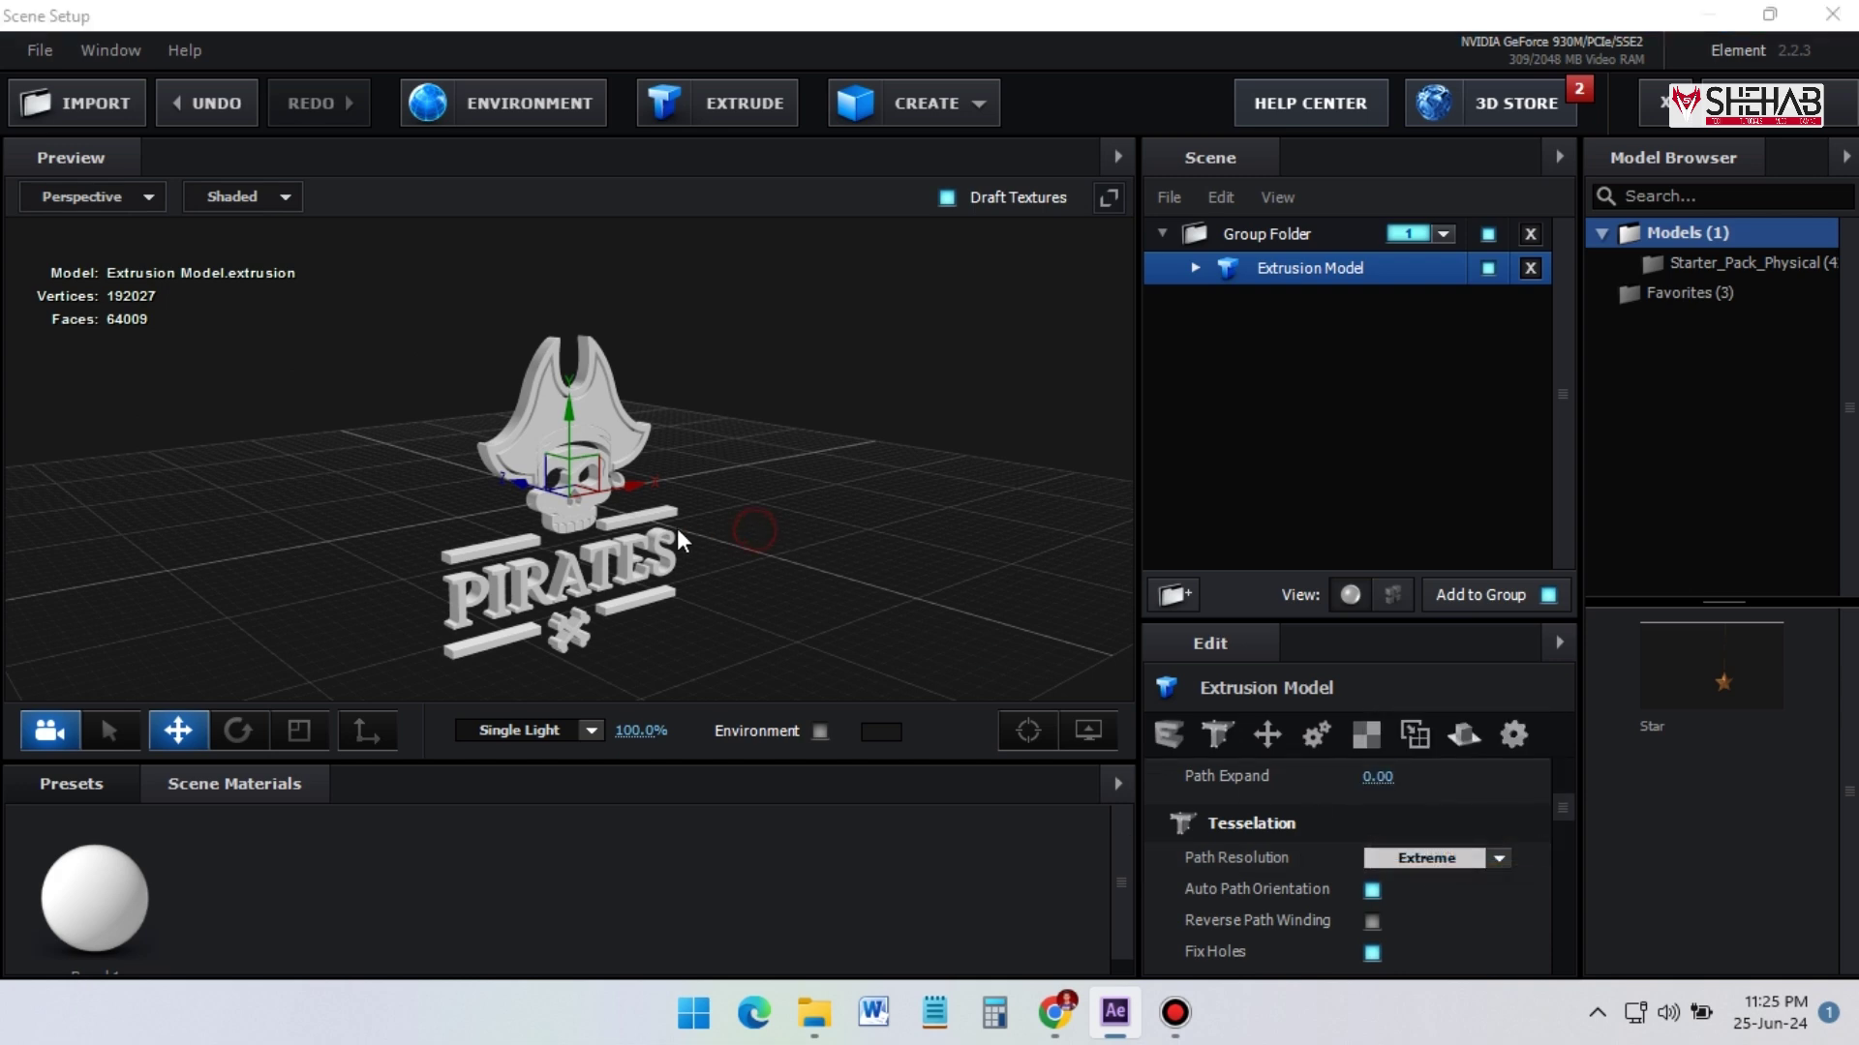
{"action": "left_click_drag", "start_coordinate": [756, 538], "coordinate": [770, 501]}
Set the extrusion model's Bevel 1 Extrude to 3.00
{"action": "left_click", "coordinate": [1193, 269]}
{"action": "left_click", "coordinate": [1328, 304]}
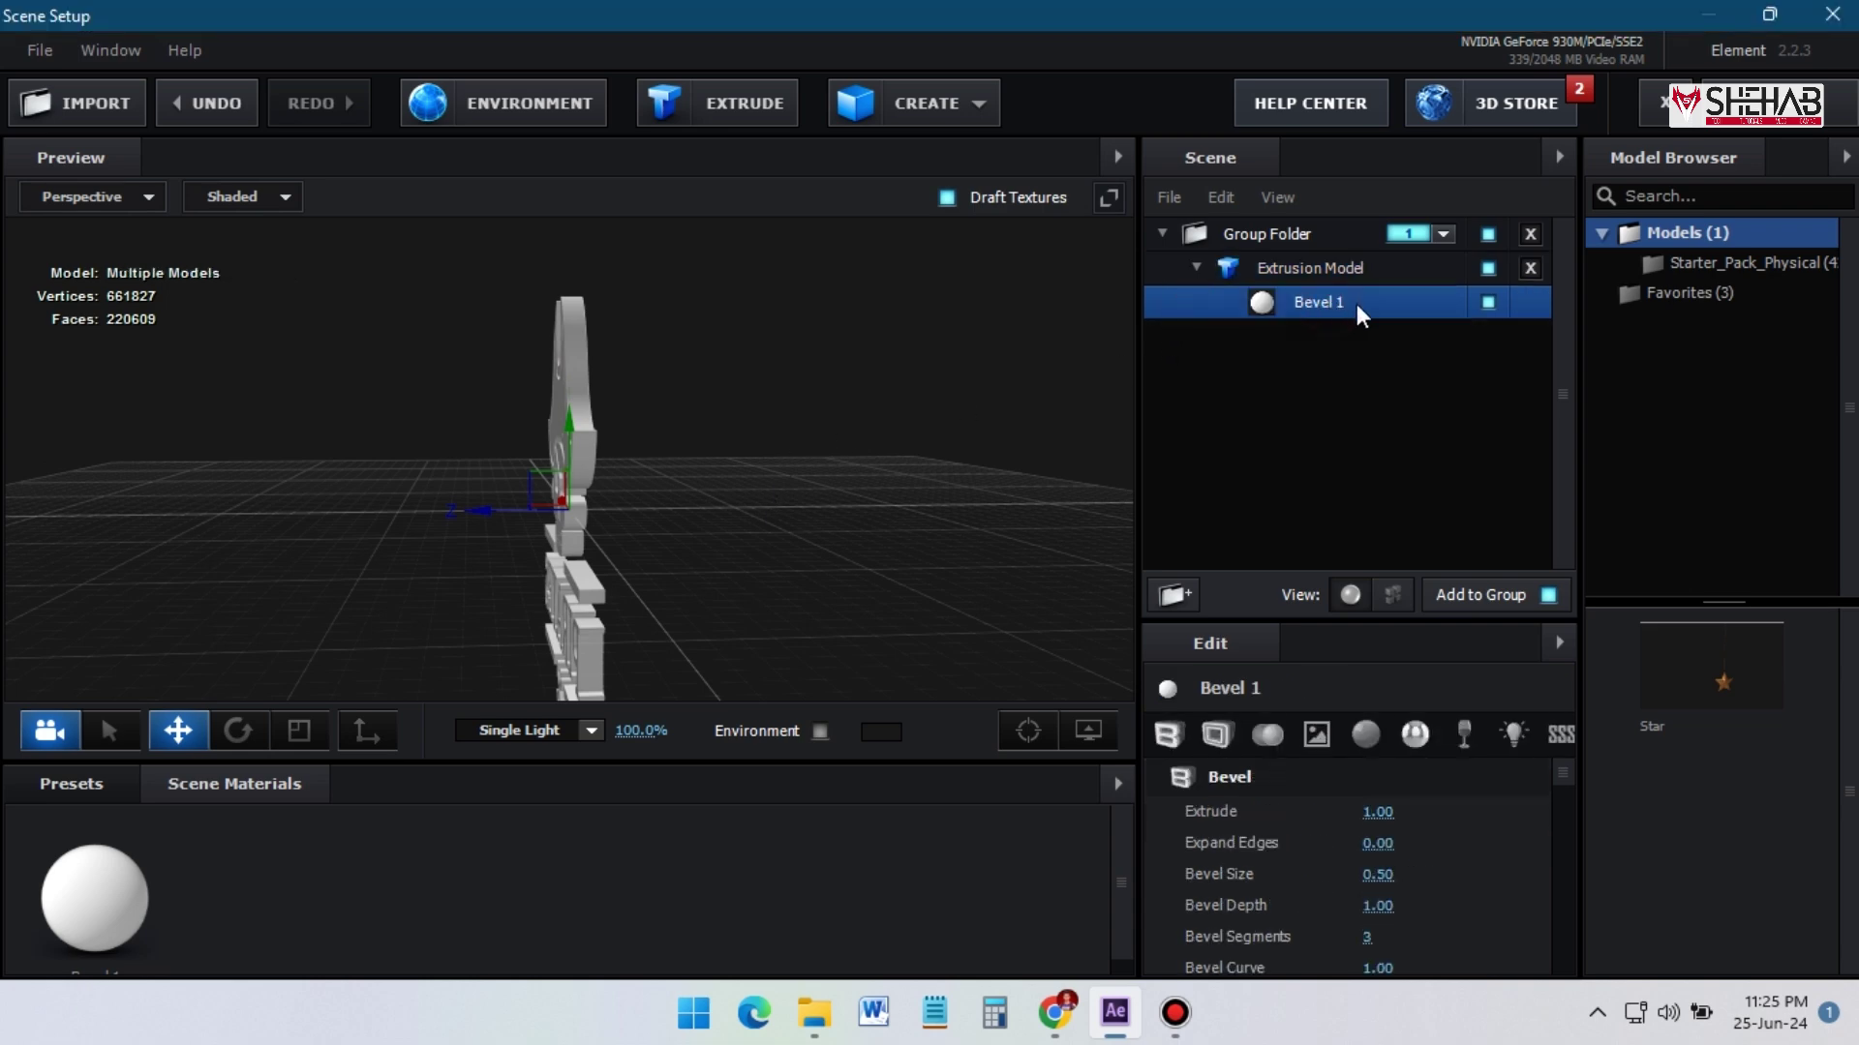
{"action": "type", "text": "5"}
{"action": "key", "text": "Return"}
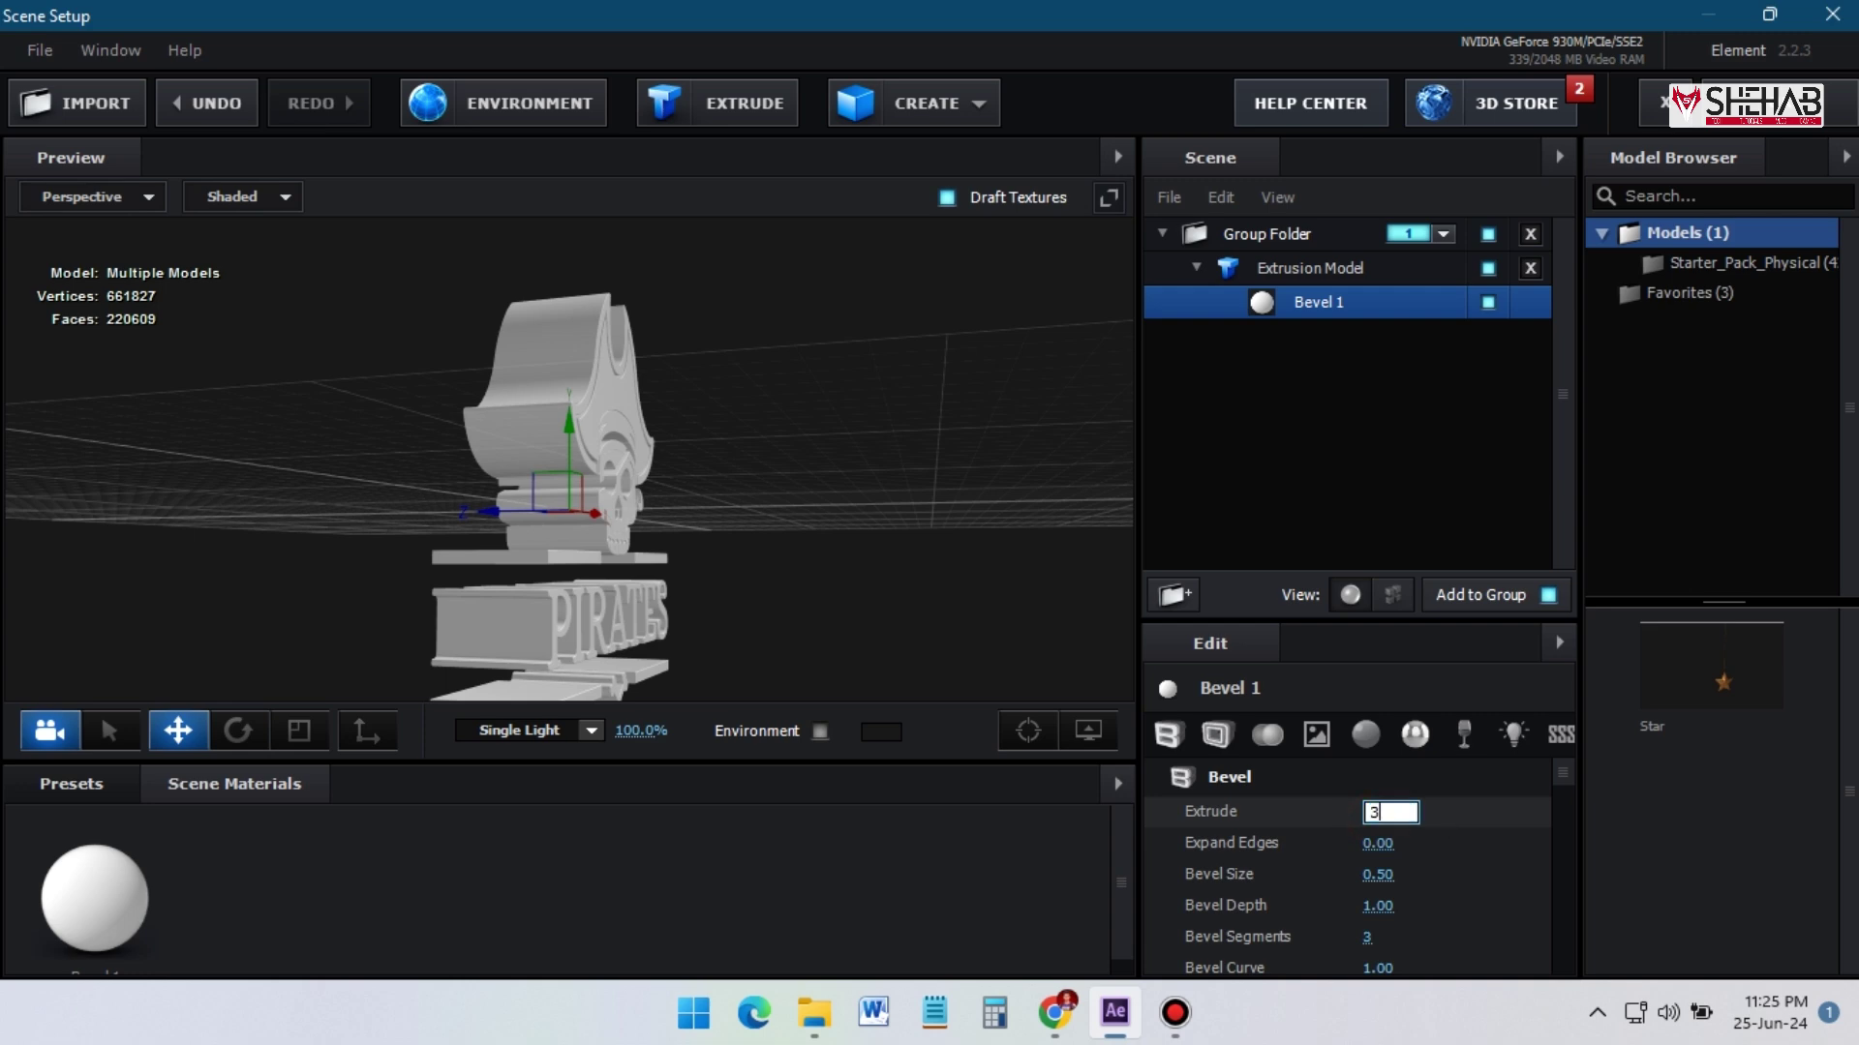
{"action": "key", "text": "Return"}
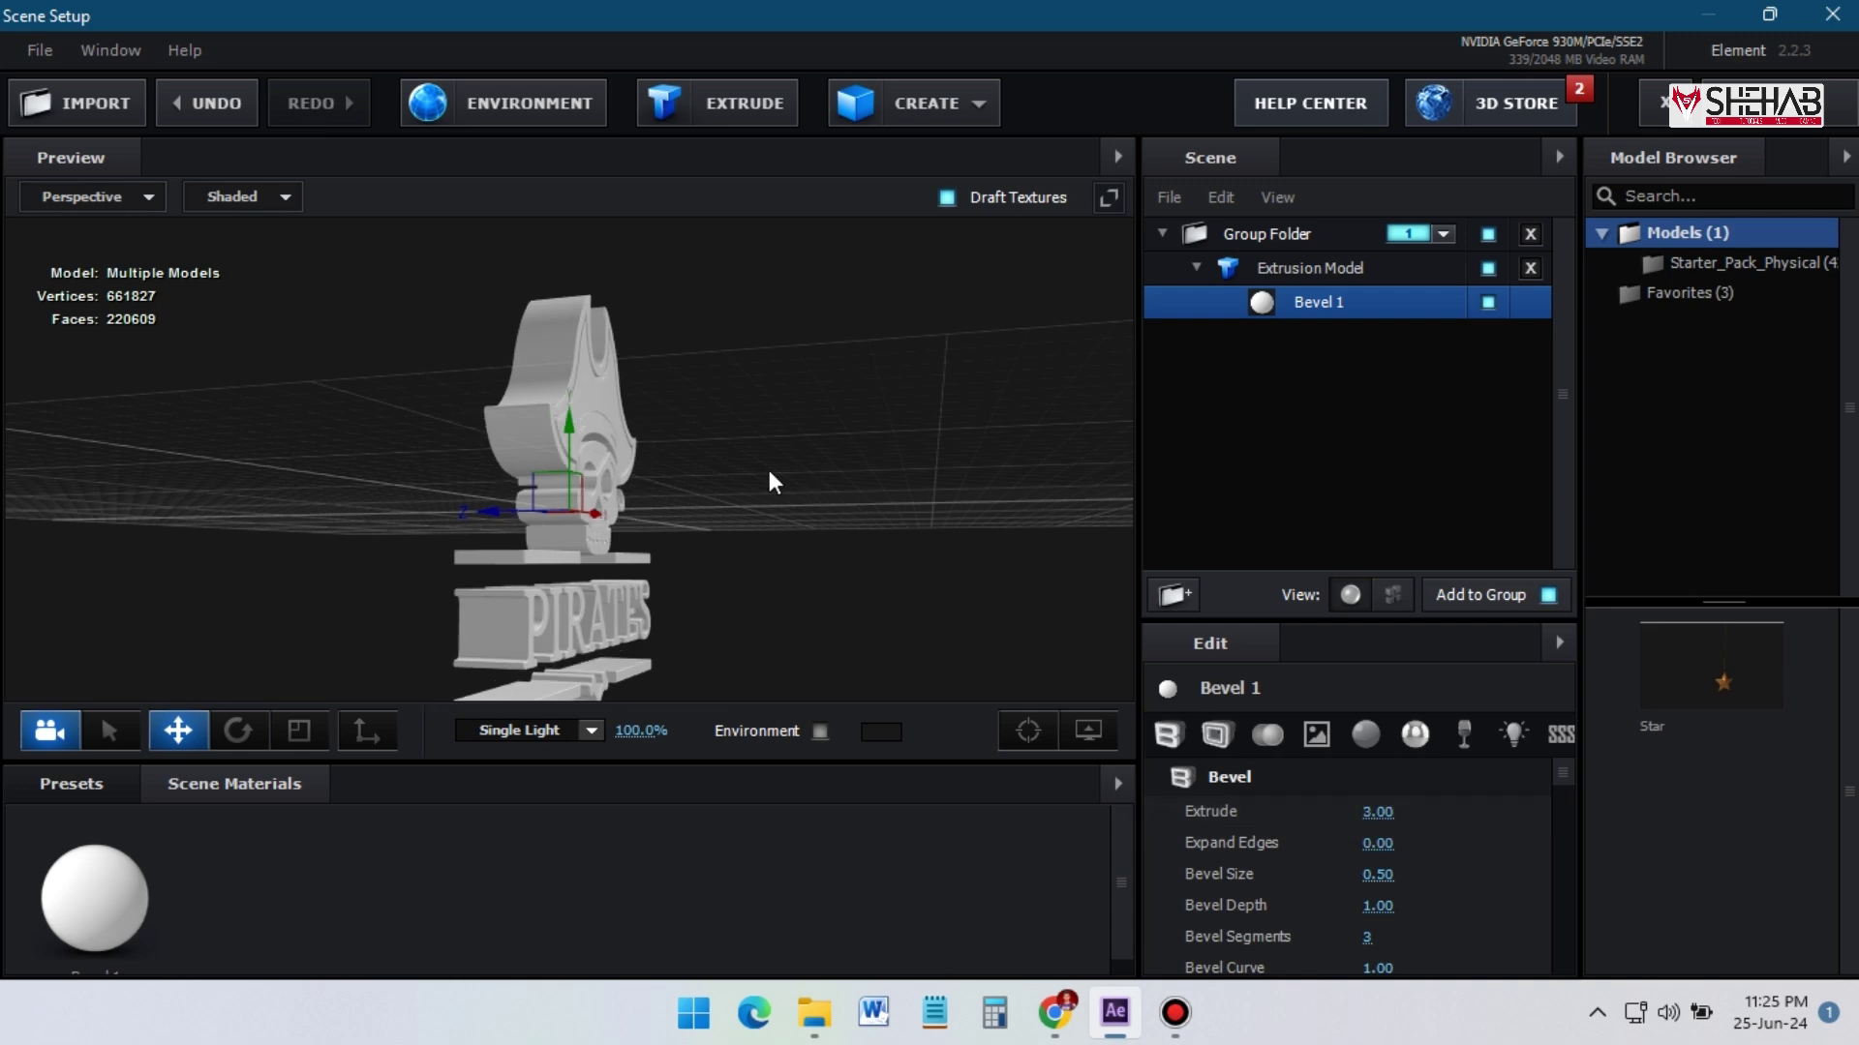
{"action": "left_click_drag", "start_coordinate": [676, 465], "coordinate": [484, 407]}
Browse the material presets to the Pro_Shaders_2 Metal materials
{"action": "left_click", "coordinate": [83, 781]}
{"action": "scroll", "coordinate": [99, 927], "scroll_direction": "down", "scroll_amount": 1}
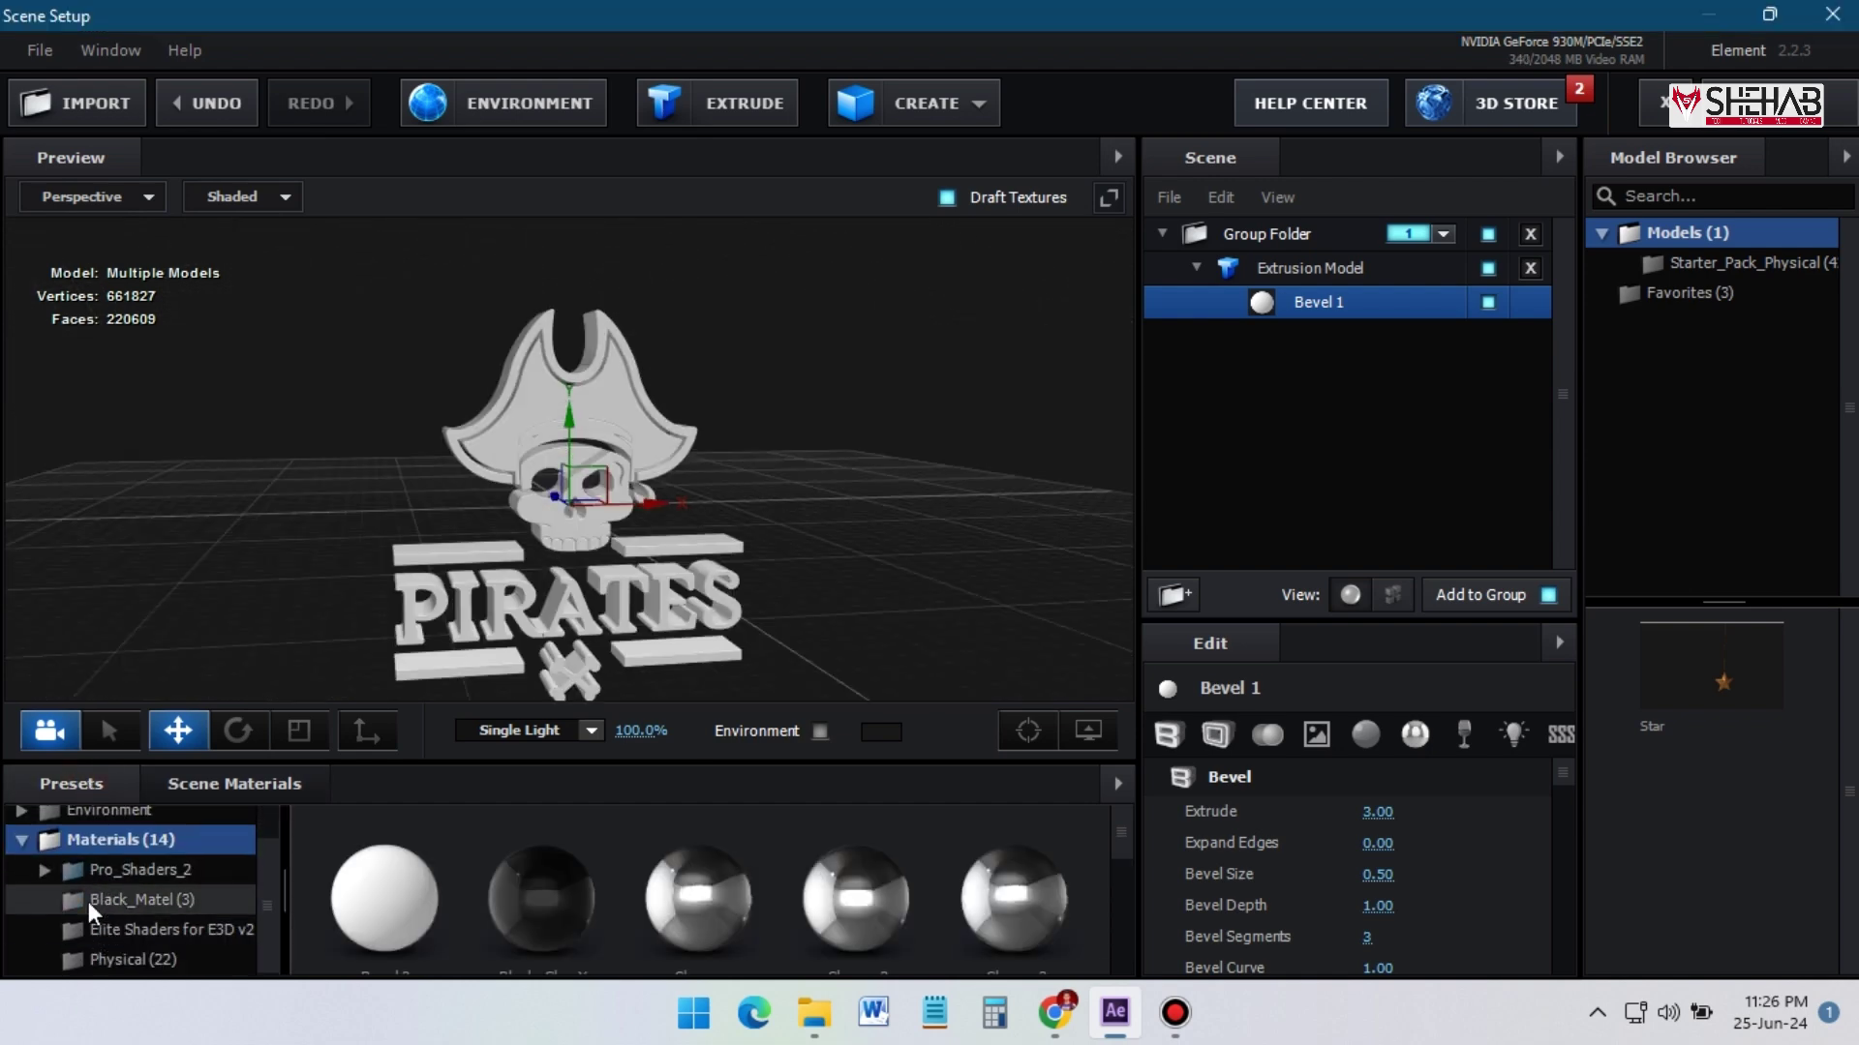
{"action": "left_click", "coordinate": [46, 872]}
{"action": "scroll", "coordinate": [159, 904], "scroll_direction": "down", "scroll_amount": 3}
{"action": "left_click", "coordinate": [153, 922]}
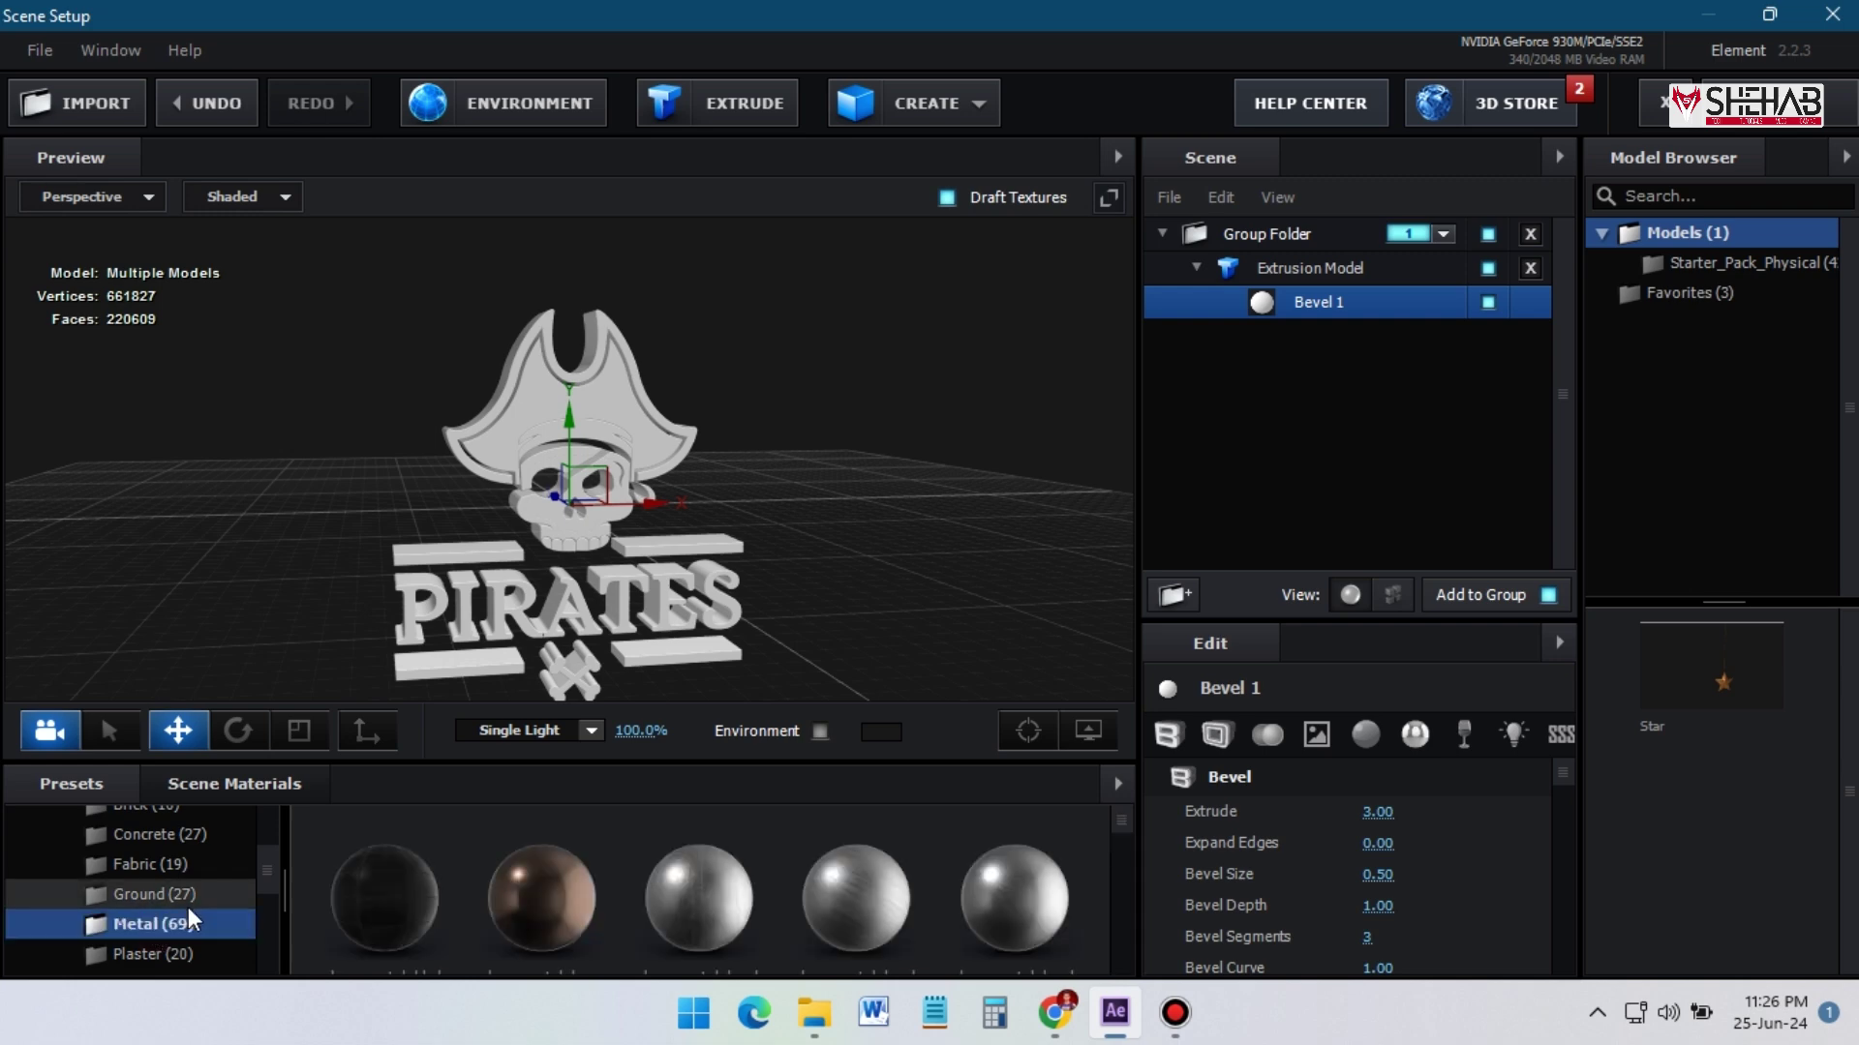
{"action": "scroll", "coordinate": [752, 889], "scroll_direction": "down", "scroll_amount": 10}
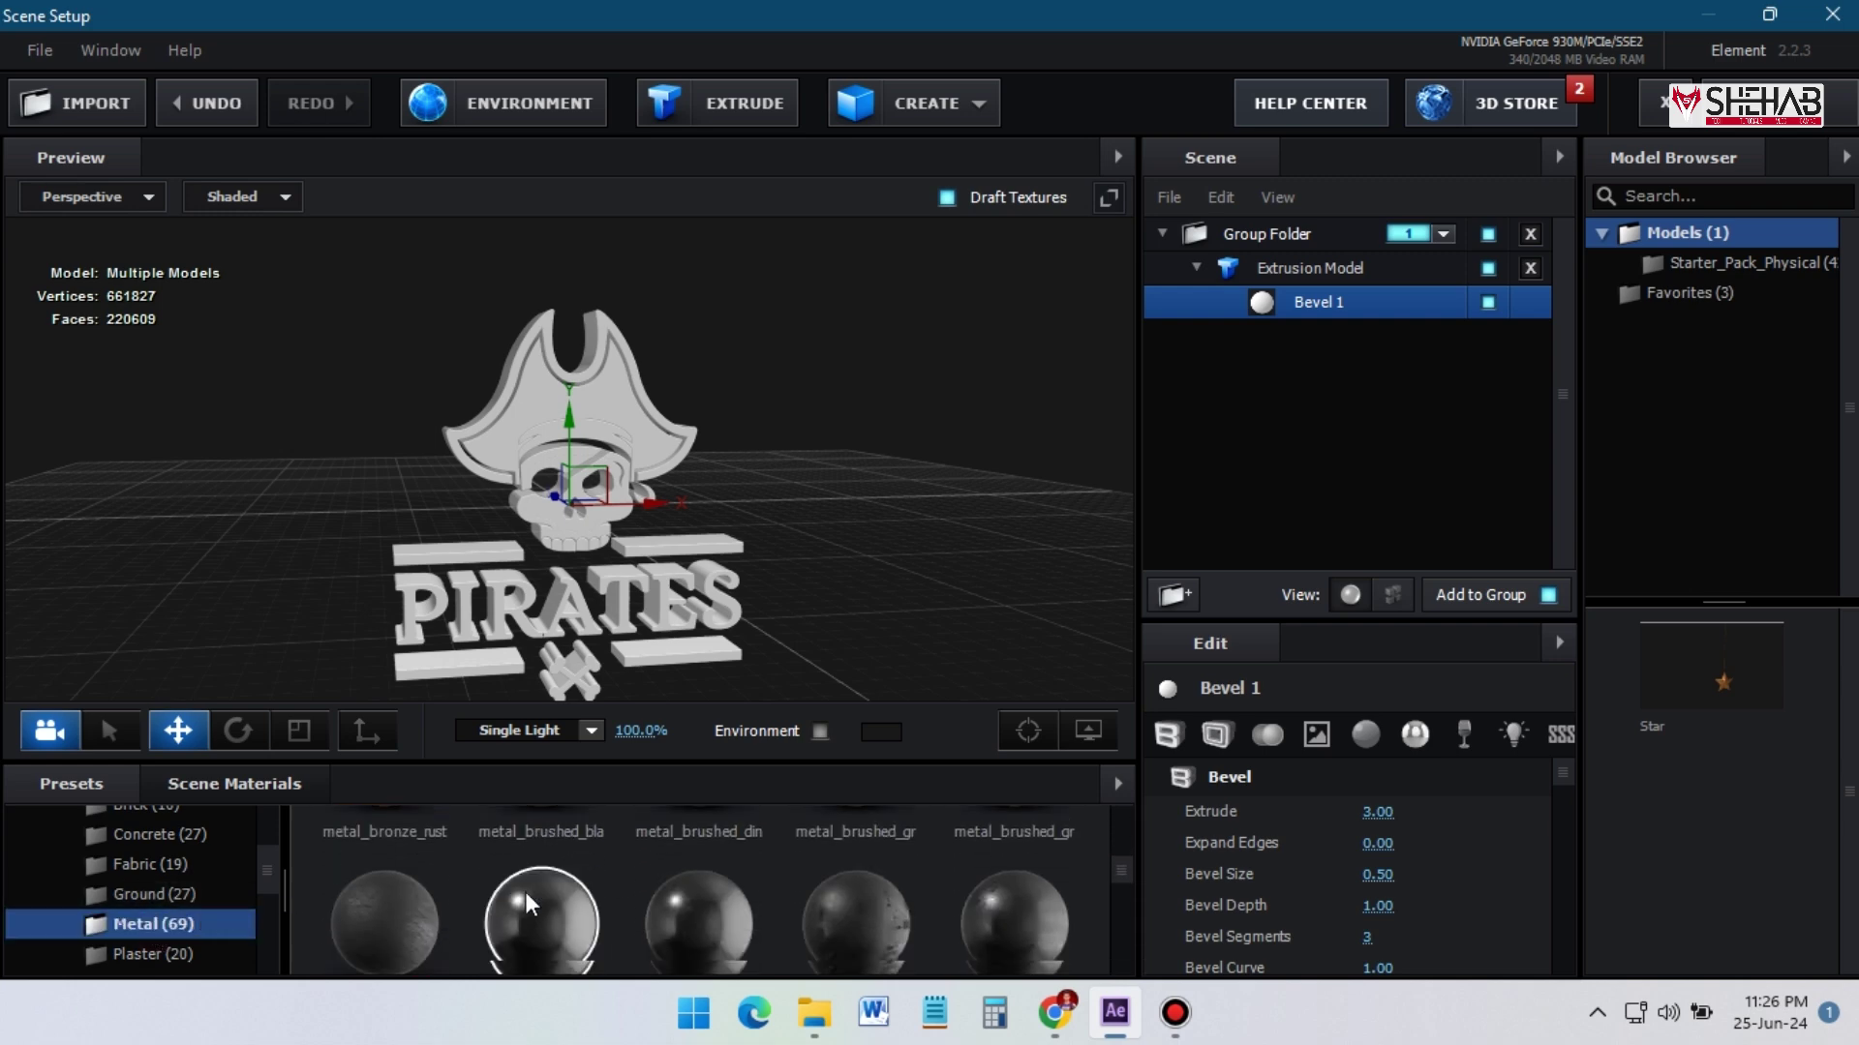
{"action": "scroll", "coordinate": [825, 887], "scroll_direction": "down", "scroll_amount": 3}
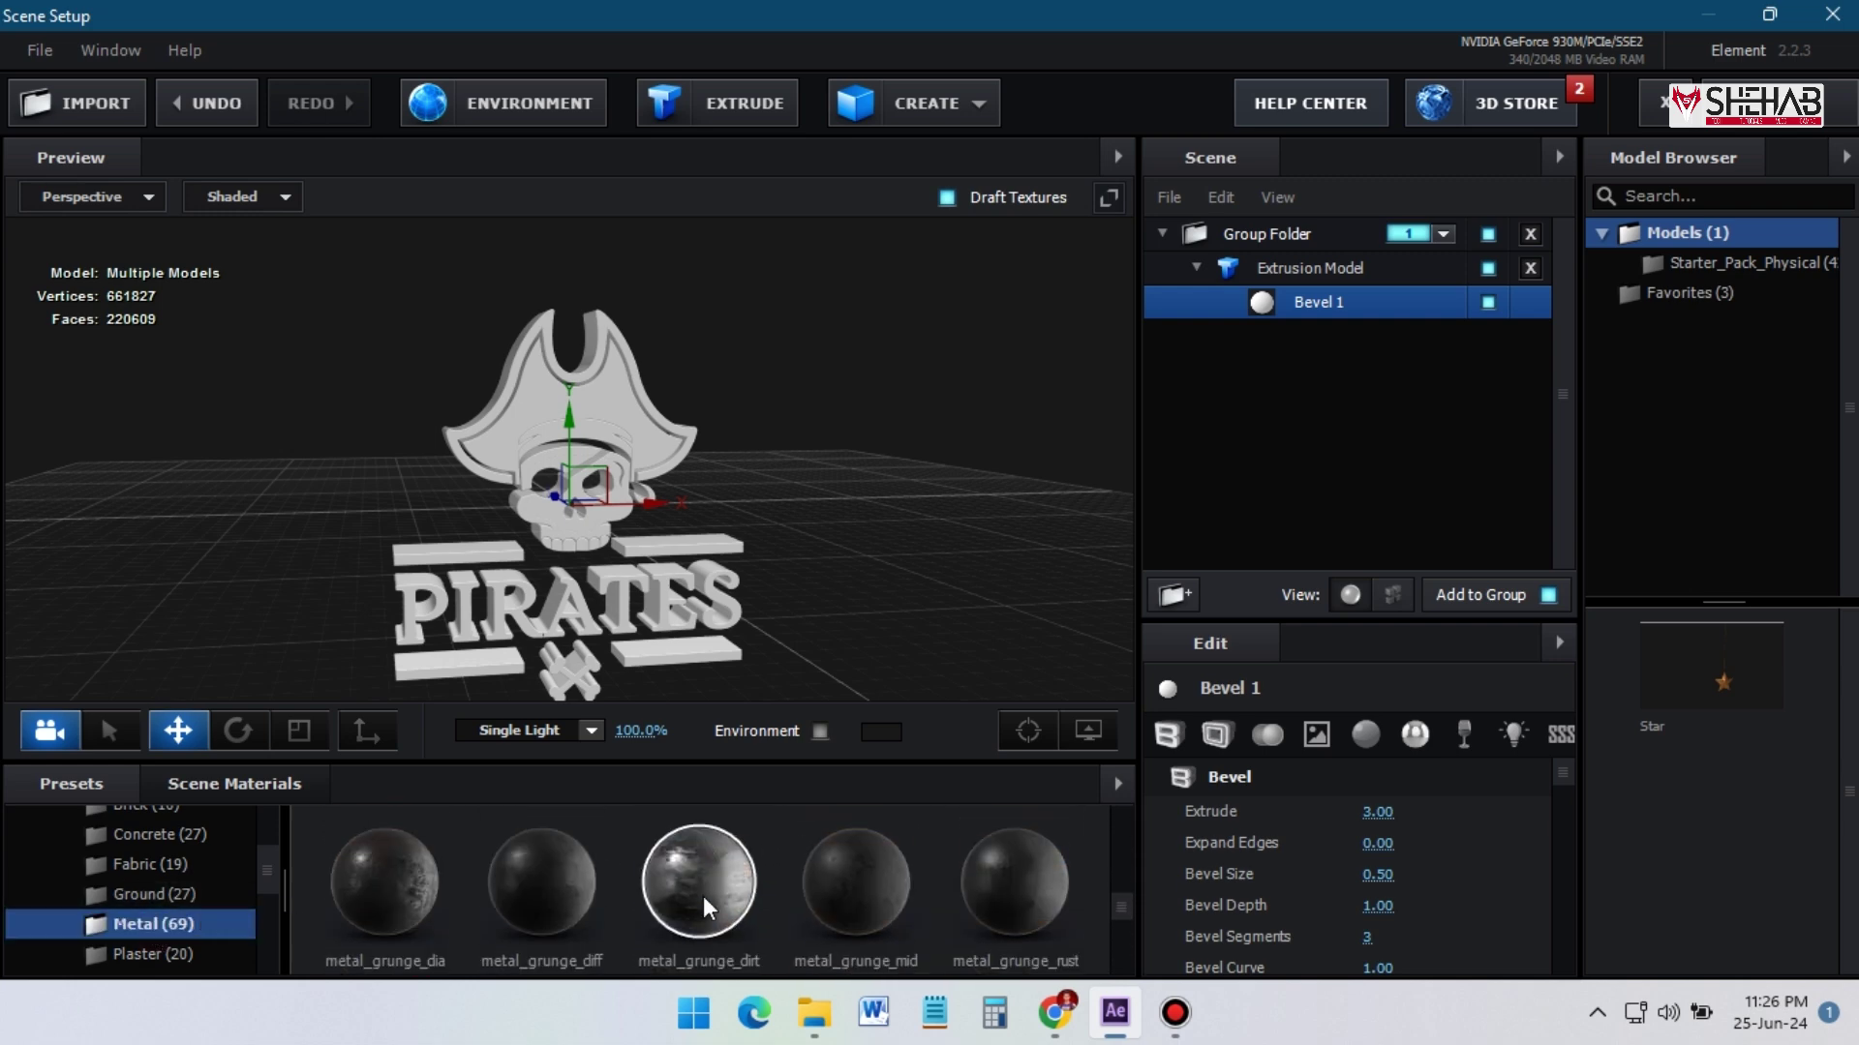
Apply the metal_flake material to Bevel 1 and reveal its texture maps
{"action": "left_click_drag", "start_coordinate": [698, 915], "coordinate": [1308, 308]}
{"action": "scroll", "coordinate": [752, 889], "scroll_direction": "up", "scroll_amount": 3}
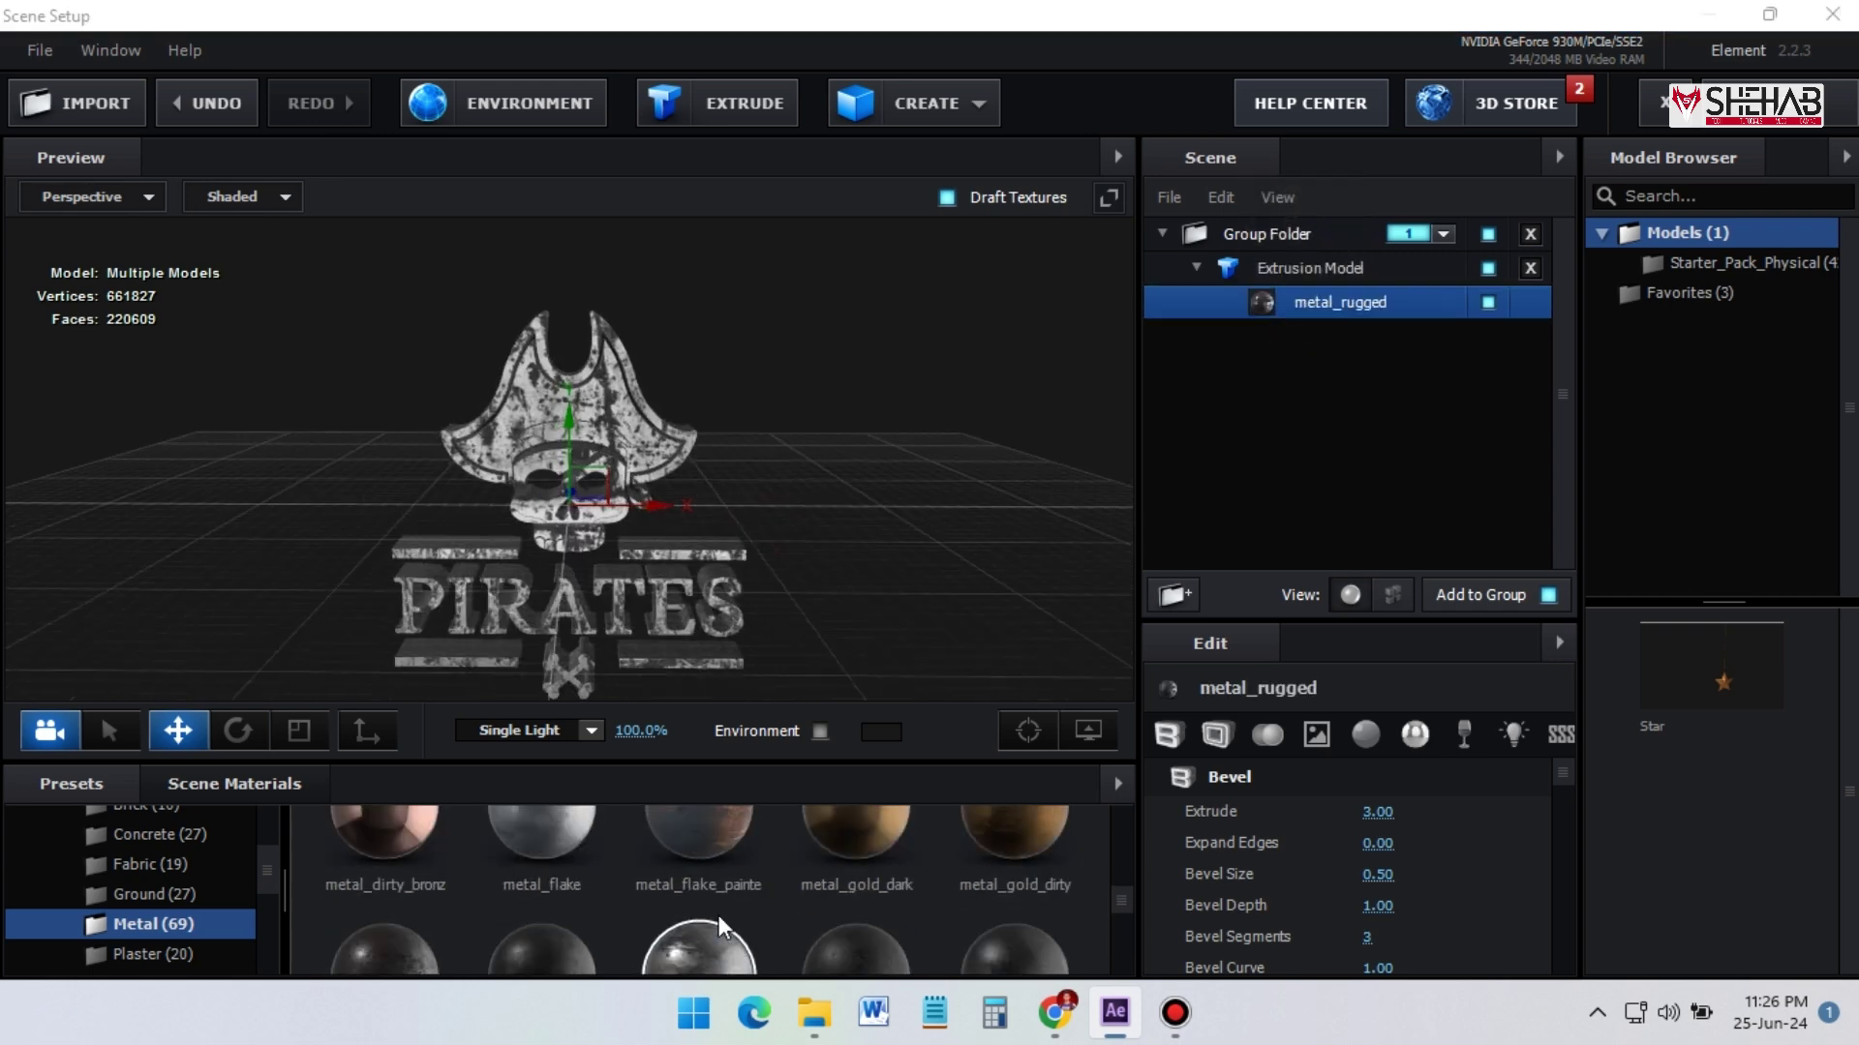
{"action": "left_click_drag", "start_coordinate": [539, 895], "coordinate": [1322, 302]}
{"action": "left_click_drag", "start_coordinate": [731, 528], "coordinate": [726, 966]}
{"action": "scroll", "coordinate": [697, 929], "scroll_direction": "down", "scroll_amount": 2}
{"action": "left_click", "coordinate": [1317, 734]}
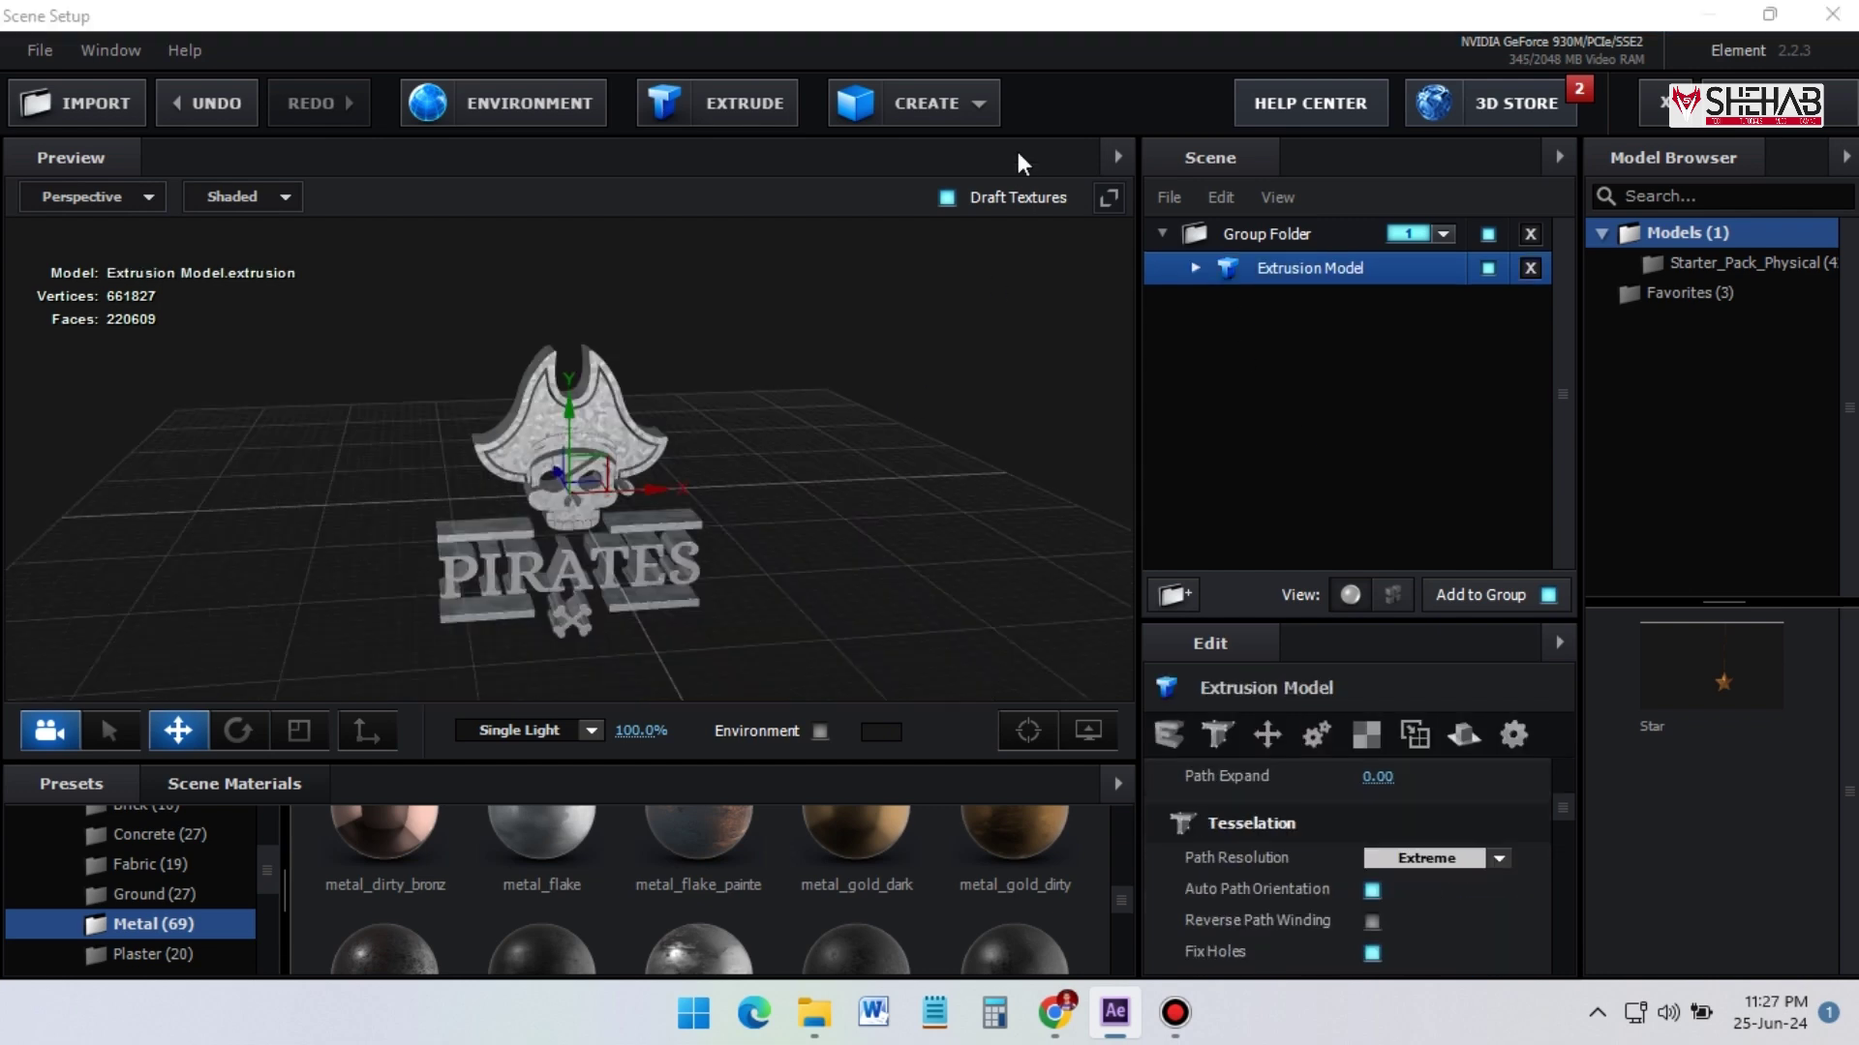
Add a 100 × 100 plane and lower it to Y −1.31 beneath the logo
{"action": "left_click", "coordinate": [979, 104]}
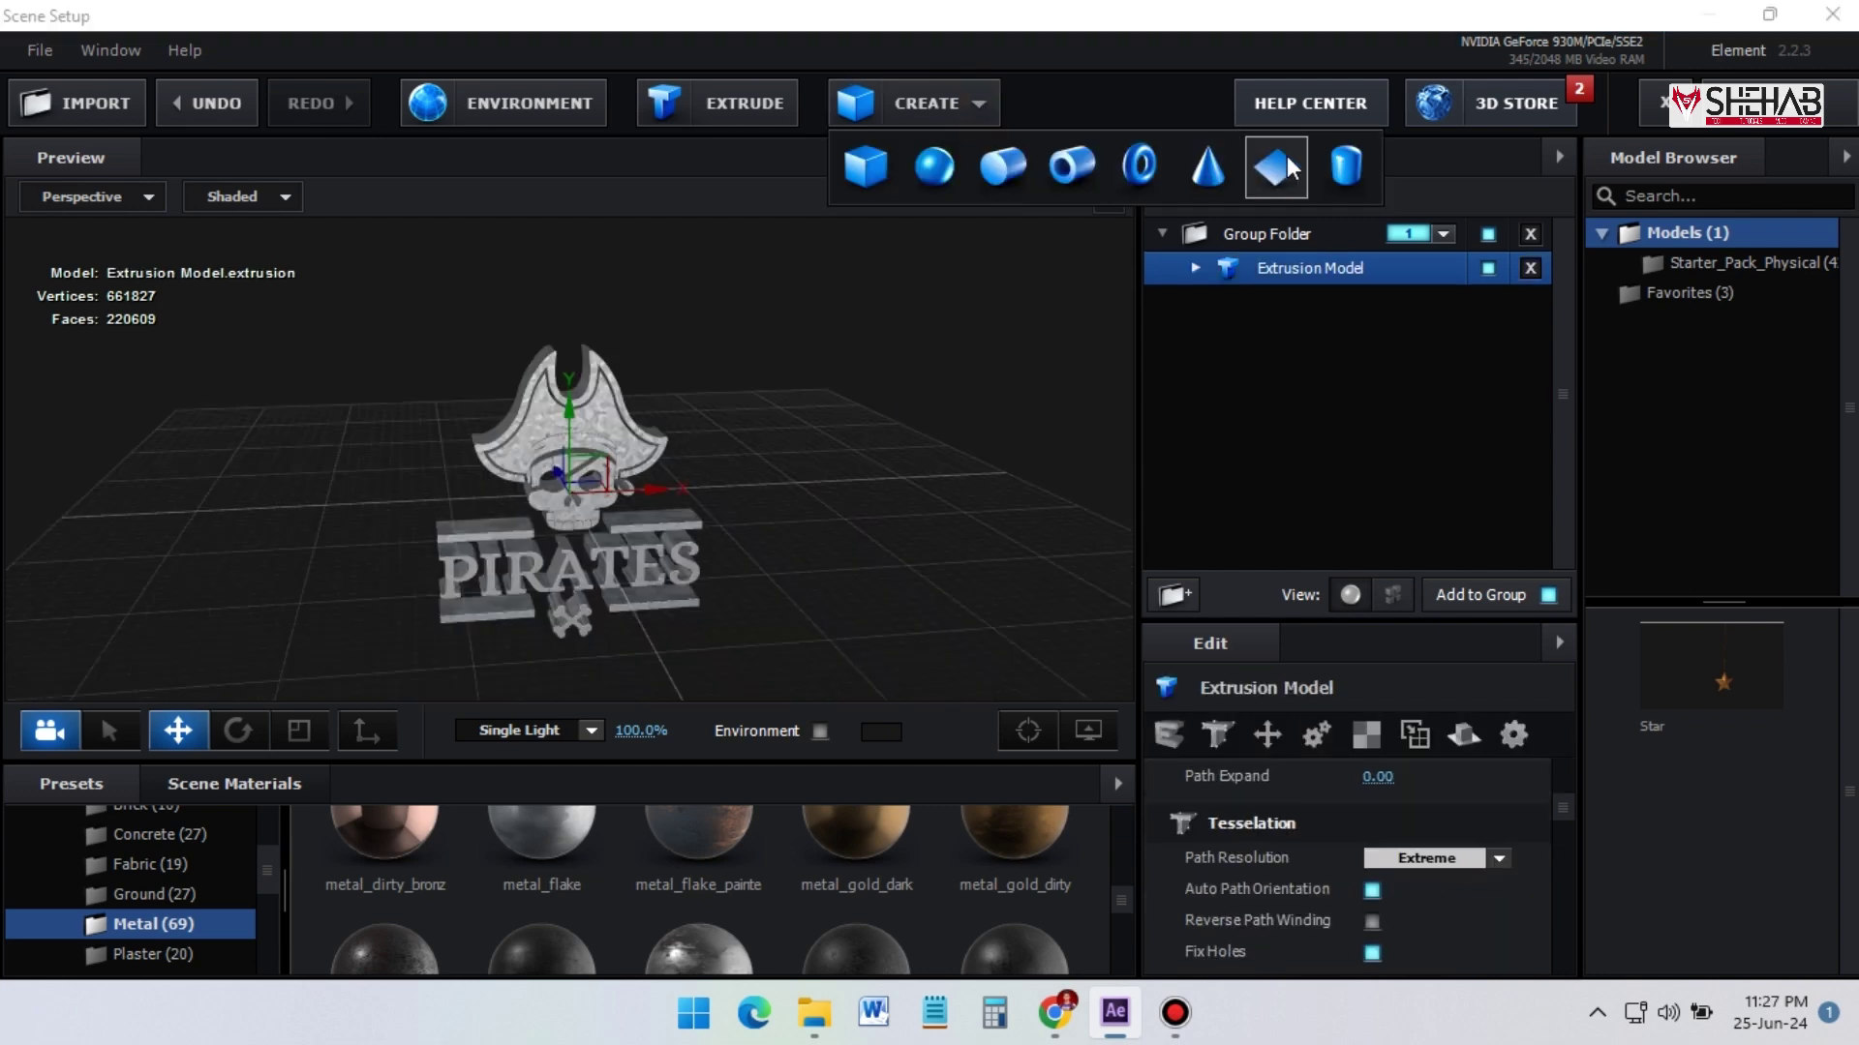
{"action": "left_click", "coordinate": [1276, 168]}
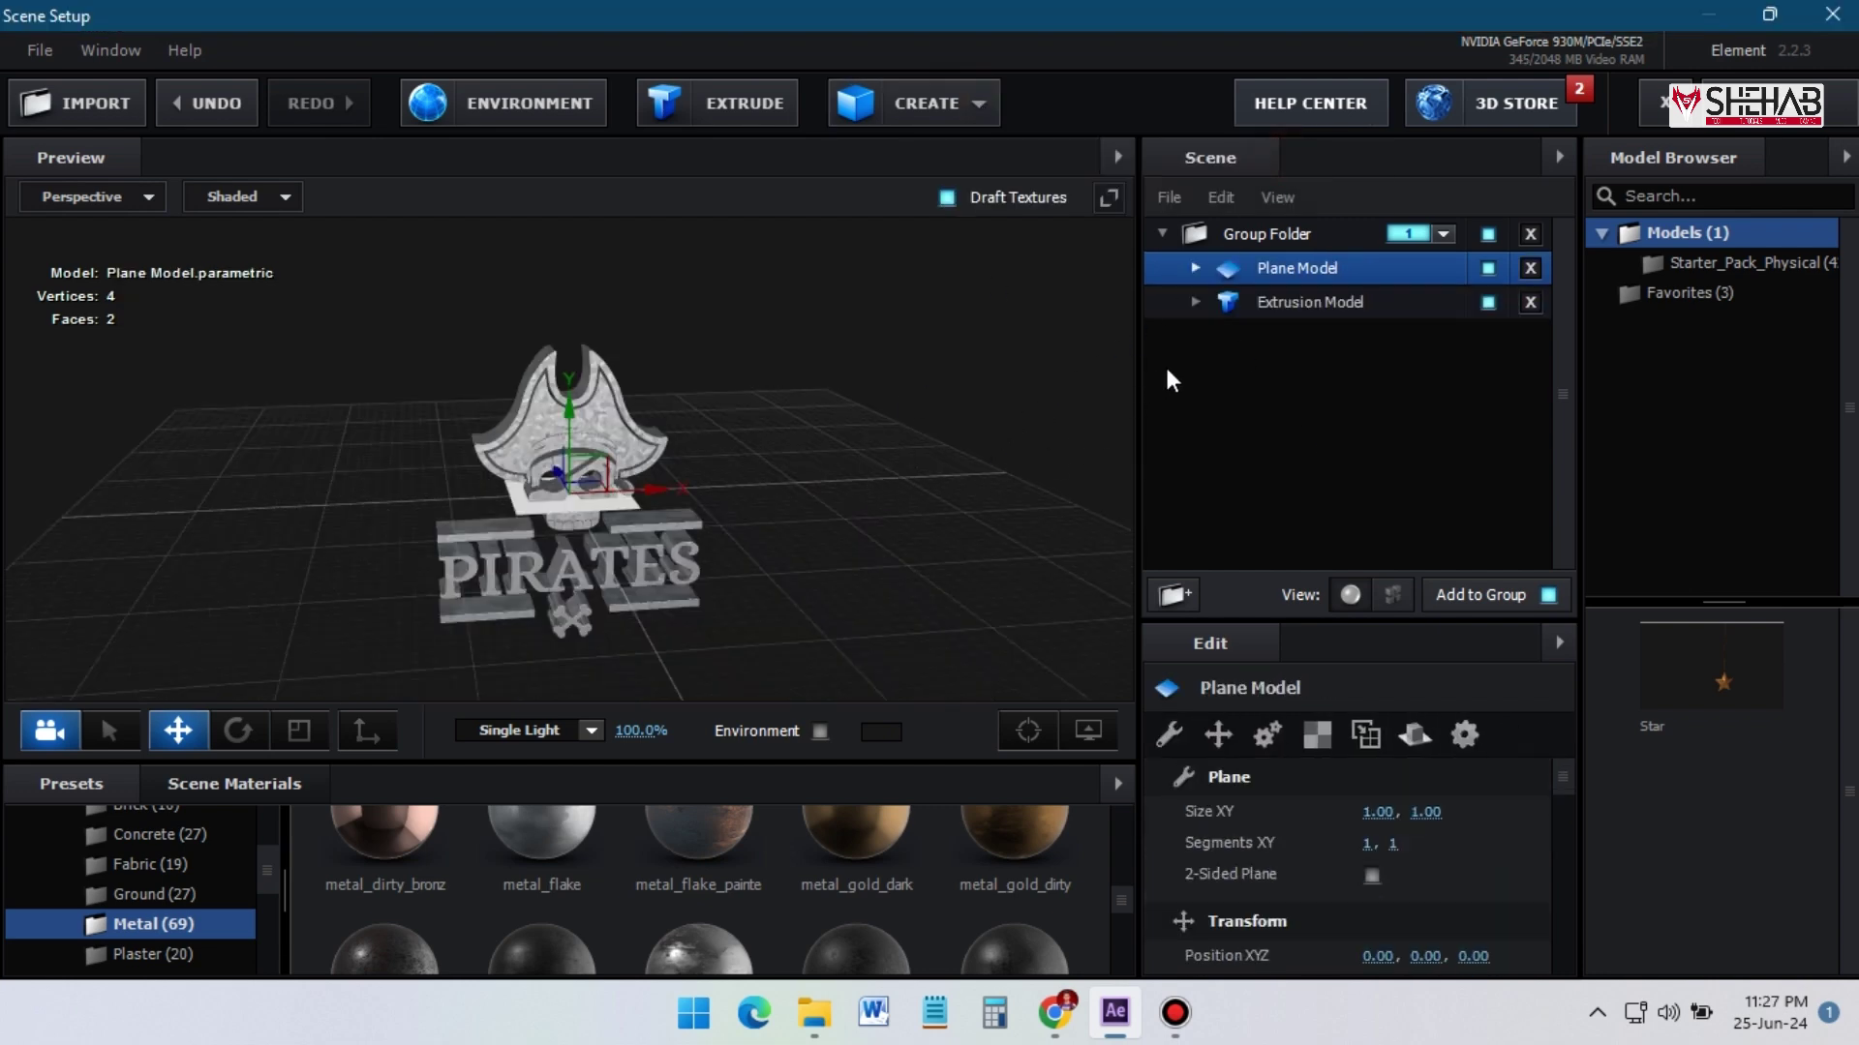
{"action": "left_click", "coordinate": [1377, 812]}
{"action": "type", "text": "100"}
{"action": "key", "text": "Return"}
{"action": "left_click", "coordinate": [1452, 813]}
{"action": "type", "text": "100"}
{"action": "key", "text": "Return"}
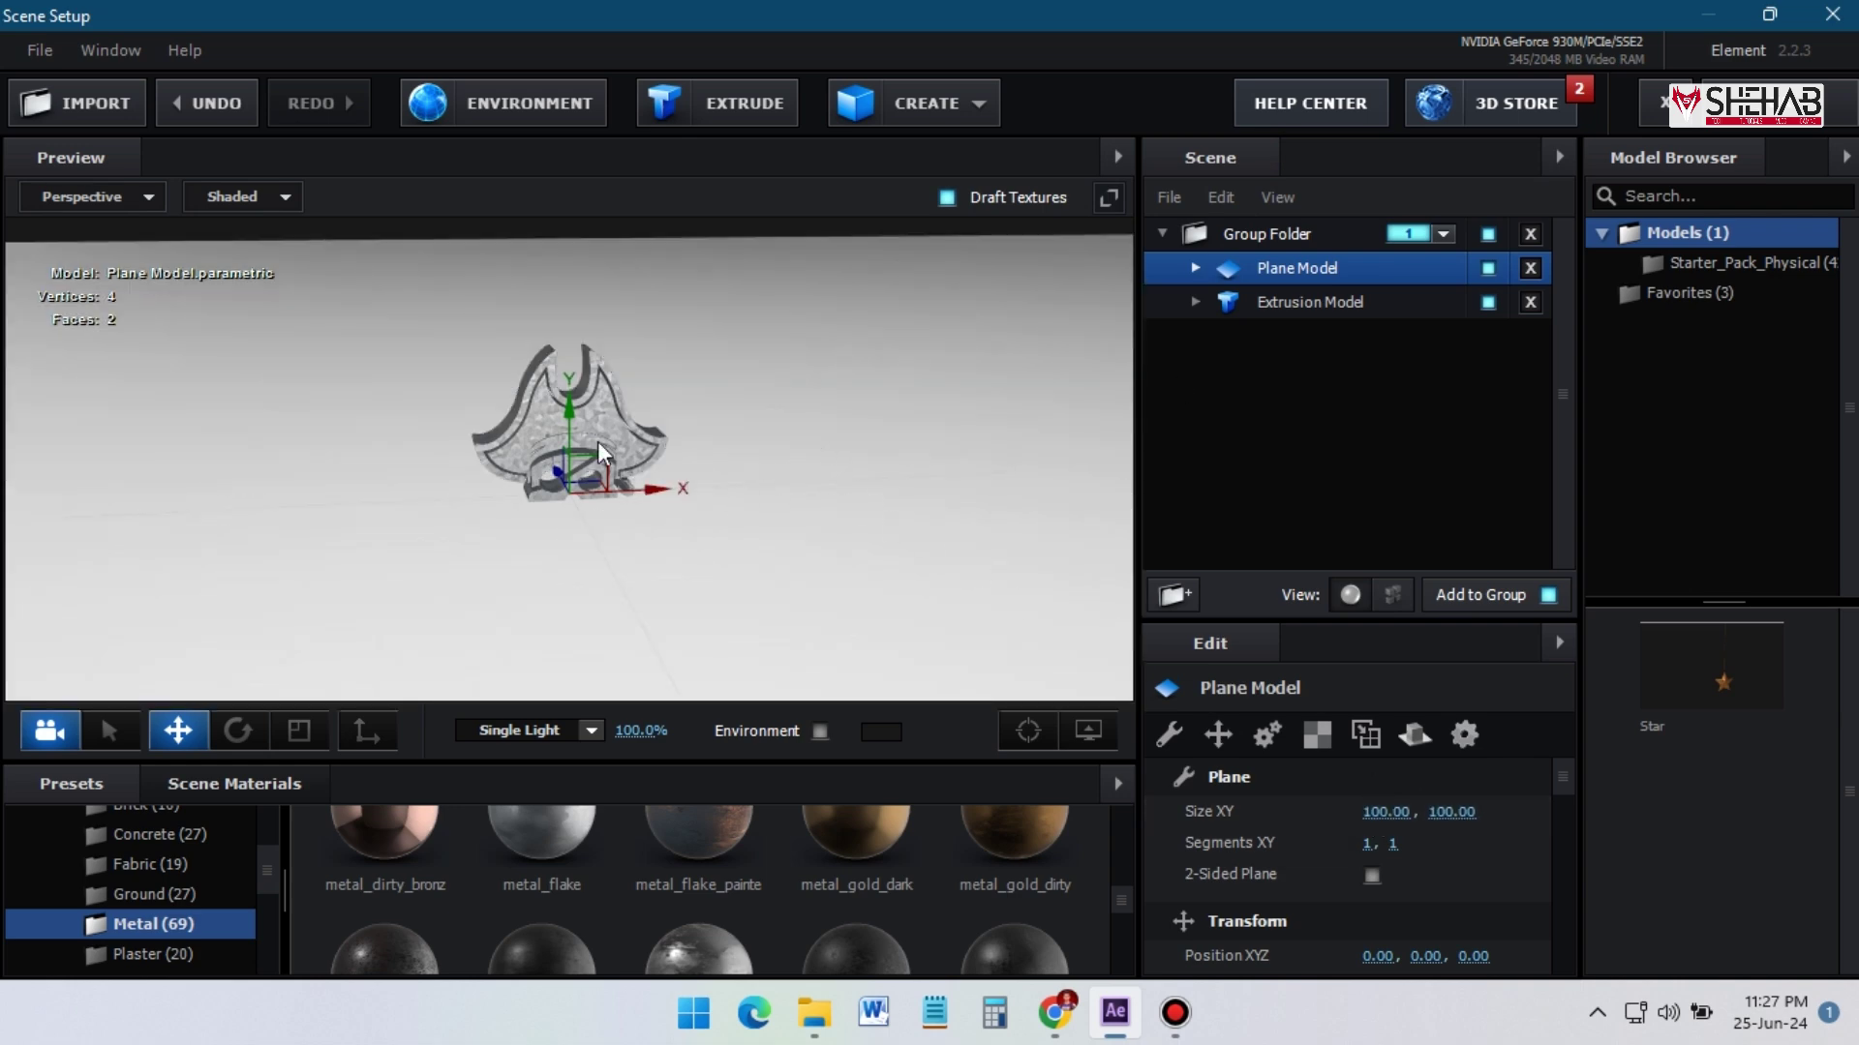
{"action": "left_click_drag", "start_coordinate": [571, 425], "coordinate": [581, 559]}
Collapse Pro_Shaders_2 and show the Elite Shaders for E3D materials
{"action": "right_click", "coordinate": [789, 548]}
{"action": "scroll", "coordinate": [789, 547], "scroll_direction": "down", "scroll_amount": 2}
{"action": "scroll", "coordinate": [194, 907], "scroll_direction": "up", "scroll_amount": 5}
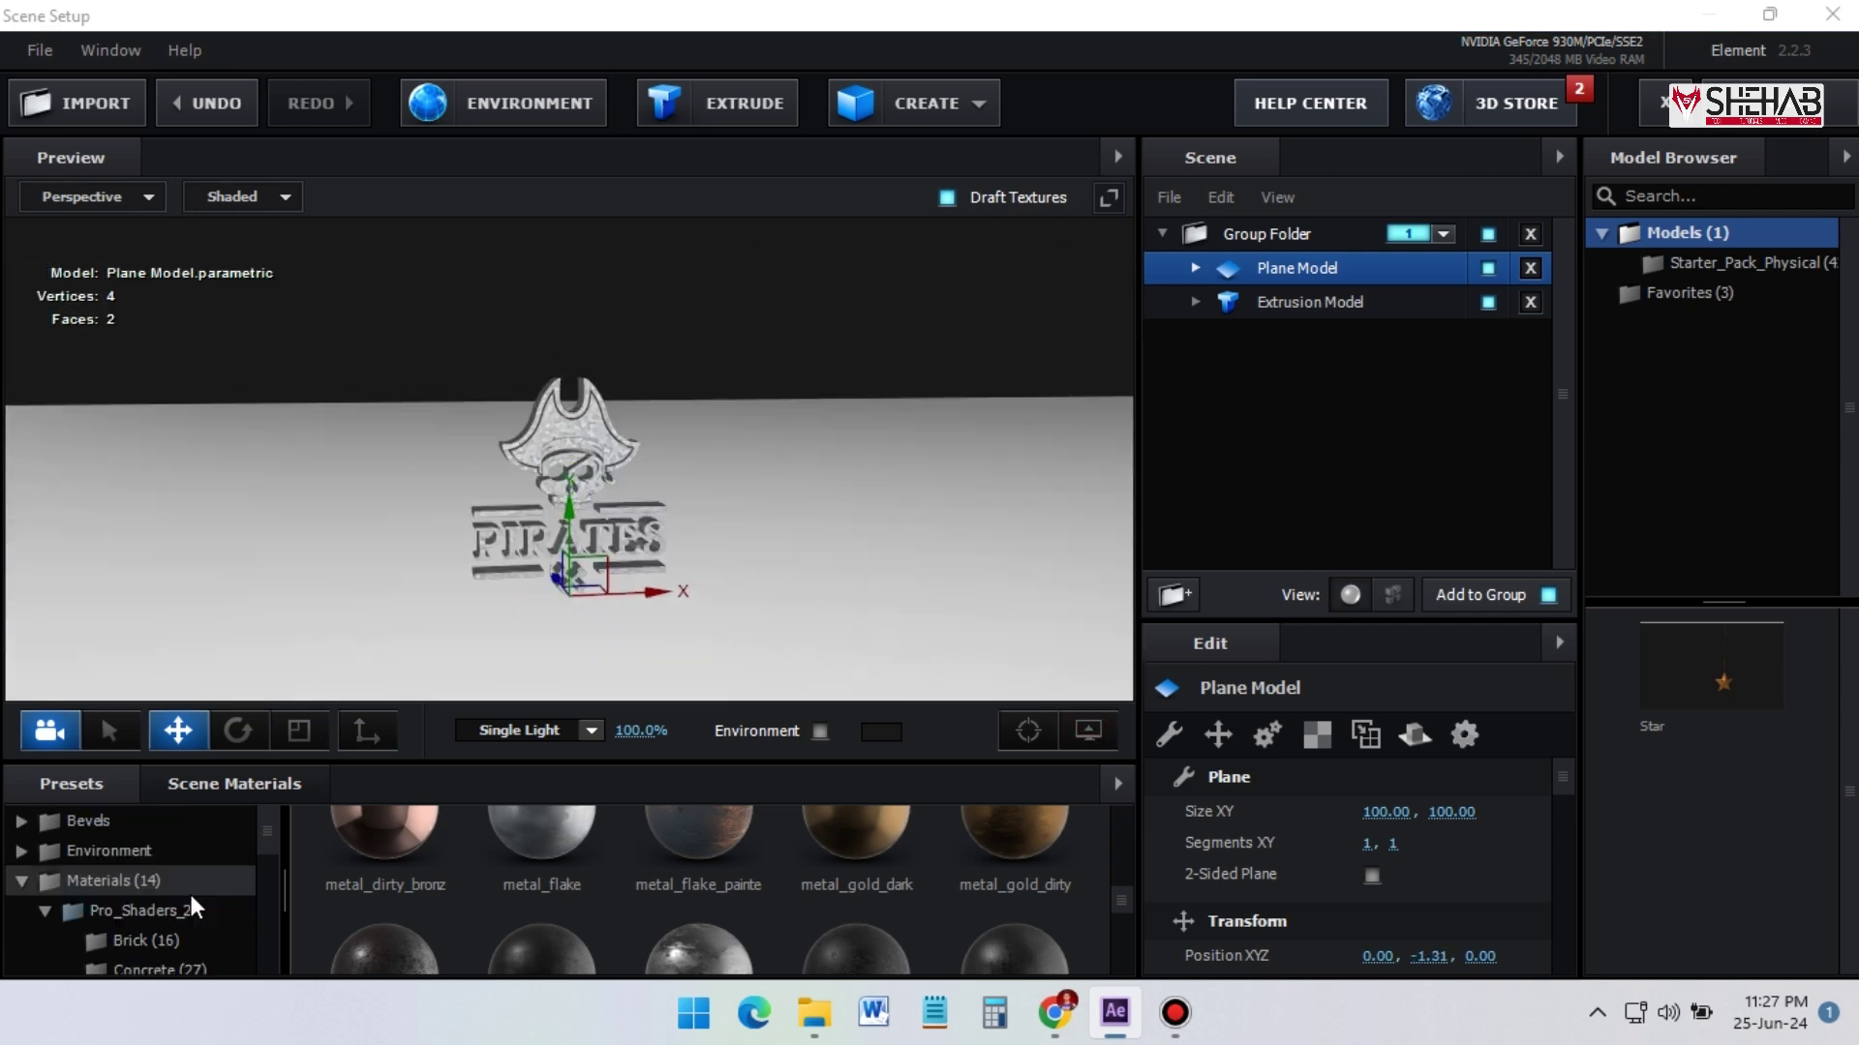
{"action": "left_click", "coordinate": [87, 912]}
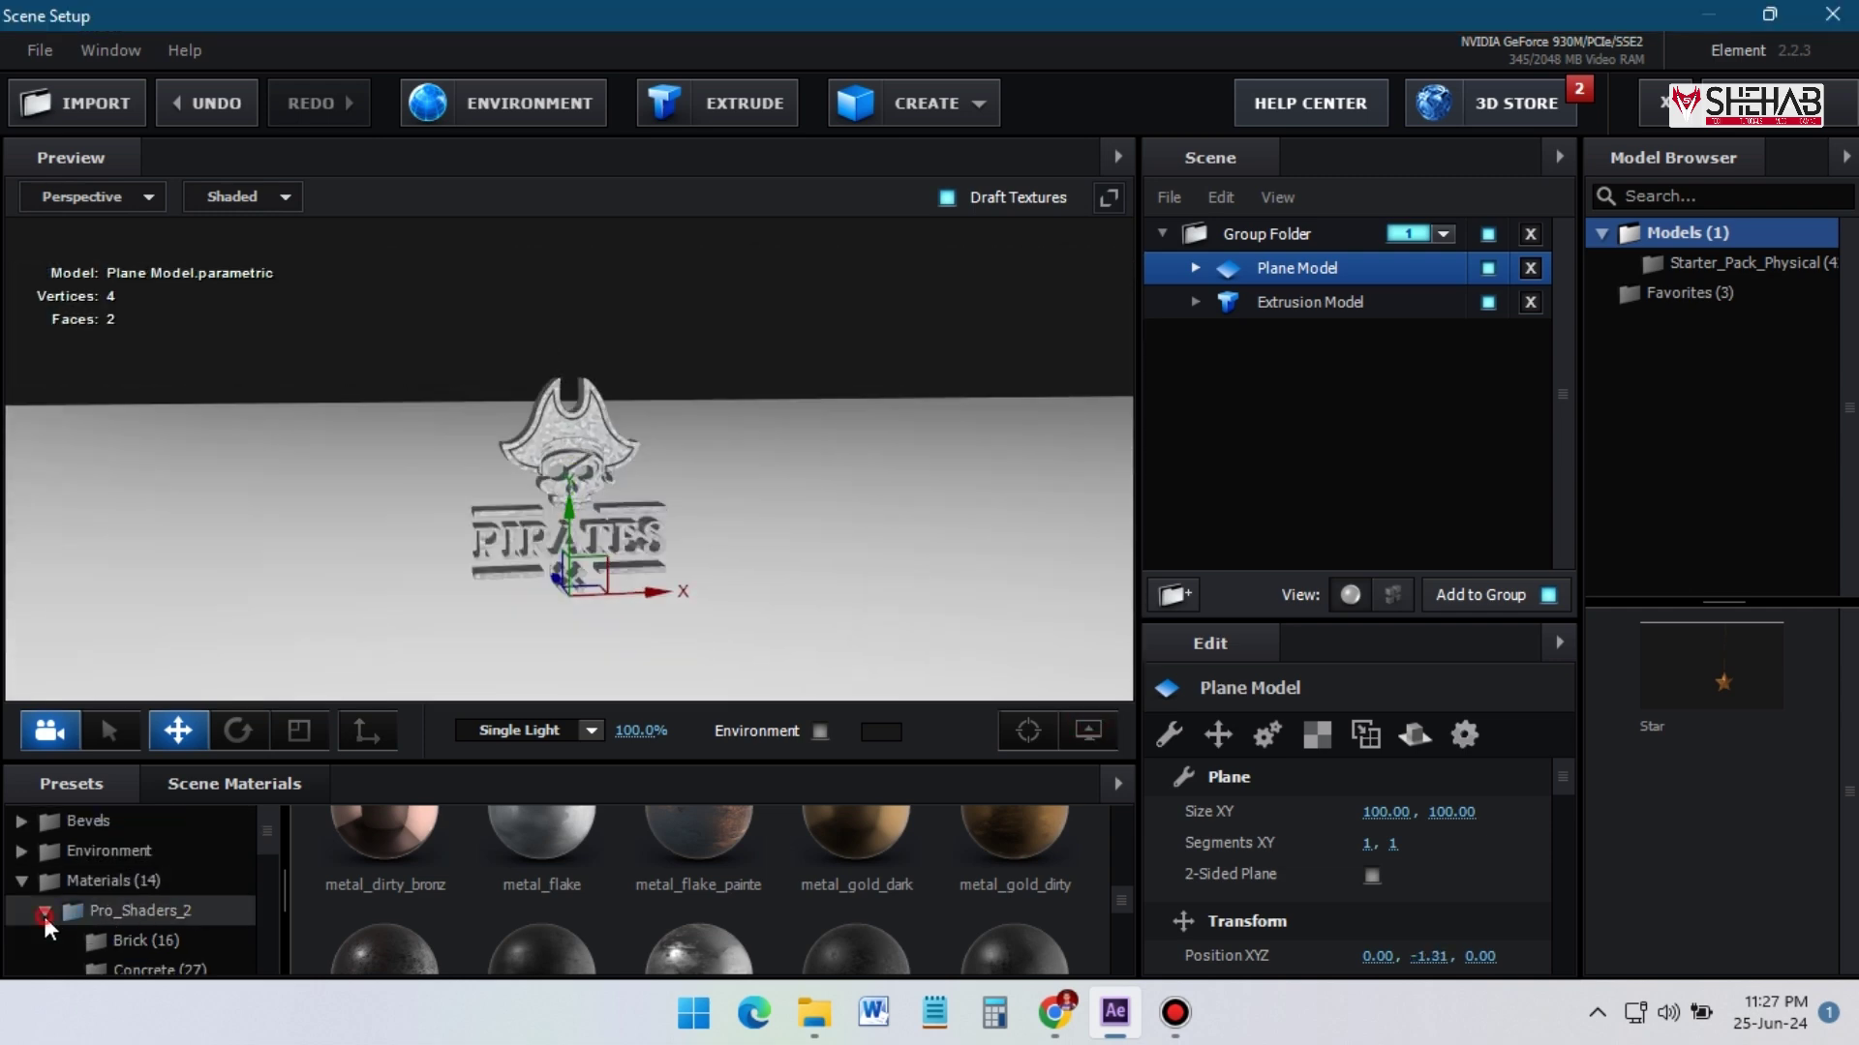
{"action": "left_click", "coordinate": [46, 912]}
{"action": "scroll", "coordinate": [184, 901], "scroll_direction": "down", "scroll_amount": 1}
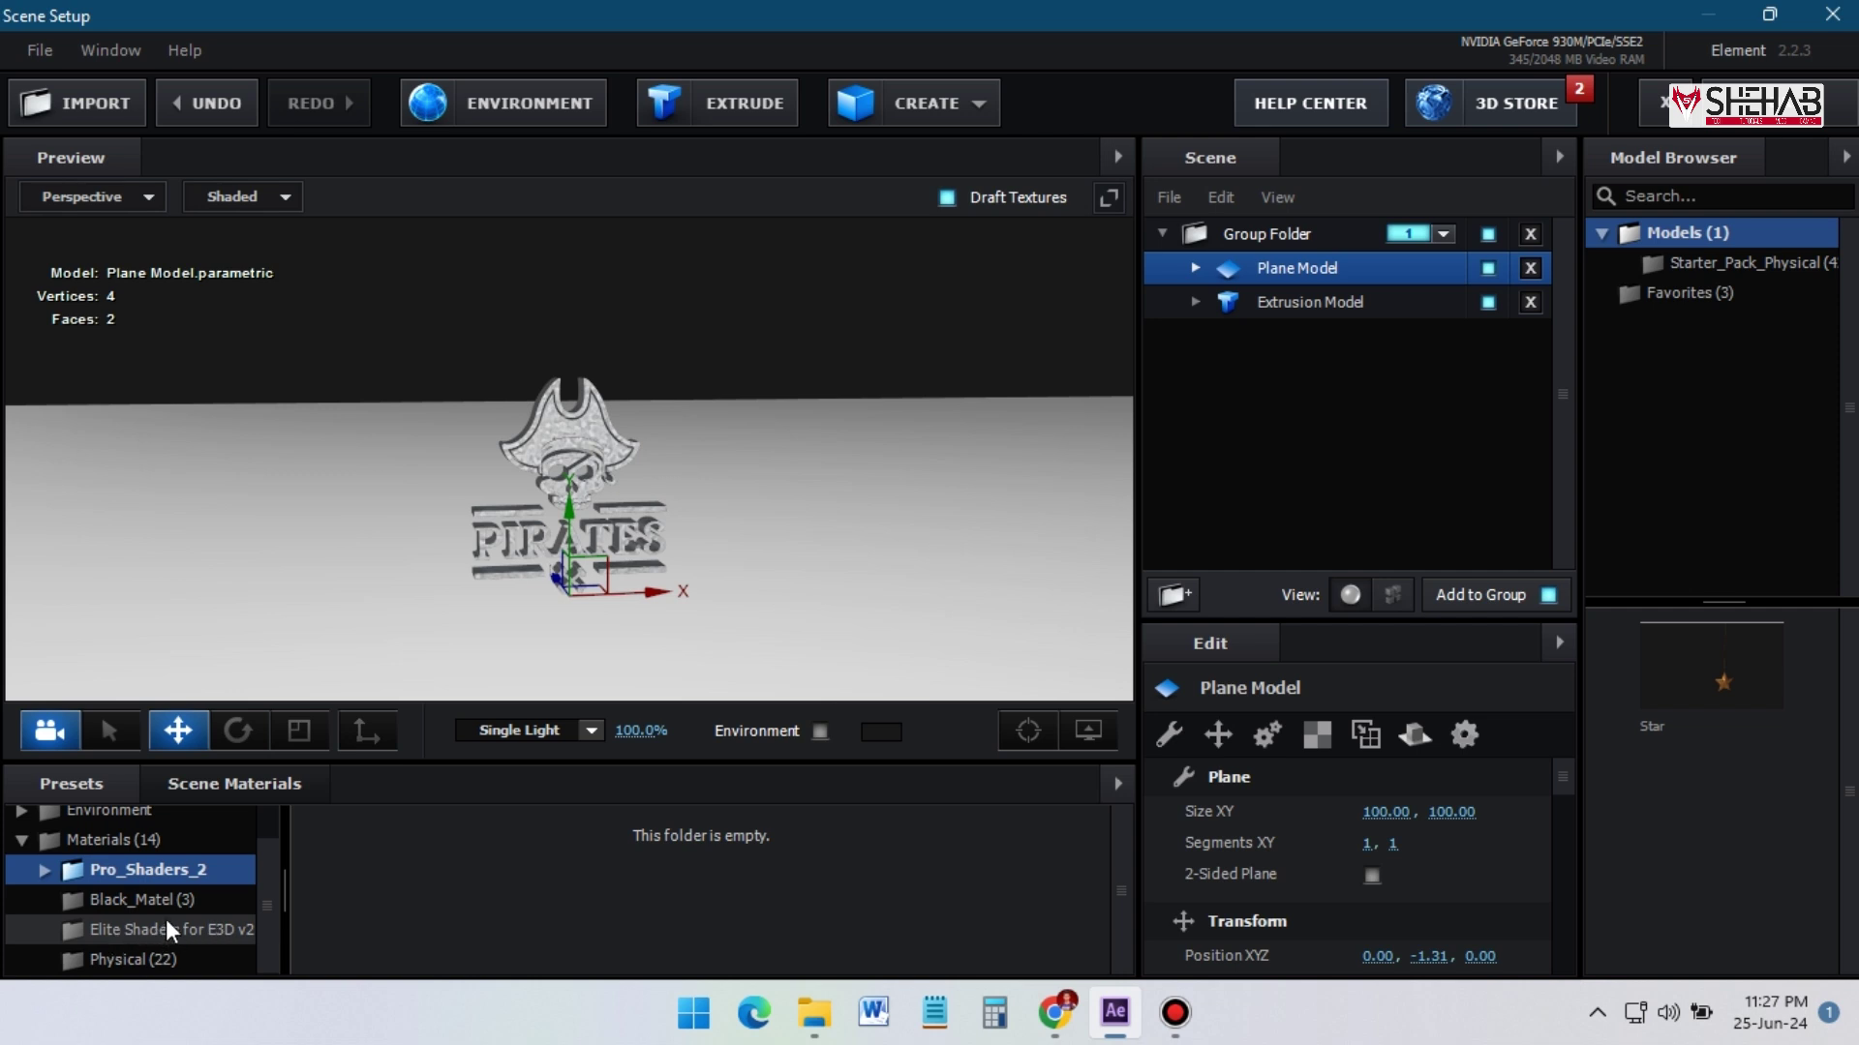
{"action": "left_click", "coordinate": [165, 930]}
Apply the magma glow material to the floor plane
{"action": "scroll", "coordinate": [783, 883], "scroll_direction": "down", "scroll_amount": 10}
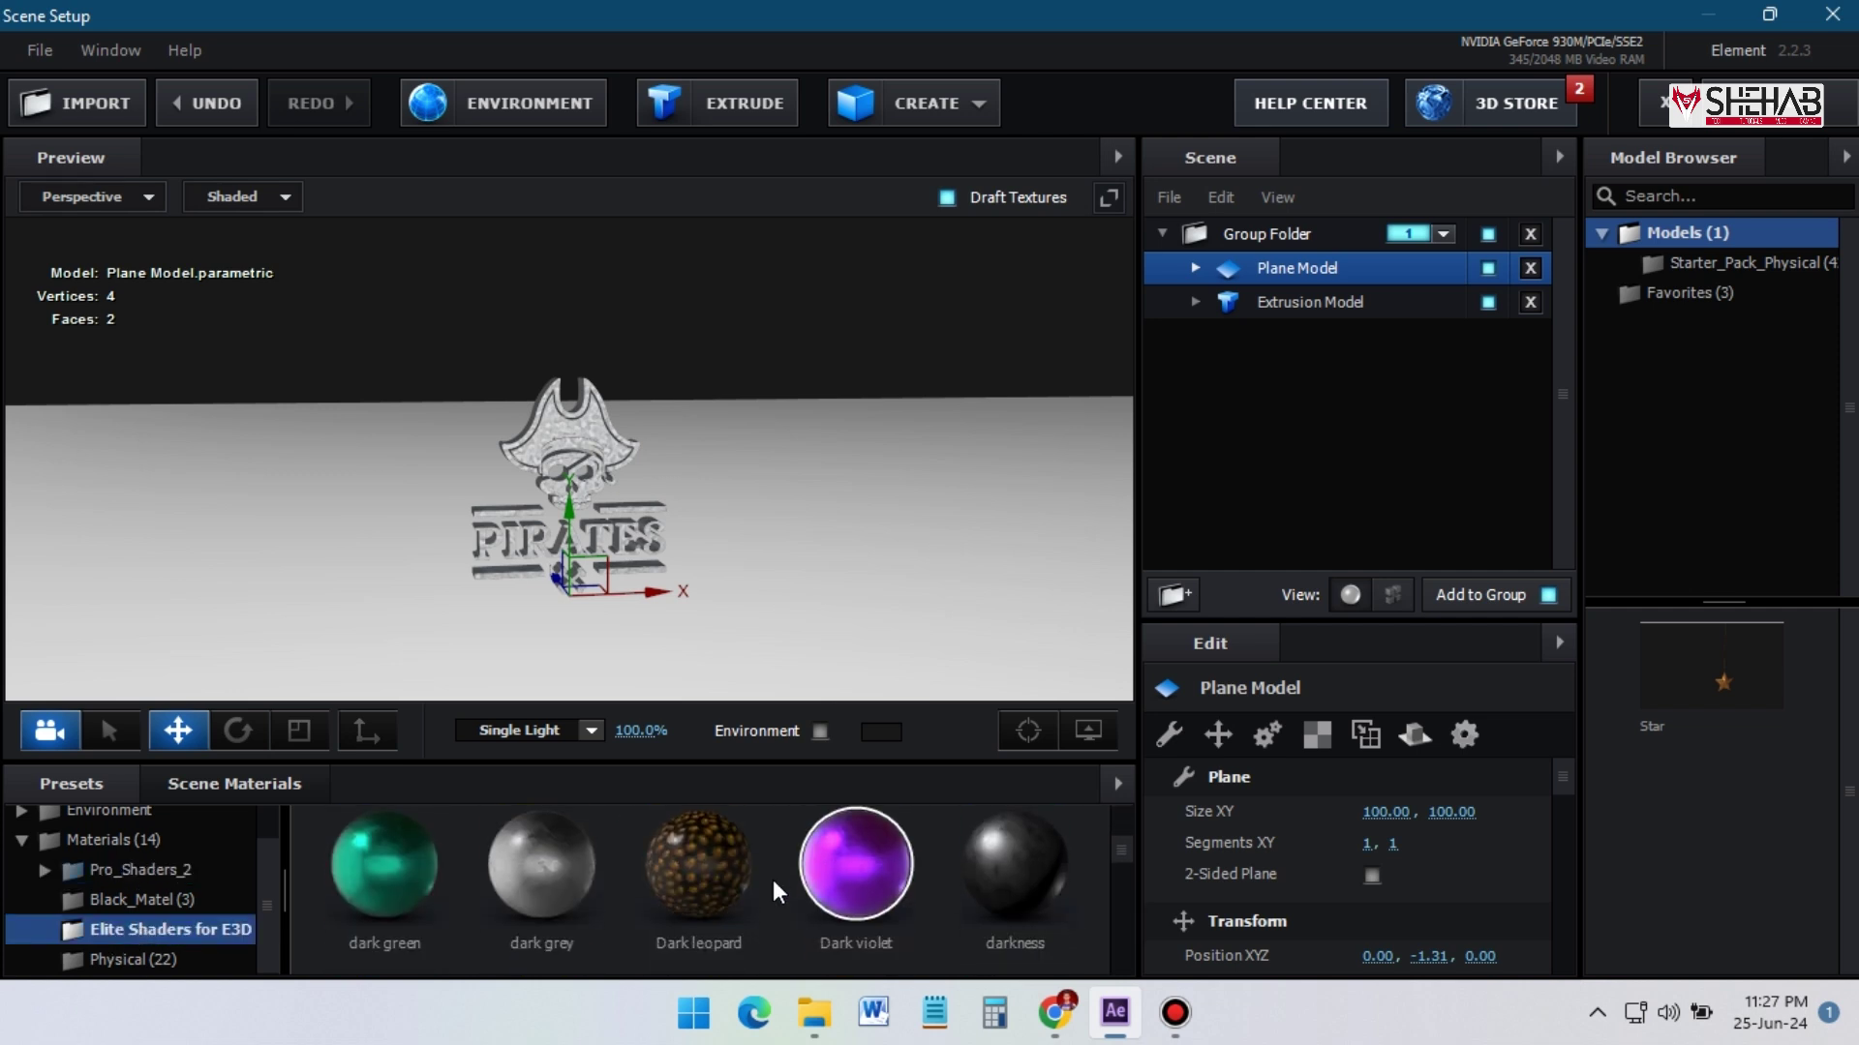
{"action": "scroll", "coordinate": [692, 895], "scroll_direction": "down", "scroll_amount": 8}
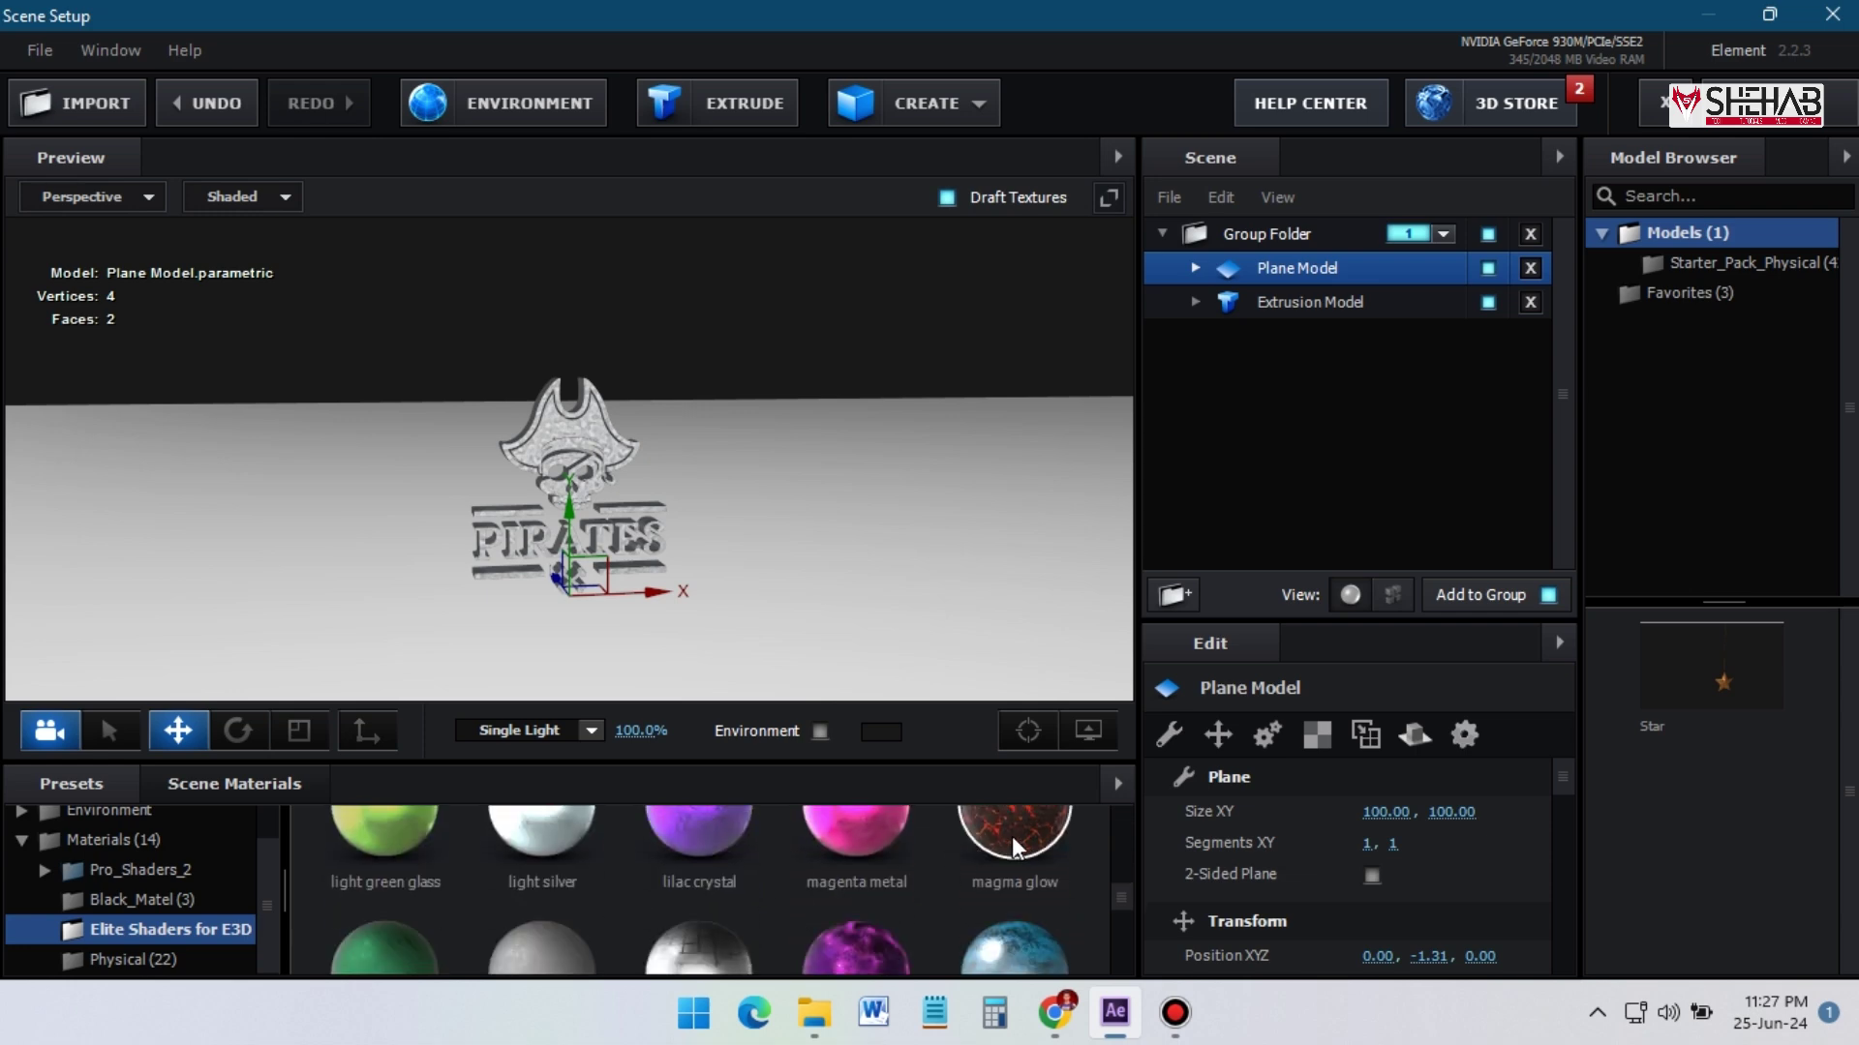
{"action": "left_click_drag", "start_coordinate": [1012, 847], "coordinate": [1288, 268]}
{"action": "scroll", "coordinate": [780, 494], "scroll_direction": "down", "scroll_amount": 4}
{"action": "mouse_move", "coordinate": [773, 493]}
{"action": "left_mouse_down"}
{"action": "mouse_move", "coordinate": [685, 563]}
{"action": "mouse_move", "coordinate": [742, 552]}
{"action": "mouse_move", "coordinate": [757, 513]}
{"action": "left_mouse_up"}
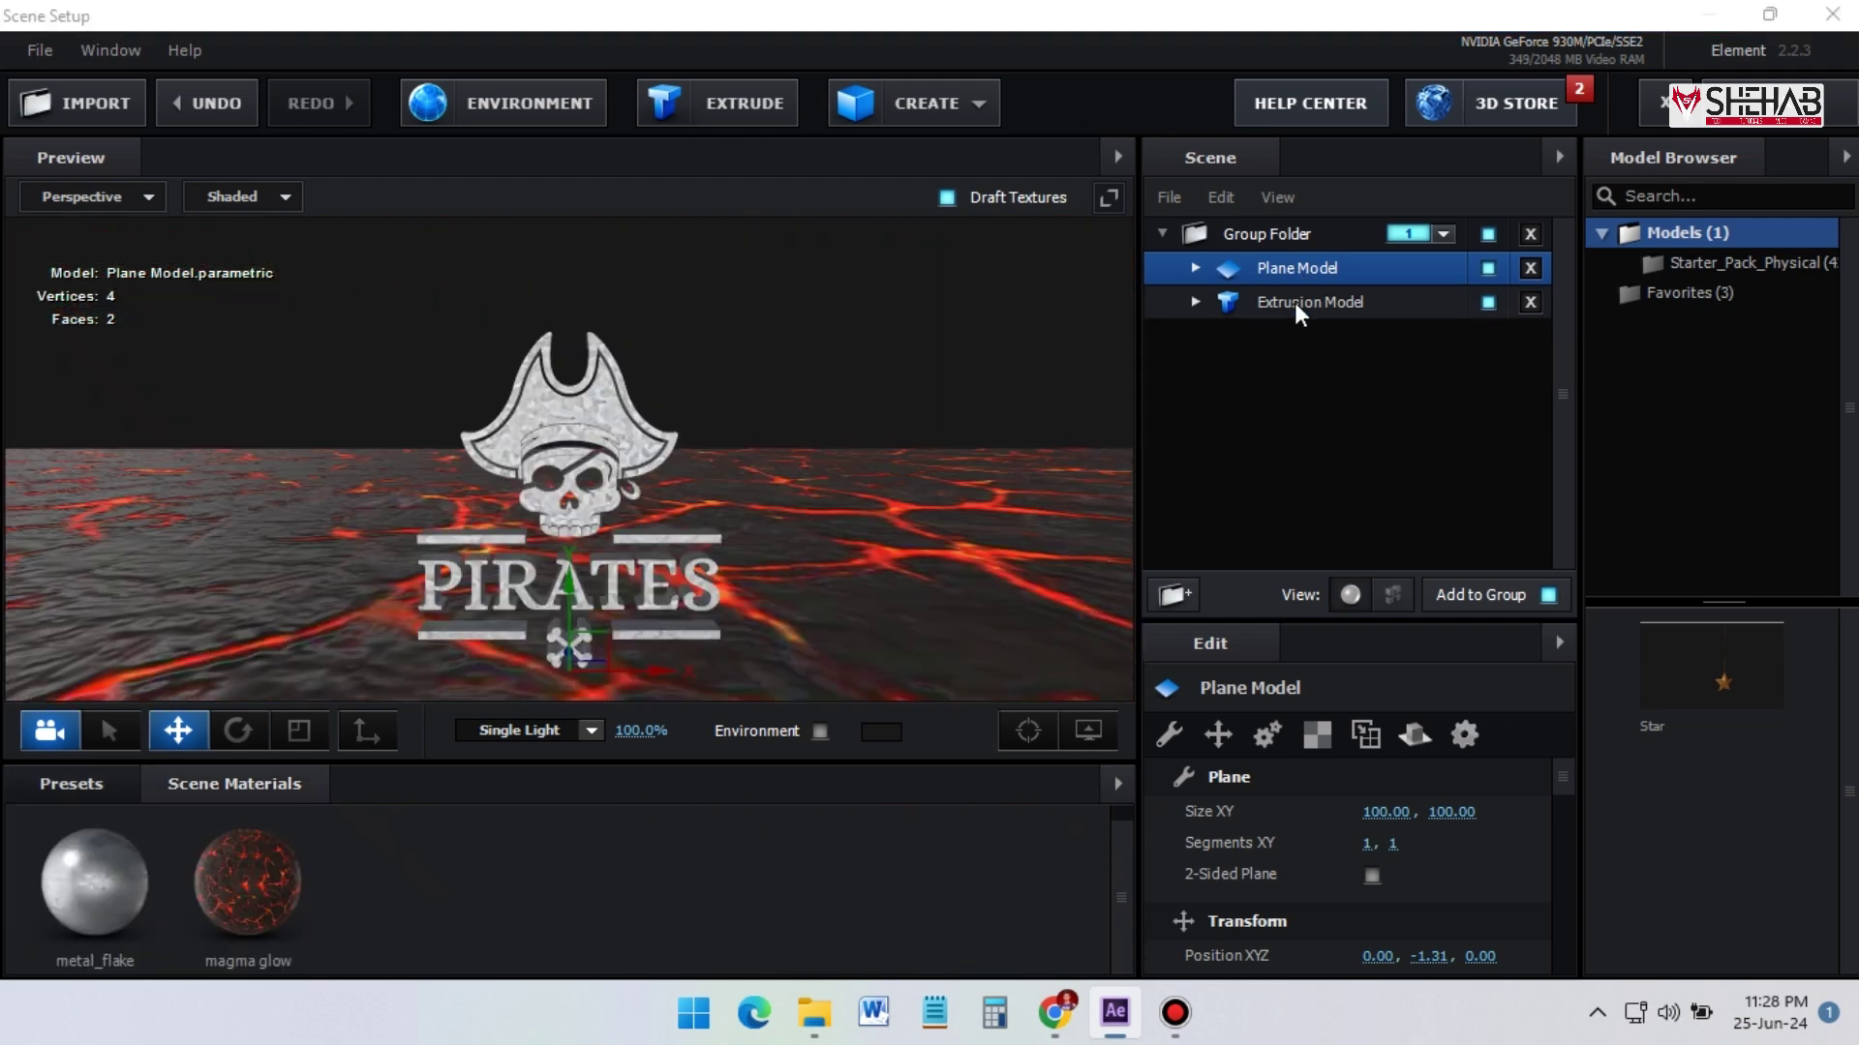
Rename the extrusion model to 'Logo' and the plane to 'Ground'
{"action": "right_click", "coordinate": [1300, 308]}
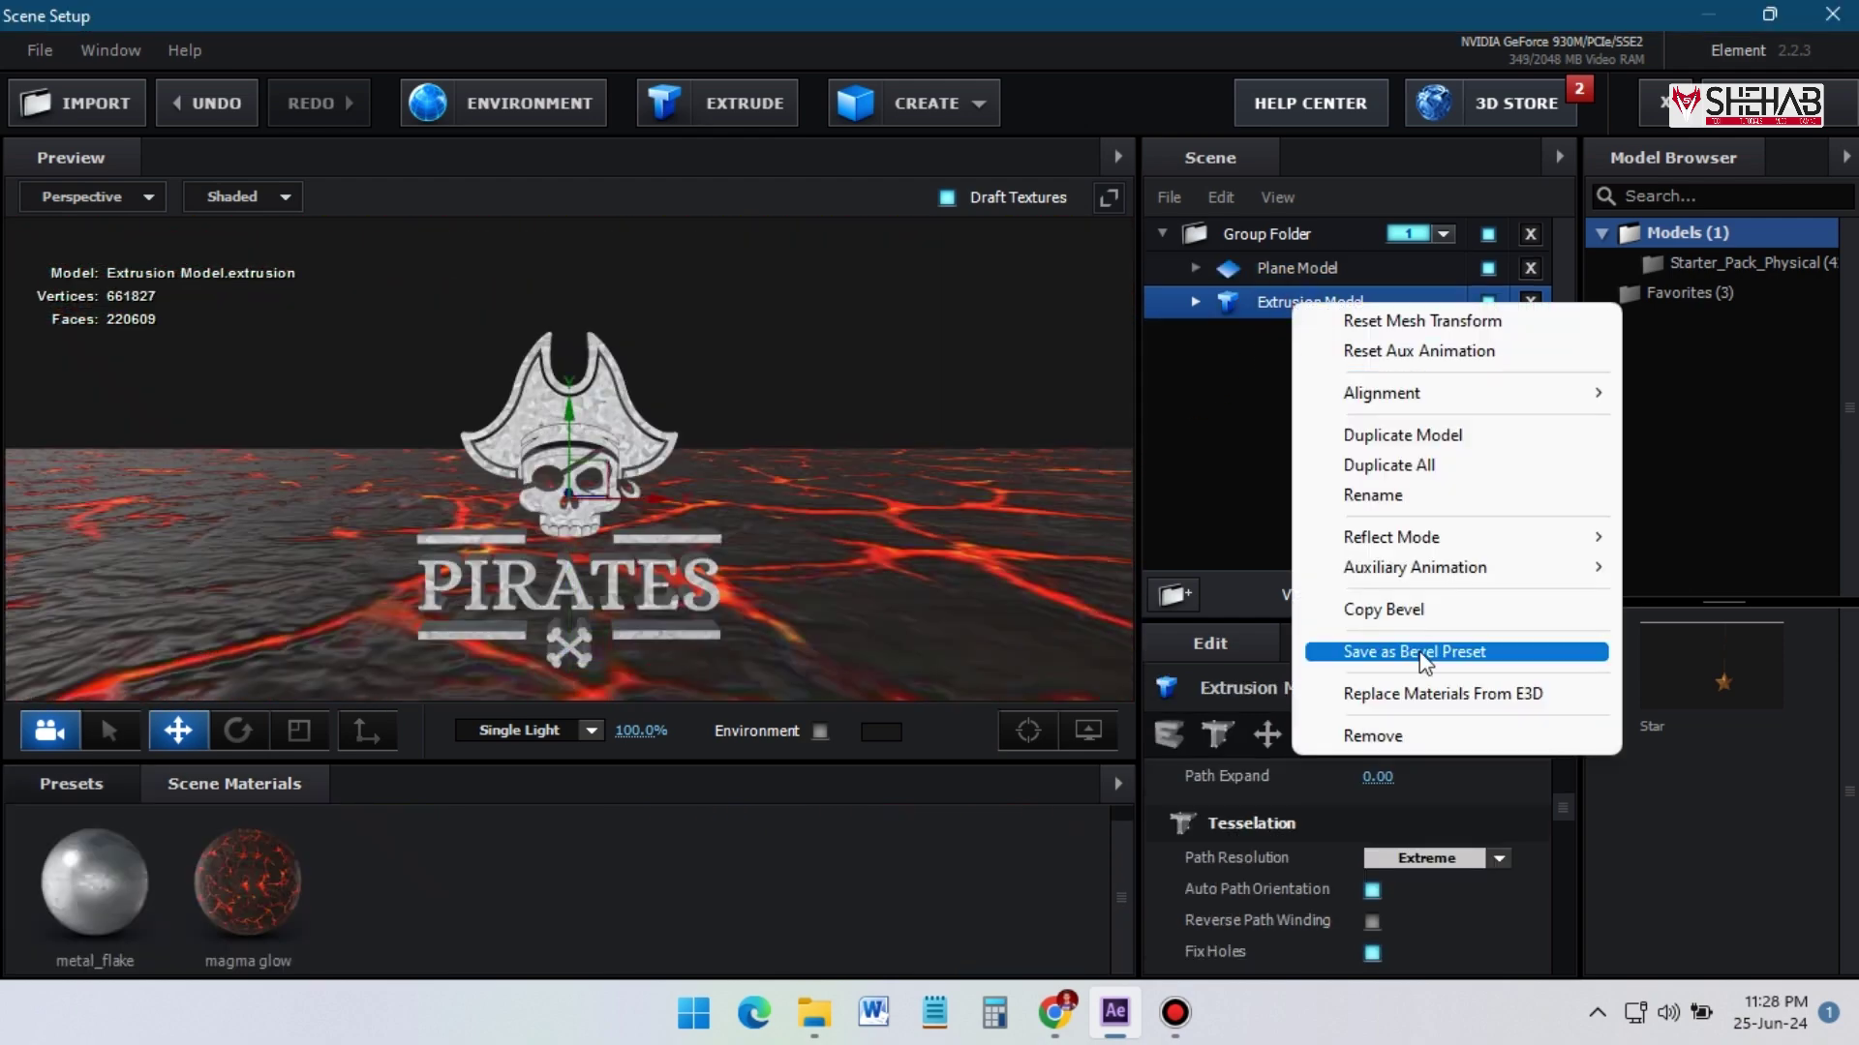
{"action": "left_click", "coordinate": [1375, 503]}
{"action": "type", "text": "Logo"}
{"action": "key", "text": "Return"}
{"action": "right_click", "coordinate": [1347, 268]}
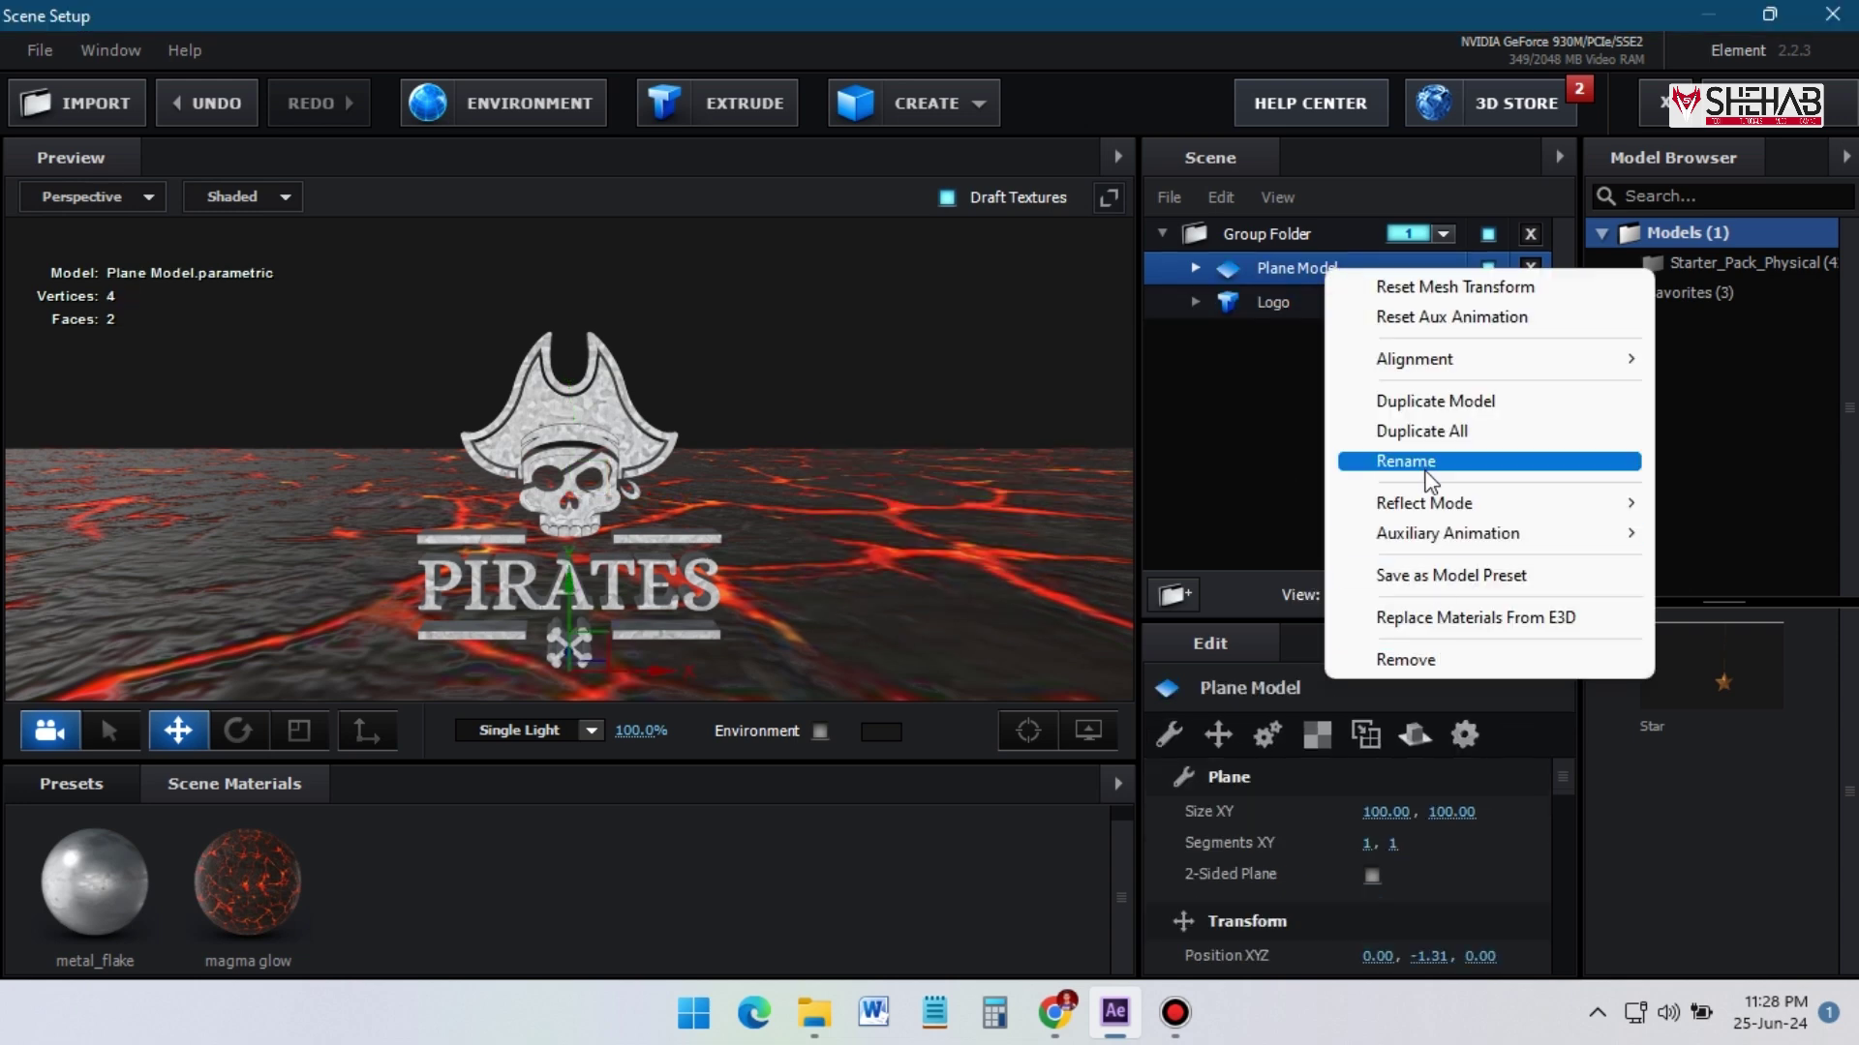
{"action": "left_click", "coordinate": [1423, 472]}
{"action": "type", "text": "Ground"}
{"action": "key", "text": "Return"}
Put Logo on auxiliary animation channel 1 and Ground on channel 2
{"action": "right_click", "coordinate": [1278, 303]}
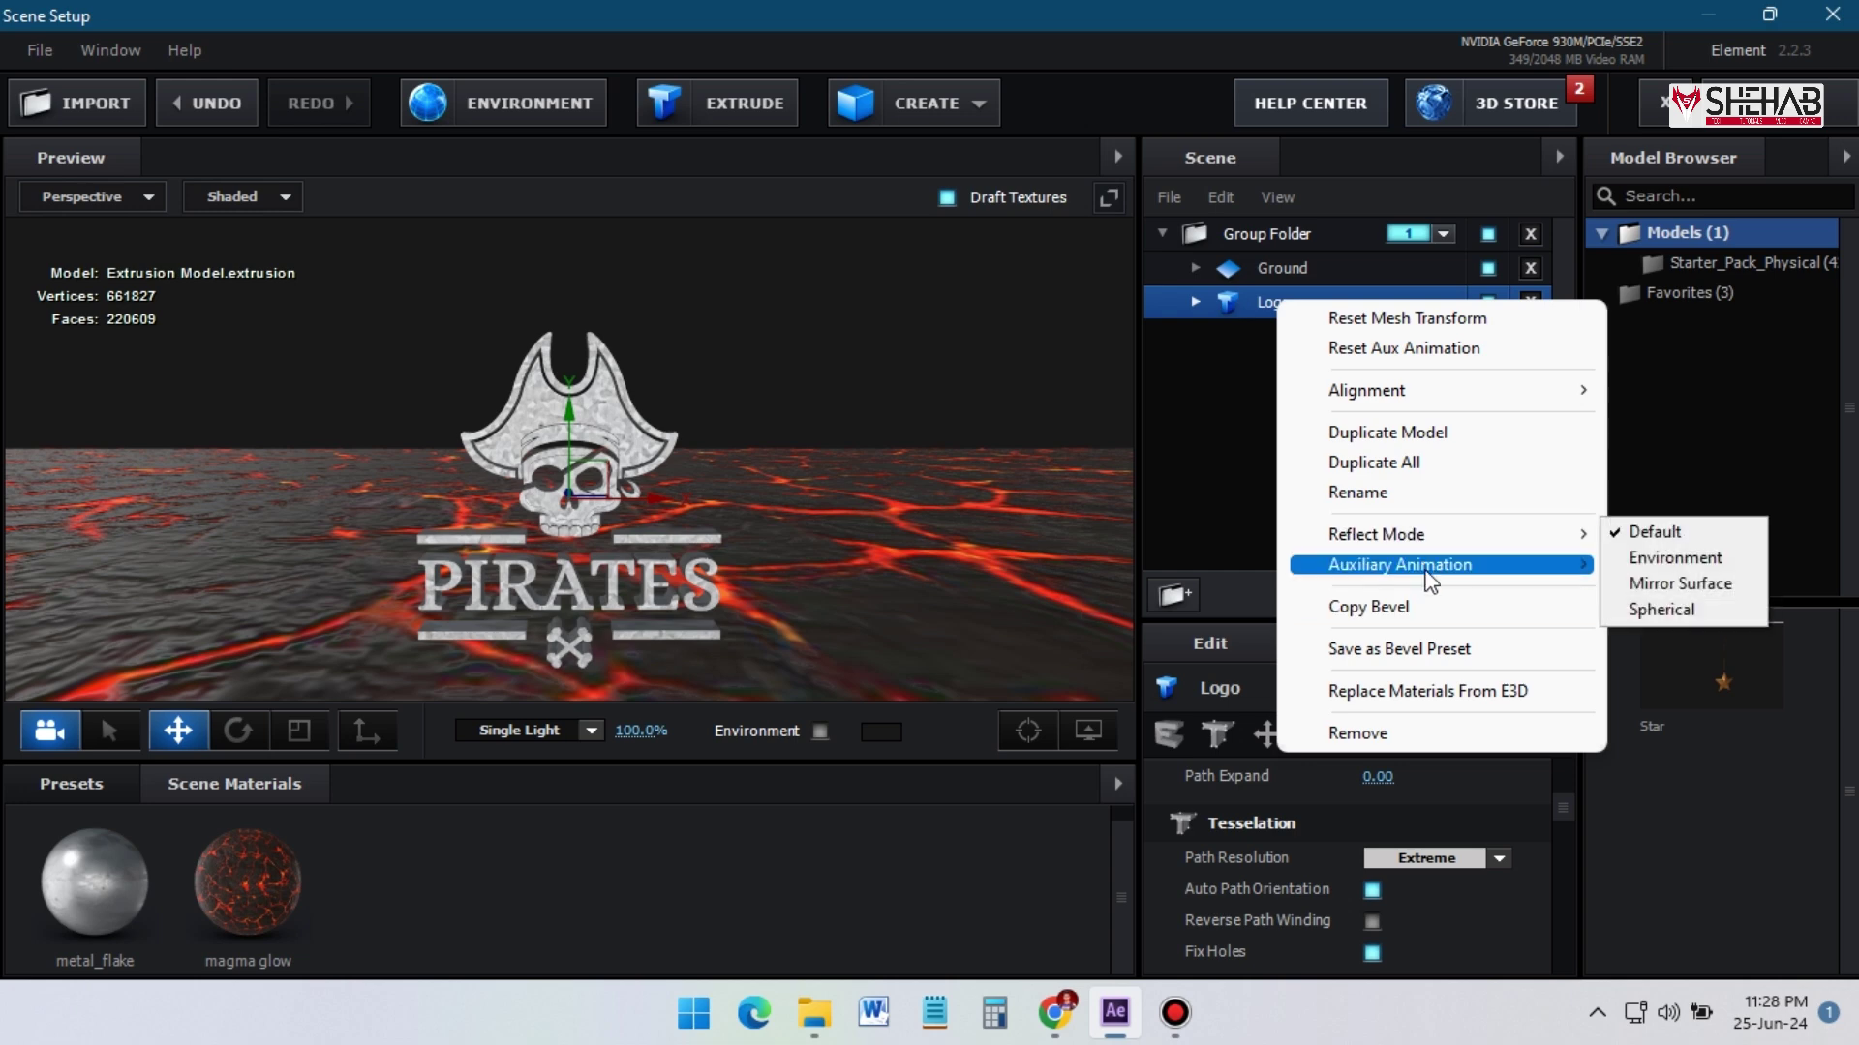
{"action": "mouse_move", "coordinate": [1433, 564]}
{"action": "left_click", "coordinate": [1682, 596]}
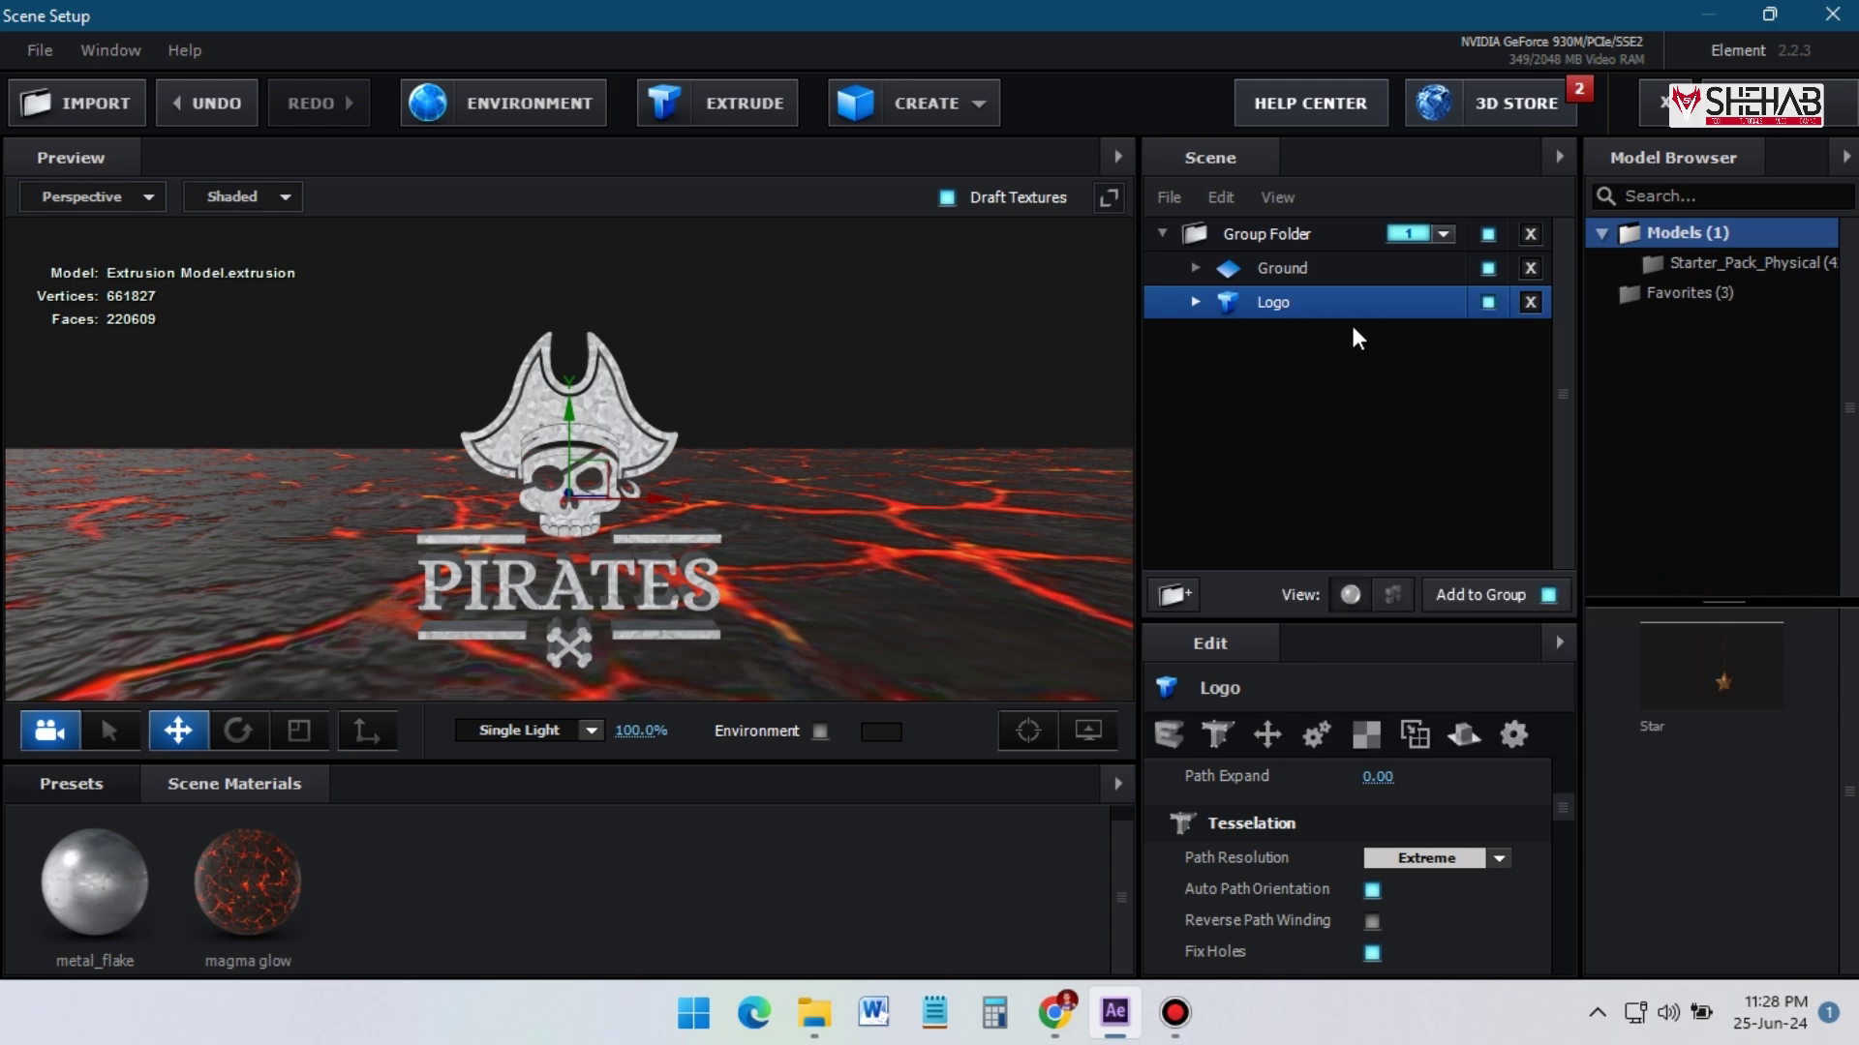
{"action": "right_click", "coordinate": [1284, 275]}
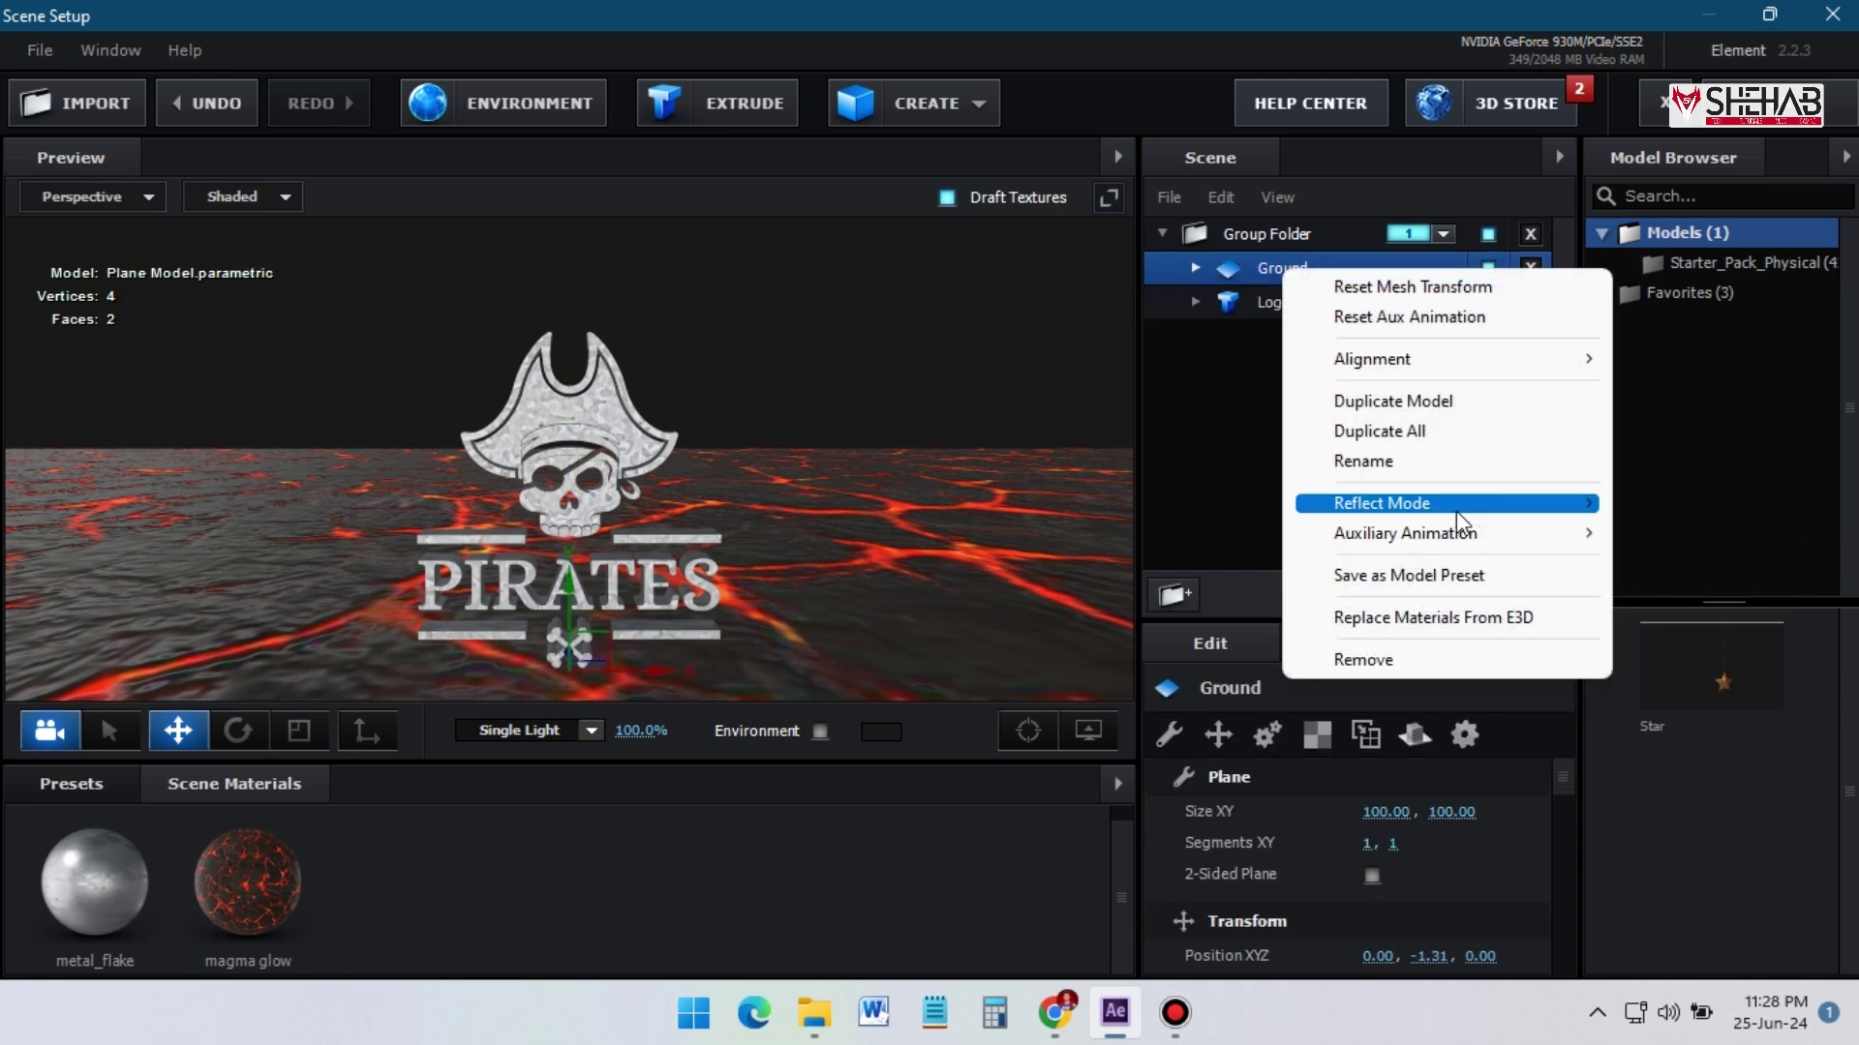
{"action": "mouse_move", "coordinate": [1432, 533]}
{"action": "left_click", "coordinate": [1723, 596]}
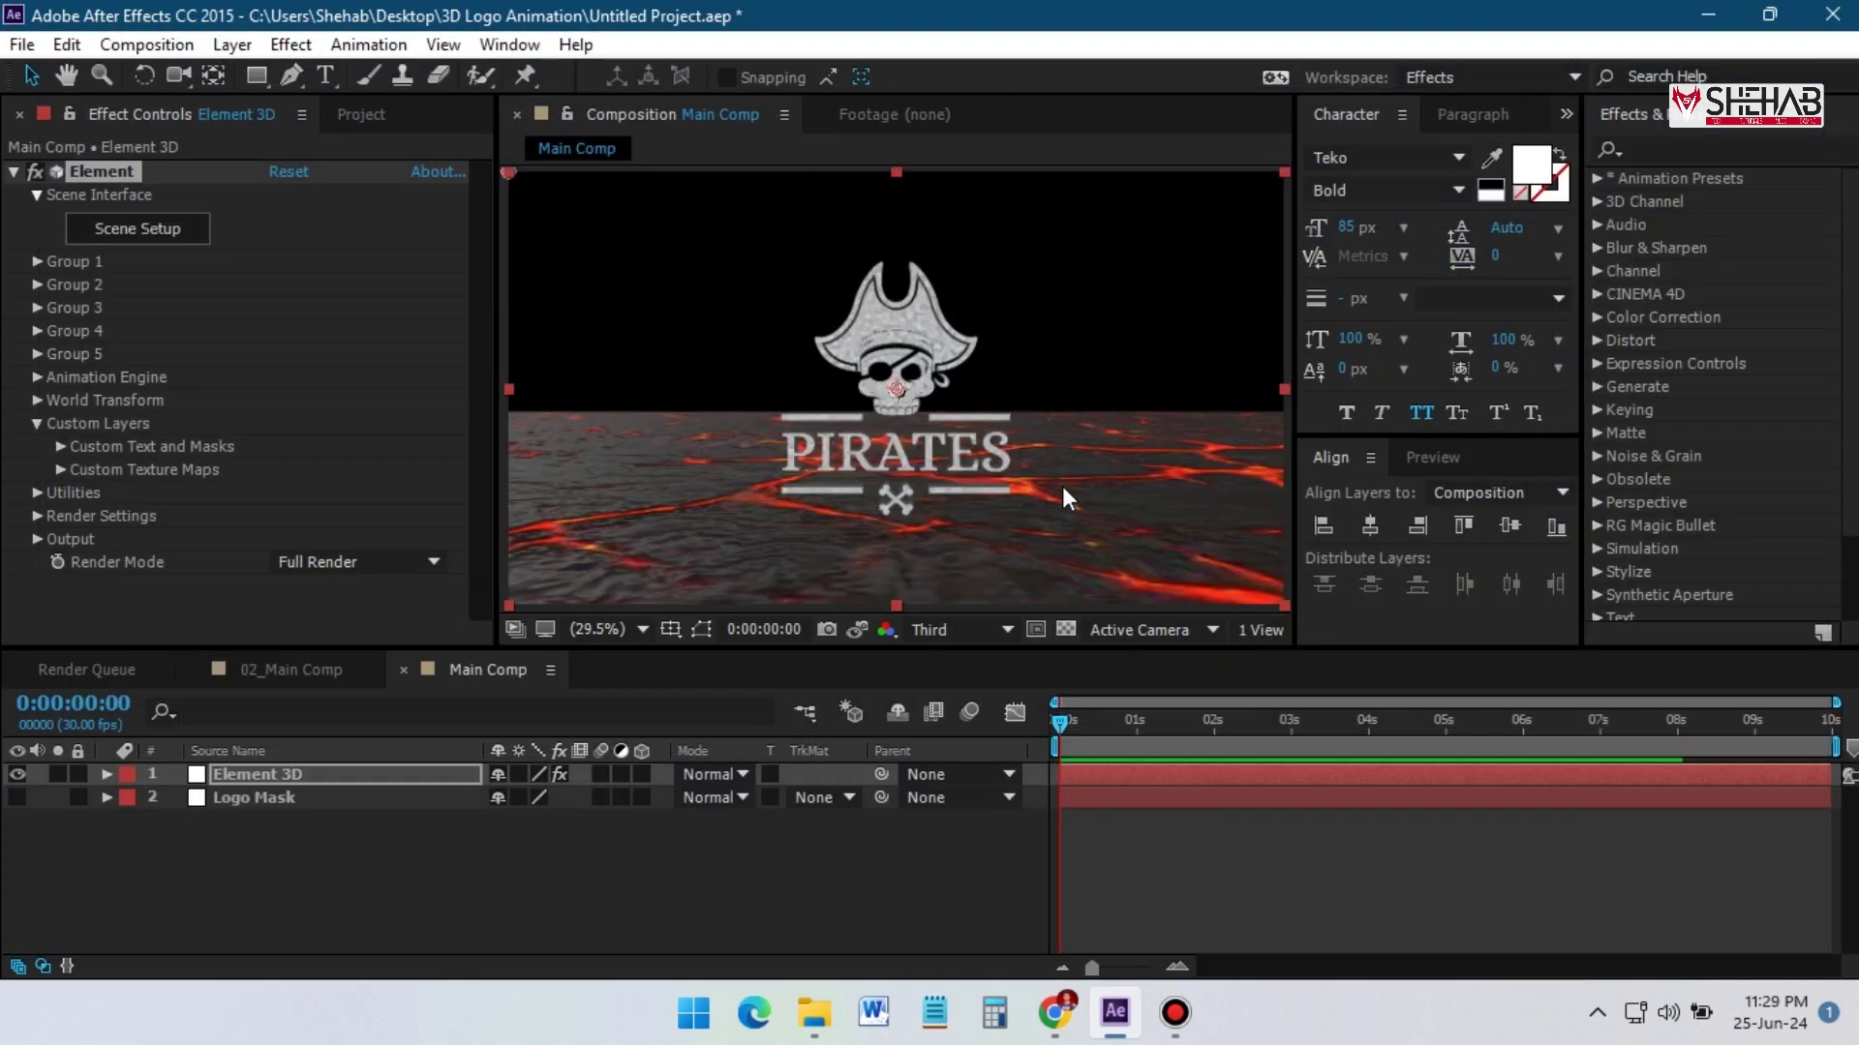
Add a camera layer using the 80mm lens preset
{"action": "right_click", "coordinate": [313, 880]}
{"action": "mouse_move", "coordinate": [542, 625]}
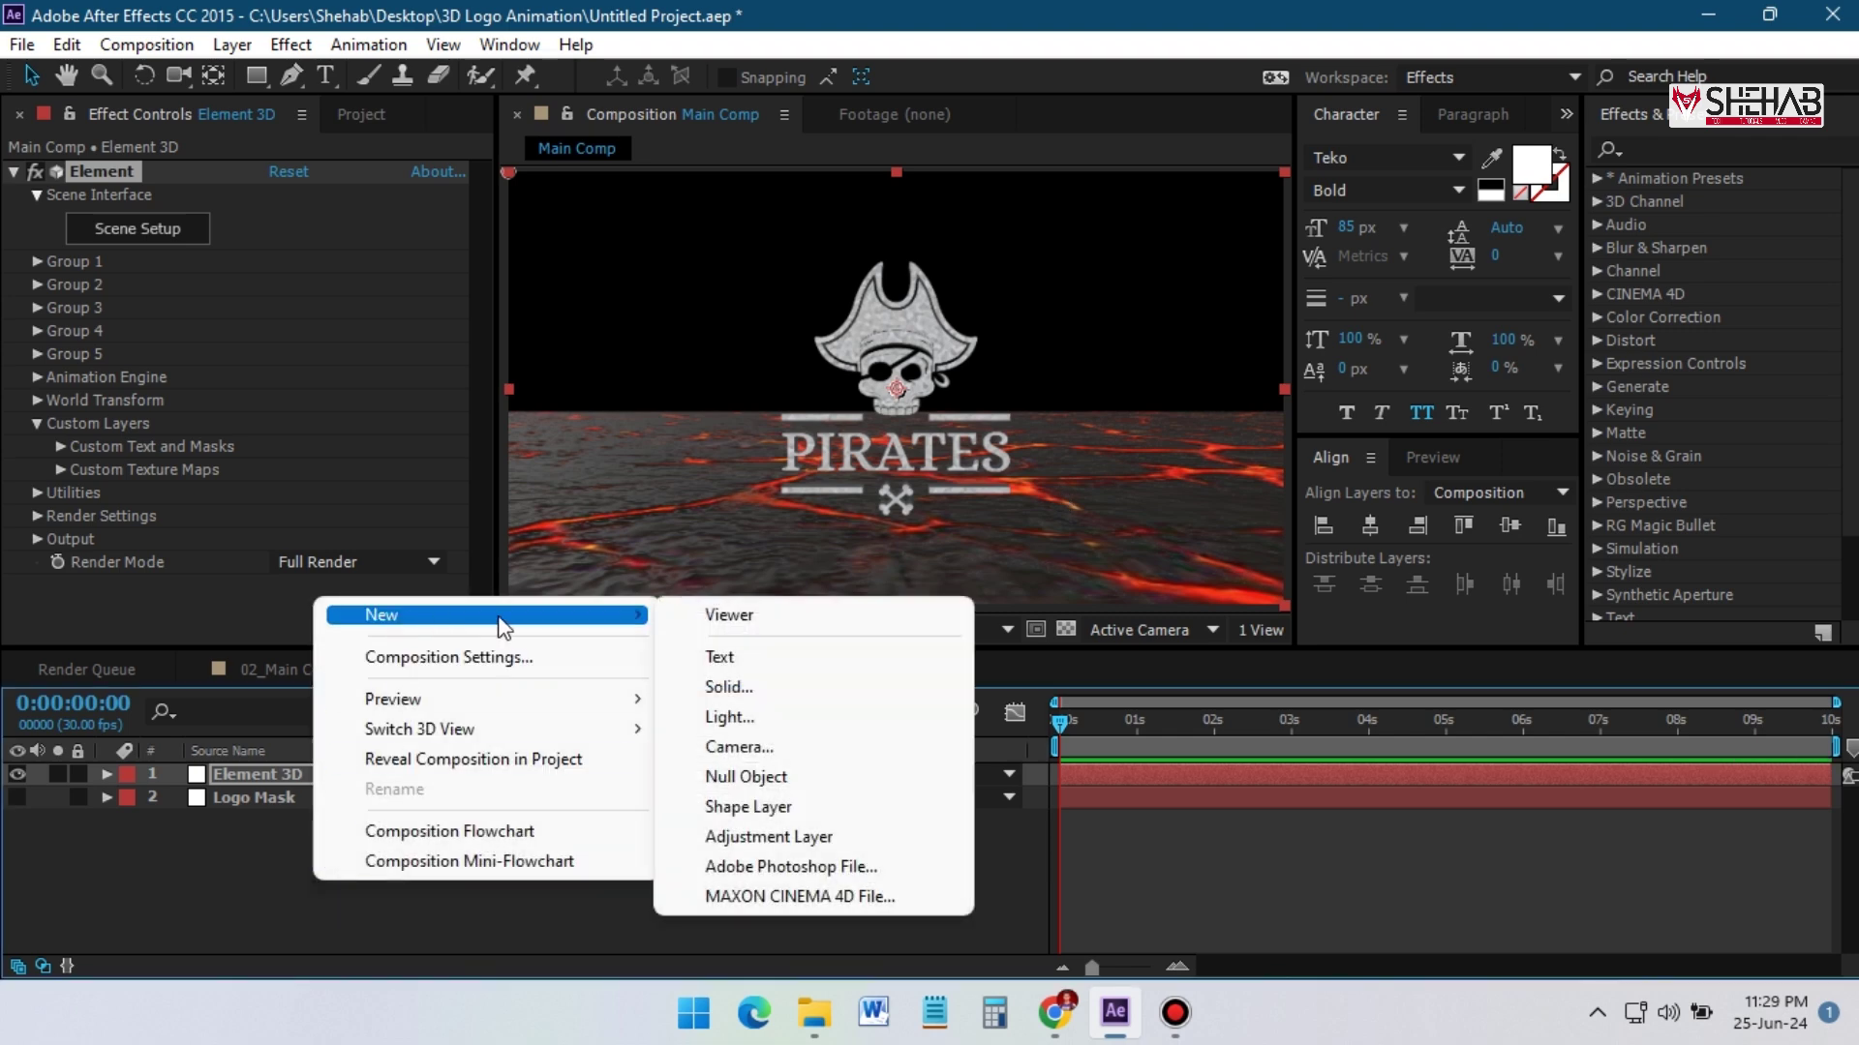
{"action": "left_click", "coordinate": [765, 747]}
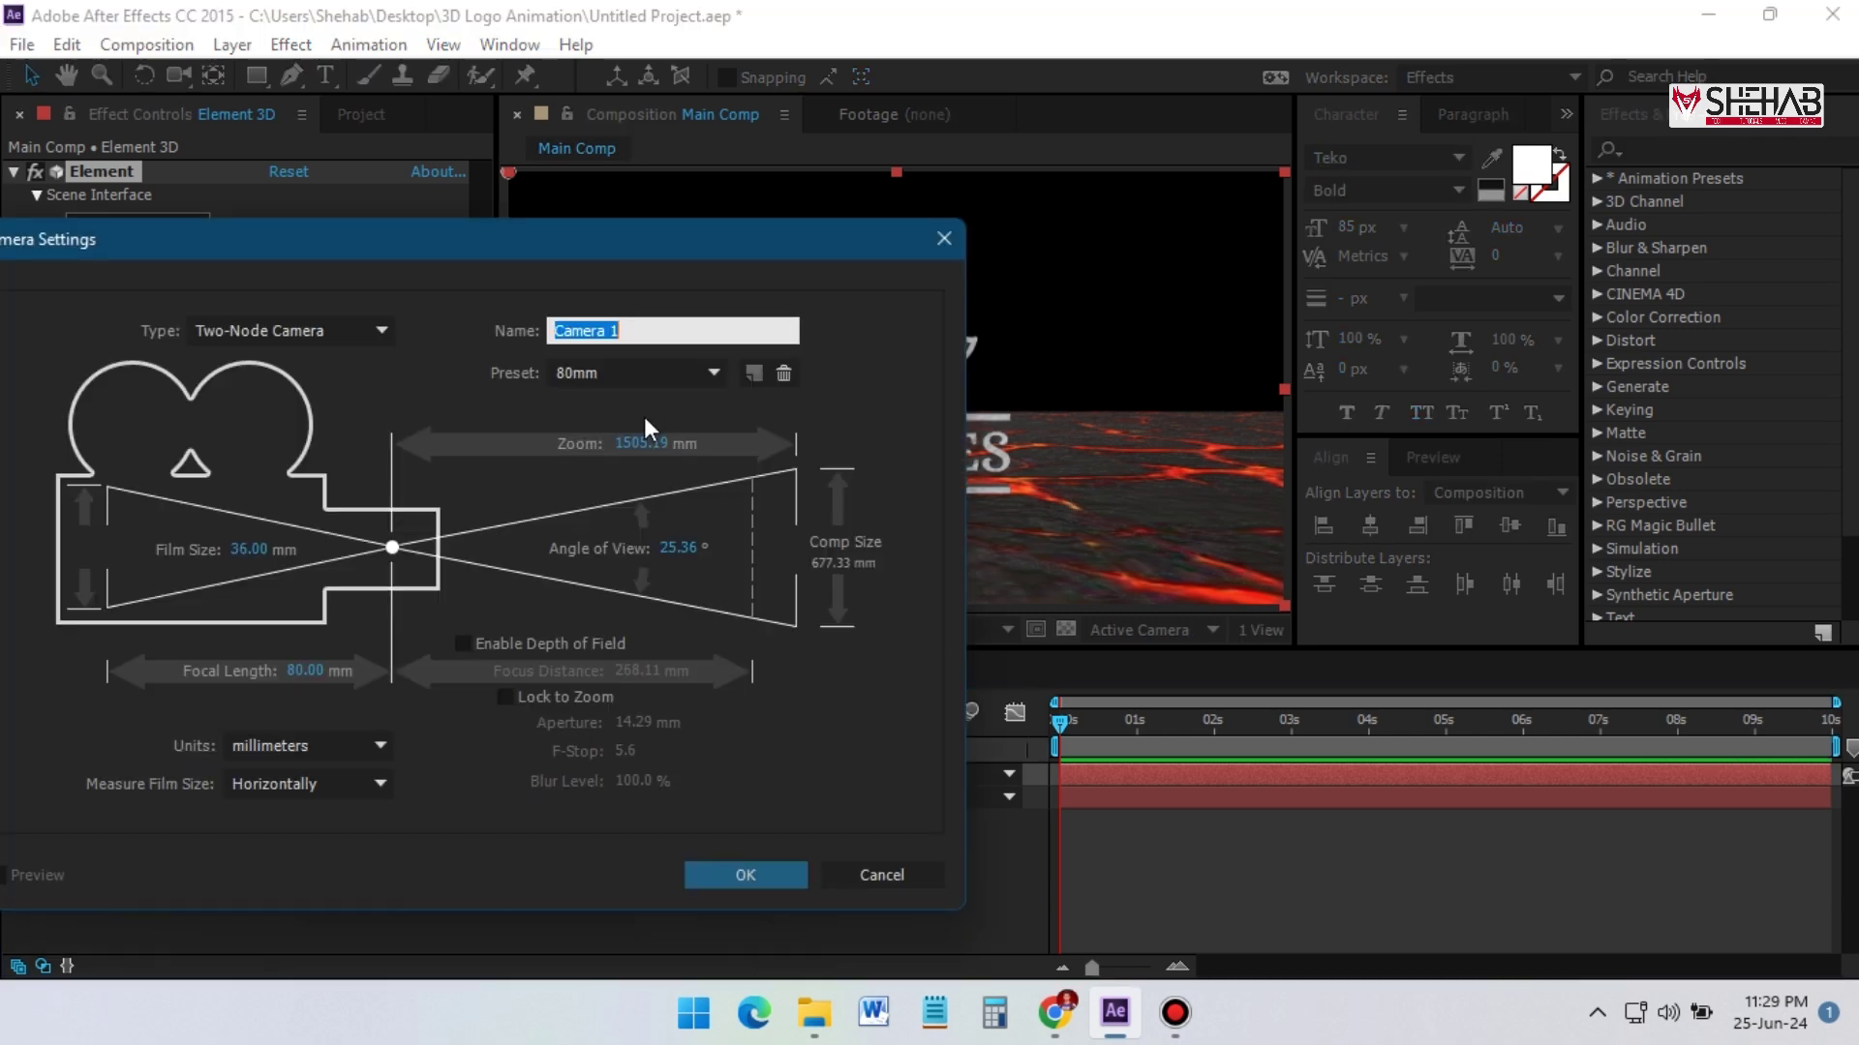
{"action": "left_click", "coordinate": [590, 369]}
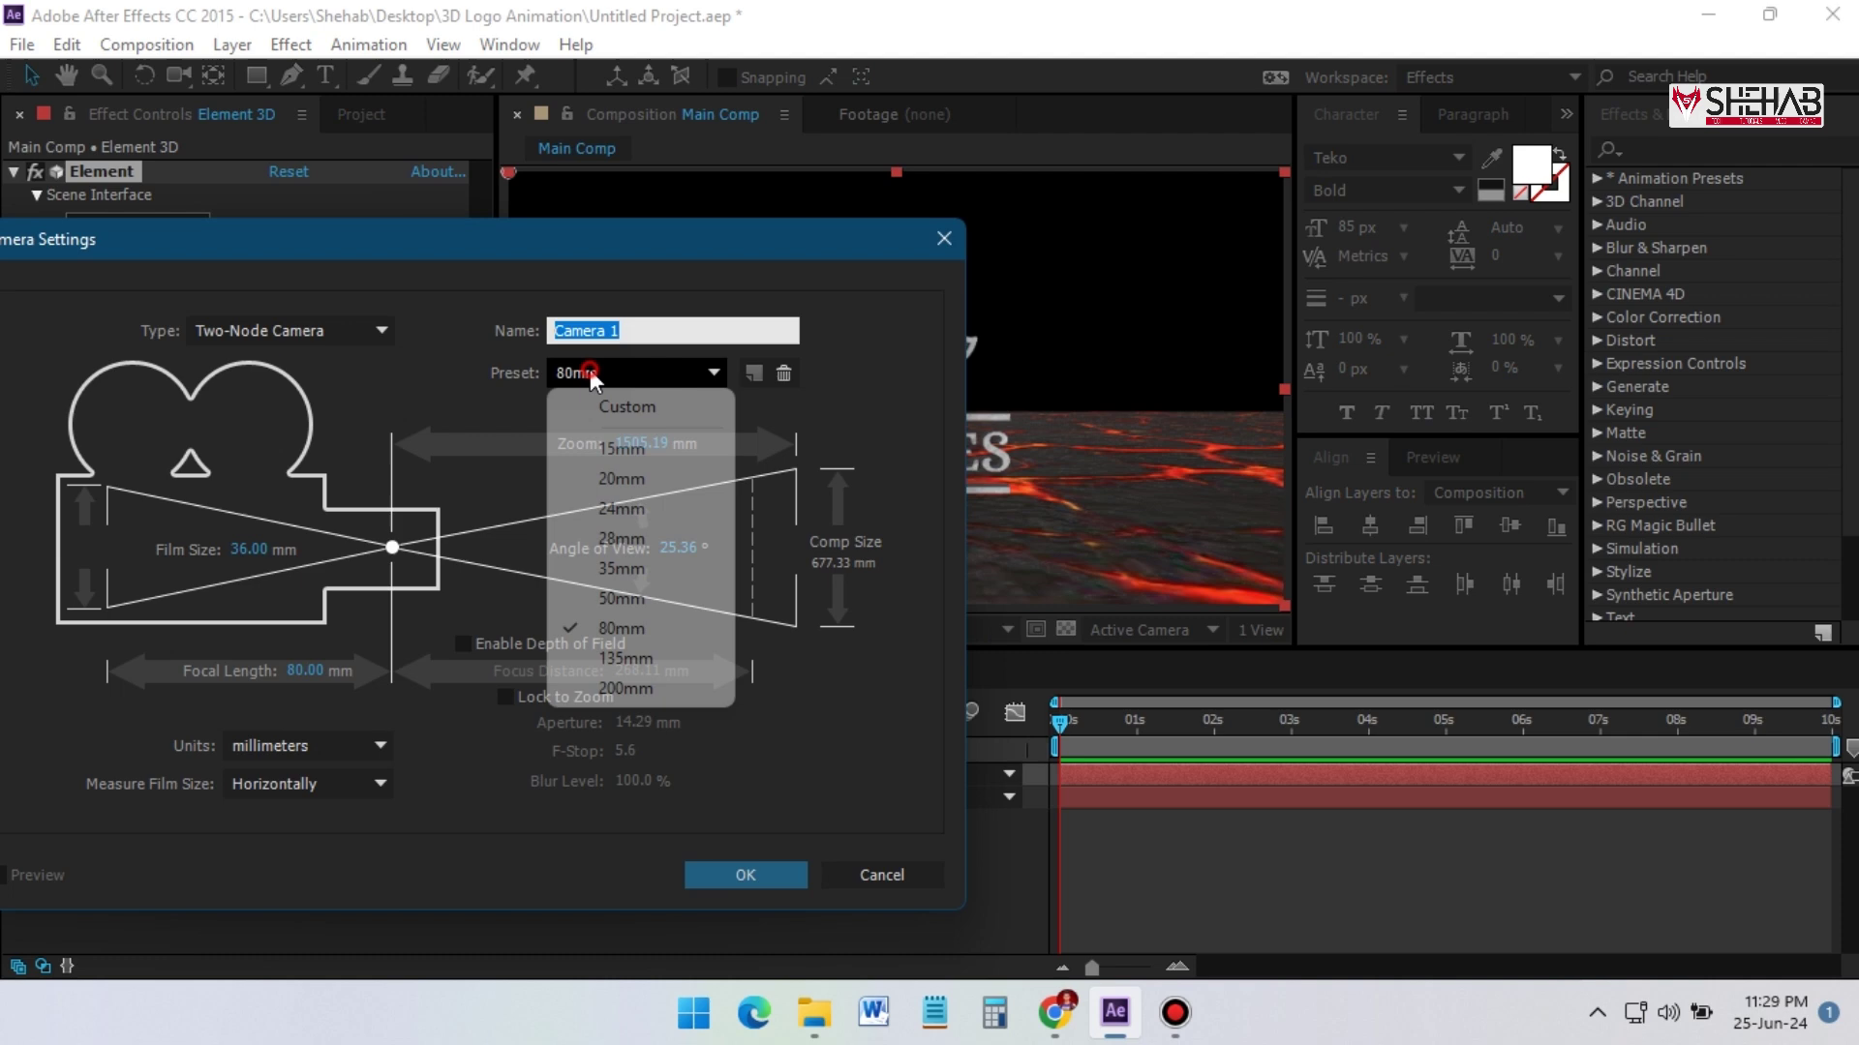
{"action": "left_click", "coordinate": [644, 631]}
{"action": "left_click", "coordinate": [739, 871]}
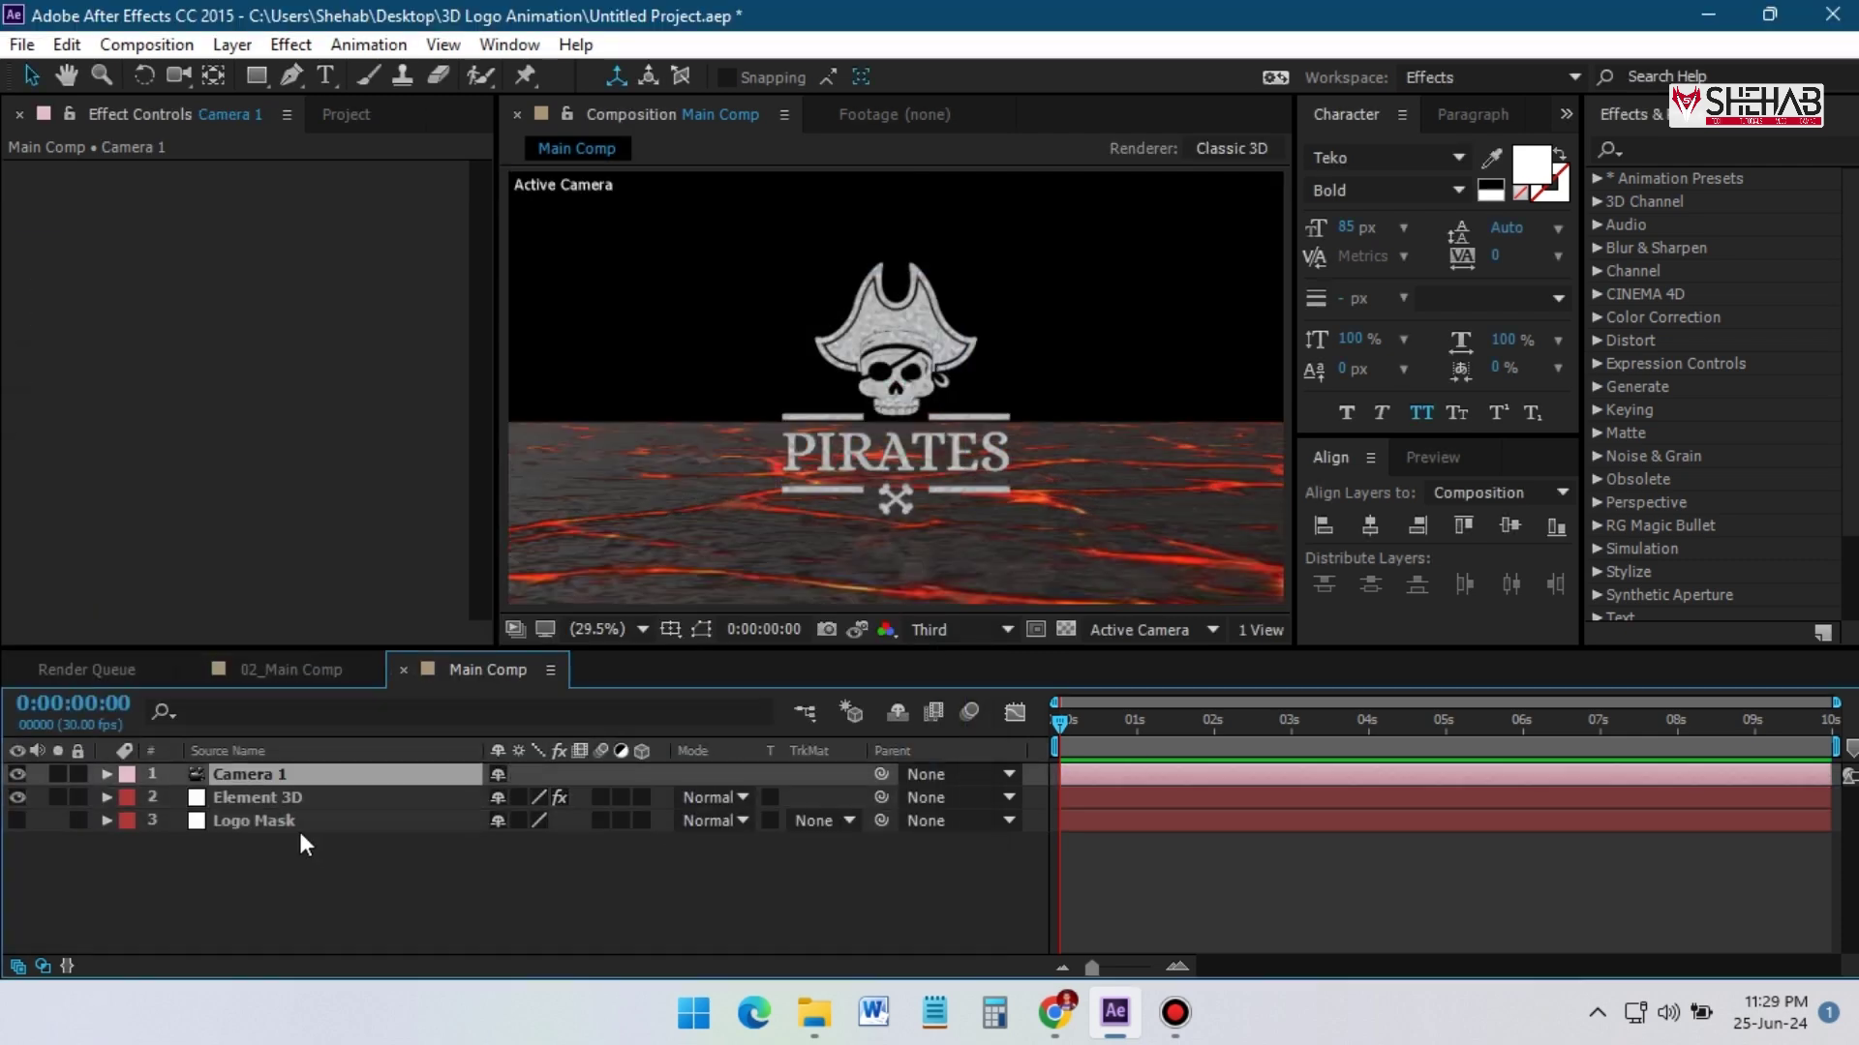
Enable Element fog with Fog Start Distance 6150 and Fog Range 3880
{"action": "left_click", "coordinate": [259, 800]}
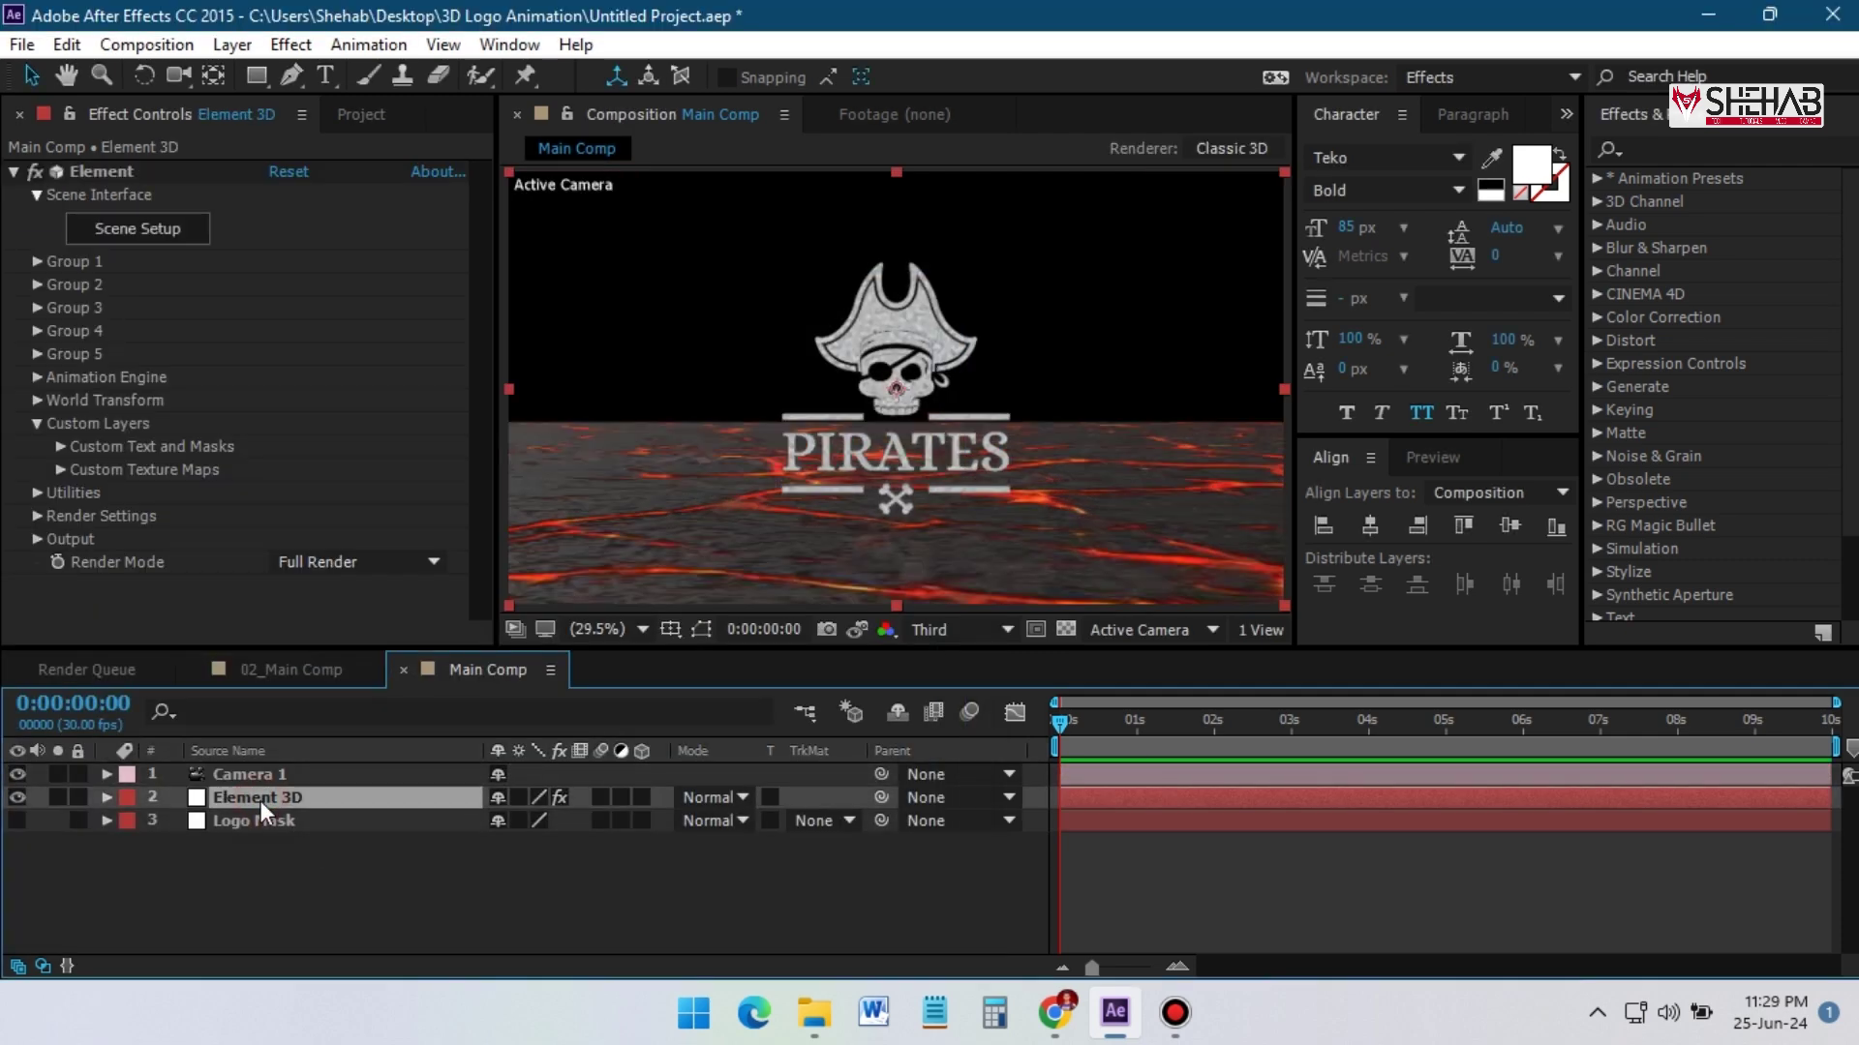
{"action": "left_click", "coordinate": [37, 469]}
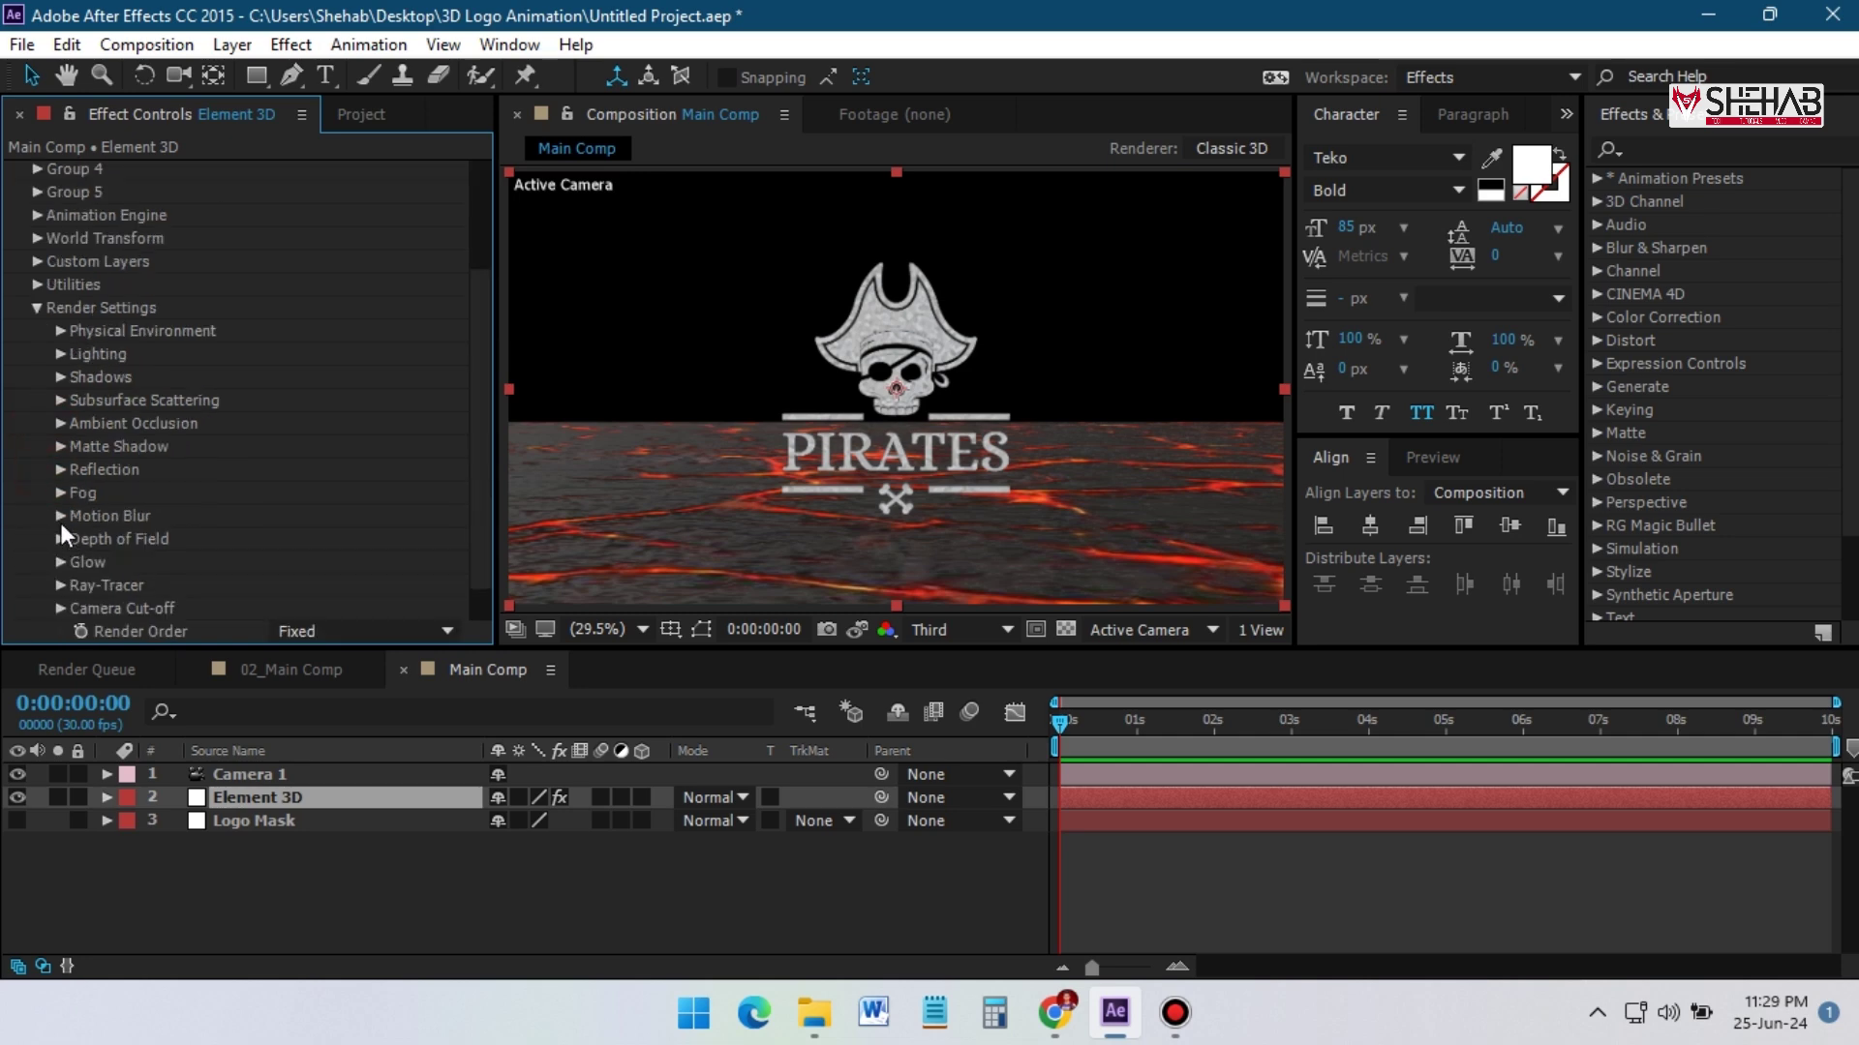
{"action": "left_click", "coordinate": [61, 494]}
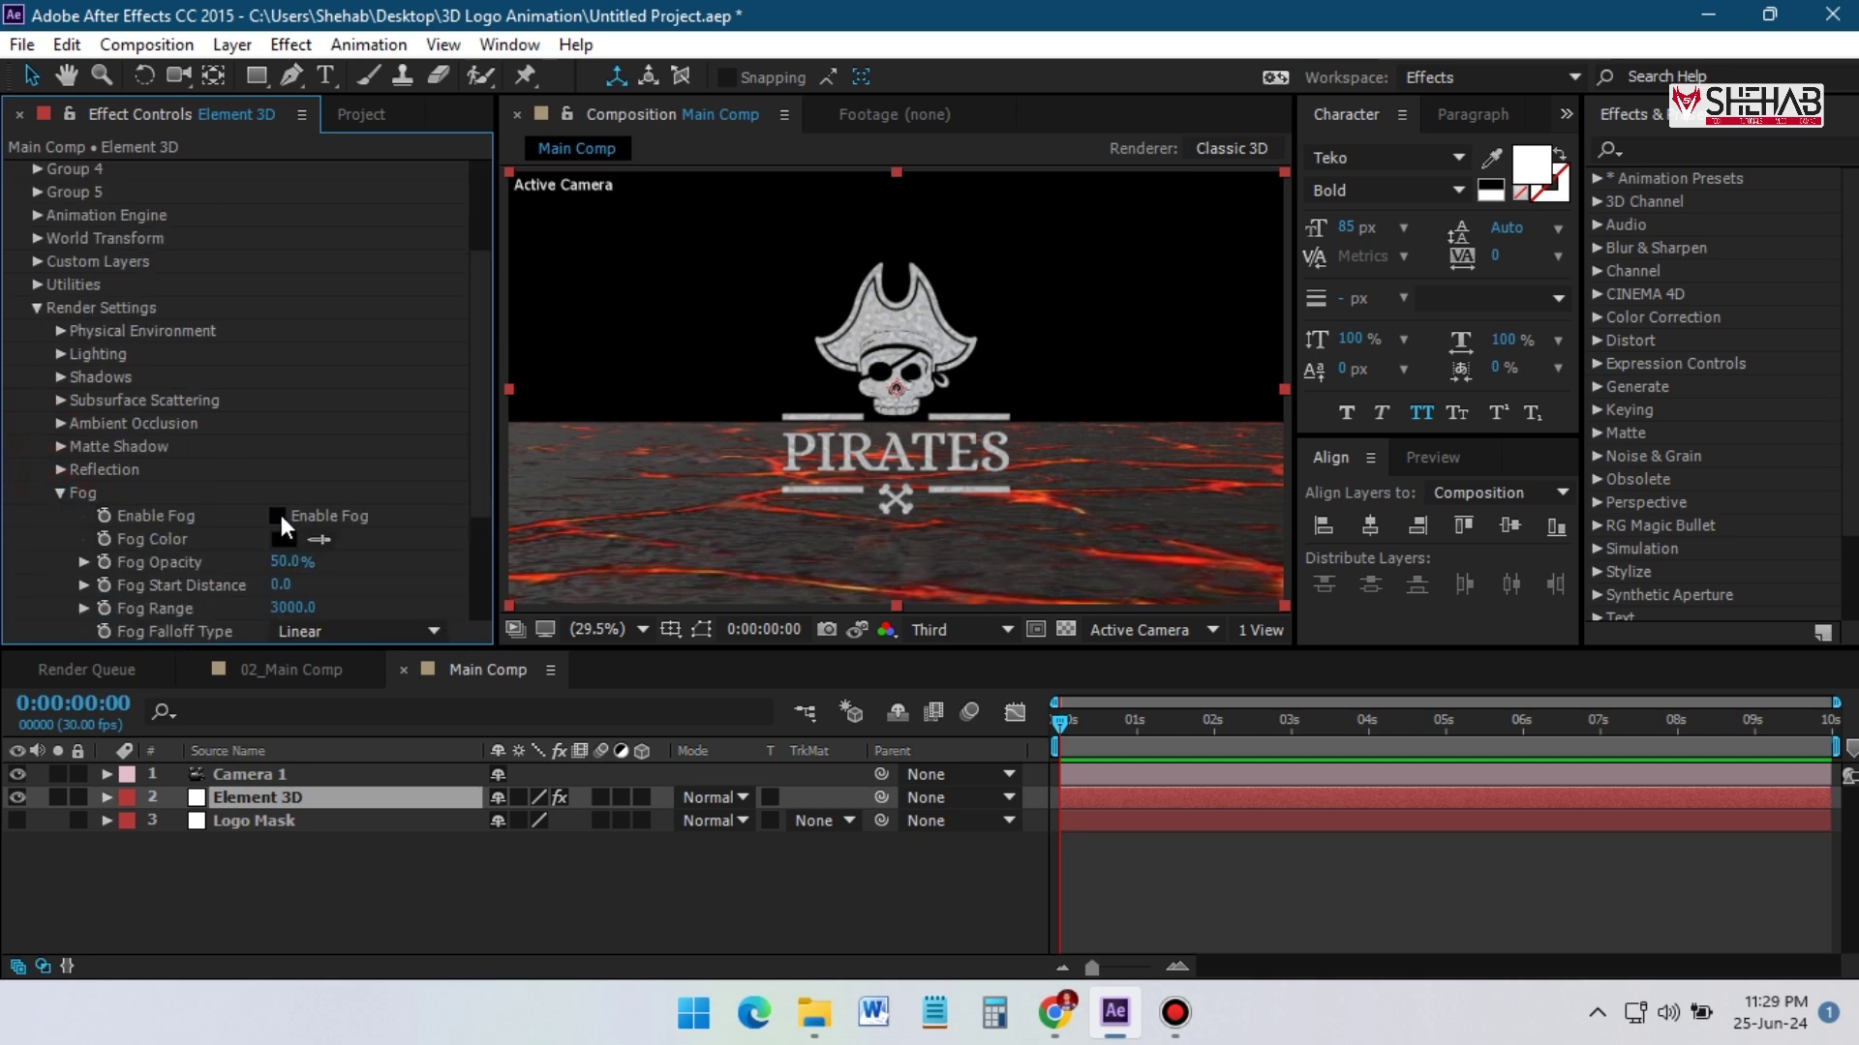
{"action": "left_click", "coordinate": [277, 513]}
{"action": "scroll", "coordinate": [341, 445], "scroll_direction": "down", "scroll_amount": 3}
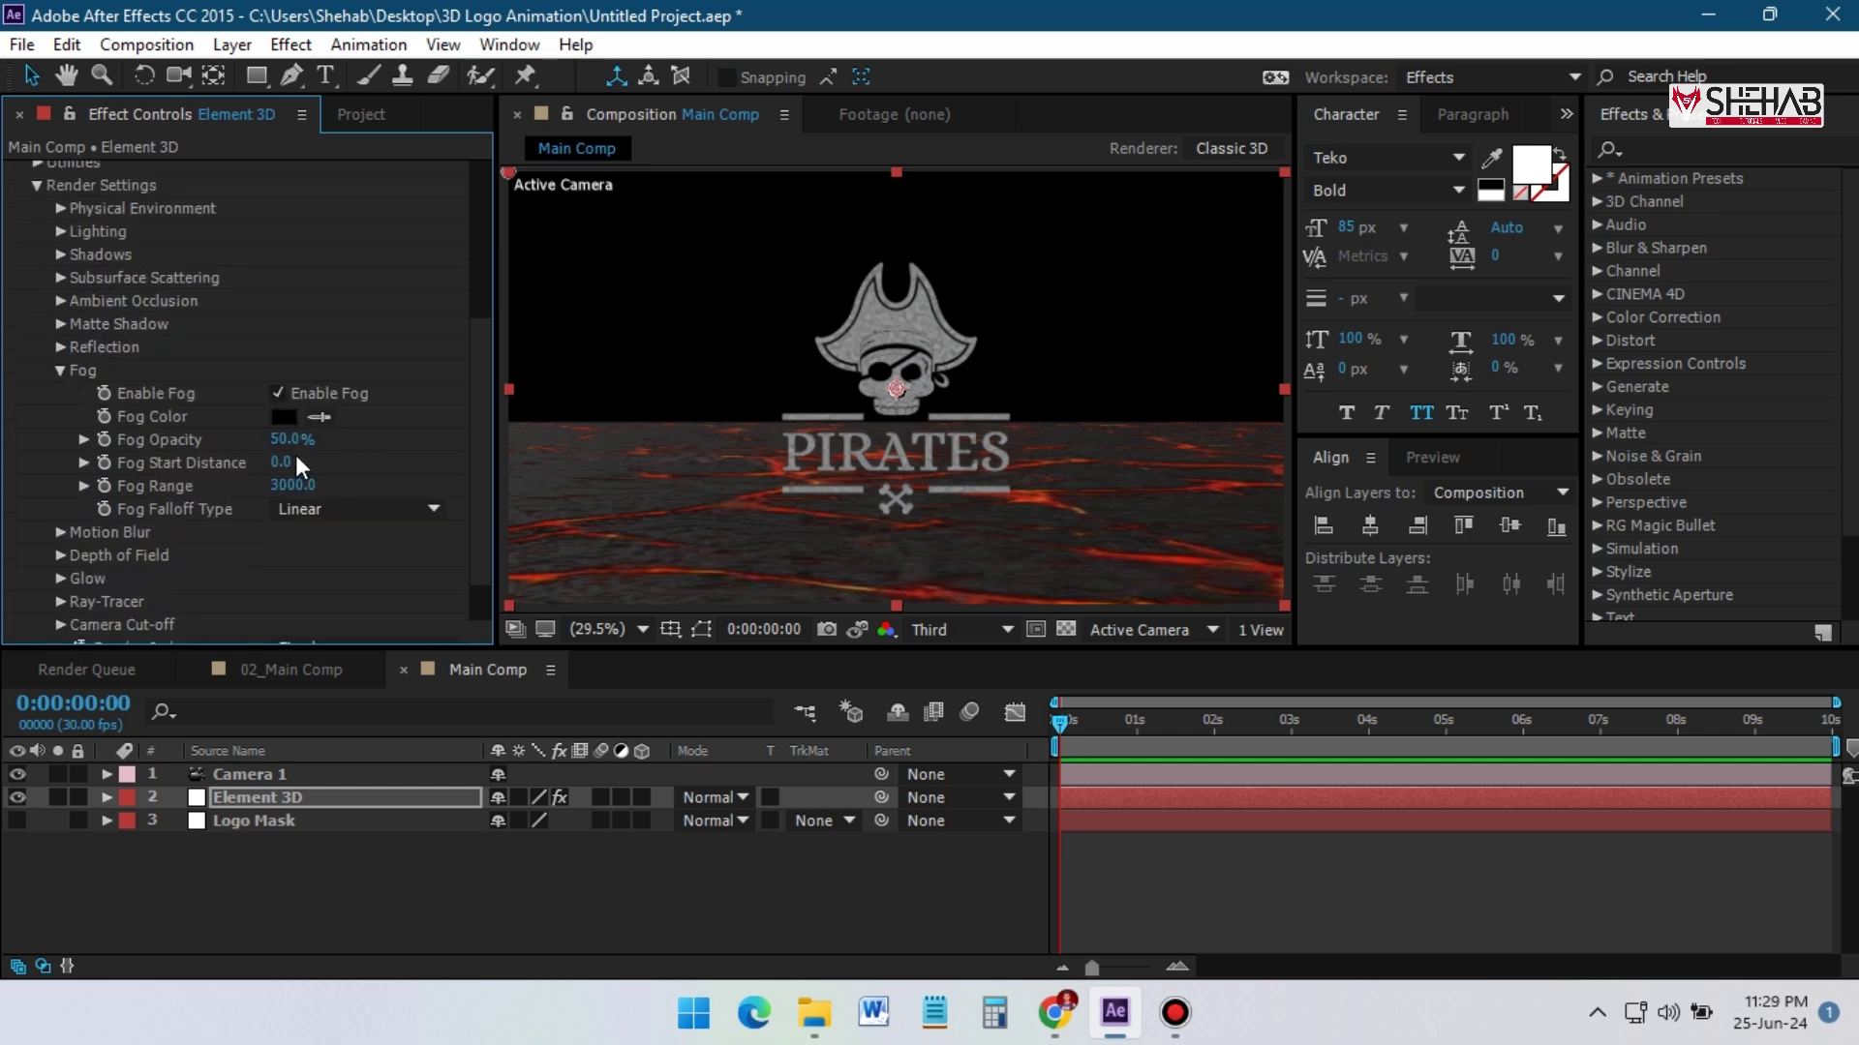
{"action": "left_click_drag", "start_coordinate": [301, 467], "coordinate": [329, 440]}
{"action": "left_click", "coordinate": [61, 371]}
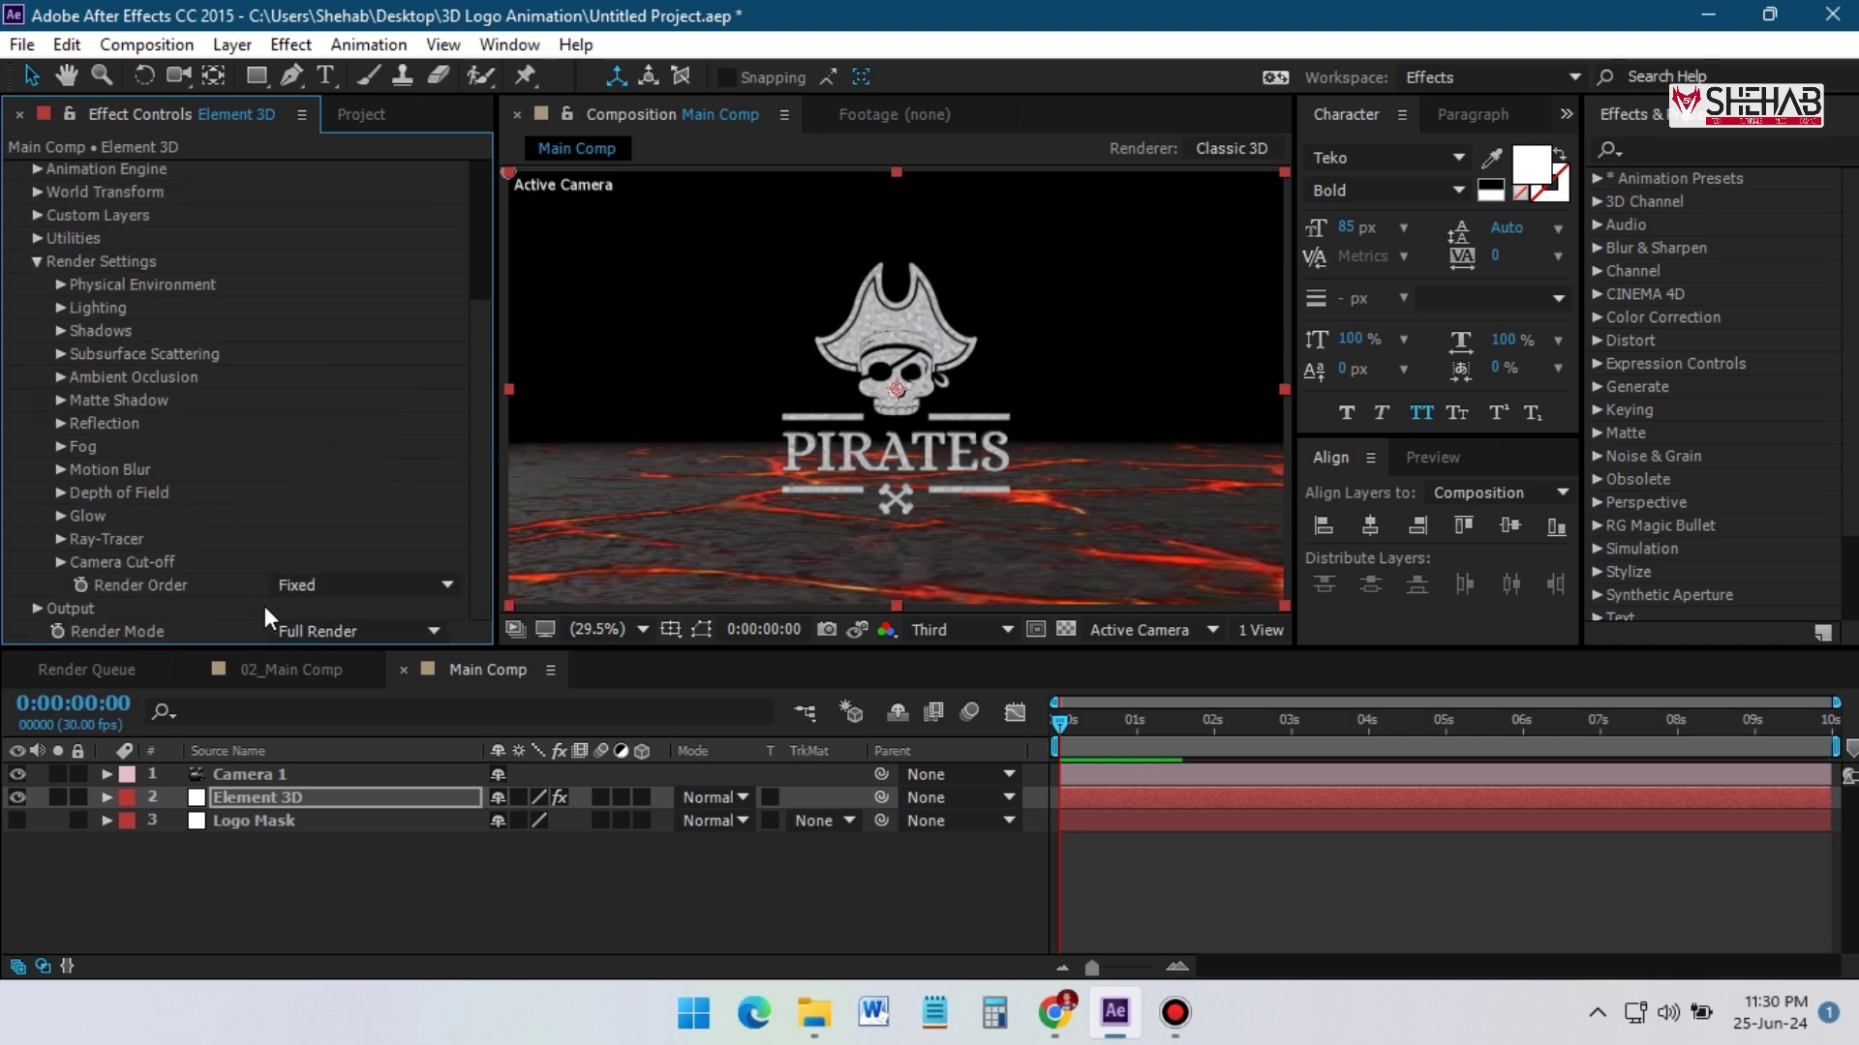
{"action": "scroll", "coordinate": [43, 404], "scroll_direction": "up", "scroll_amount": 3}
{"action": "scroll", "coordinate": [44, 403], "scroll_direction": "up", "scroll_amount": 3}
Drag Dark Clouds Thunderstorms.mp4 from the (Footages) folder into Main Comp below Element 3D
{"action": "left_click", "coordinate": [36, 469]}
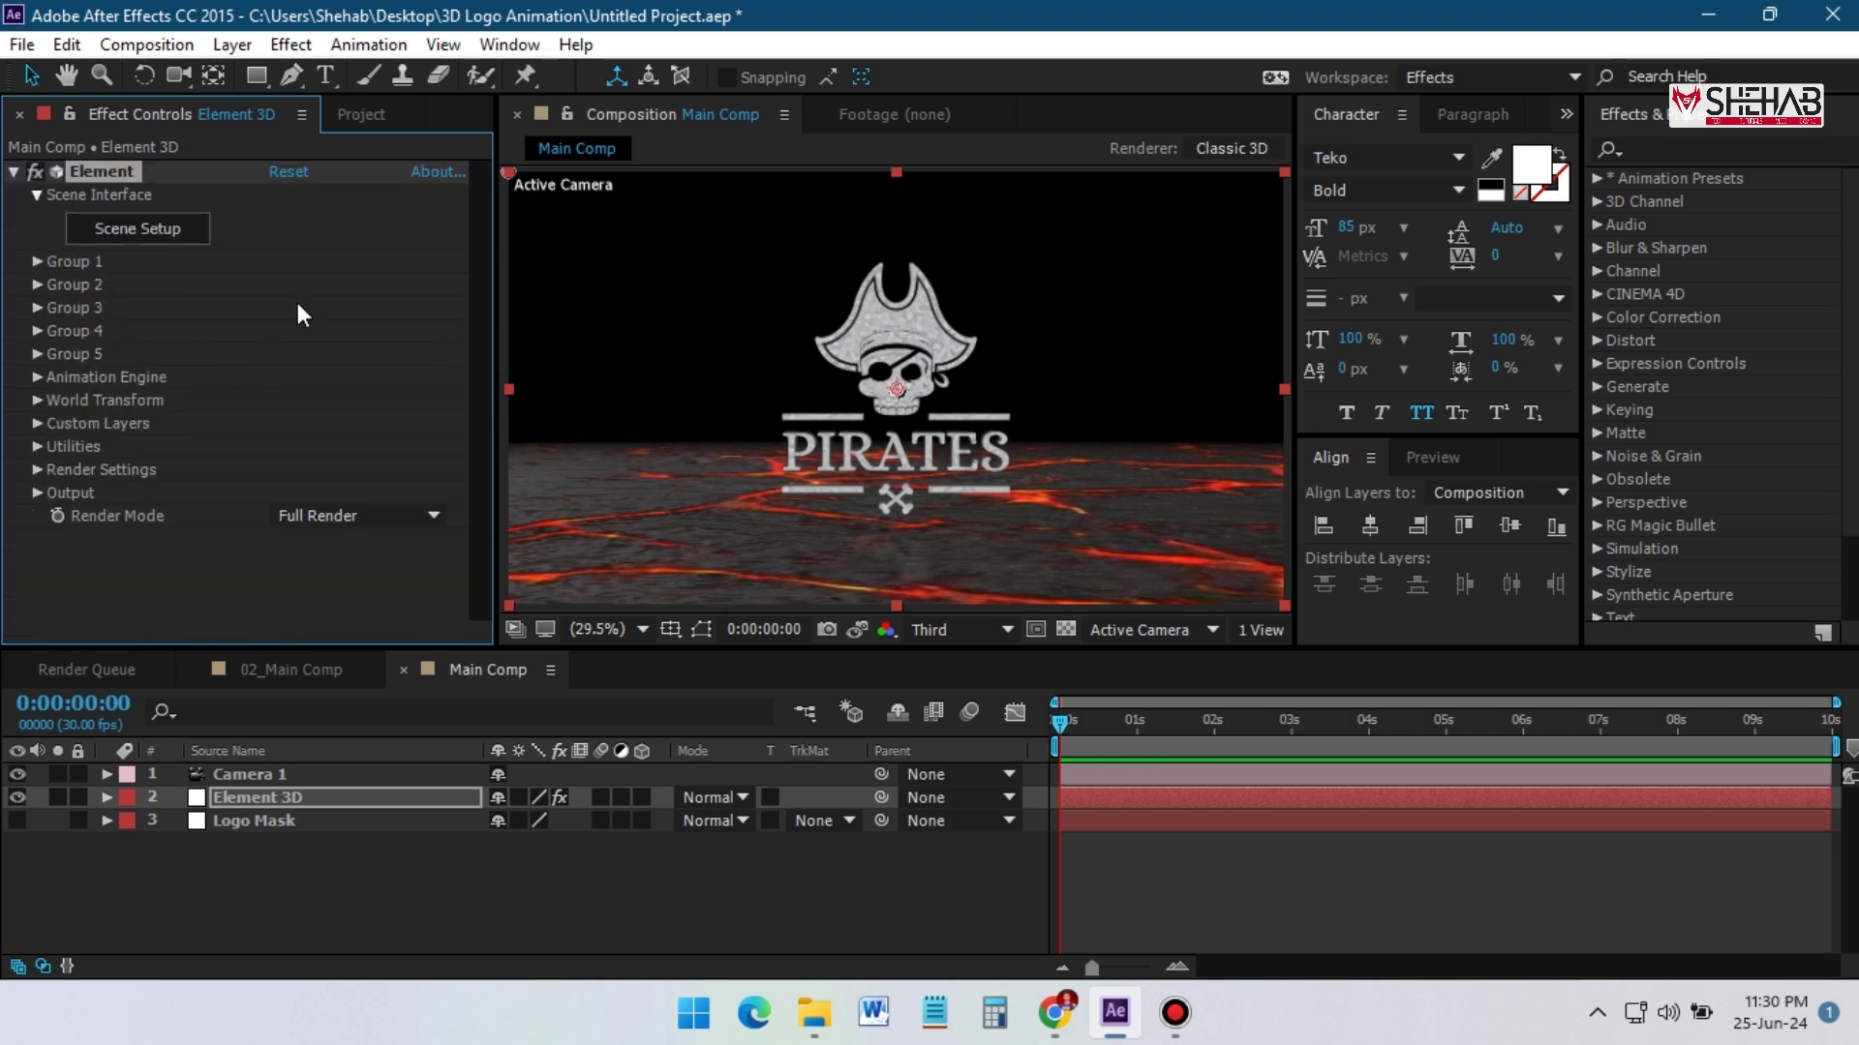
{"action": "left_click", "coordinate": [364, 113]}
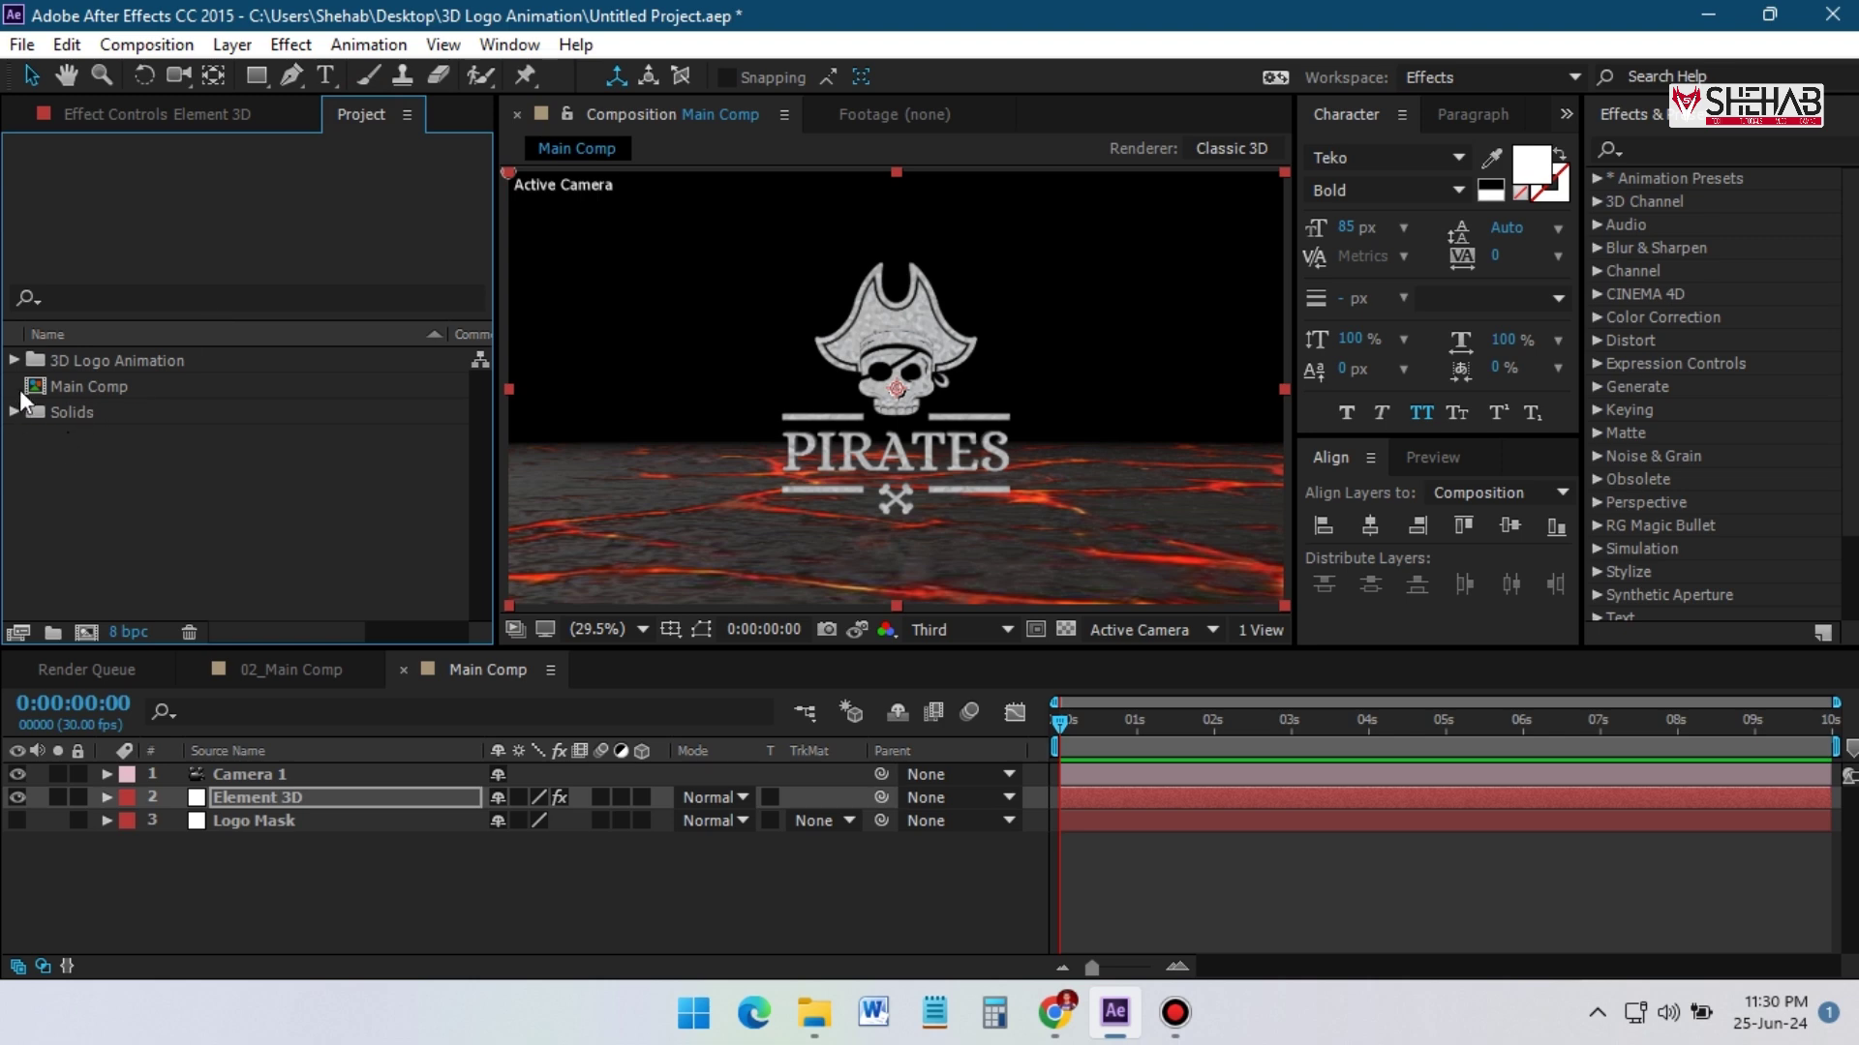
{"action": "left_click", "coordinate": [14, 359]}
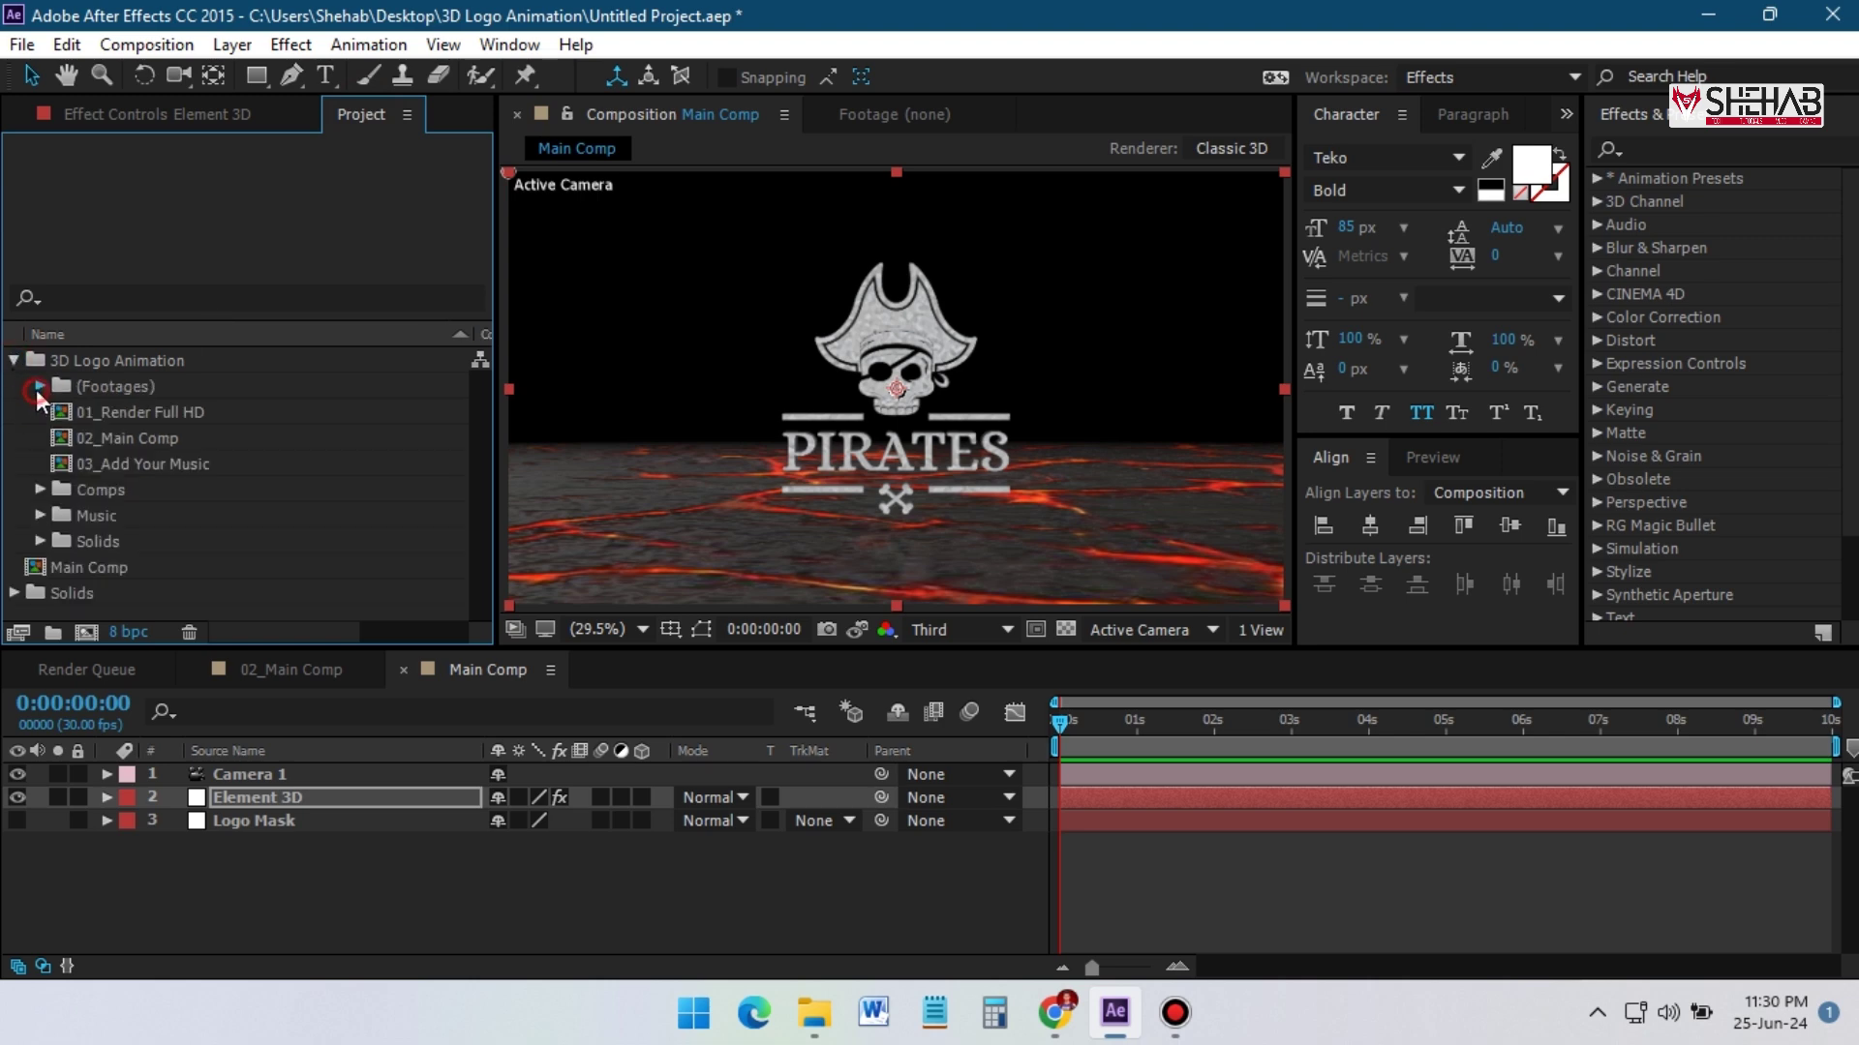
{"action": "left_click", "coordinate": [38, 386]}
{"action": "left_click", "coordinate": [176, 413]}
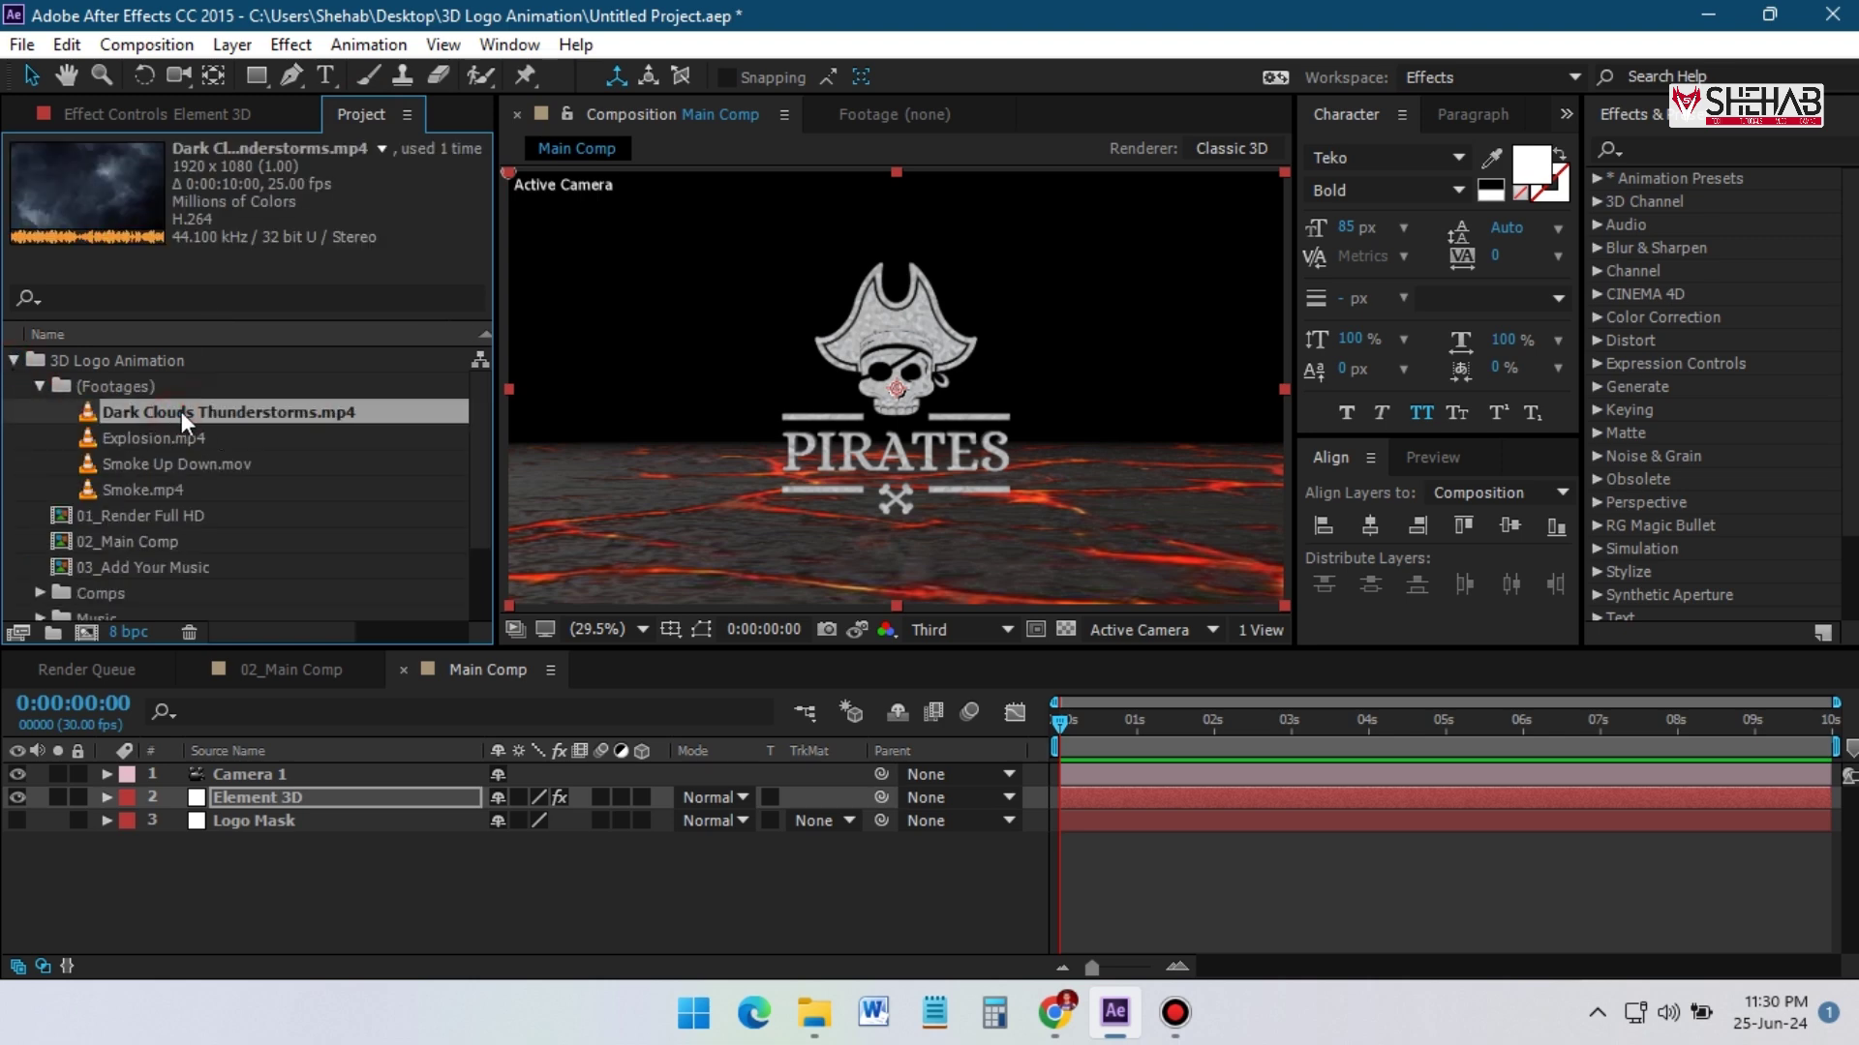
{"action": "left_click_drag", "start_coordinate": [169, 411], "coordinate": [207, 801]}
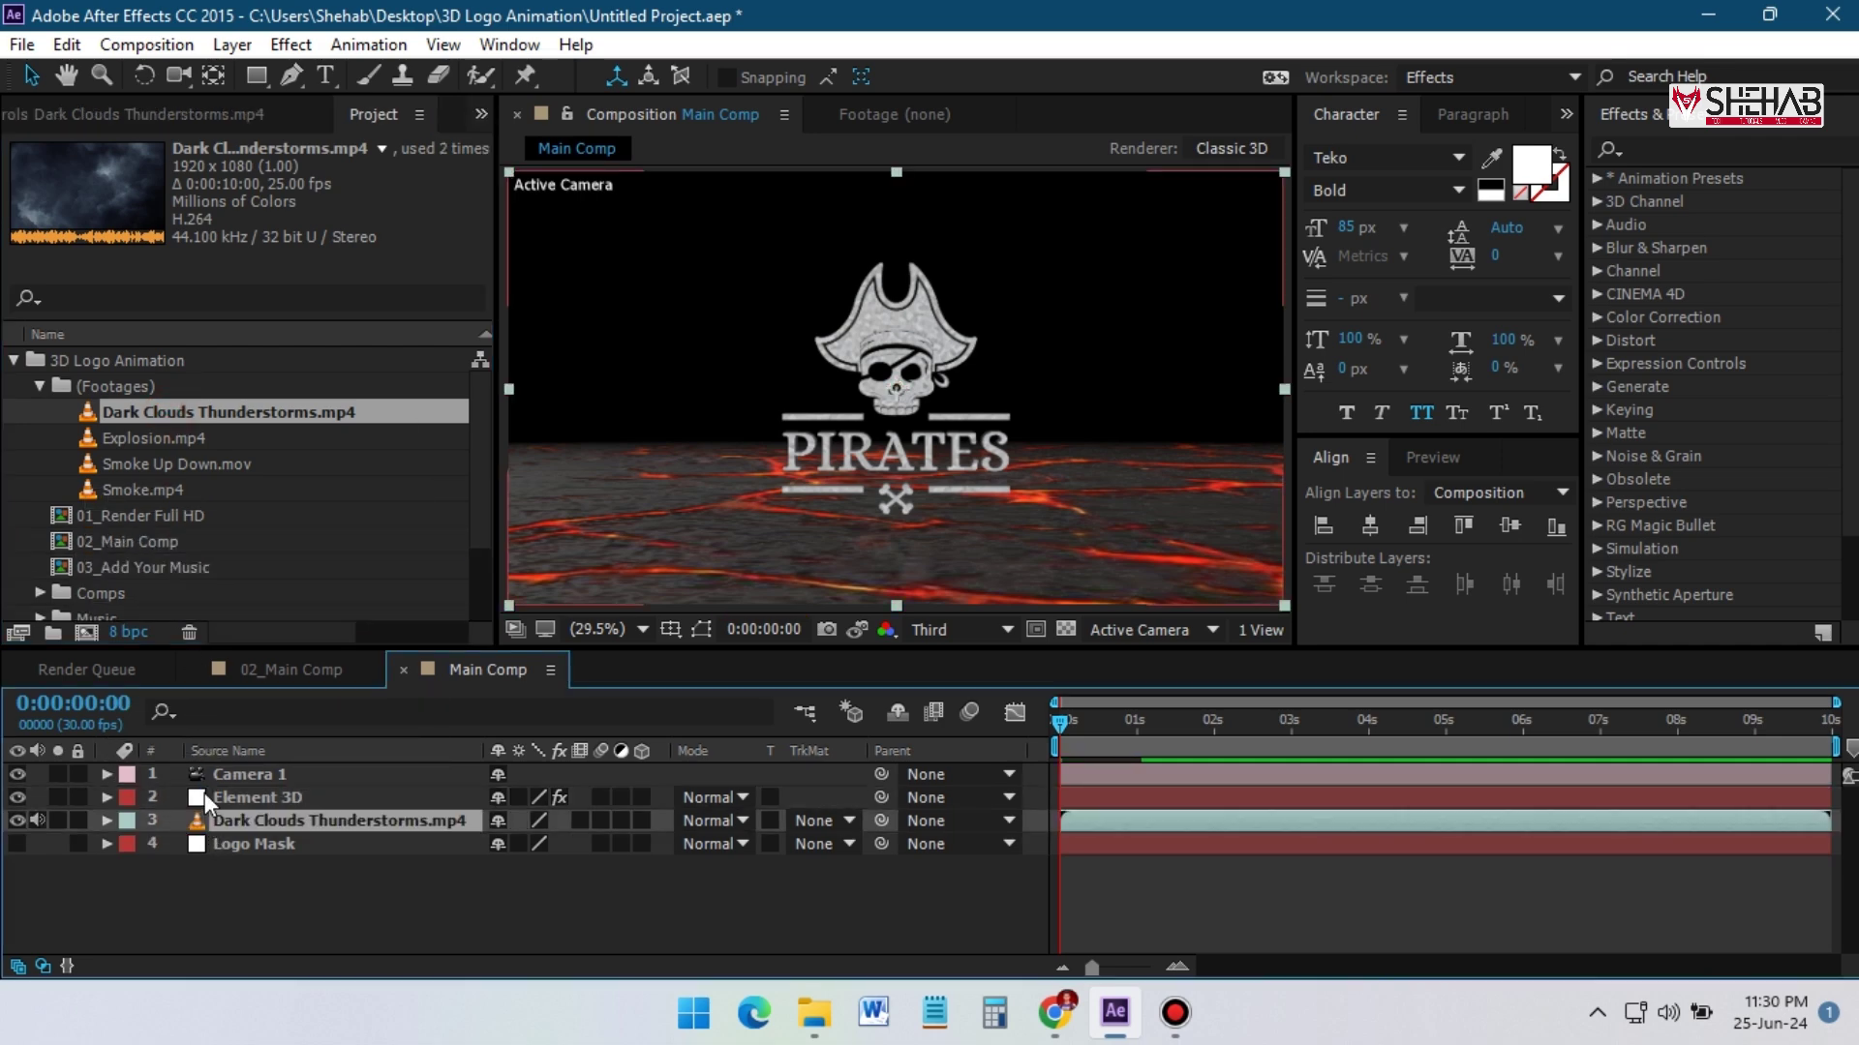
Pre-compose the cloud layer as 'Thunder Sky', moving all attributes into it
{"action": "right_click", "coordinate": [261, 821]}
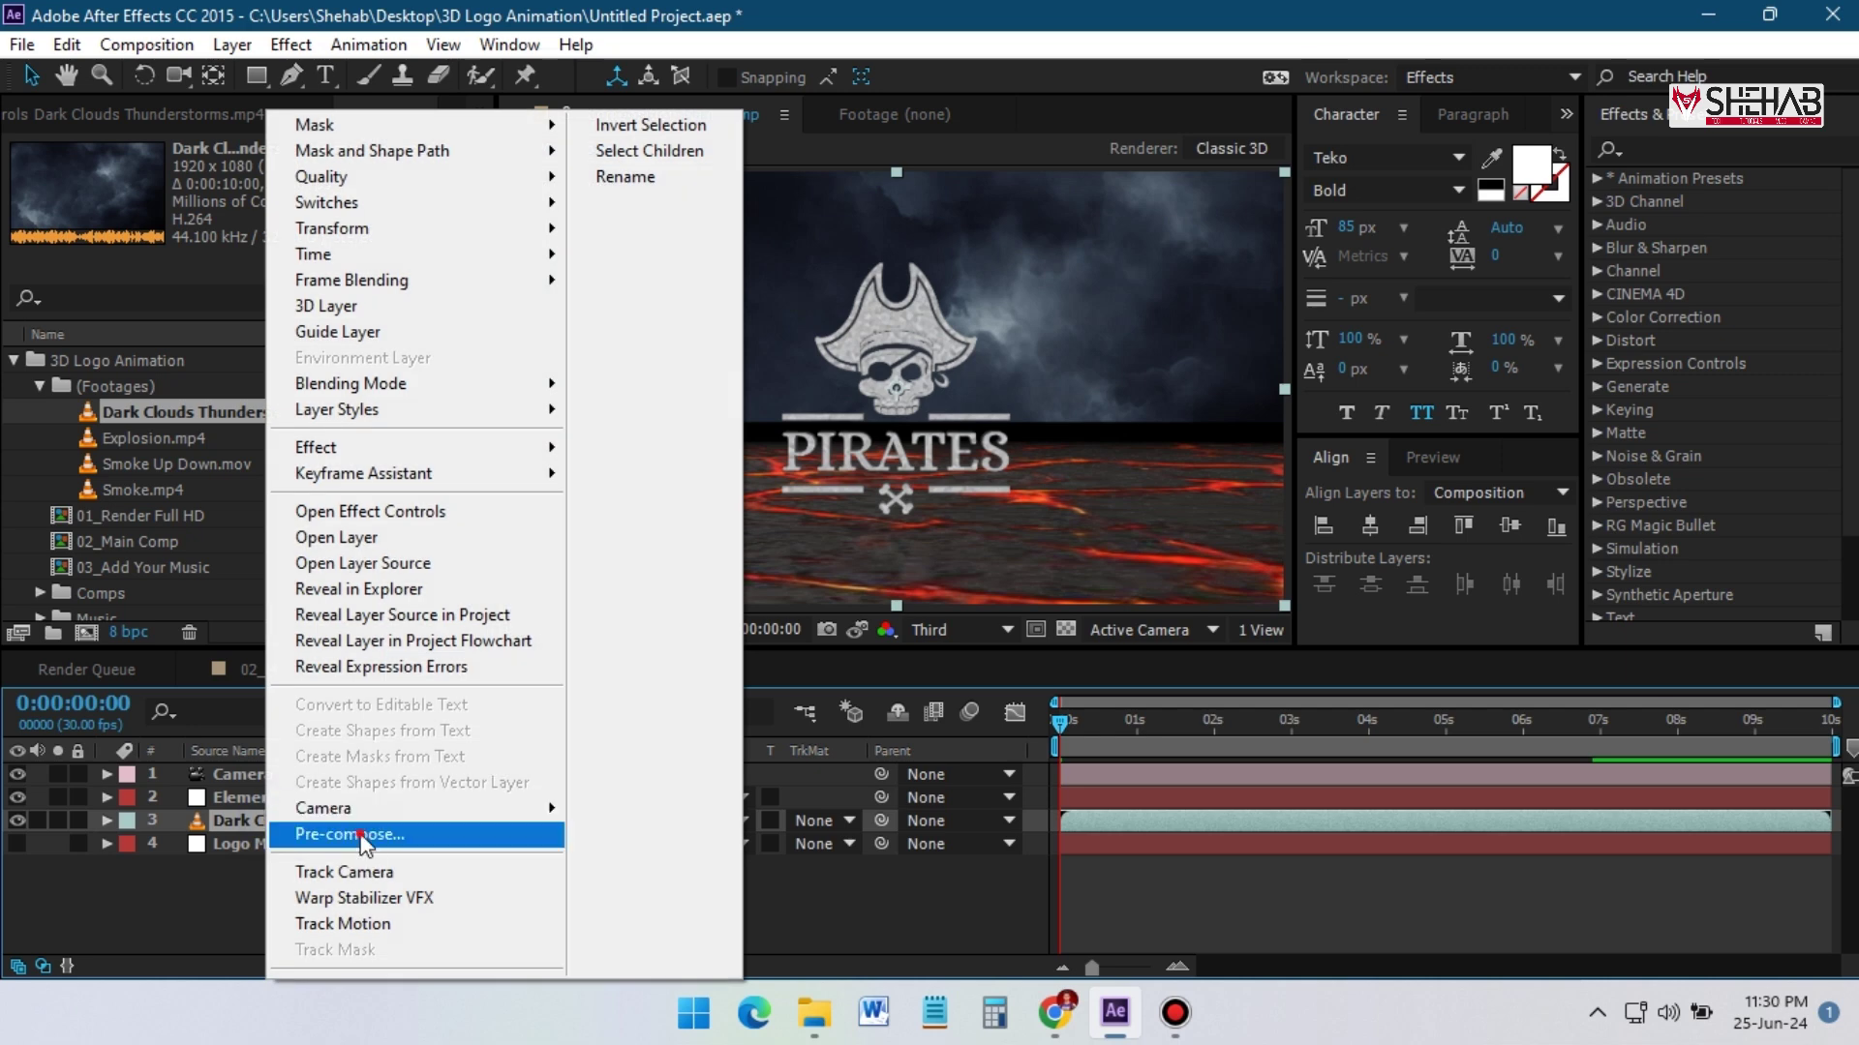
{"action": "left_click", "coordinate": [366, 834]}
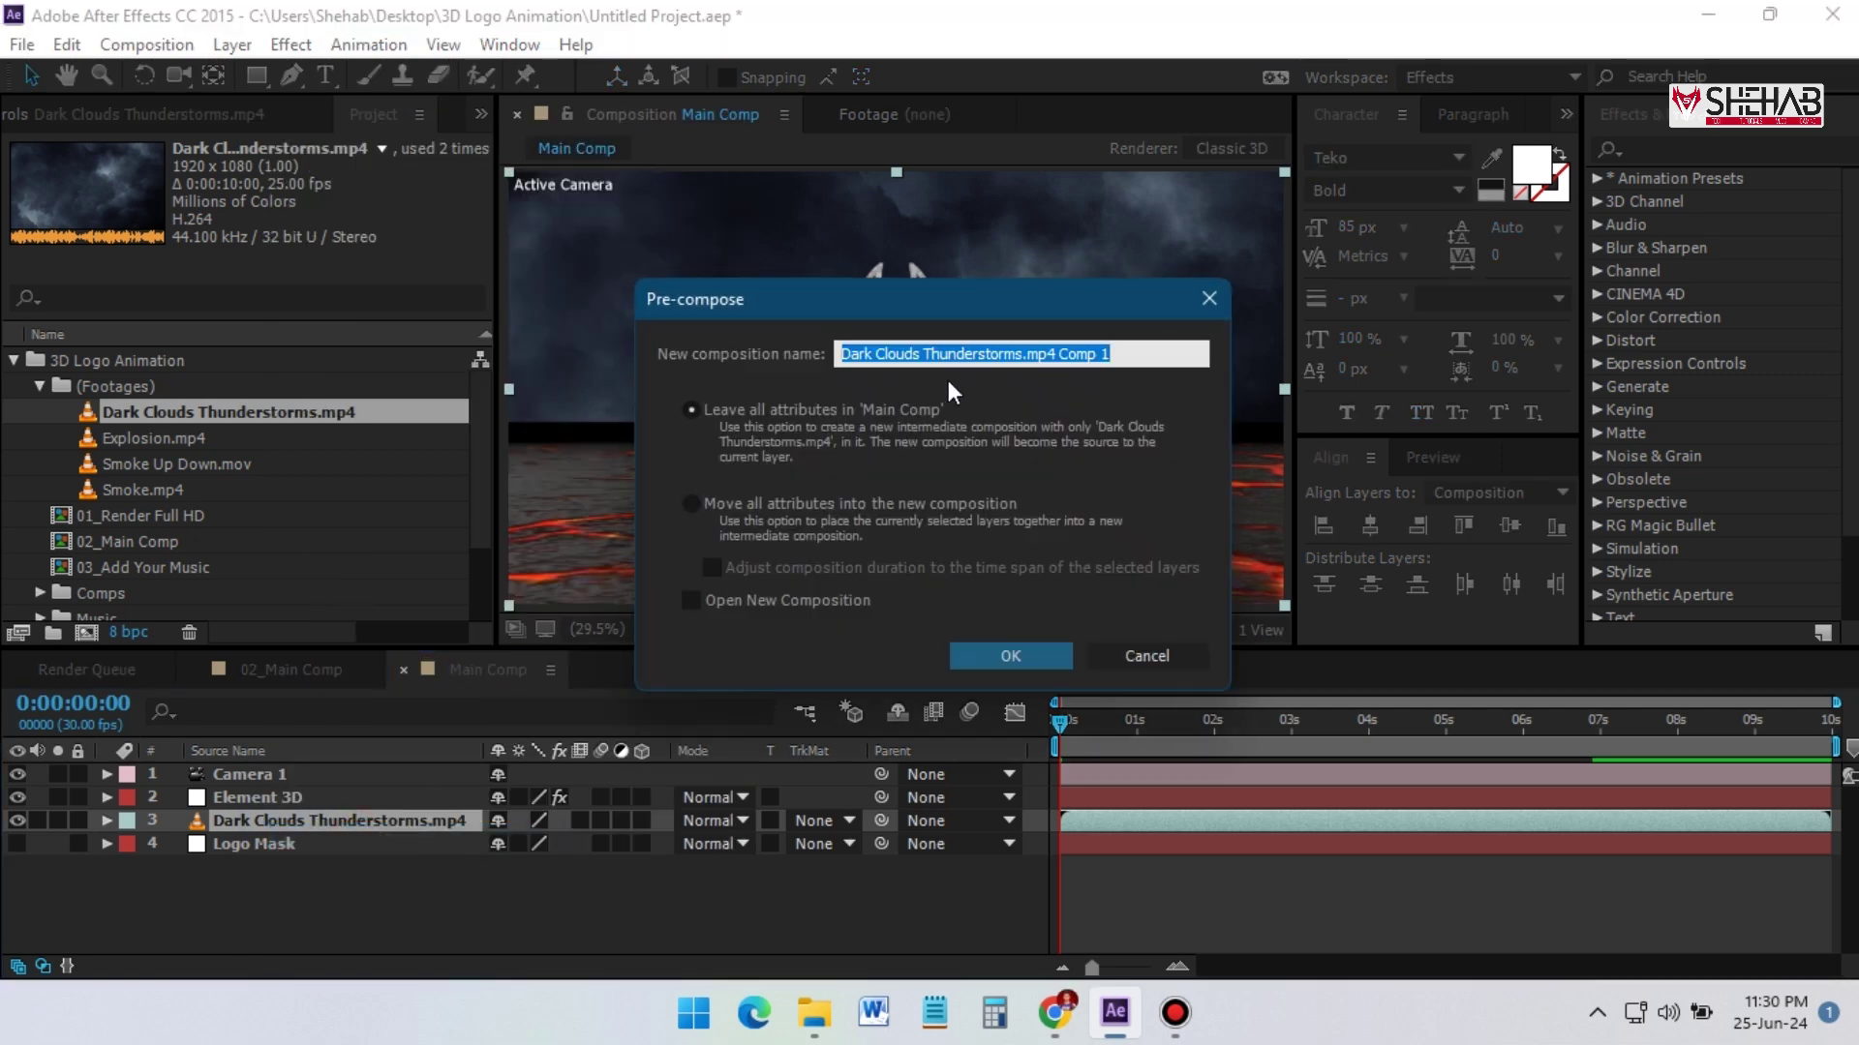
{"action": "type", "text": "Thunder Sky"}
{"action": "left_click", "coordinate": [693, 503]}
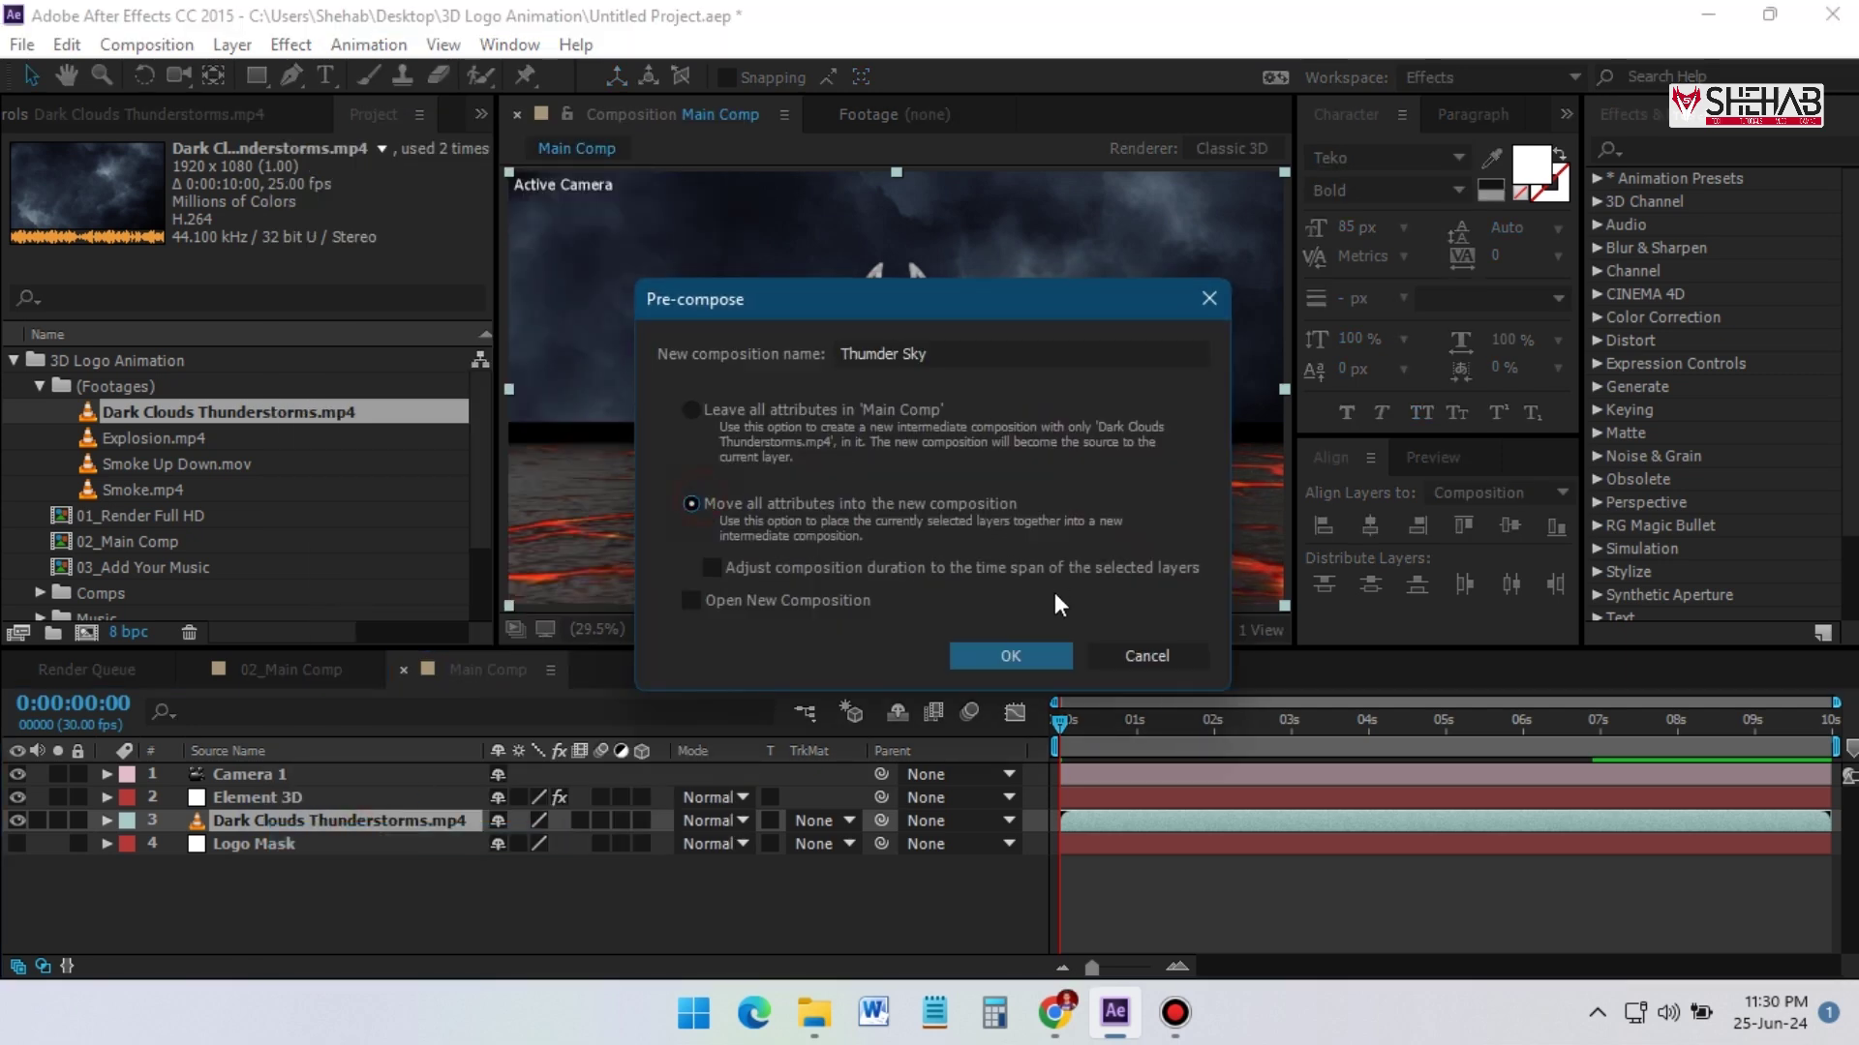
{"action": "left_click", "coordinate": [1032, 659]}
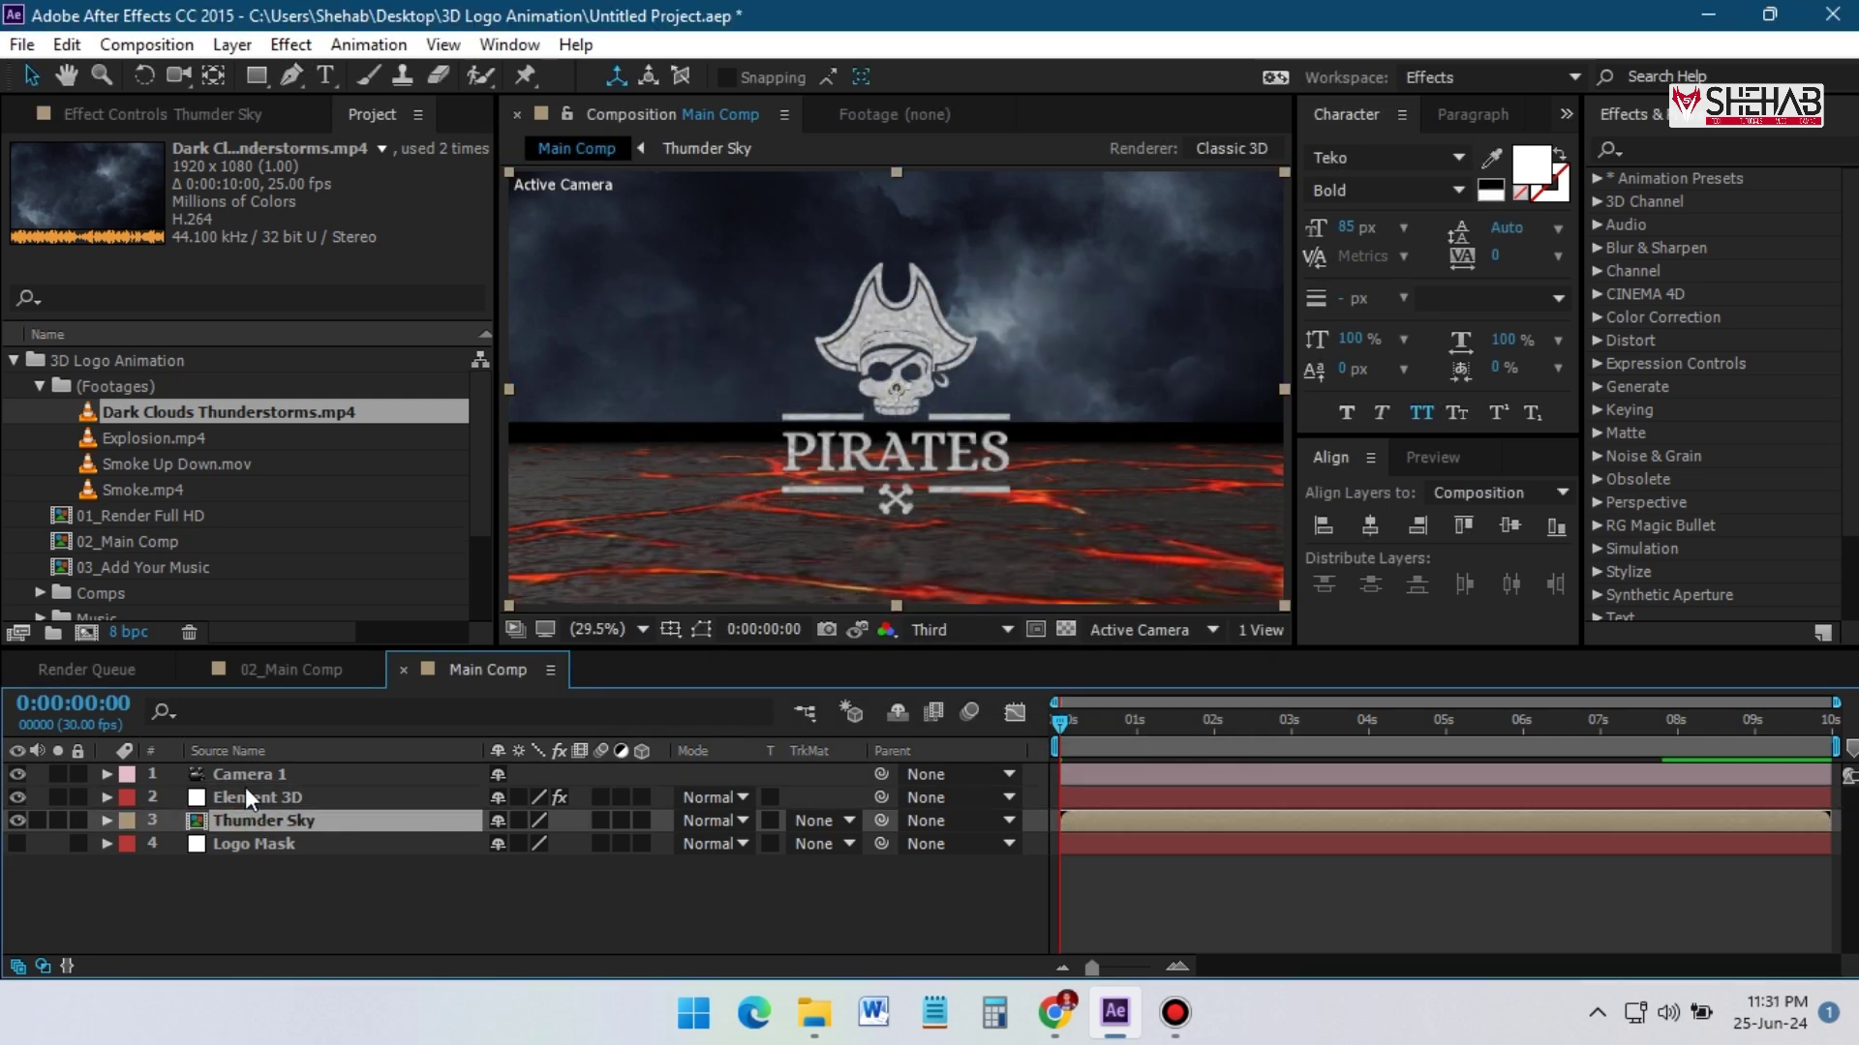
Move Thunder Sky above Element 3D and draw a closed Pen mask around the storm clouds
{"action": "key", "text": "ctrl+]"}
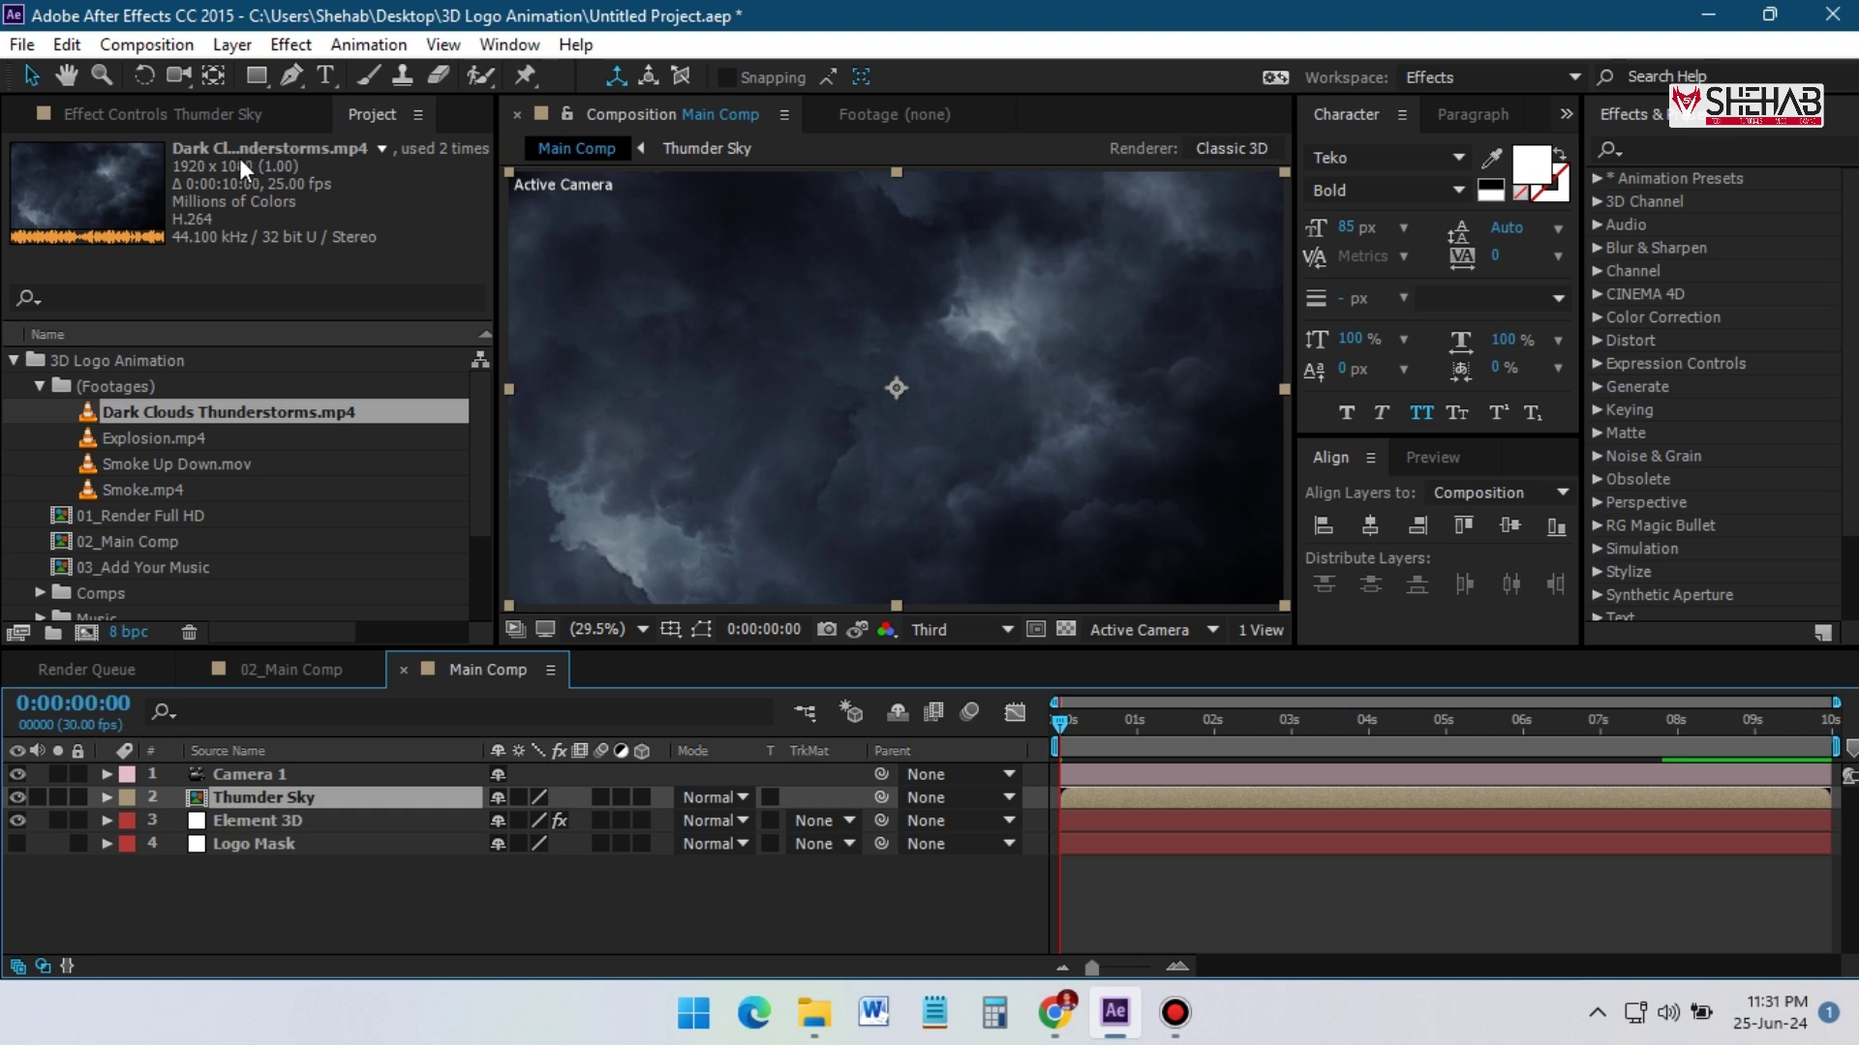
{"action": "left_click", "coordinate": [282, 78]}
{"action": "key", "text": "space"}
{"action": "key", "text": "comma"}
{"action": "key", "text": "comma"}
{"action": "left_click", "coordinate": [667, 354]}
{"action": "left_click_drag", "start_coordinate": [778, 307], "coordinate": [814, 307]}
{"action": "left_click_drag", "start_coordinate": [902, 297], "coordinate": [929, 303]}
{"action": "left_click", "coordinate": [992, 301]}
{"action": "left_click", "coordinate": [1068, 314]}
{"action": "left_click", "coordinate": [1137, 359]}
{"action": "left_click", "coordinate": [1118, 437]}
{"action": "left_click", "coordinate": [1038, 453]}
{"action": "left_click", "coordinate": [945, 456]}
{"action": "left_click", "coordinate": [822, 470]}
{"action": "left_click", "coordinate": [716, 451]}
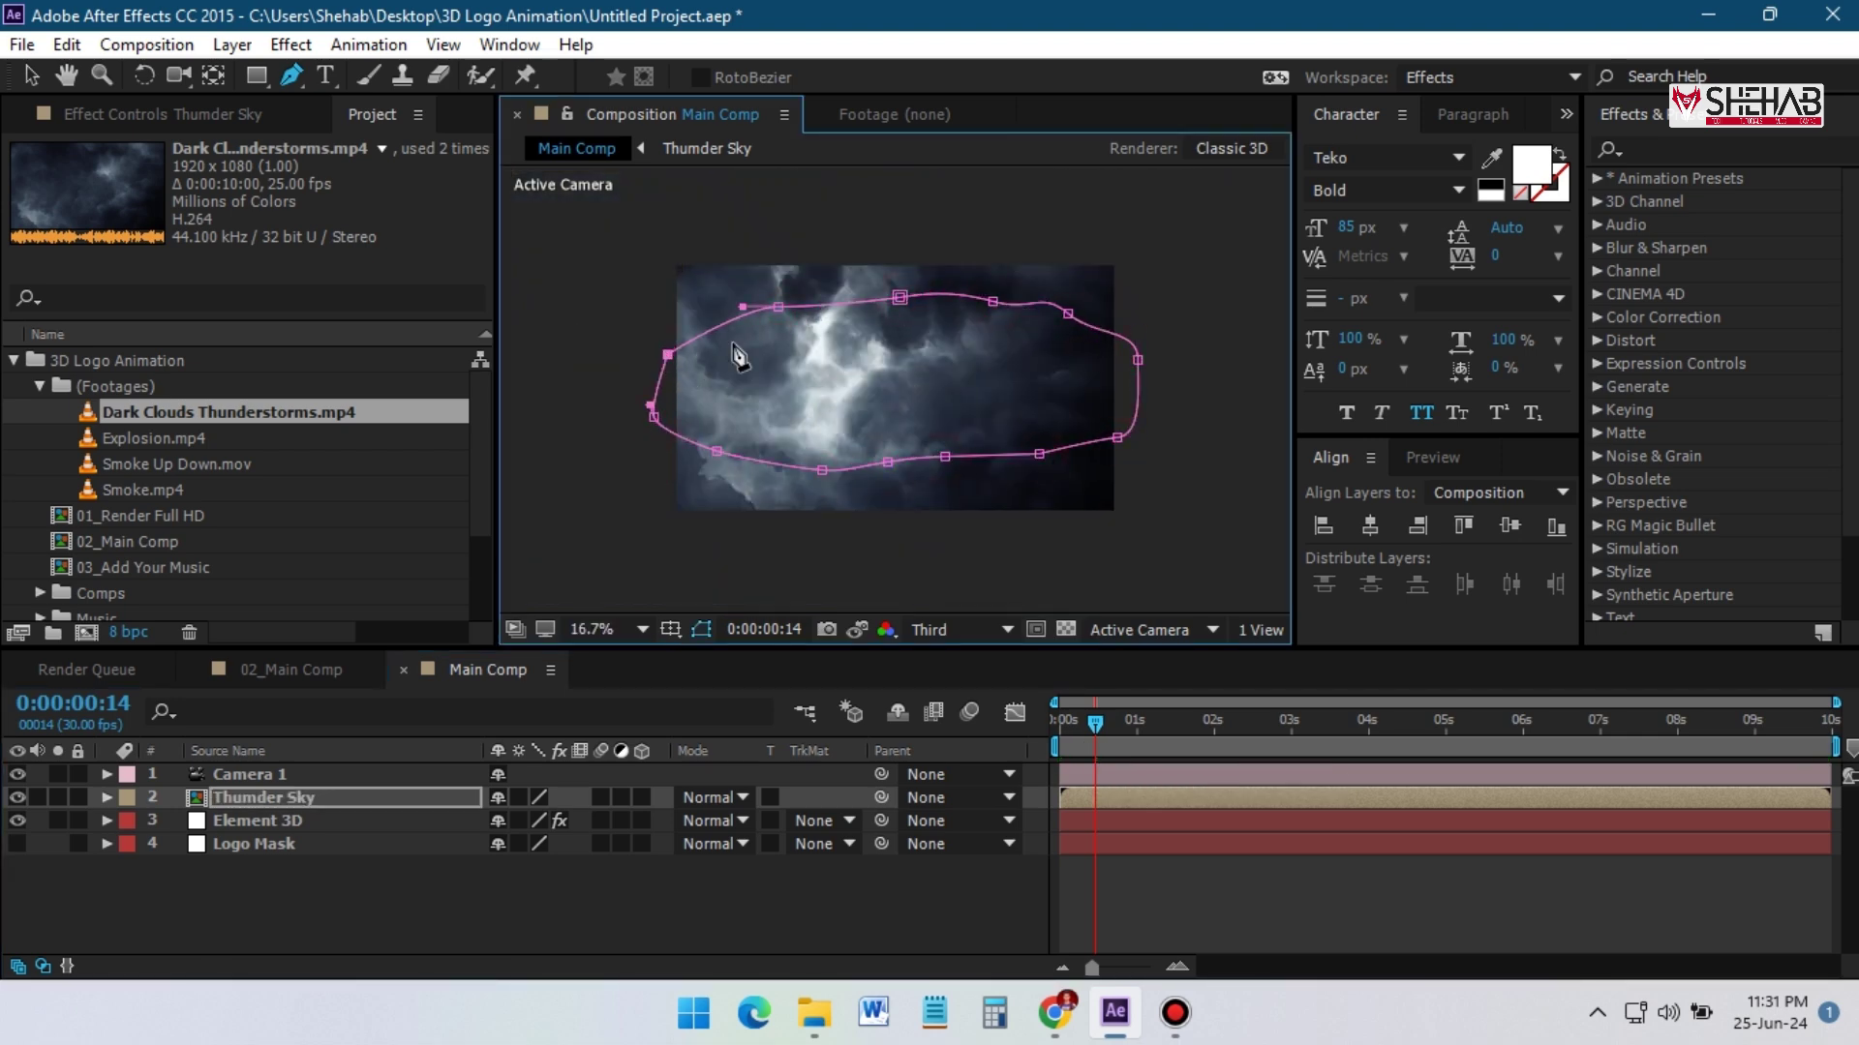
{"action": "left_click", "coordinate": [667, 354]}
{"action": "key", "text": "shift+slash"}
{"action": "key", "text": "v"}
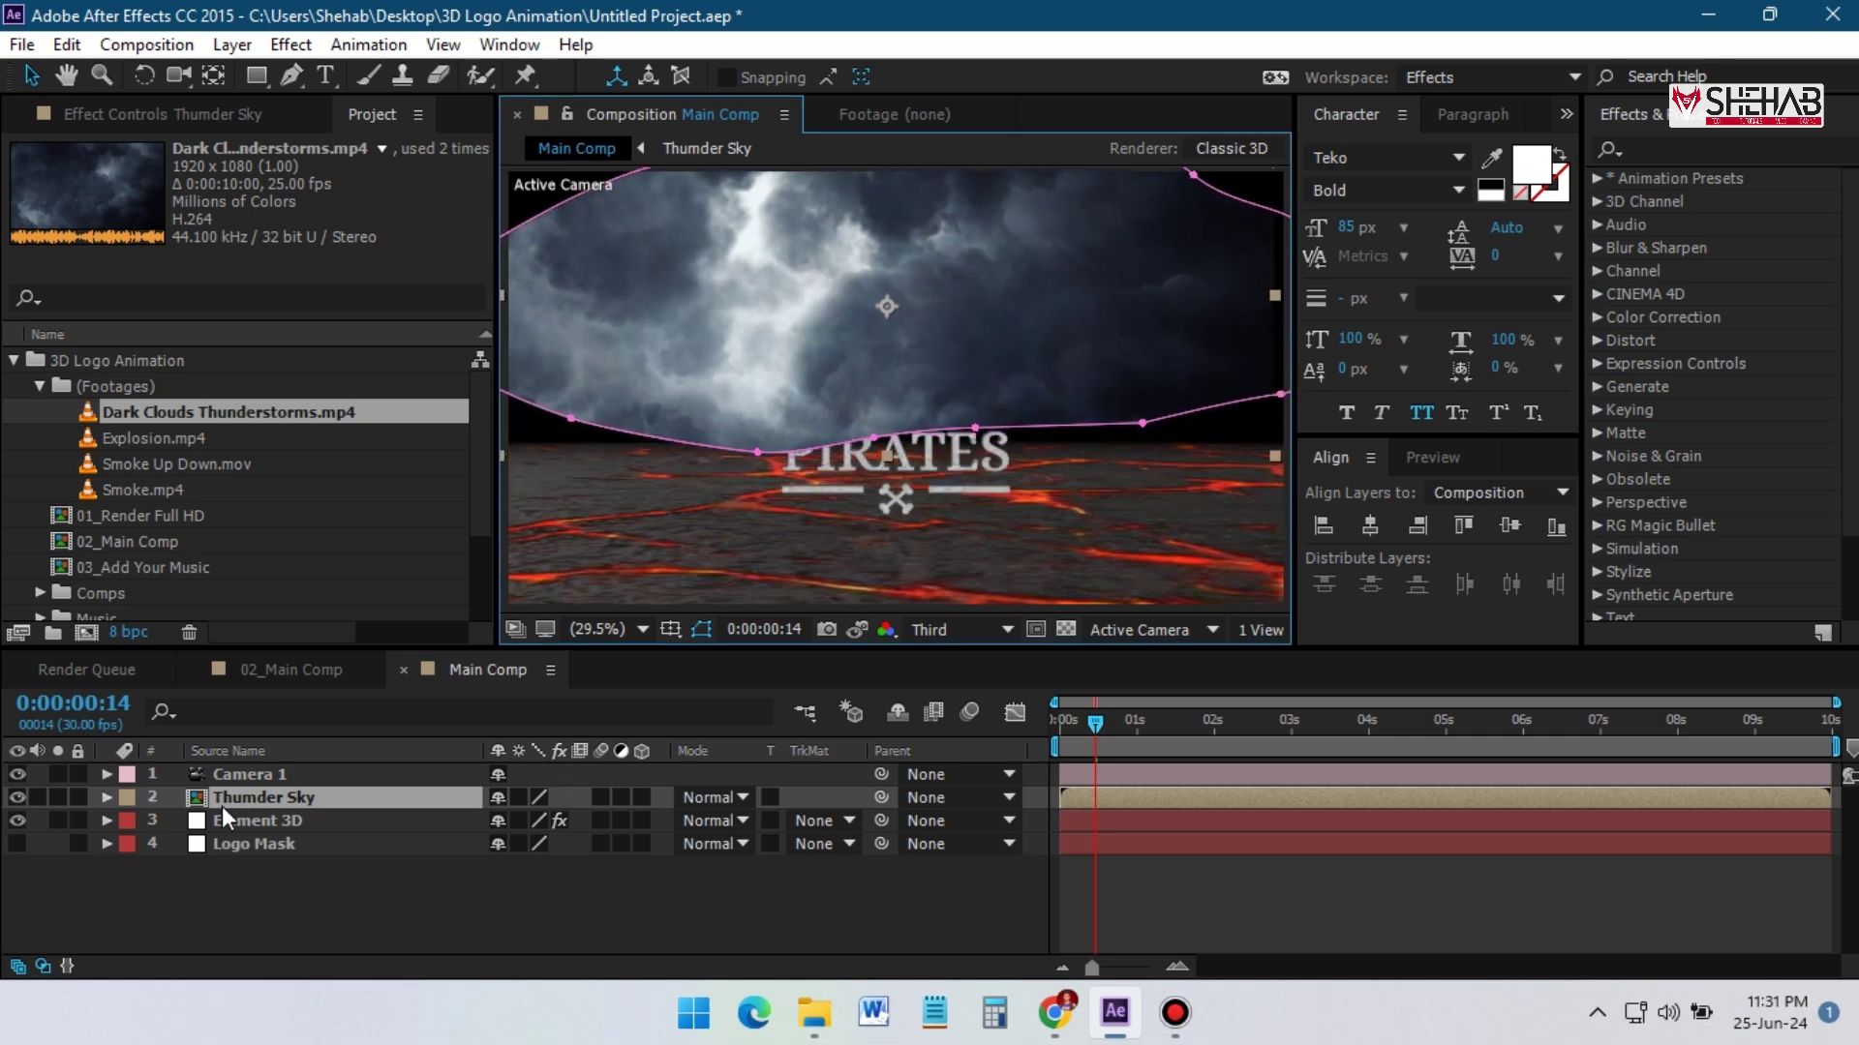
Feather the sky mask to 257 pixels and reshape its lower edge above the lava ground
{"action": "left_click", "coordinate": [223, 796]}
{"action": "key", "text": "m"}
{"action": "key", "text": "m"}
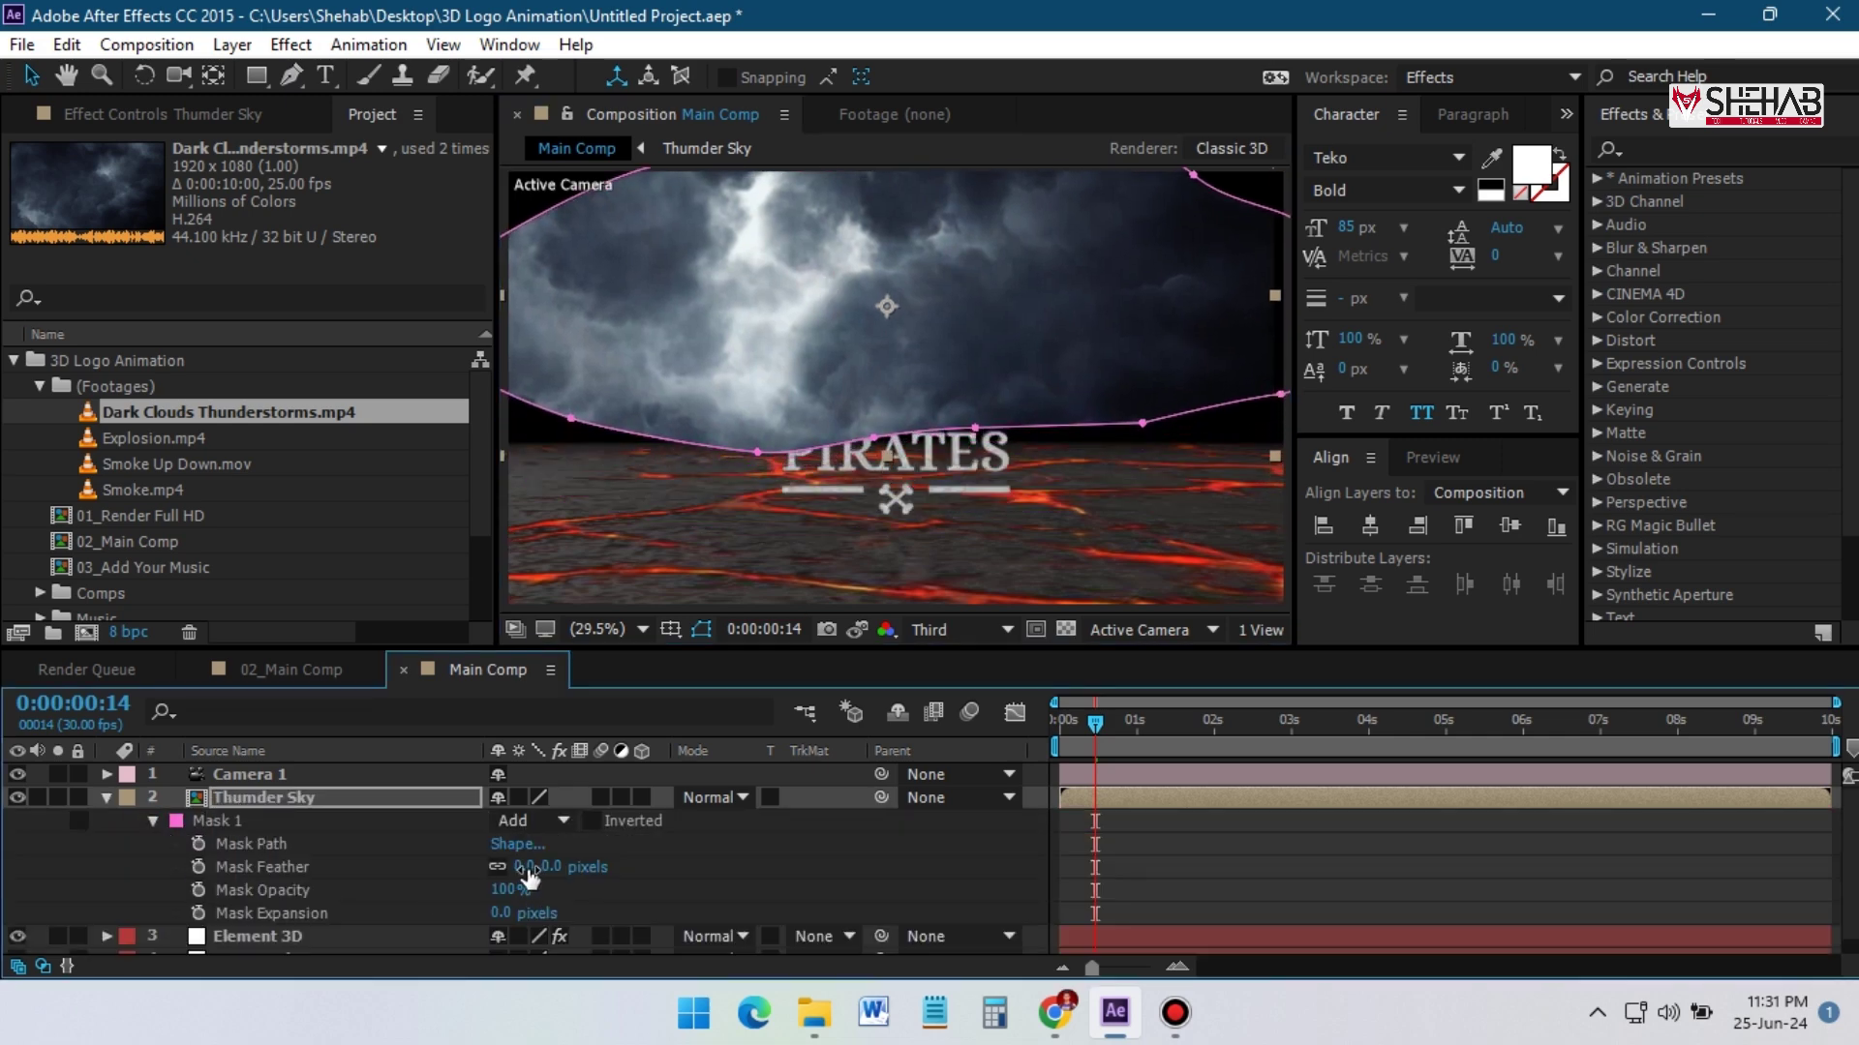
{"action": "left_click_drag", "start_coordinate": [528, 867], "coordinate": [1045, 835]}
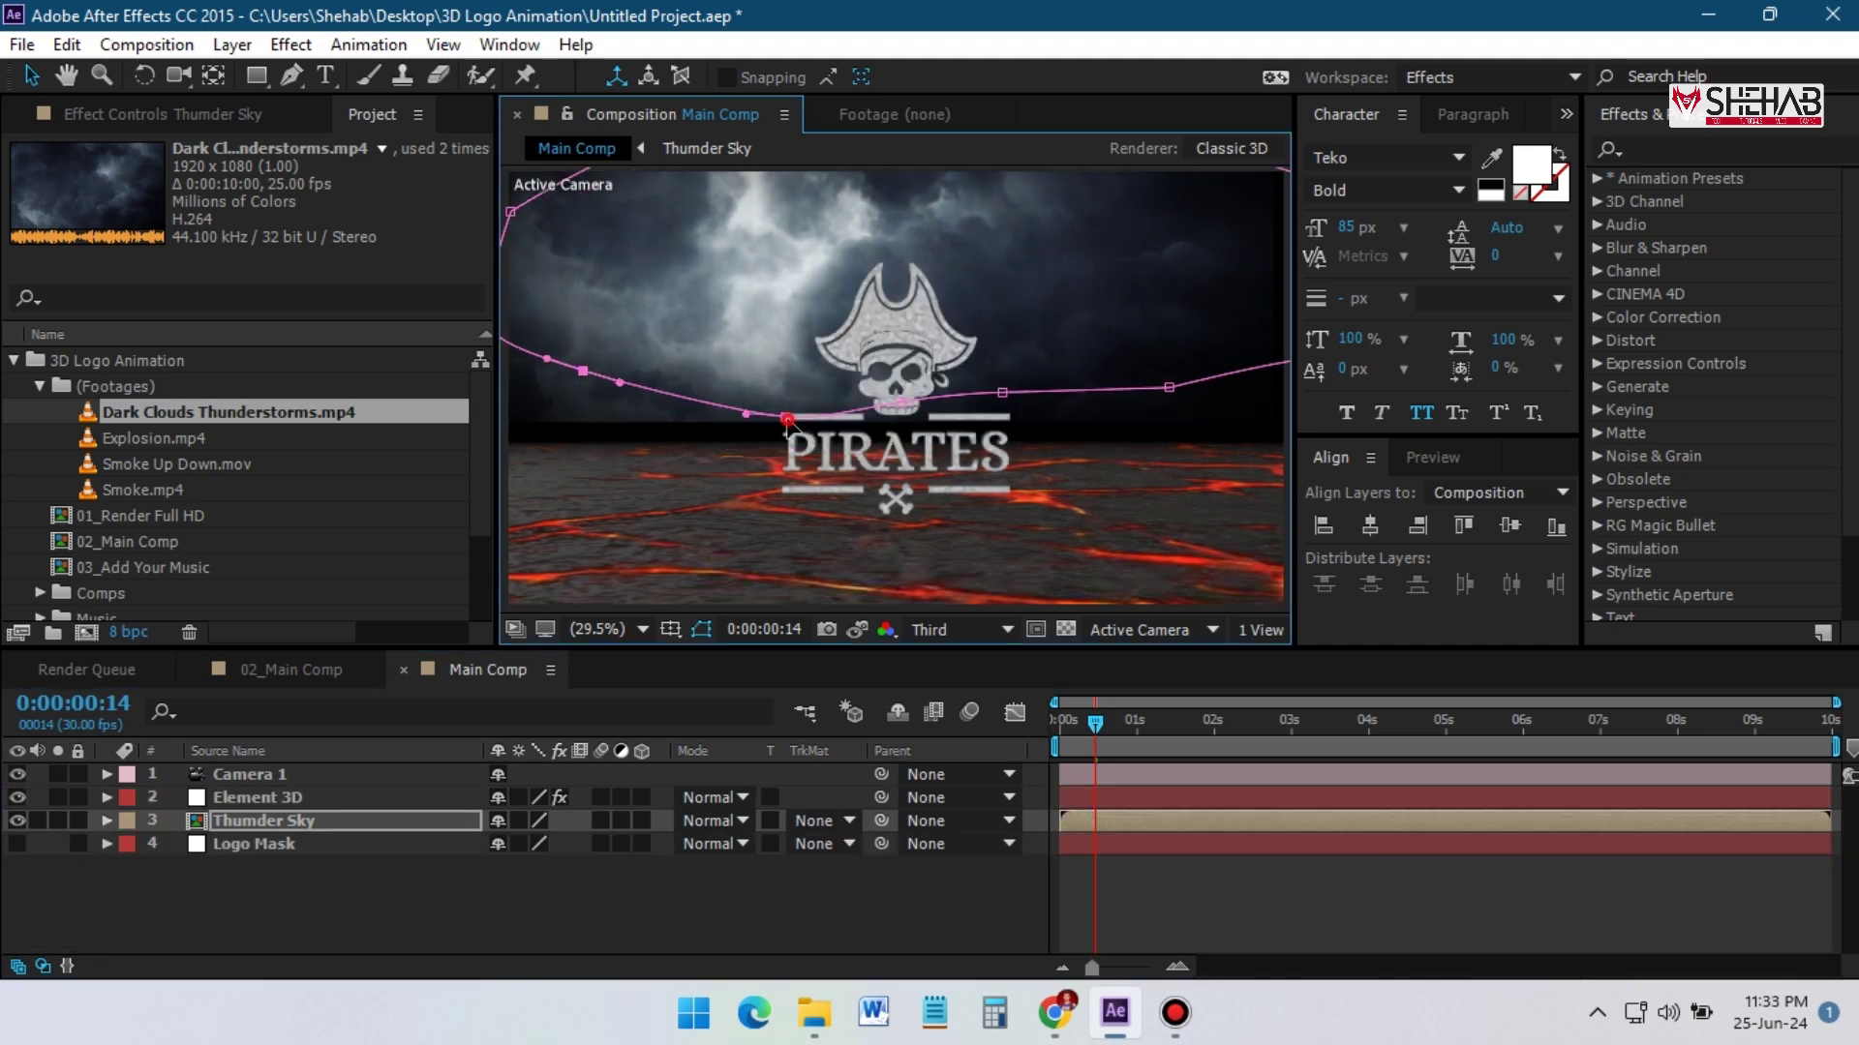
{"action": "left_click_drag", "start_coordinate": [784, 416], "coordinate": [783, 390]}
{"action": "left_click_drag", "start_coordinate": [1002, 392], "coordinate": [1027, 392]}
{"action": "left_click_drag", "start_coordinate": [1169, 387], "coordinate": [1213, 381]}
{"action": "left_click_drag", "start_coordinate": [583, 371], "coordinate": [570, 315]}
{"action": "left_click_drag", "start_coordinate": [783, 390], "coordinate": [812, 361]}
At the one-second mark, expand Element 3D's first group and its Aux Channel 1 settings
{"action": "left_click", "coordinate": [237, 820]}
{"action": "left_click", "coordinate": [254, 796]}
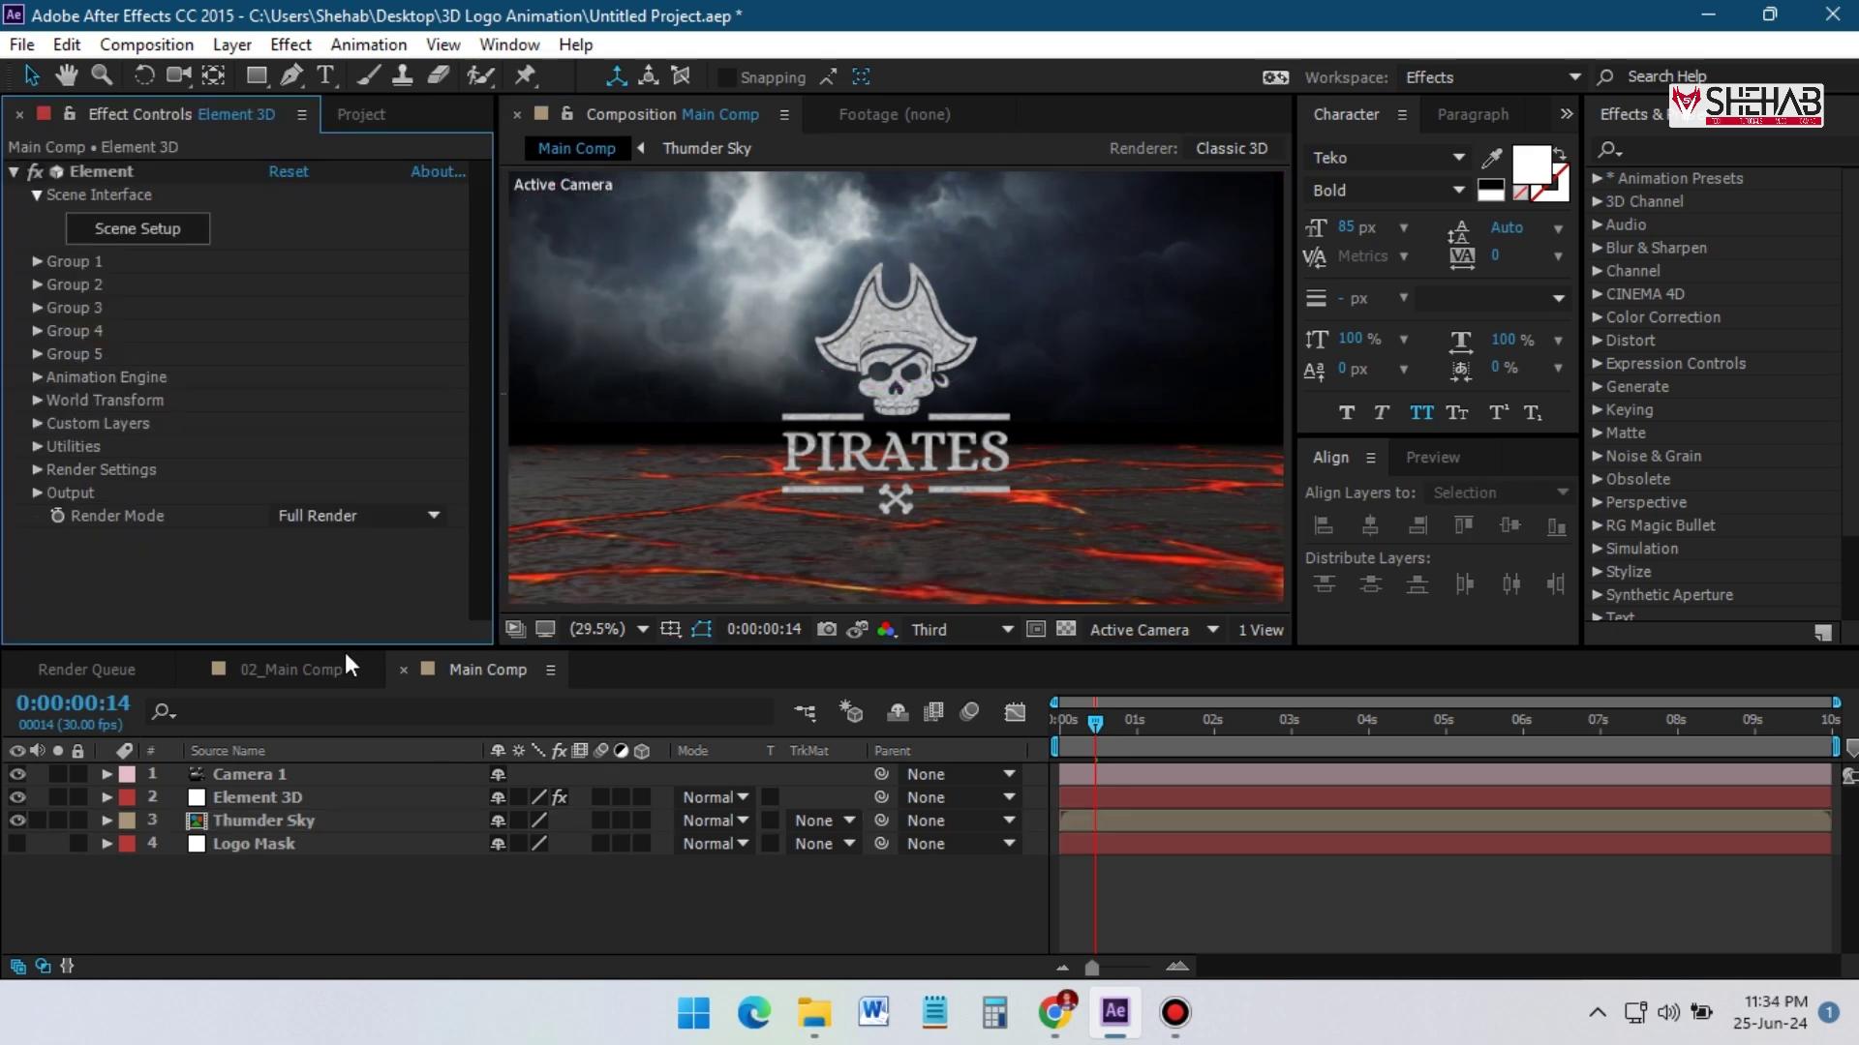
{"action": "left_click", "coordinate": [36, 262]}
{"action": "left_click", "coordinate": [1137, 726]}
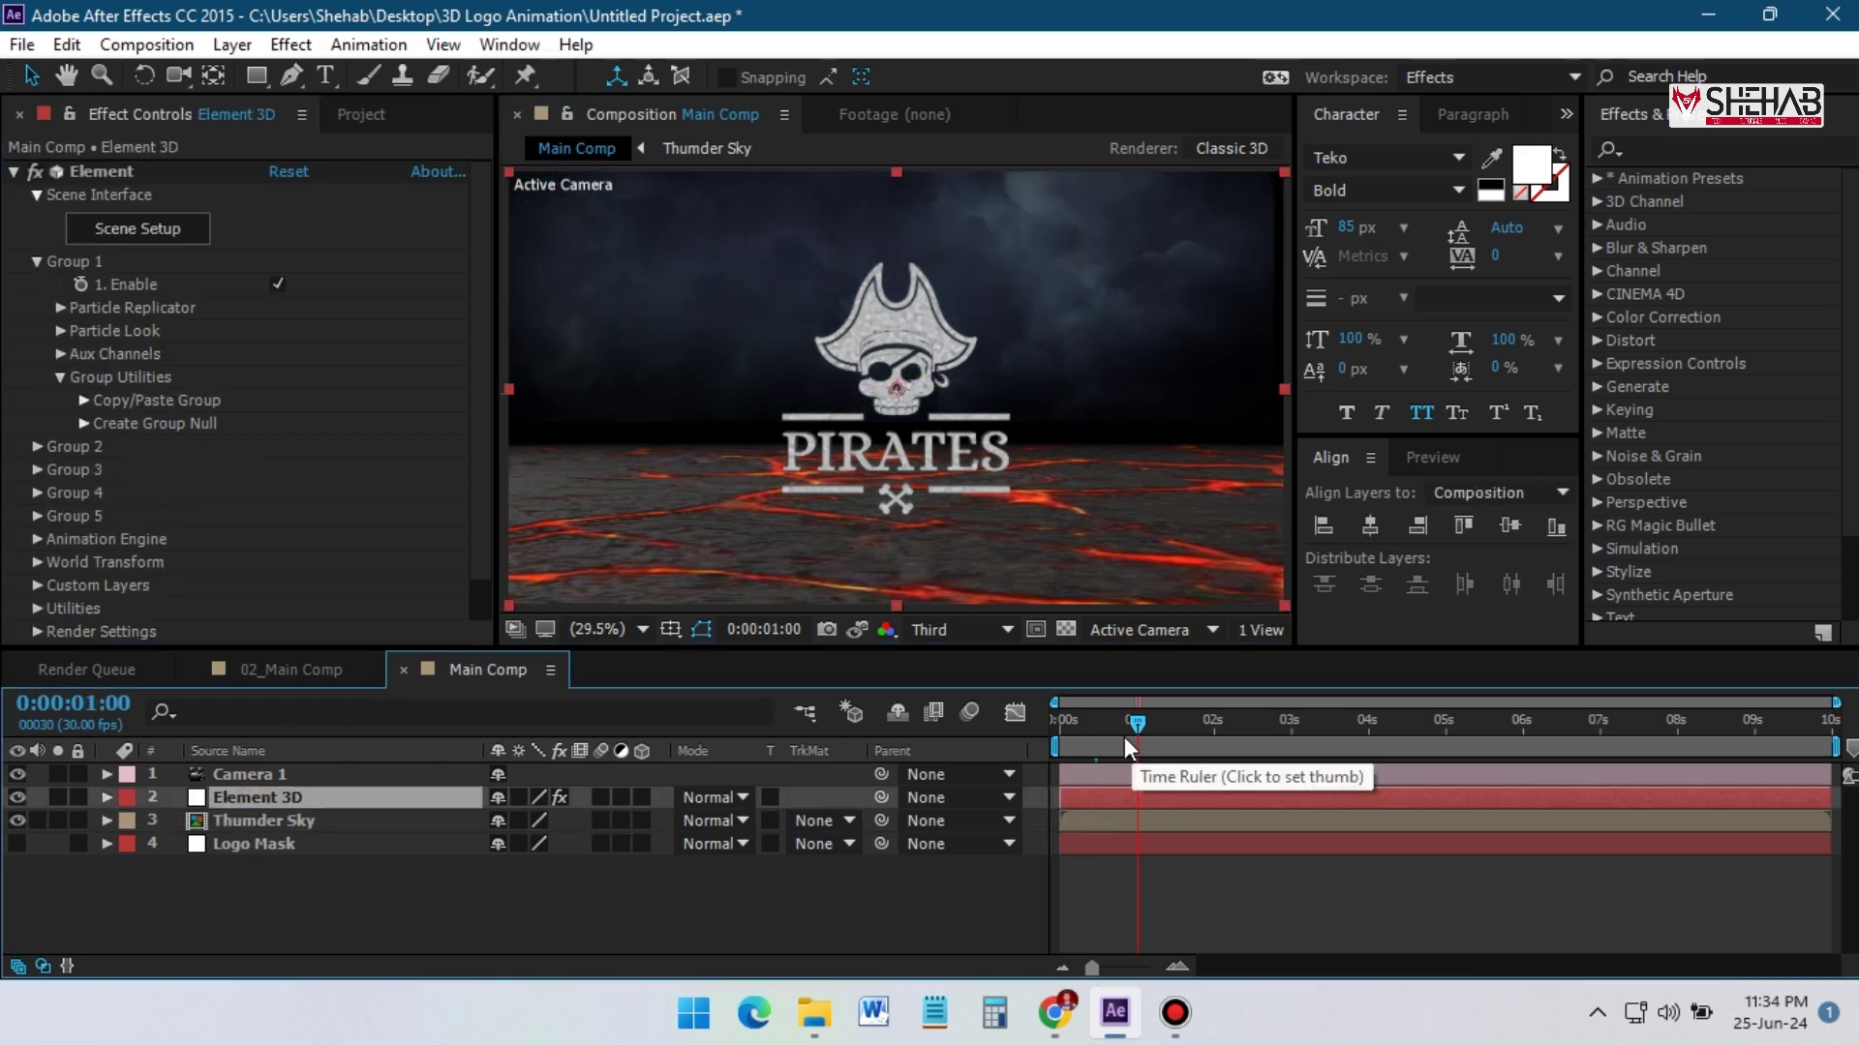
{"action": "left_click", "coordinate": [59, 352]}
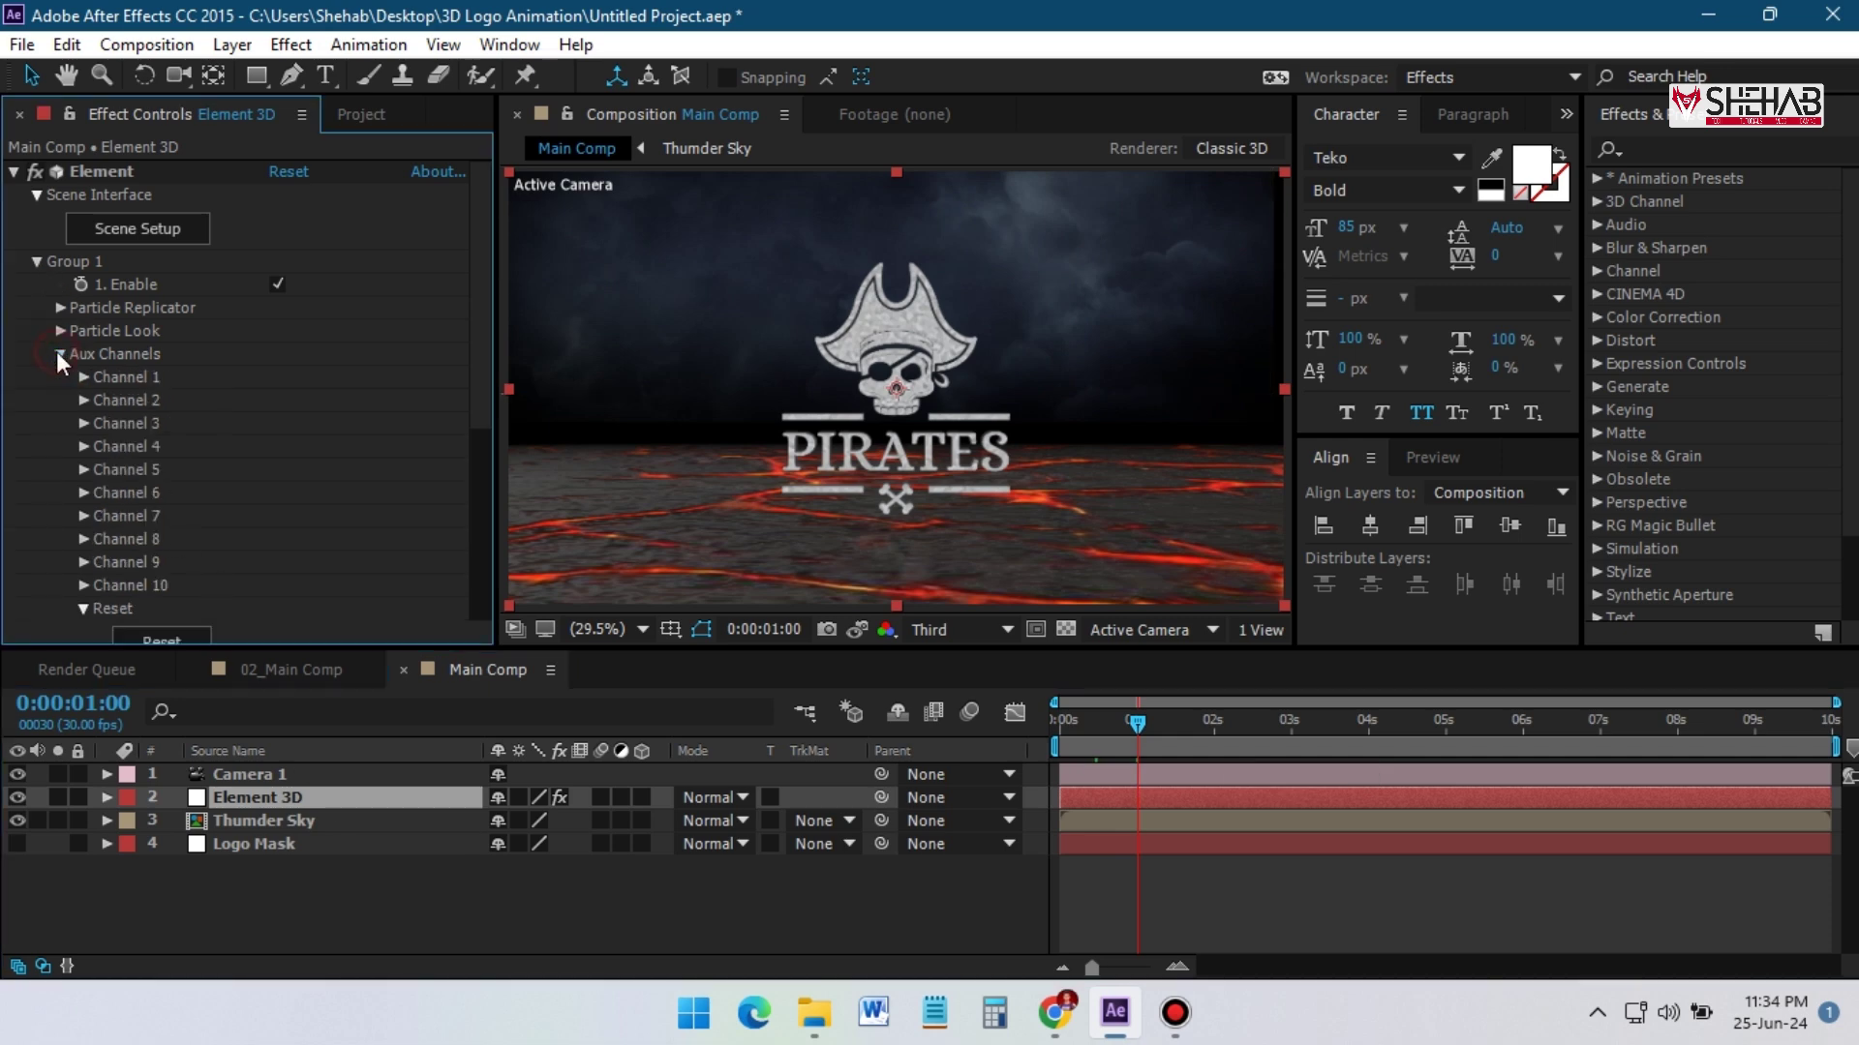
{"action": "left_click", "coordinate": [84, 357]}
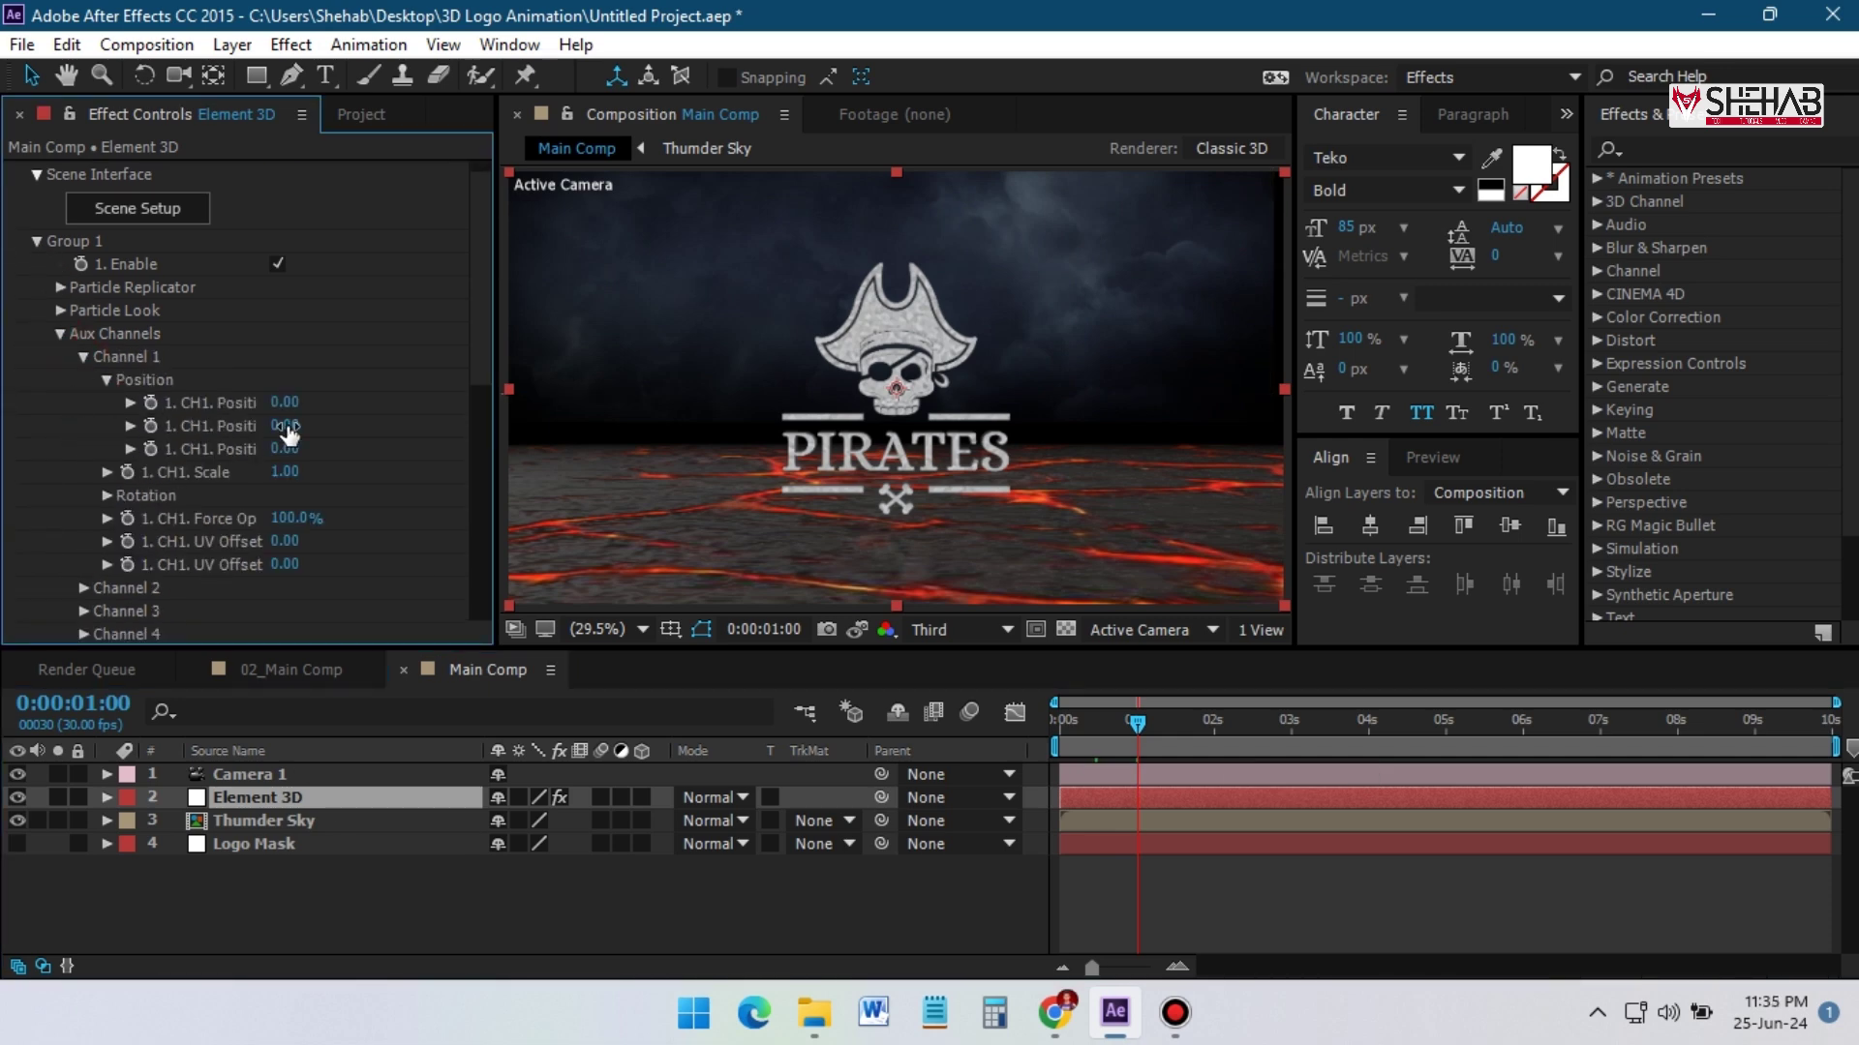
Keyframe CH1 Position Y so the PIRATES logo drops from −3.56 to 0 by one second
{"action": "left_click_drag", "start_coordinate": [284, 425], "coordinate": [180, 432]}
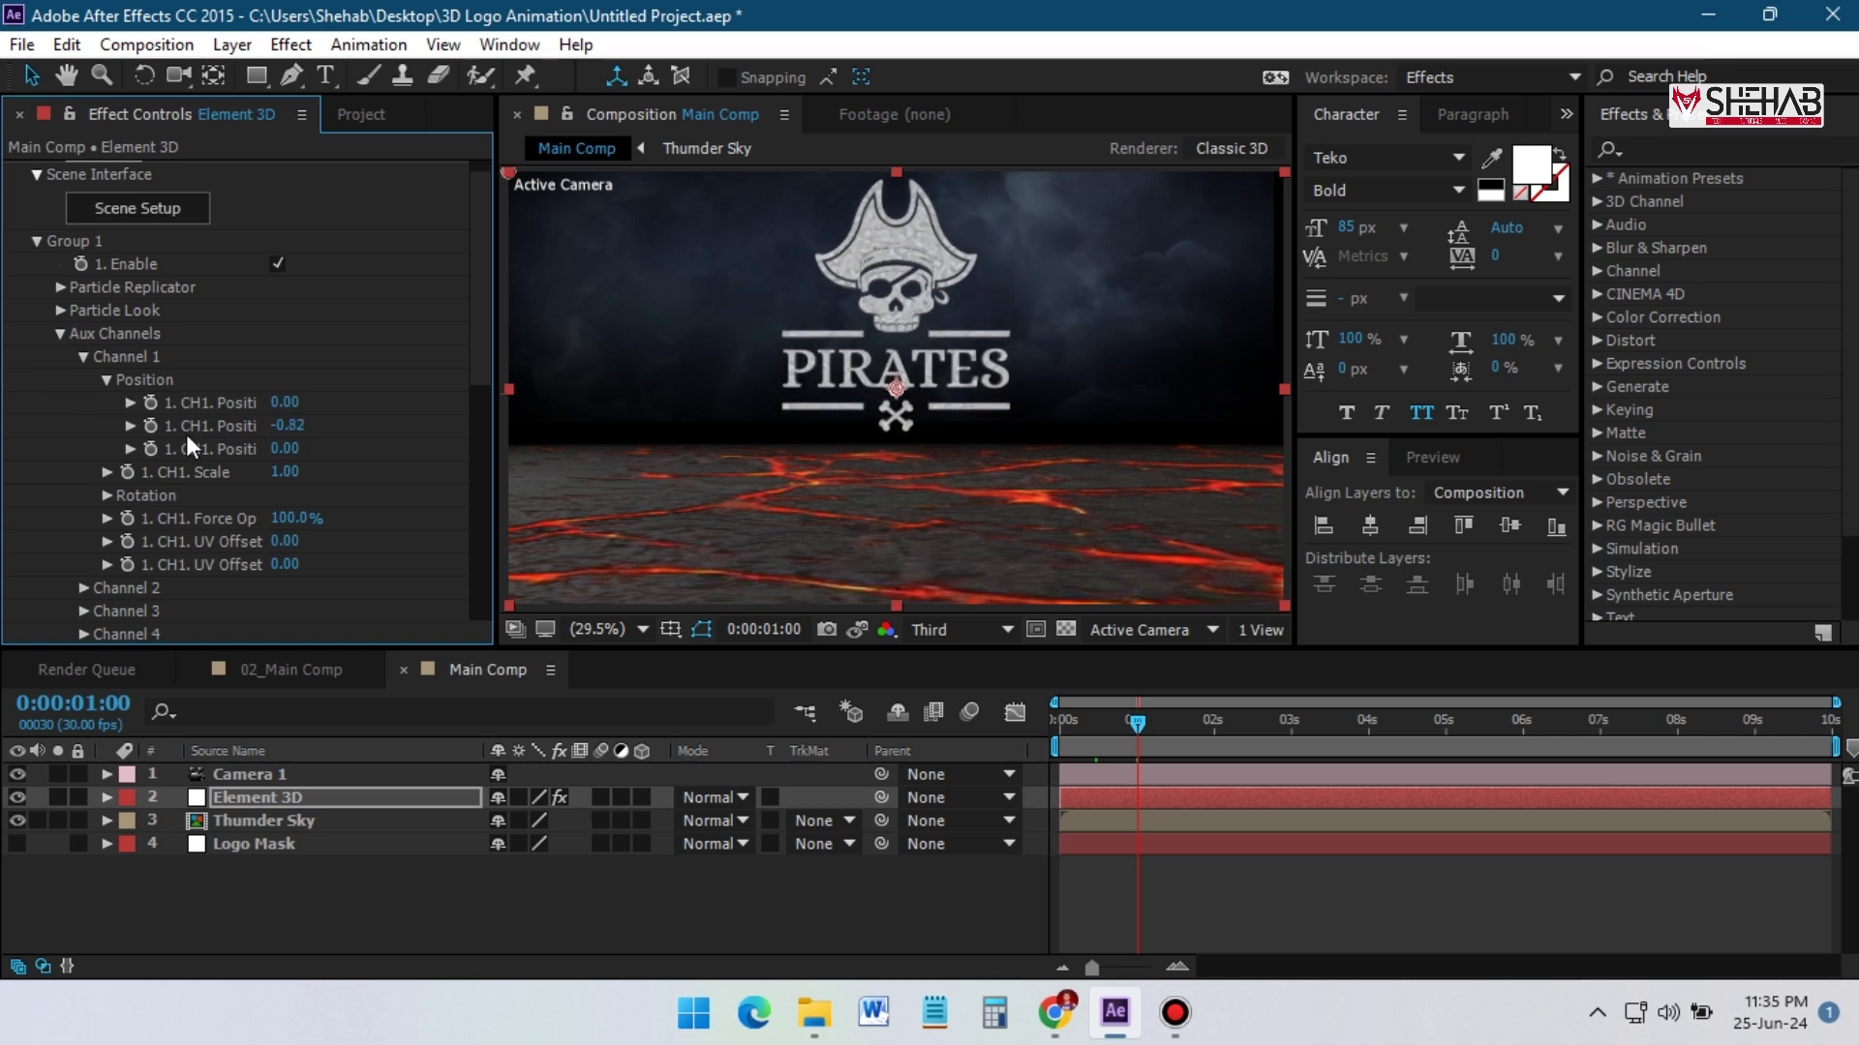
{"action": "key", "text": "ctrl+z"}
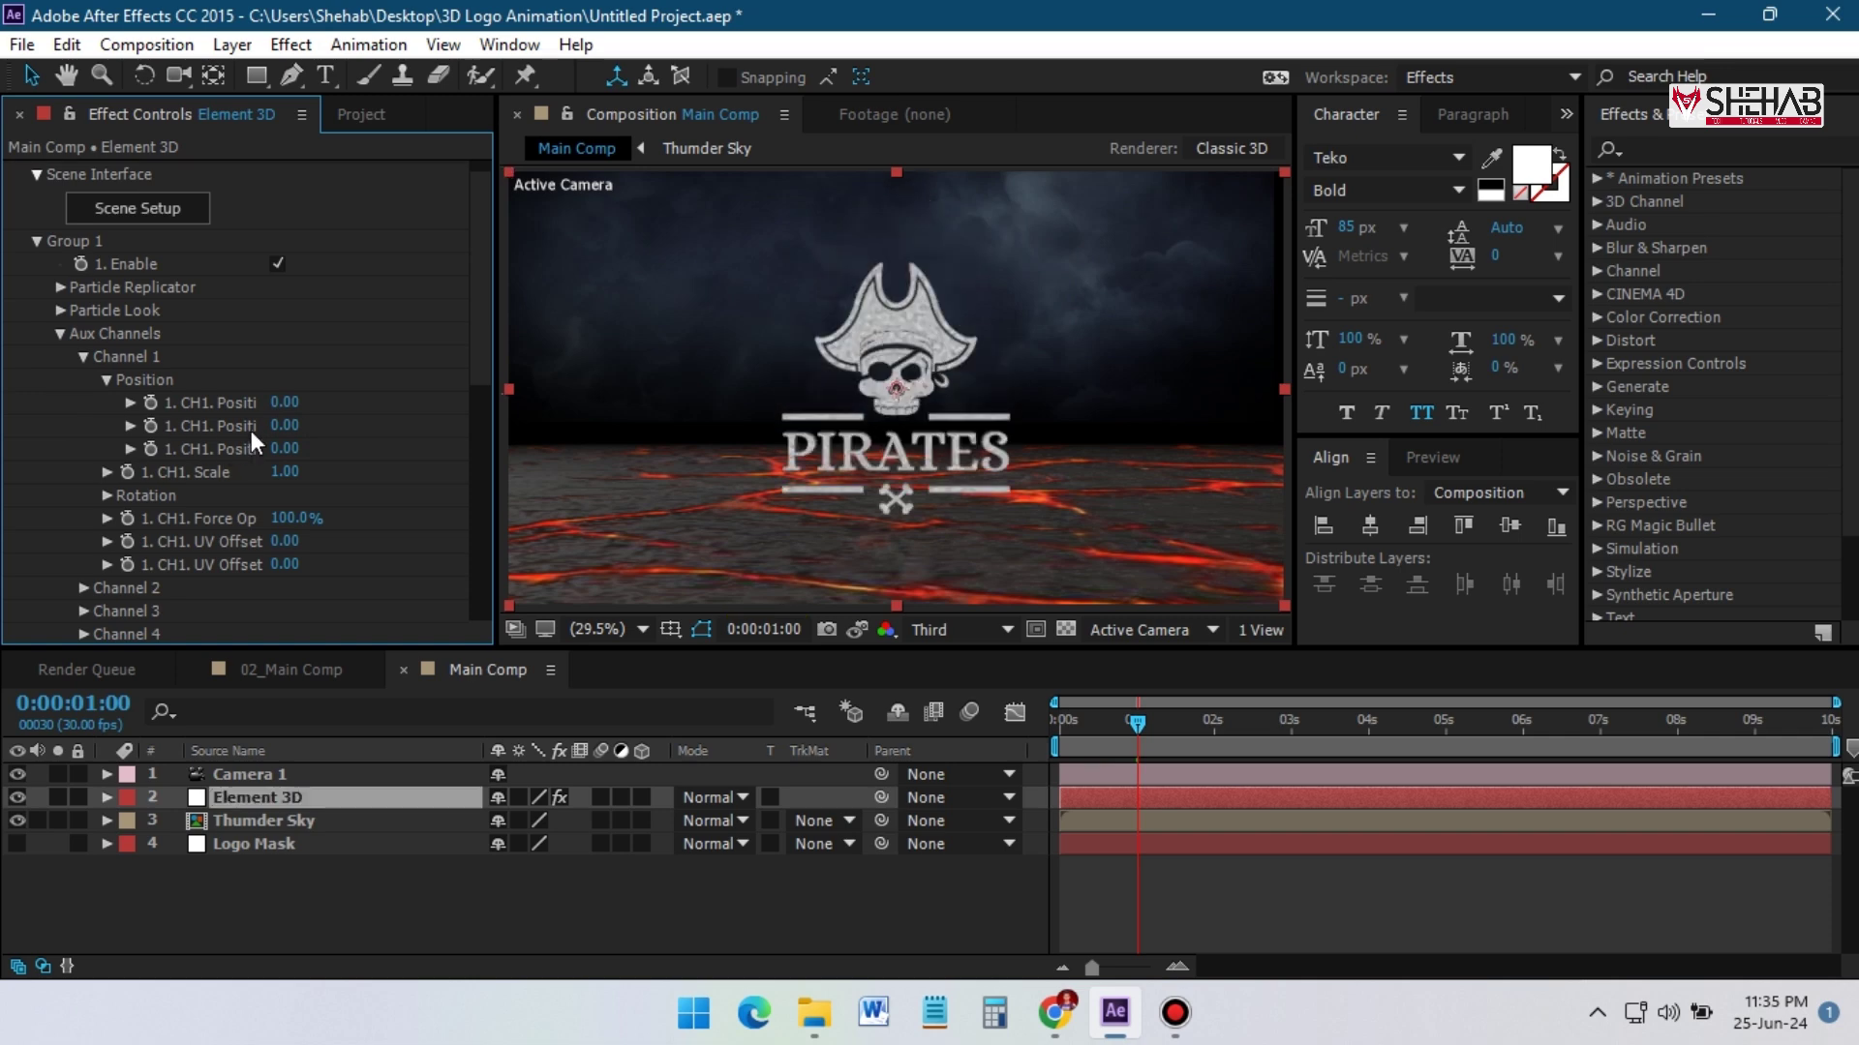
{"action": "left_click", "coordinate": [145, 426]}
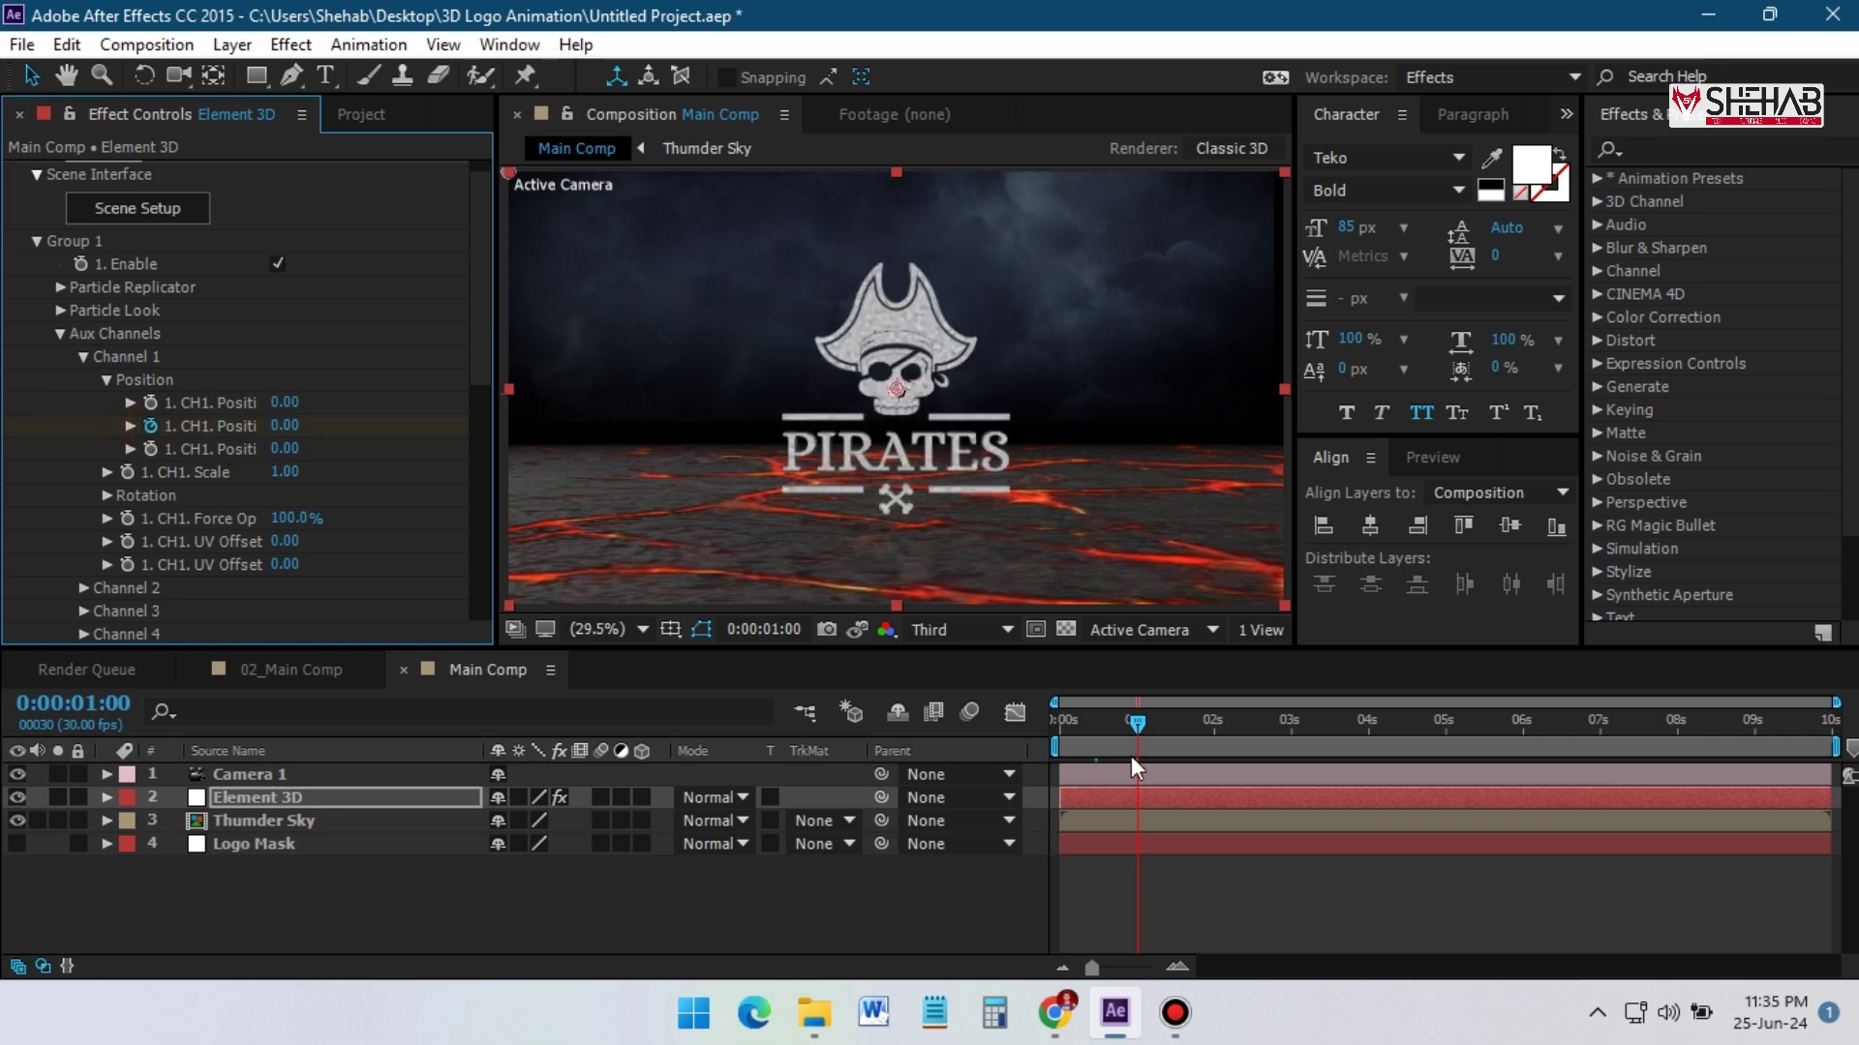
{"action": "left_click_drag", "start_coordinate": [1137, 736], "coordinate": [984, 750]}
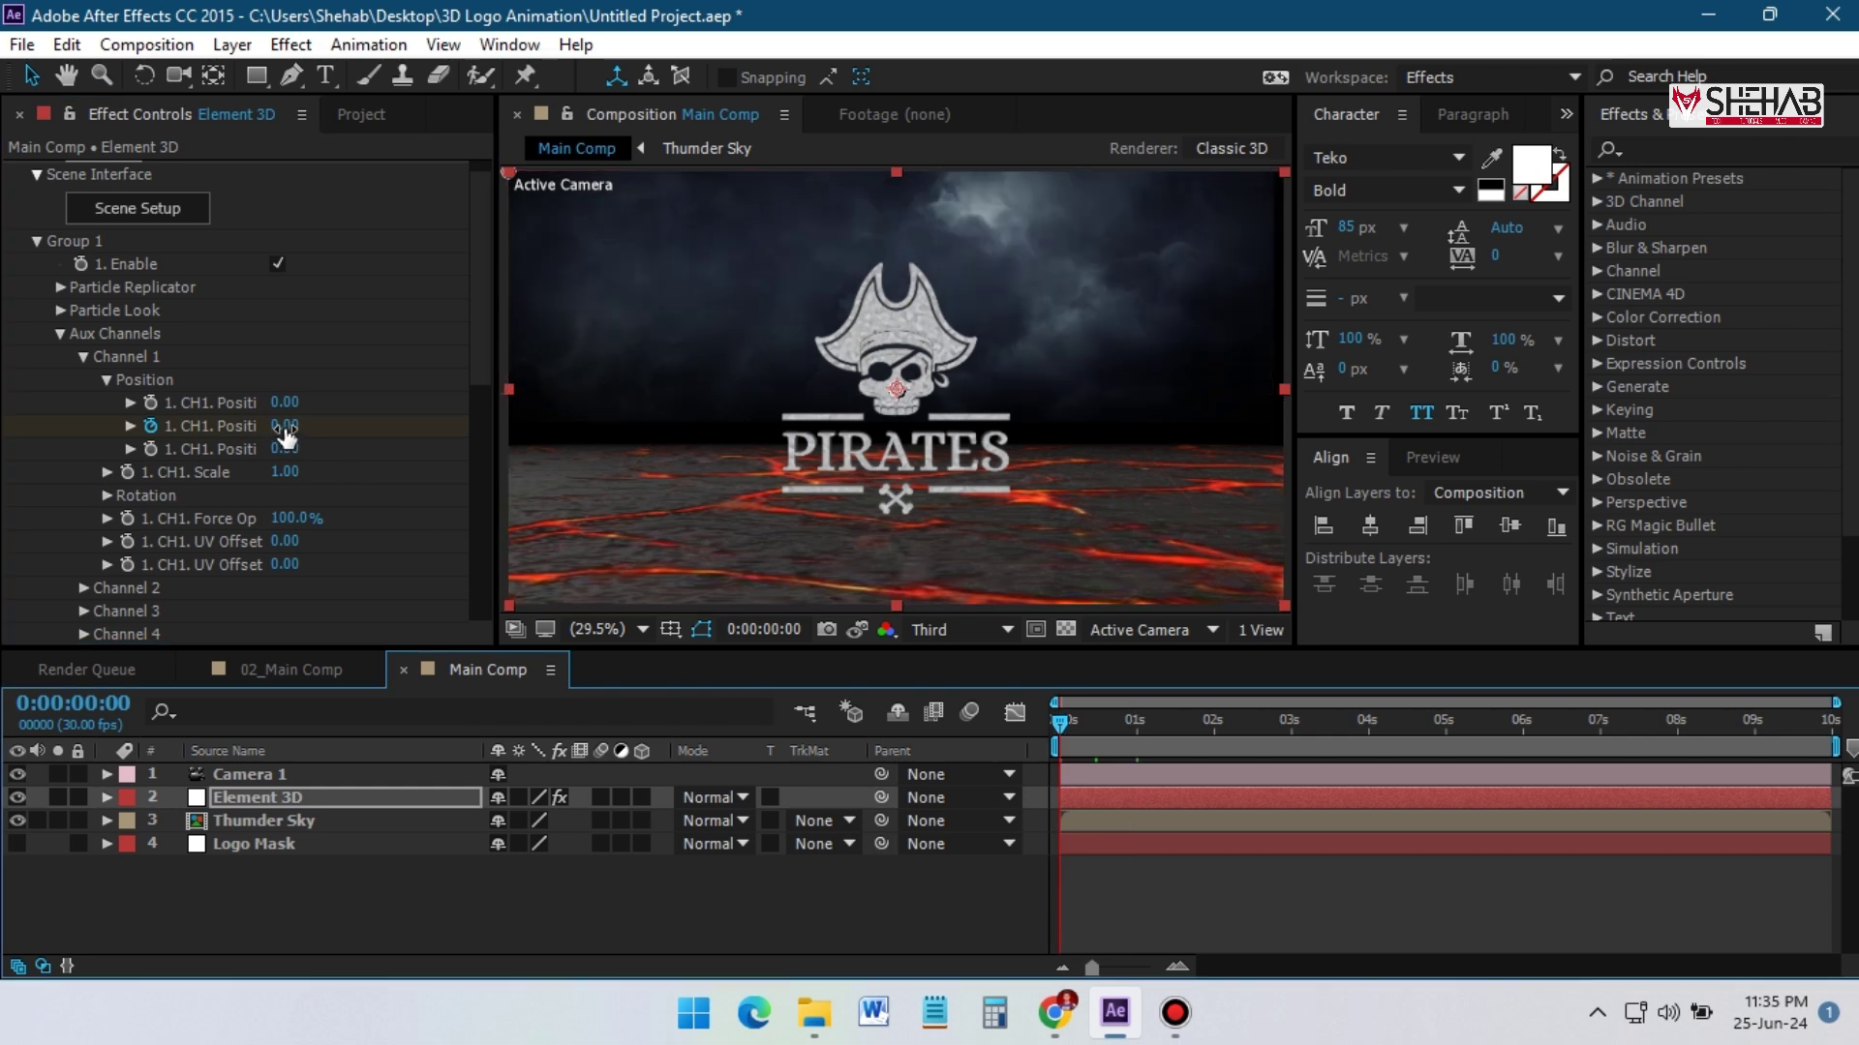
{"action": "left_click_drag", "start_coordinate": [283, 426], "coordinate": [278, 469]}
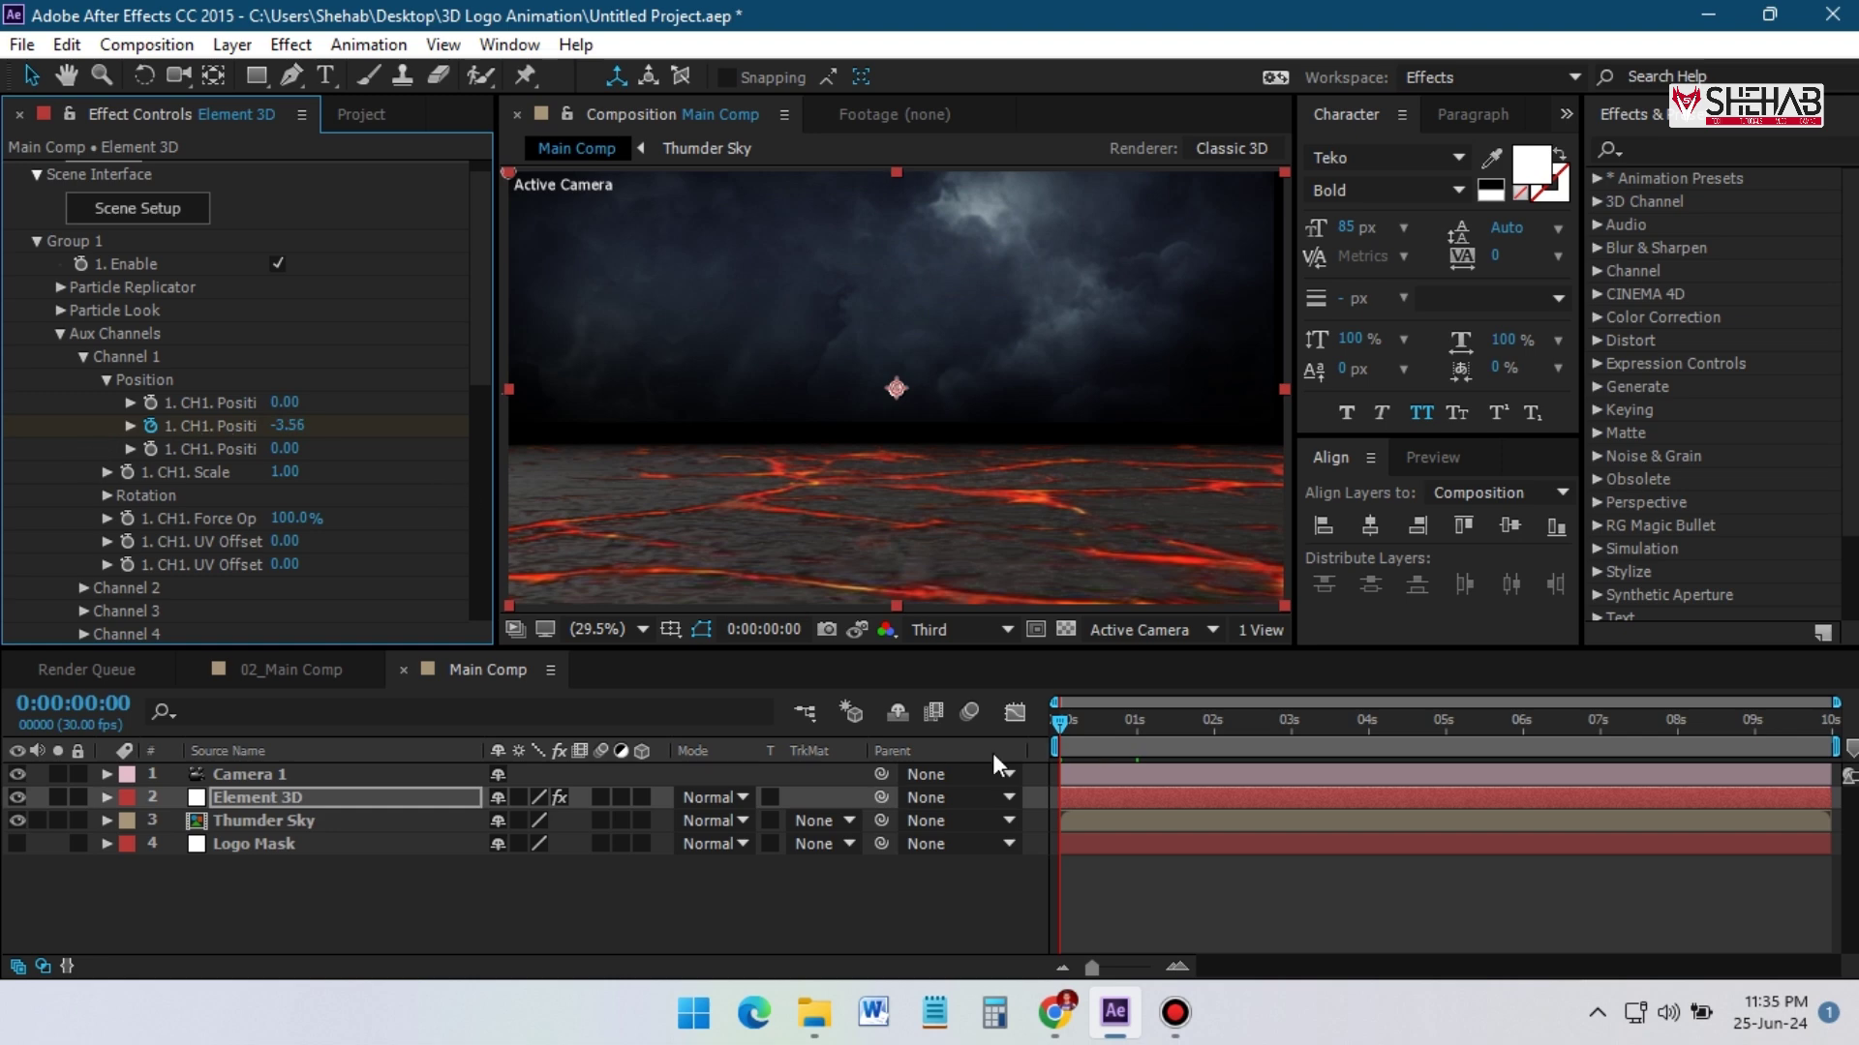
{"action": "left_click", "coordinate": [1198, 804]}
{"action": "key", "text": "space"}
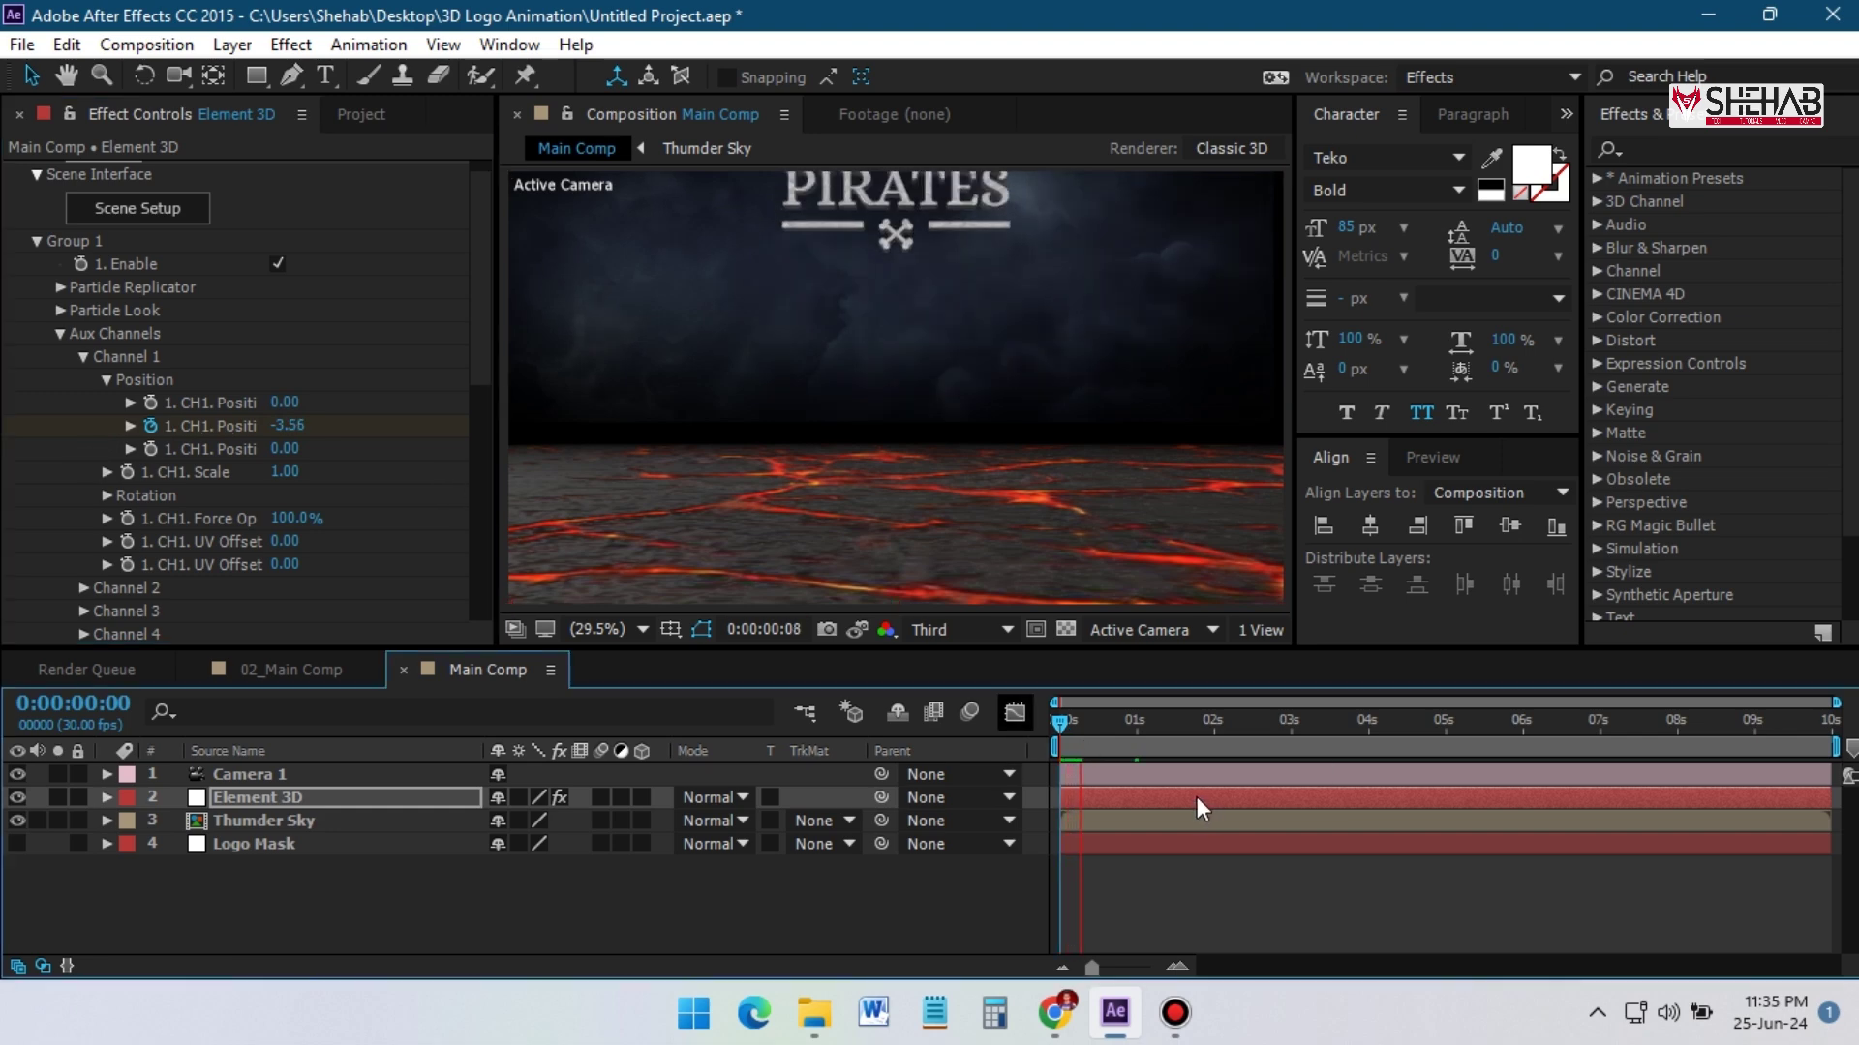
{"action": "left_click", "coordinate": [279, 797]}
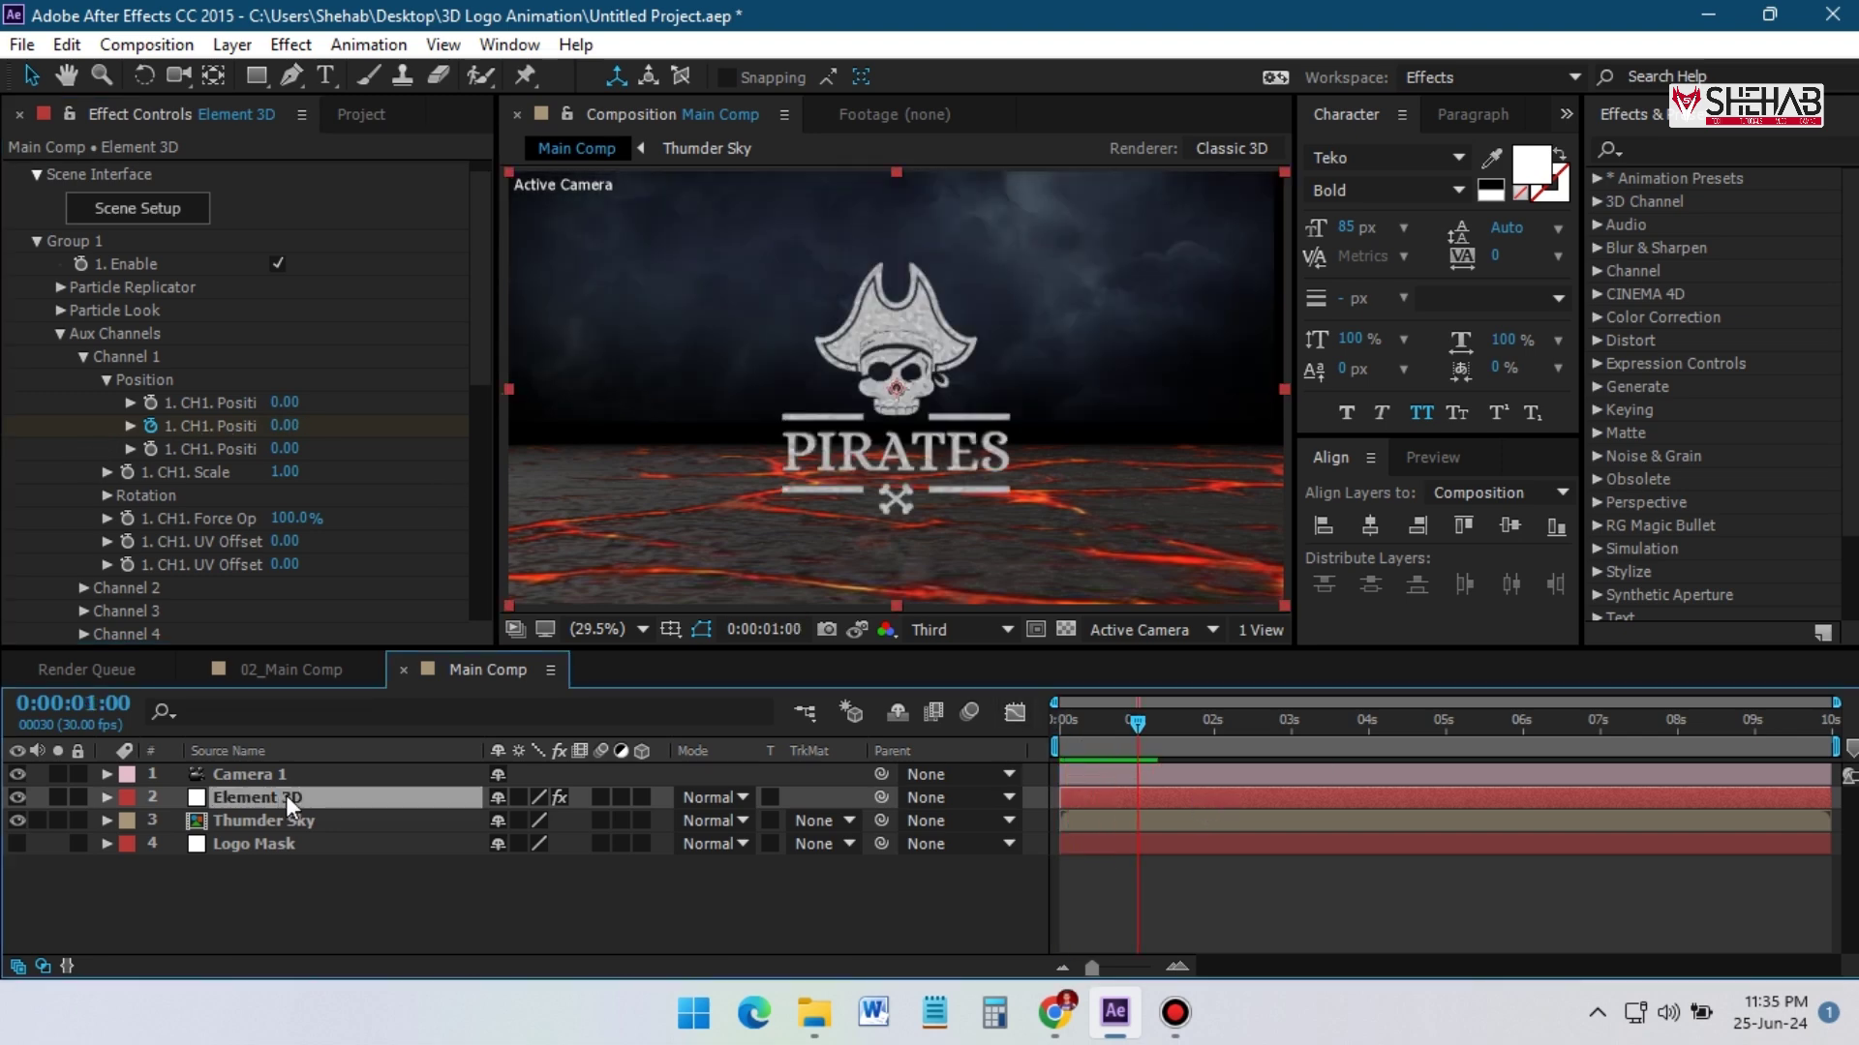
Keyframe CH1 Rotation X from 12° at the start to 0° at one second
{"action": "key", "text": "u"}
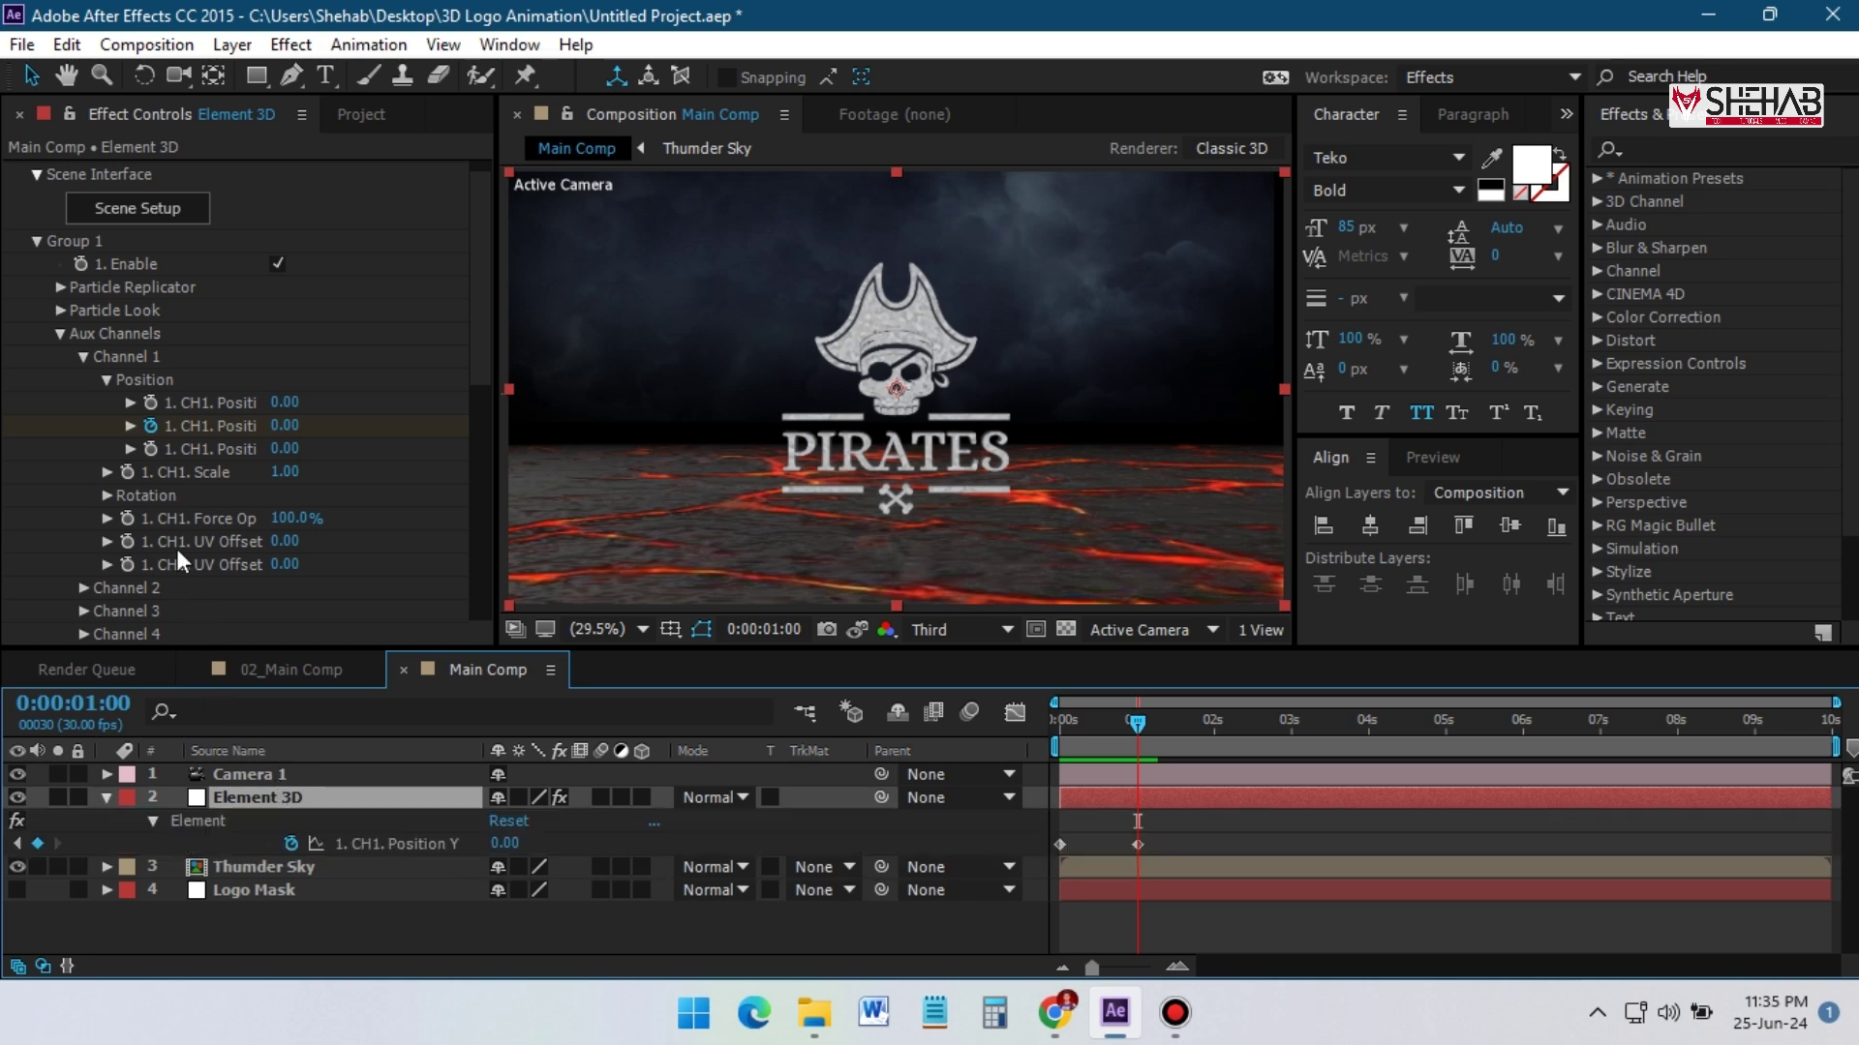
{"action": "left_click", "coordinate": [105, 494]}
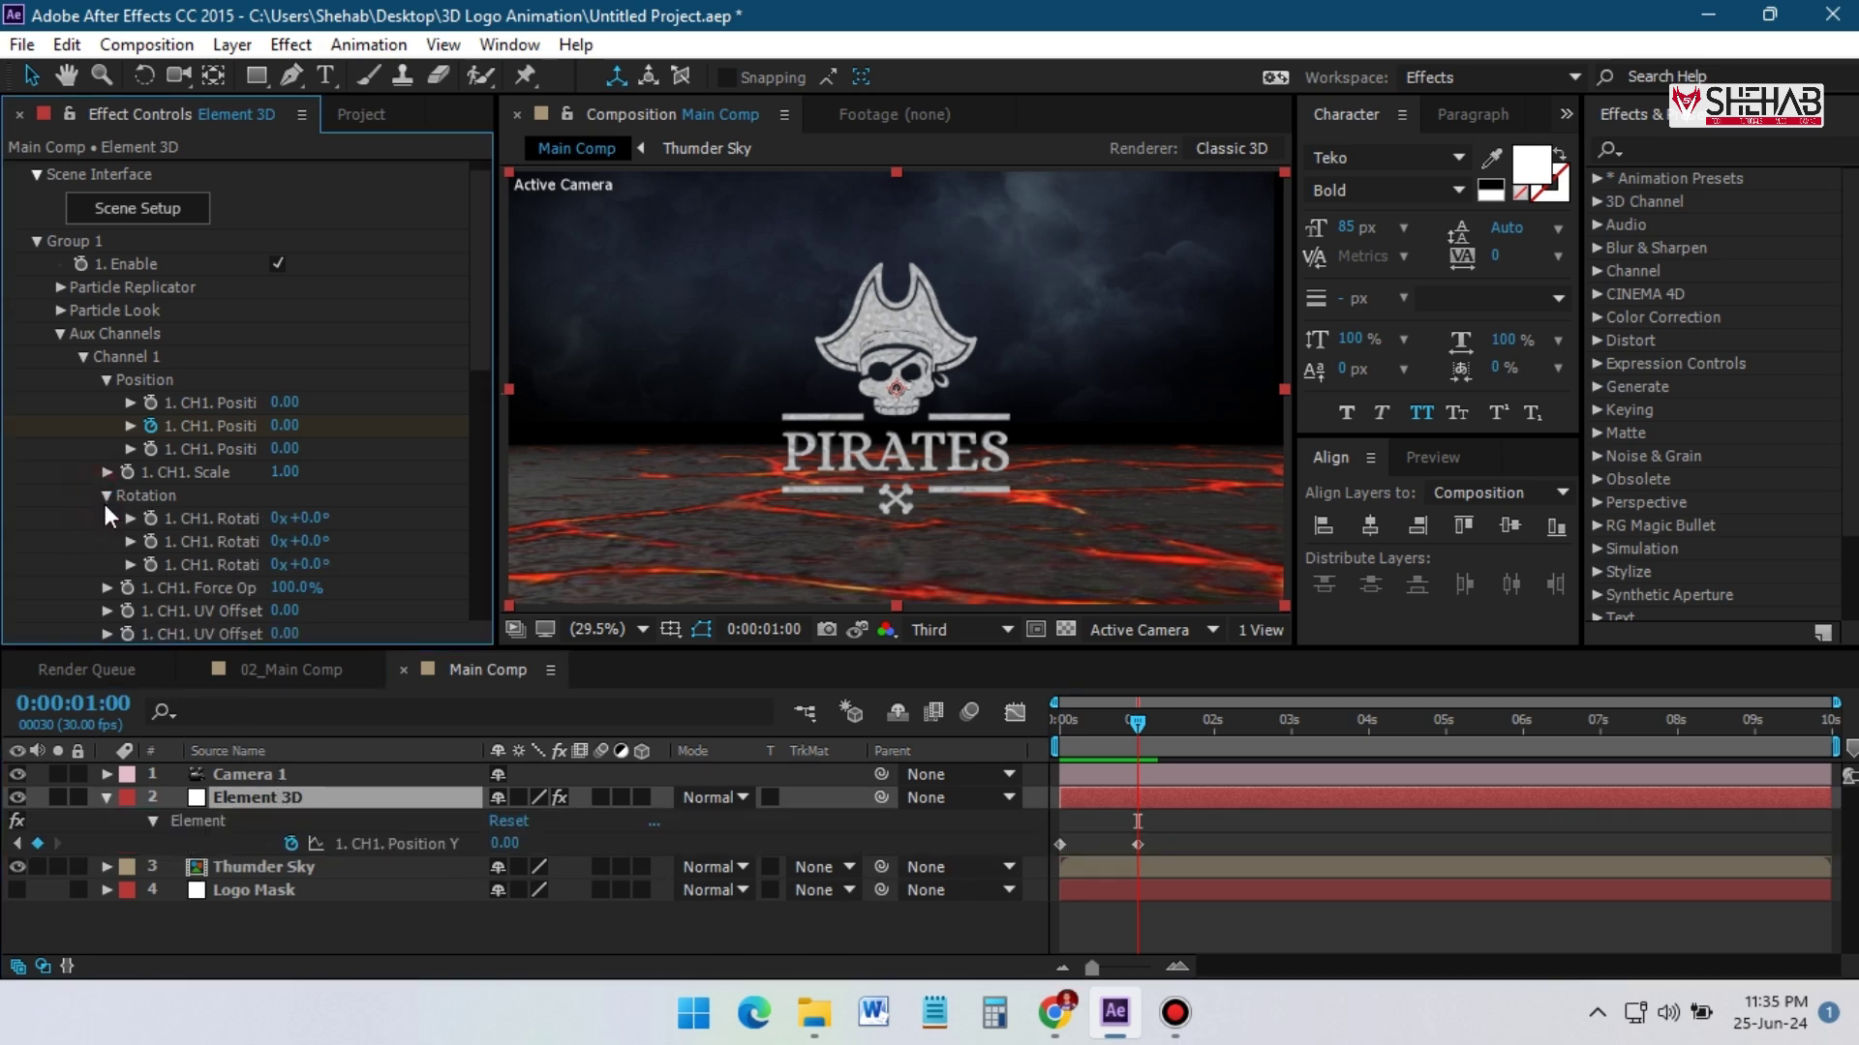
{"action": "left_click", "coordinate": [1107, 741]}
{"action": "left_click_drag", "start_coordinate": [280, 517], "coordinate": [321, 534]}
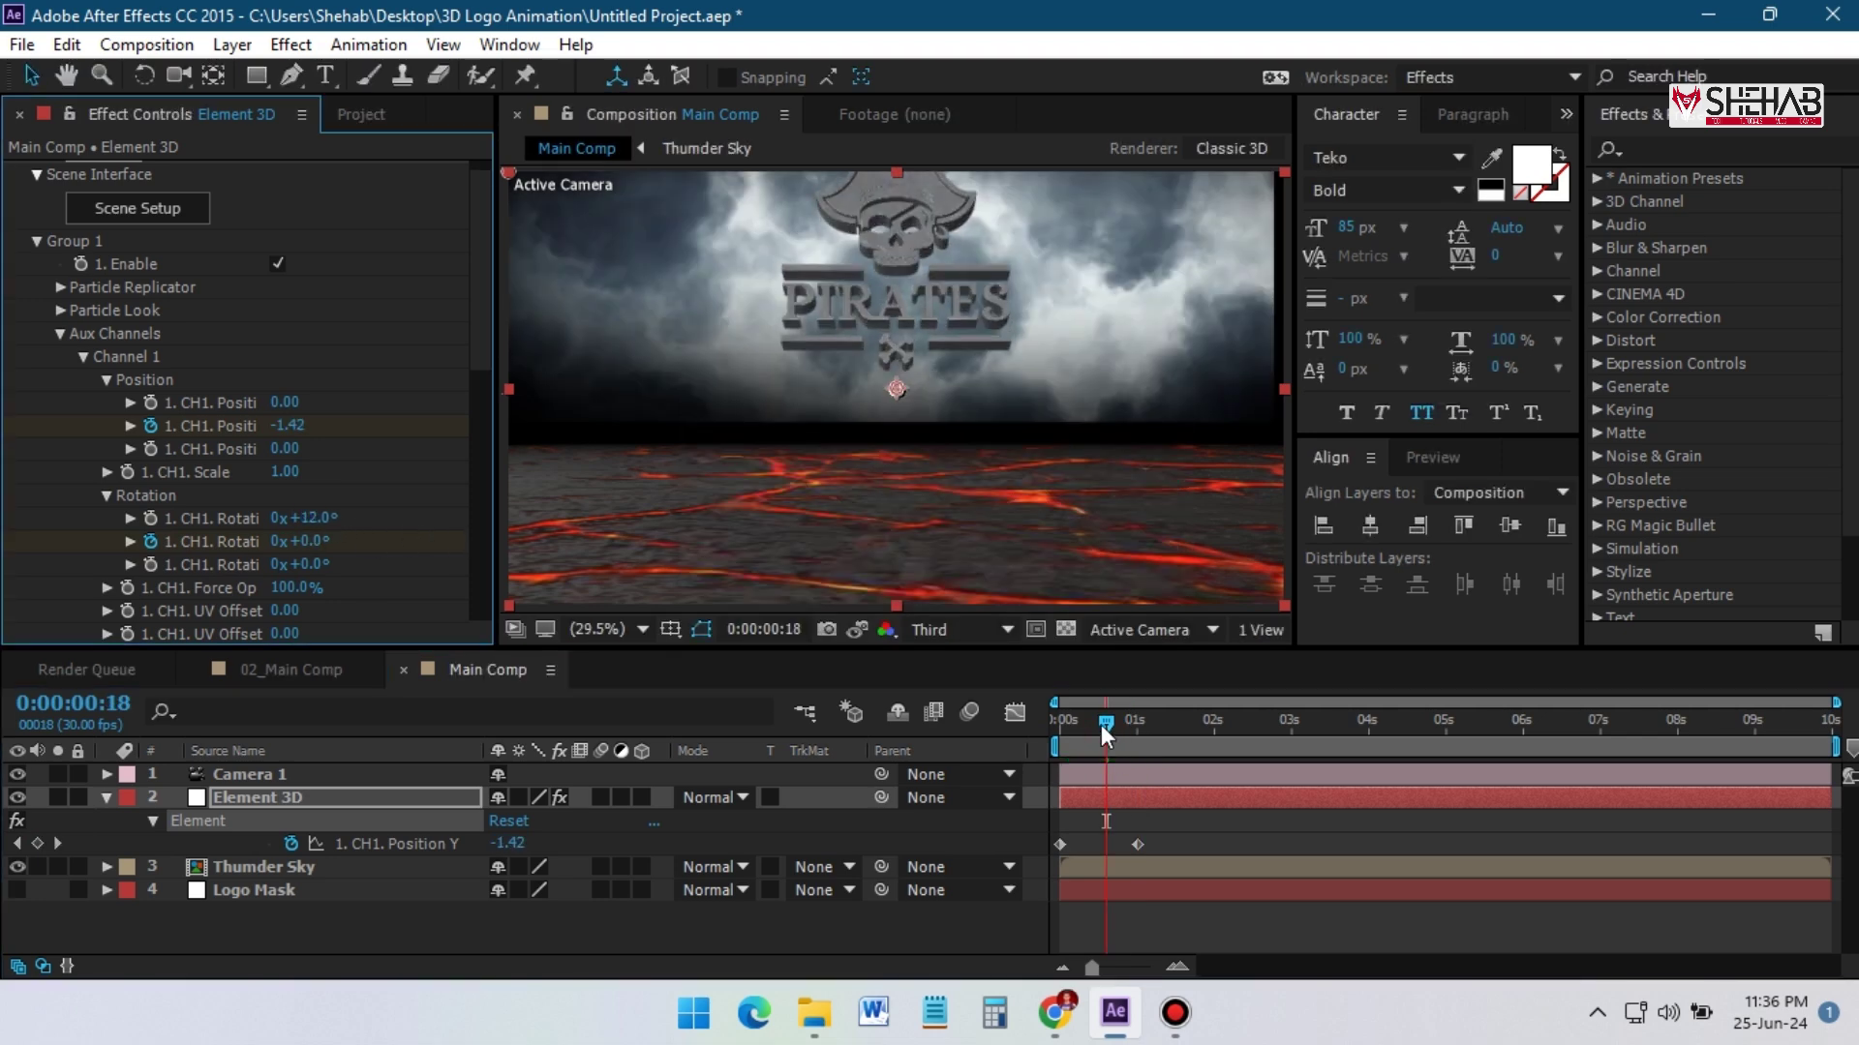
{"action": "left_click_drag", "start_coordinate": [1101, 725], "coordinate": [1060, 721]}
{"action": "left_click", "coordinate": [1137, 736]}
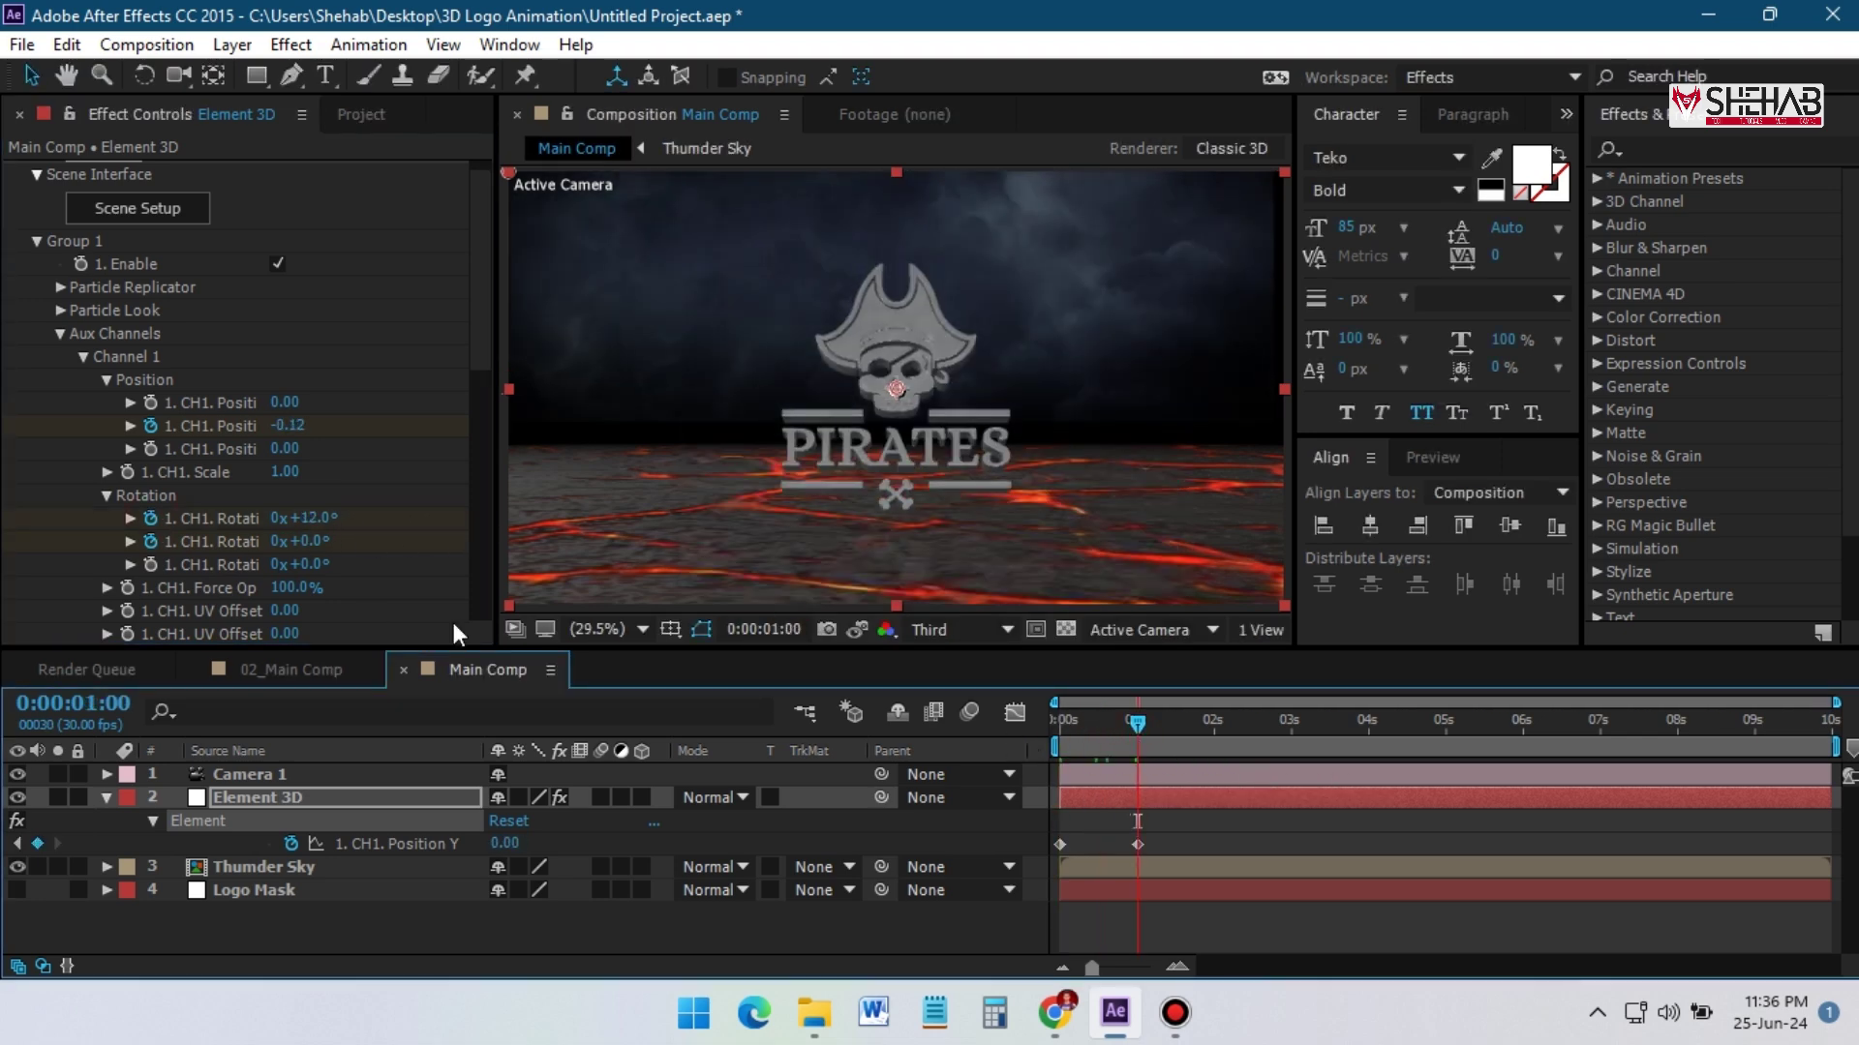
{"action": "left_click", "coordinate": [306, 519]}
{"action": "type", "text": "0"}
{"action": "key", "text": "Return"}
Set CH1 Rotation Y to one full turn (1x+0°) and preview the spinning drop
{"action": "key", "text": "Home"}
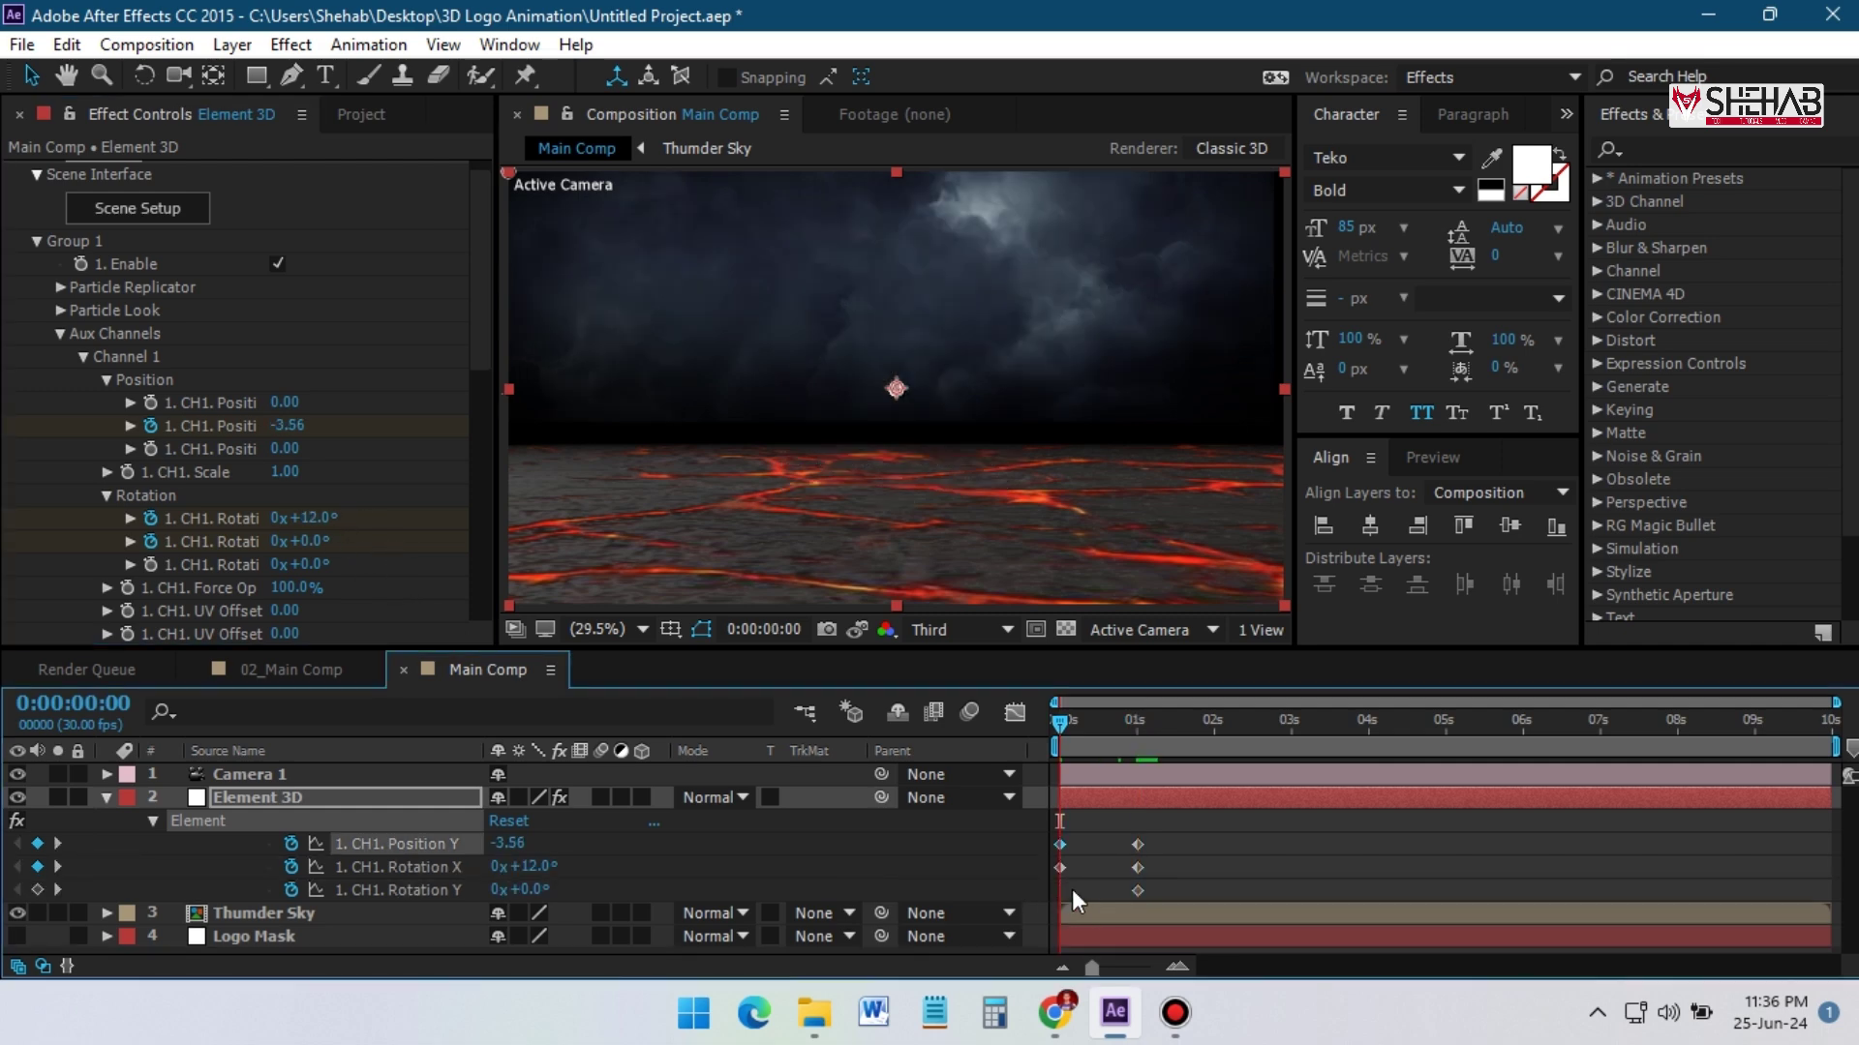
{"action": "left_click", "coordinate": [276, 541]}
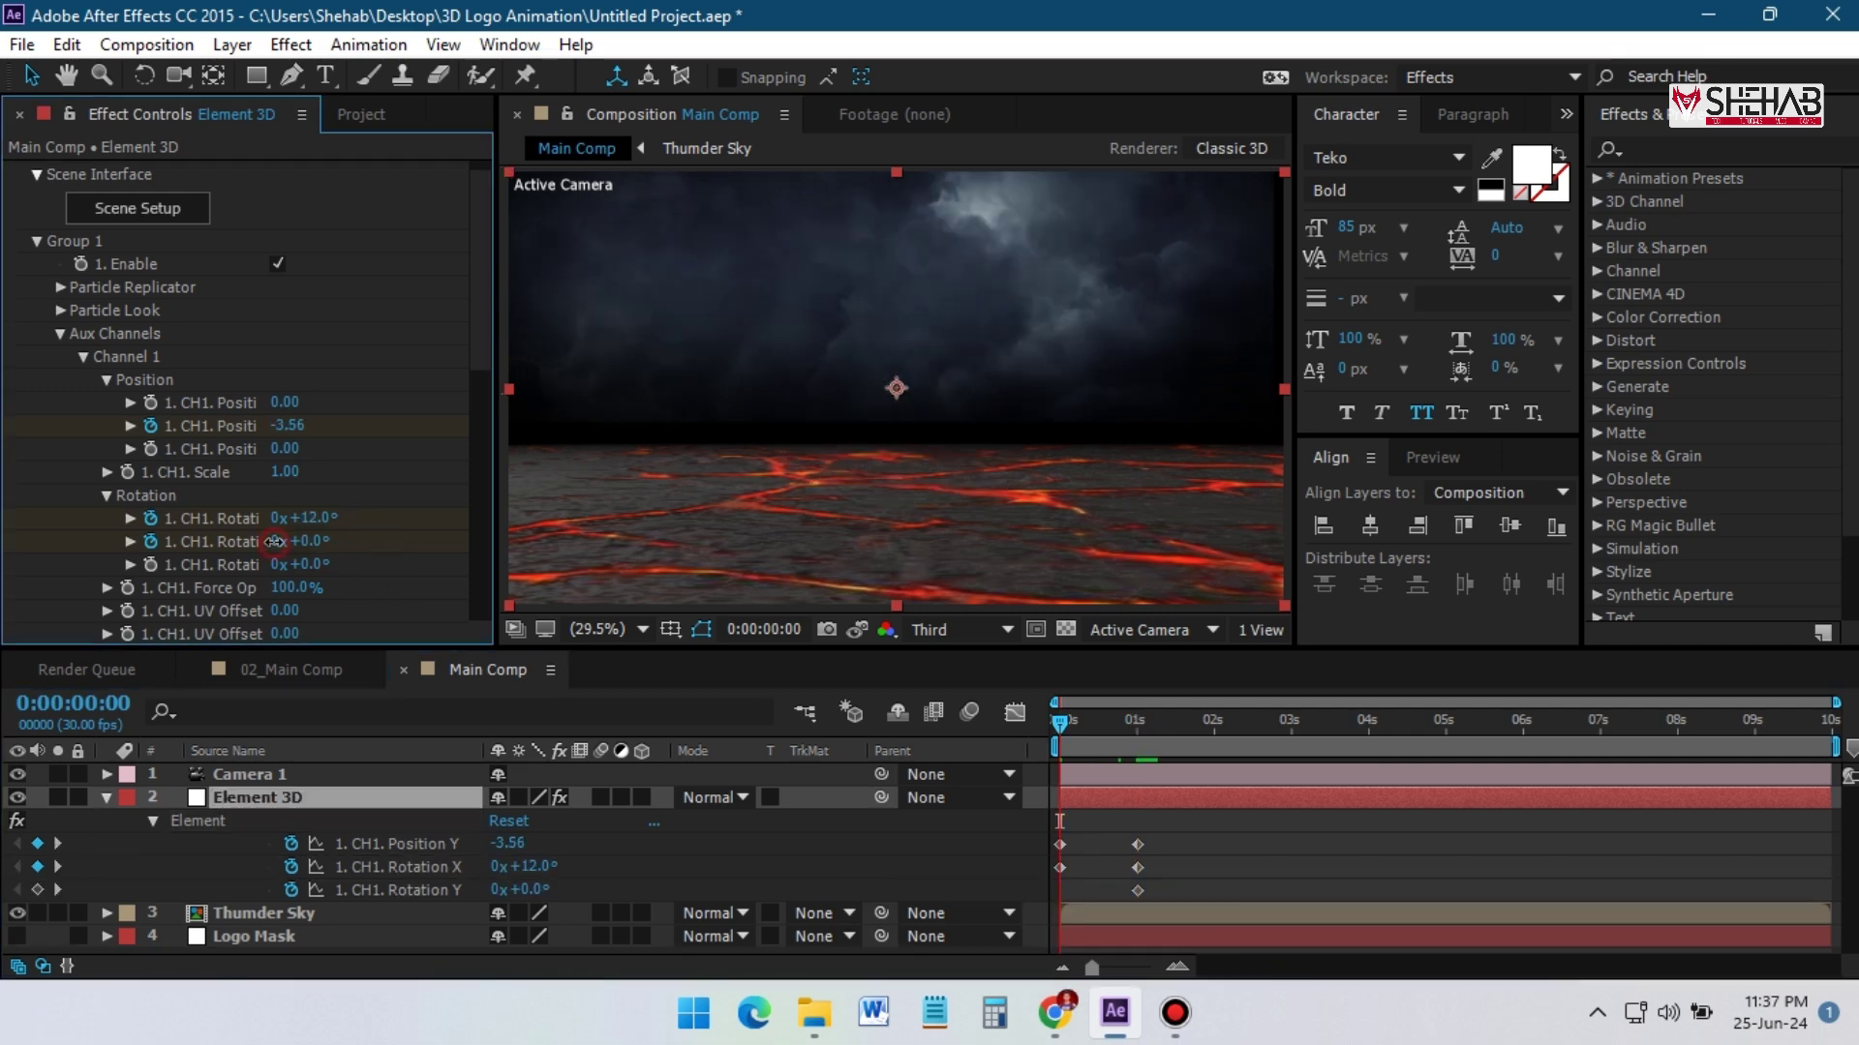
{"action": "type", "text": "1"}
{"action": "key", "text": "Return"}
{"action": "left_click", "coordinate": [1070, 723]}
{"action": "key", "text": "space"}
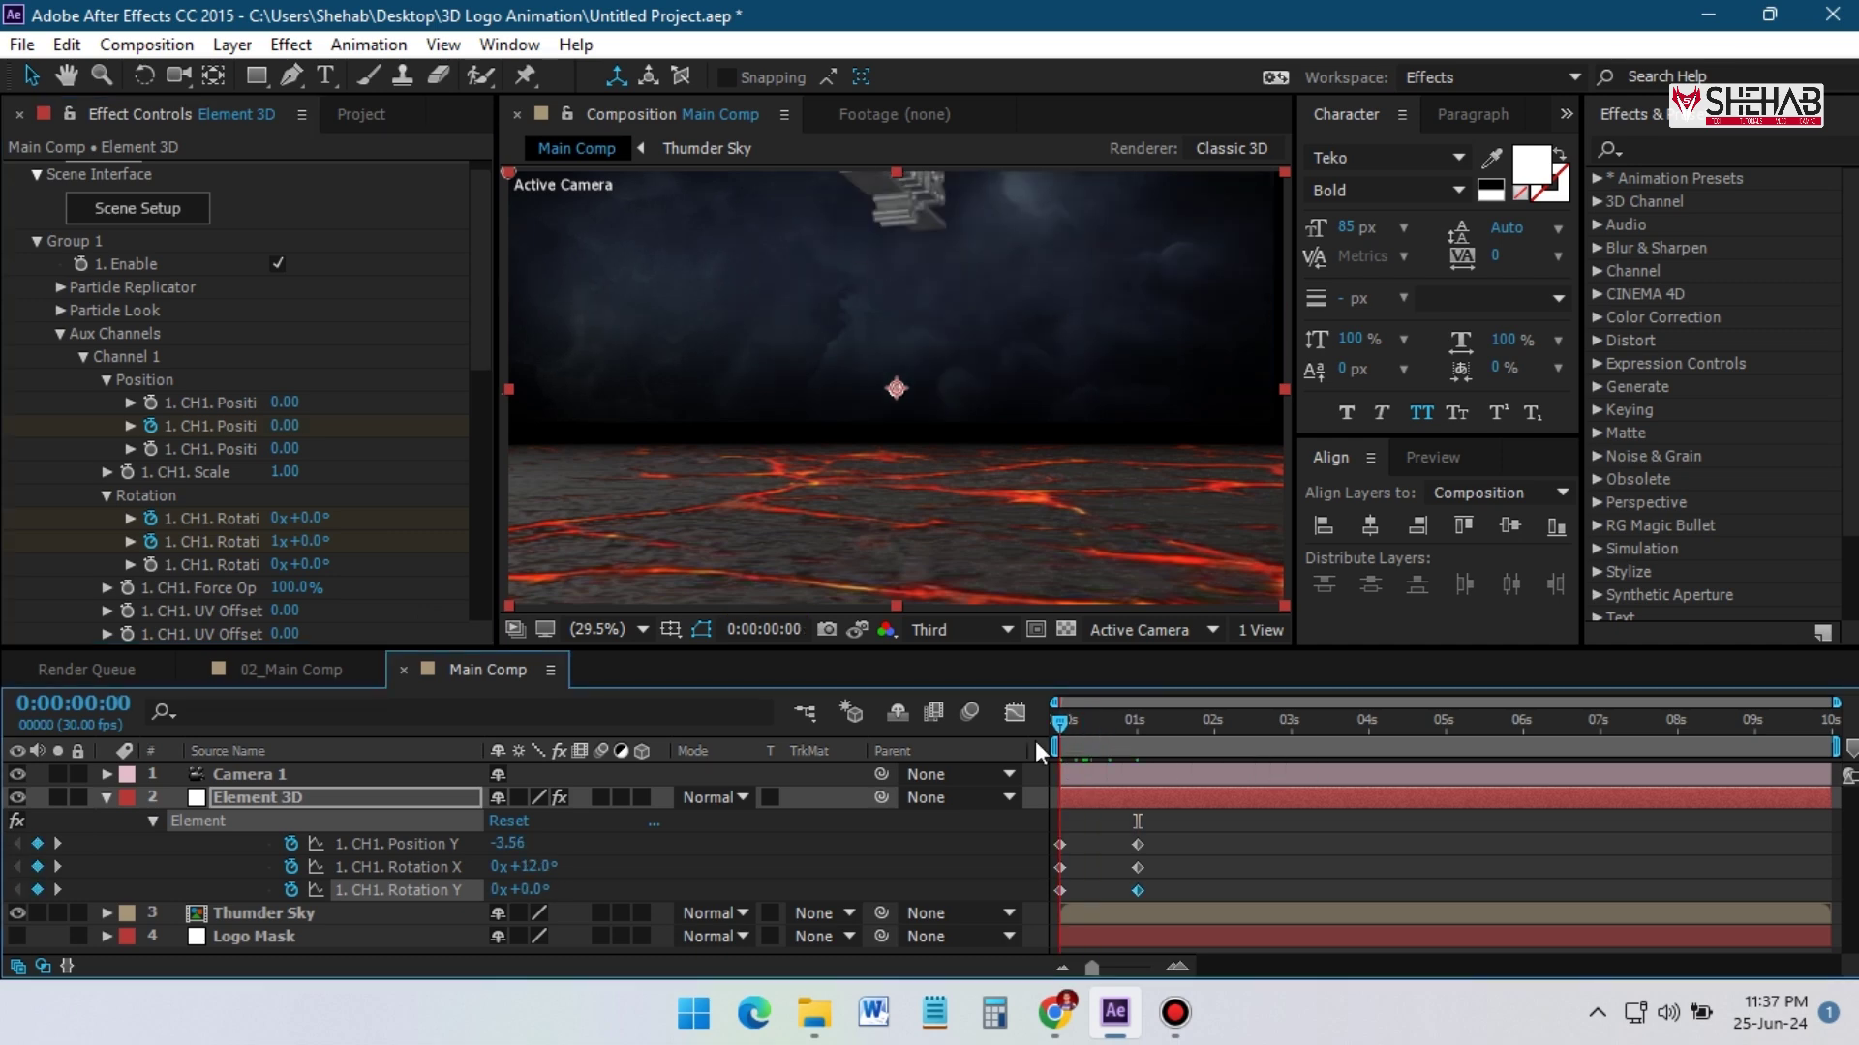
Apply Easy Ease to all the CH1 keyframes
{"action": "left_click", "coordinate": [1222, 852]}
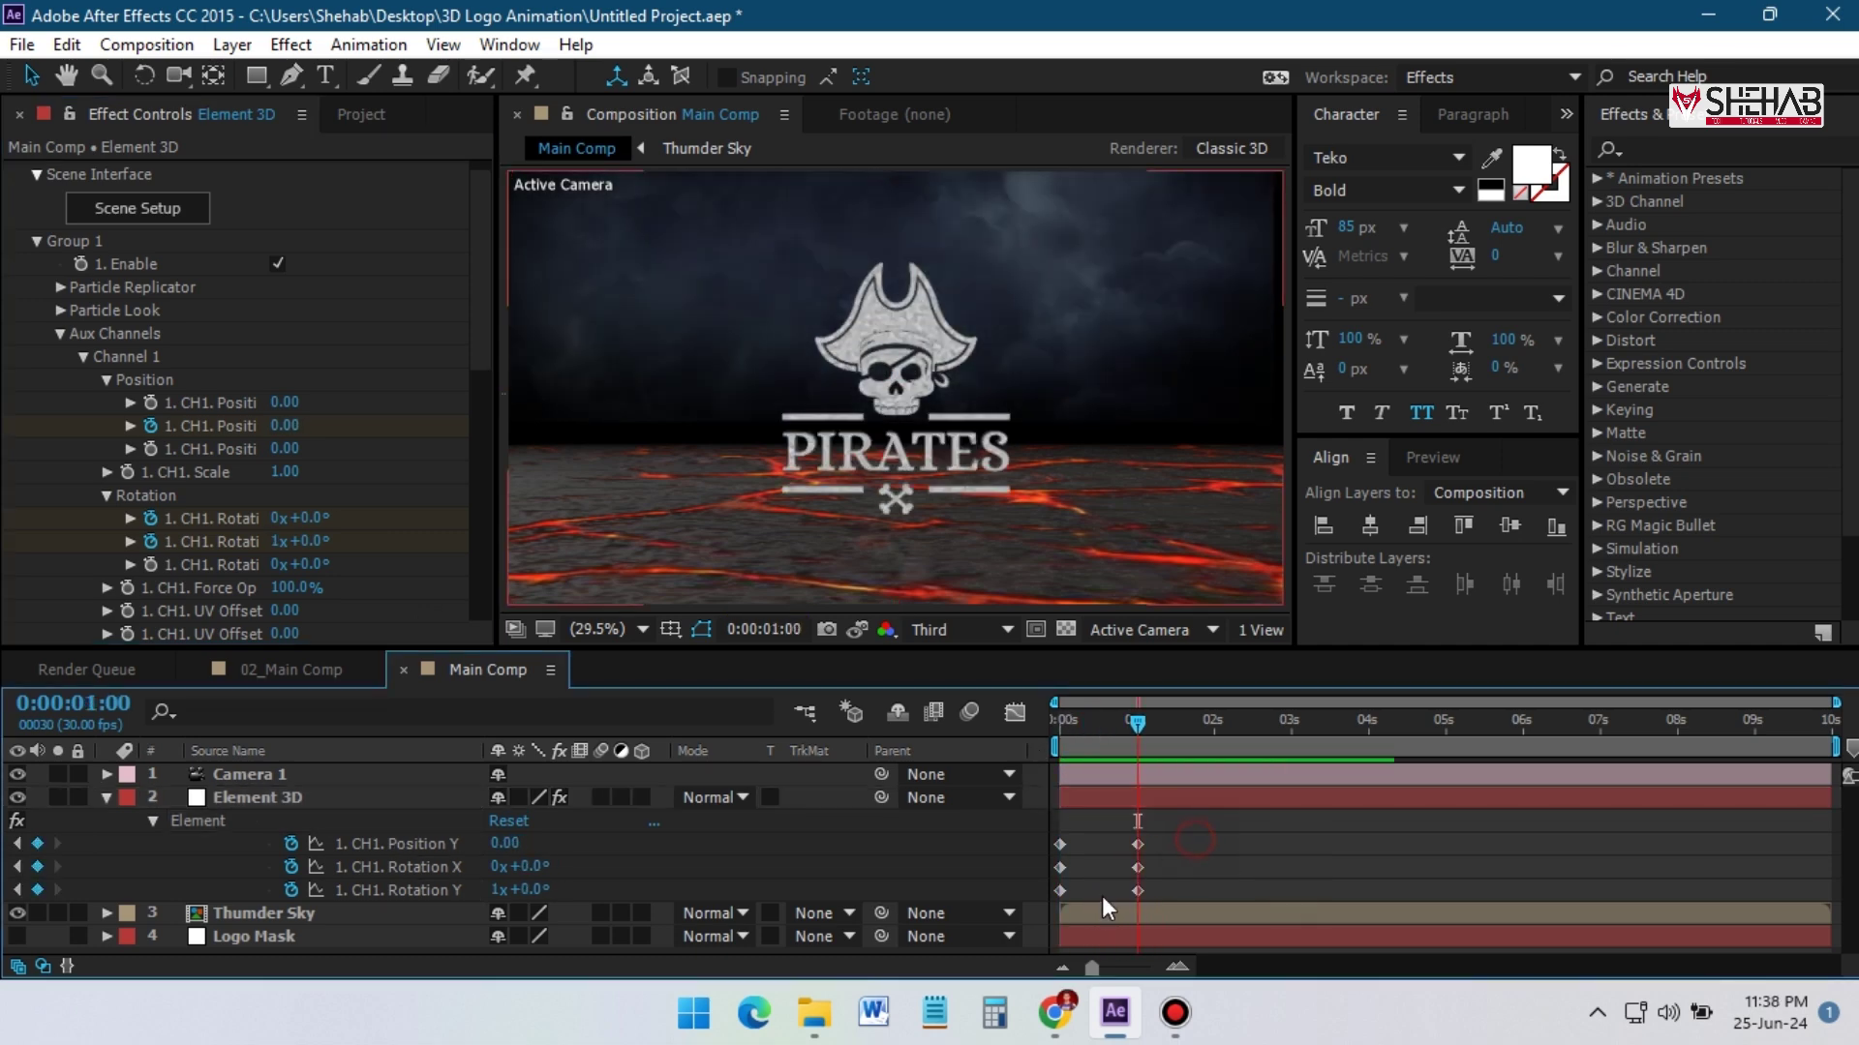
{"action": "left_click_drag", "start_coordinate": [1044, 921], "coordinate": [1200, 838]}
{"action": "right_click", "coordinate": [1061, 891]}
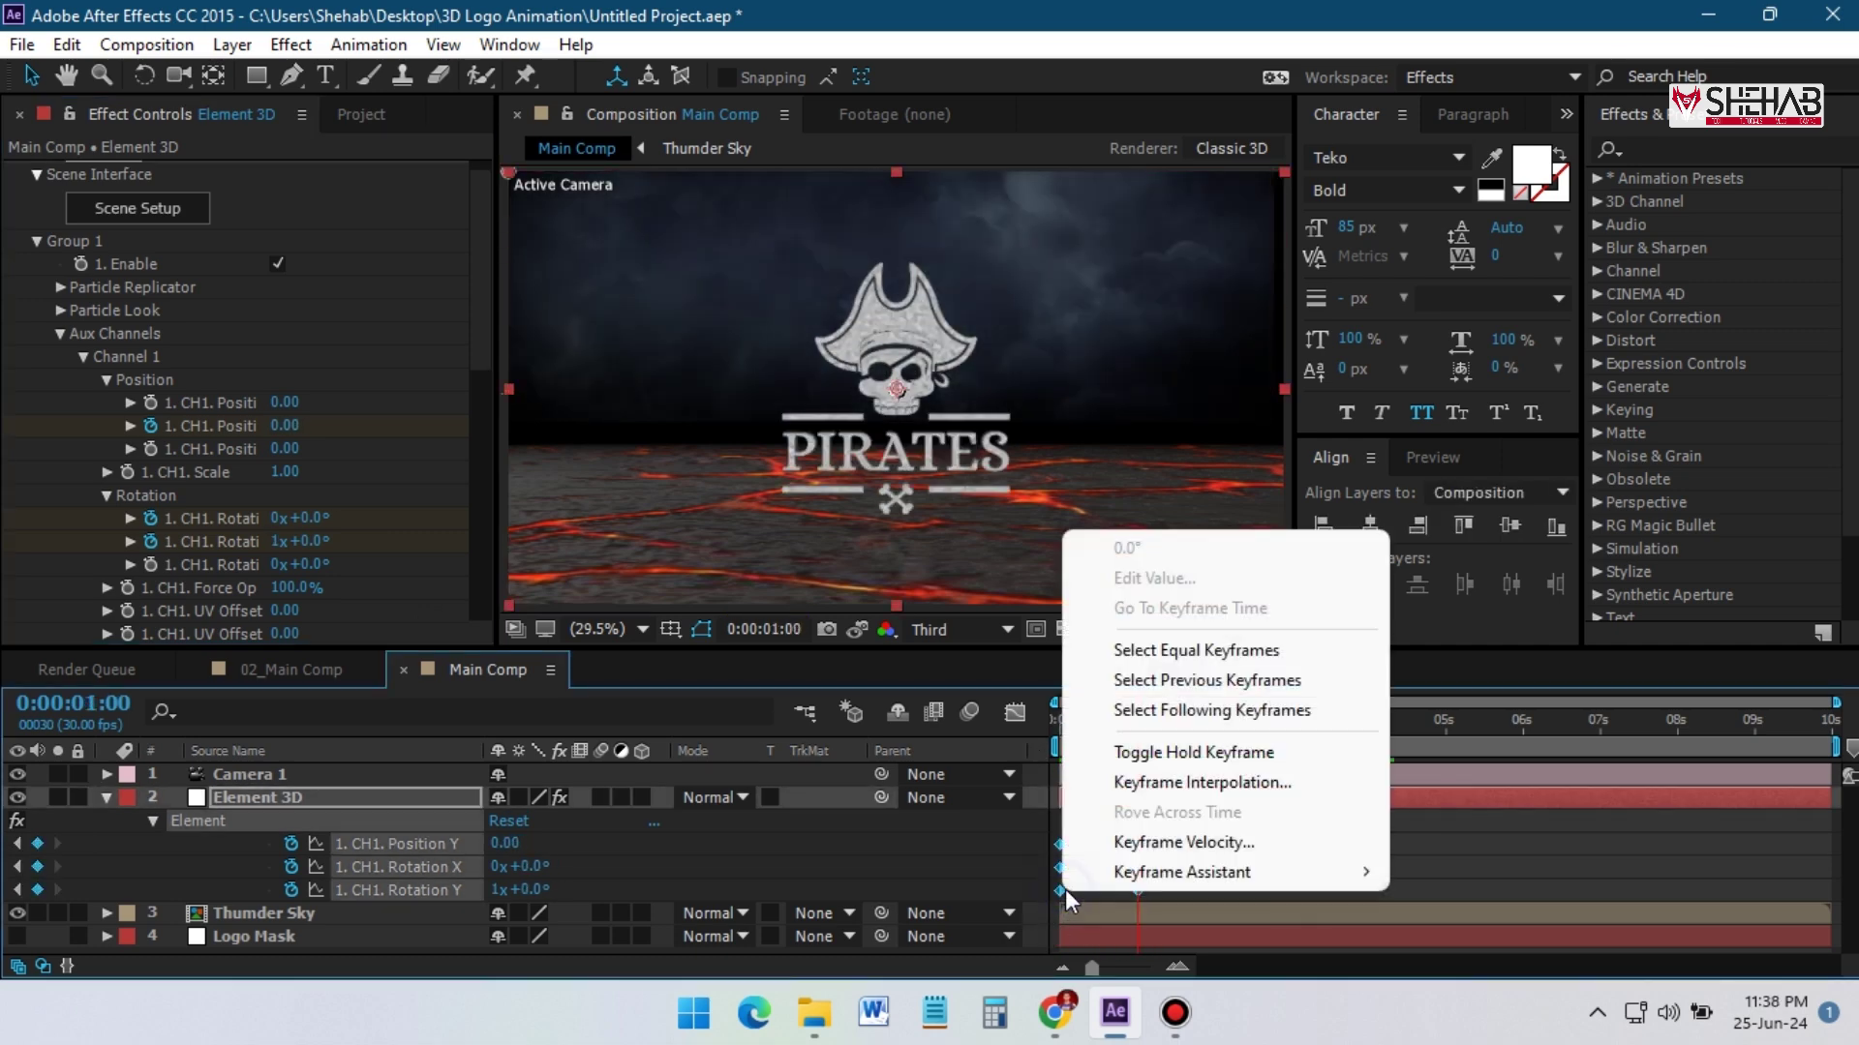
{"action": "mouse_move", "coordinate": [1098, 879]}
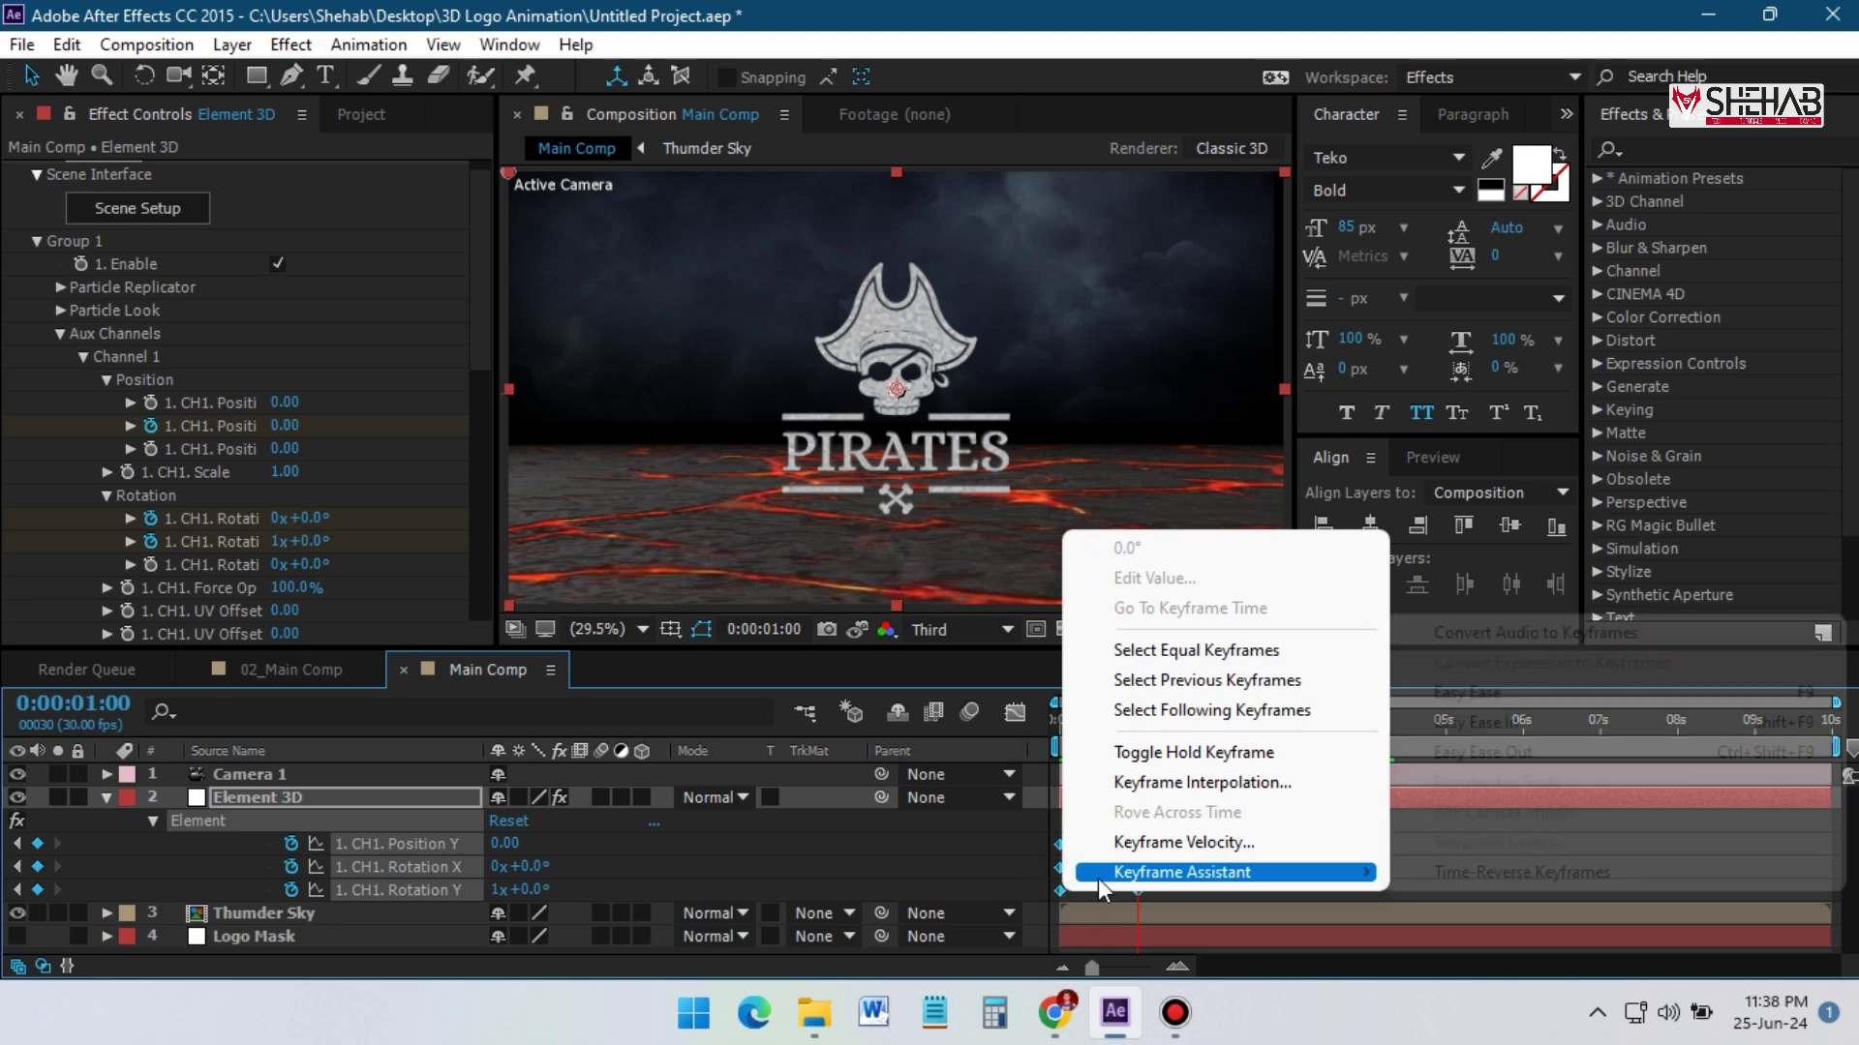
{"action": "left_click", "coordinate": [1477, 697]}
Adjust the eased keyframes in the Graph Editor and preview the smoother logo fall
{"action": "left_click", "coordinate": [1015, 713]}
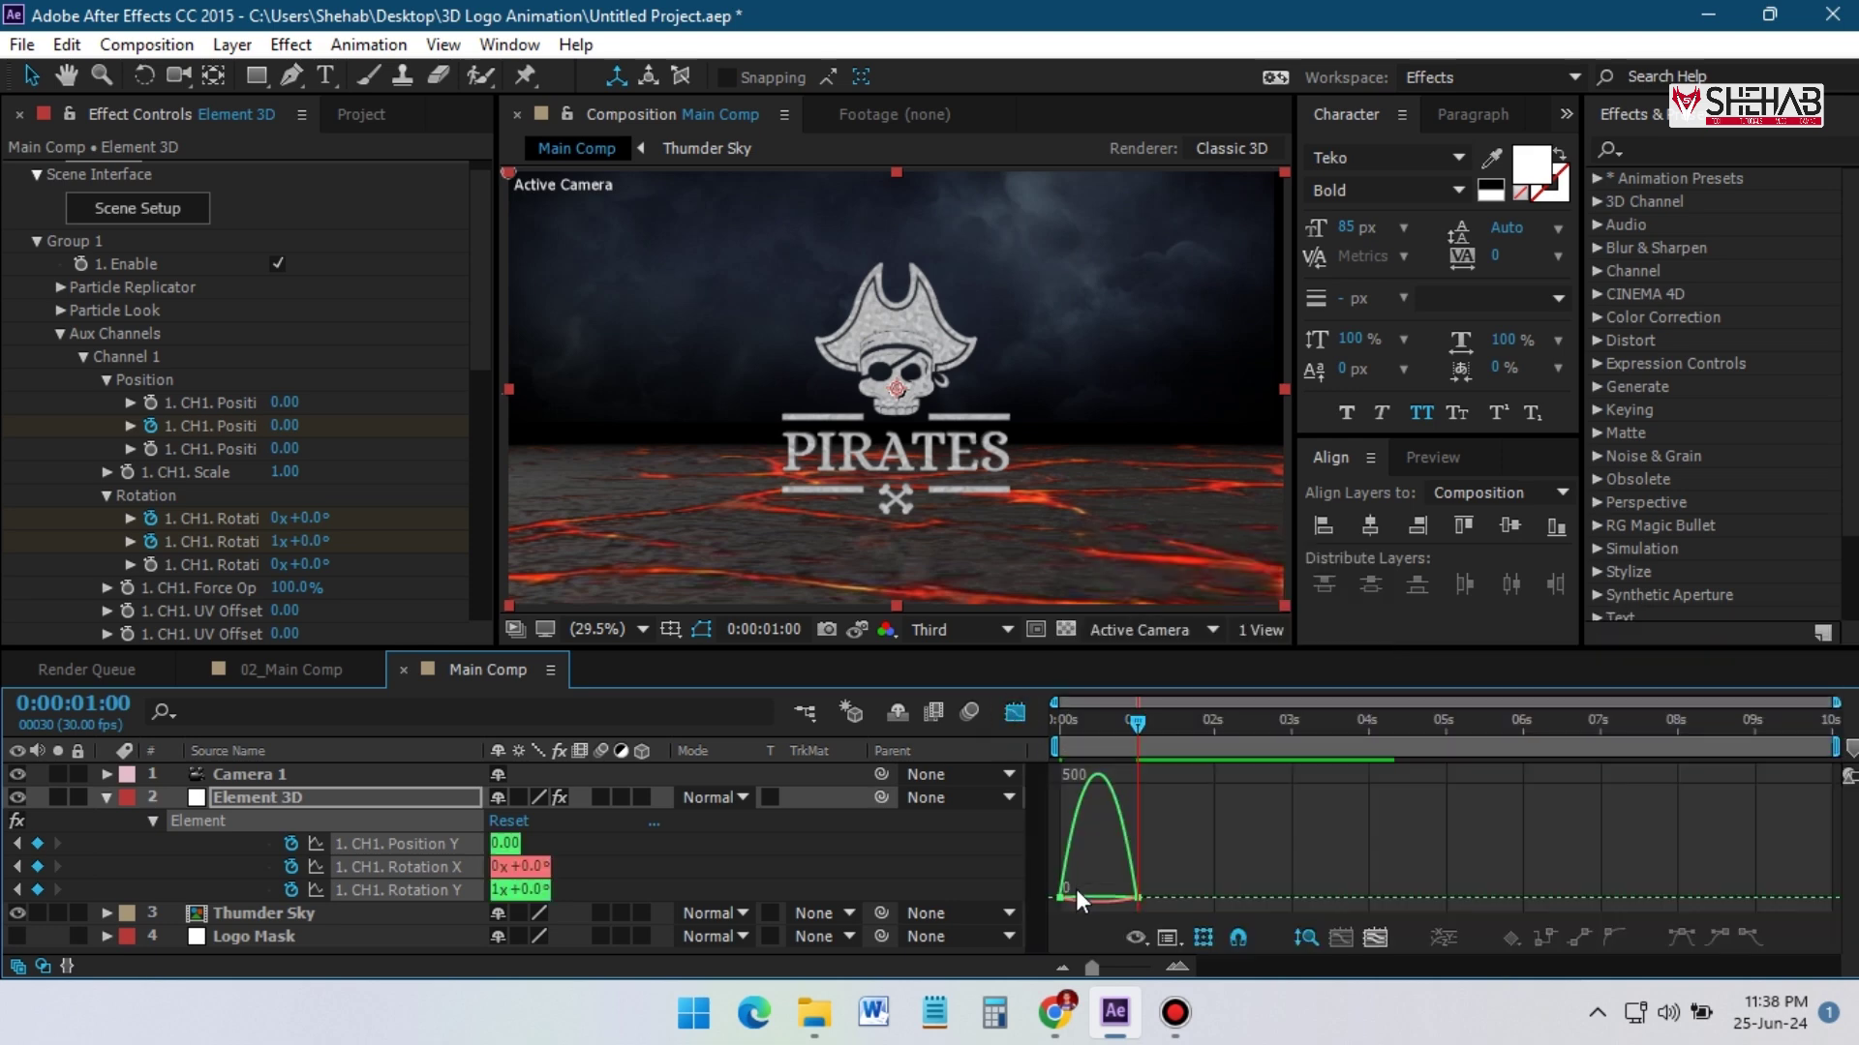
{"action": "left_click_drag", "start_coordinate": [1100, 863], "coordinate": [1162, 890]}
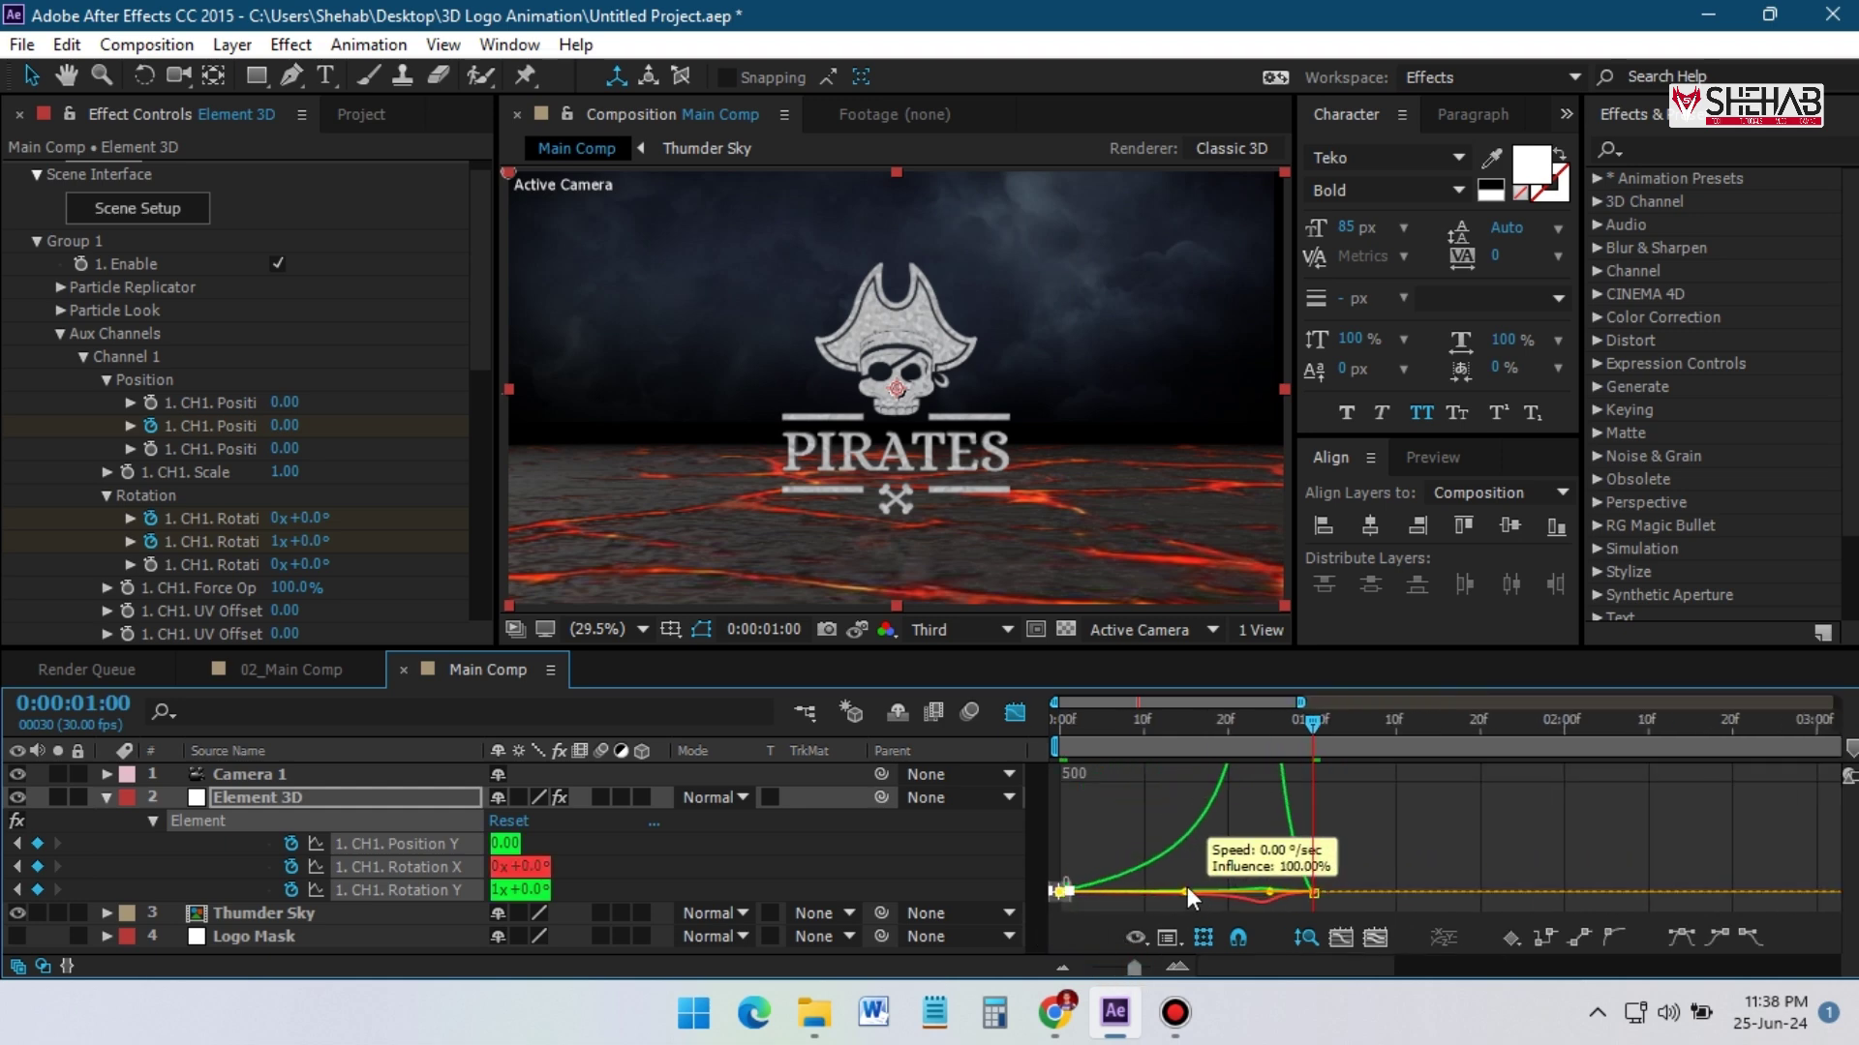
{"action": "key", "text": "shift+F3"}
{"action": "key", "text": "space"}
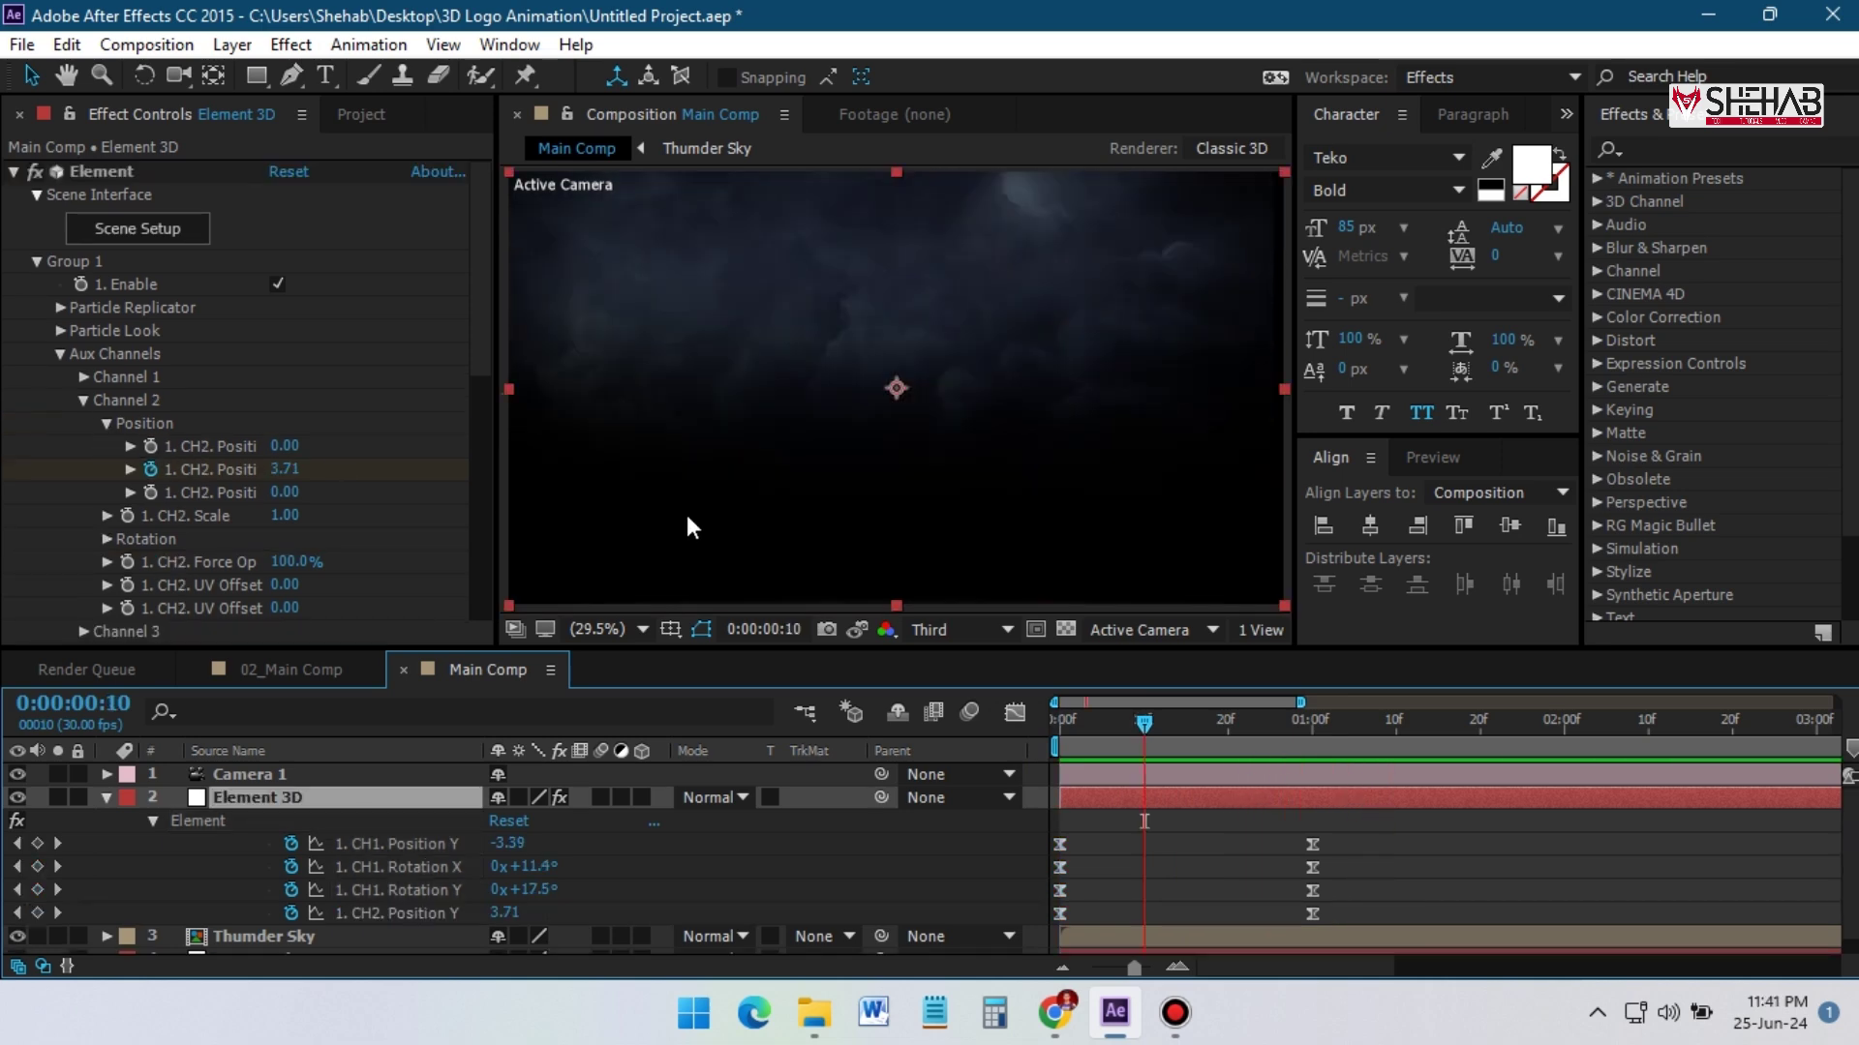
{"action": "left_click_drag", "start_coordinate": [1142, 726], "coordinate": [1270, 724]}
{"action": "left_click", "coordinate": [61, 353]}
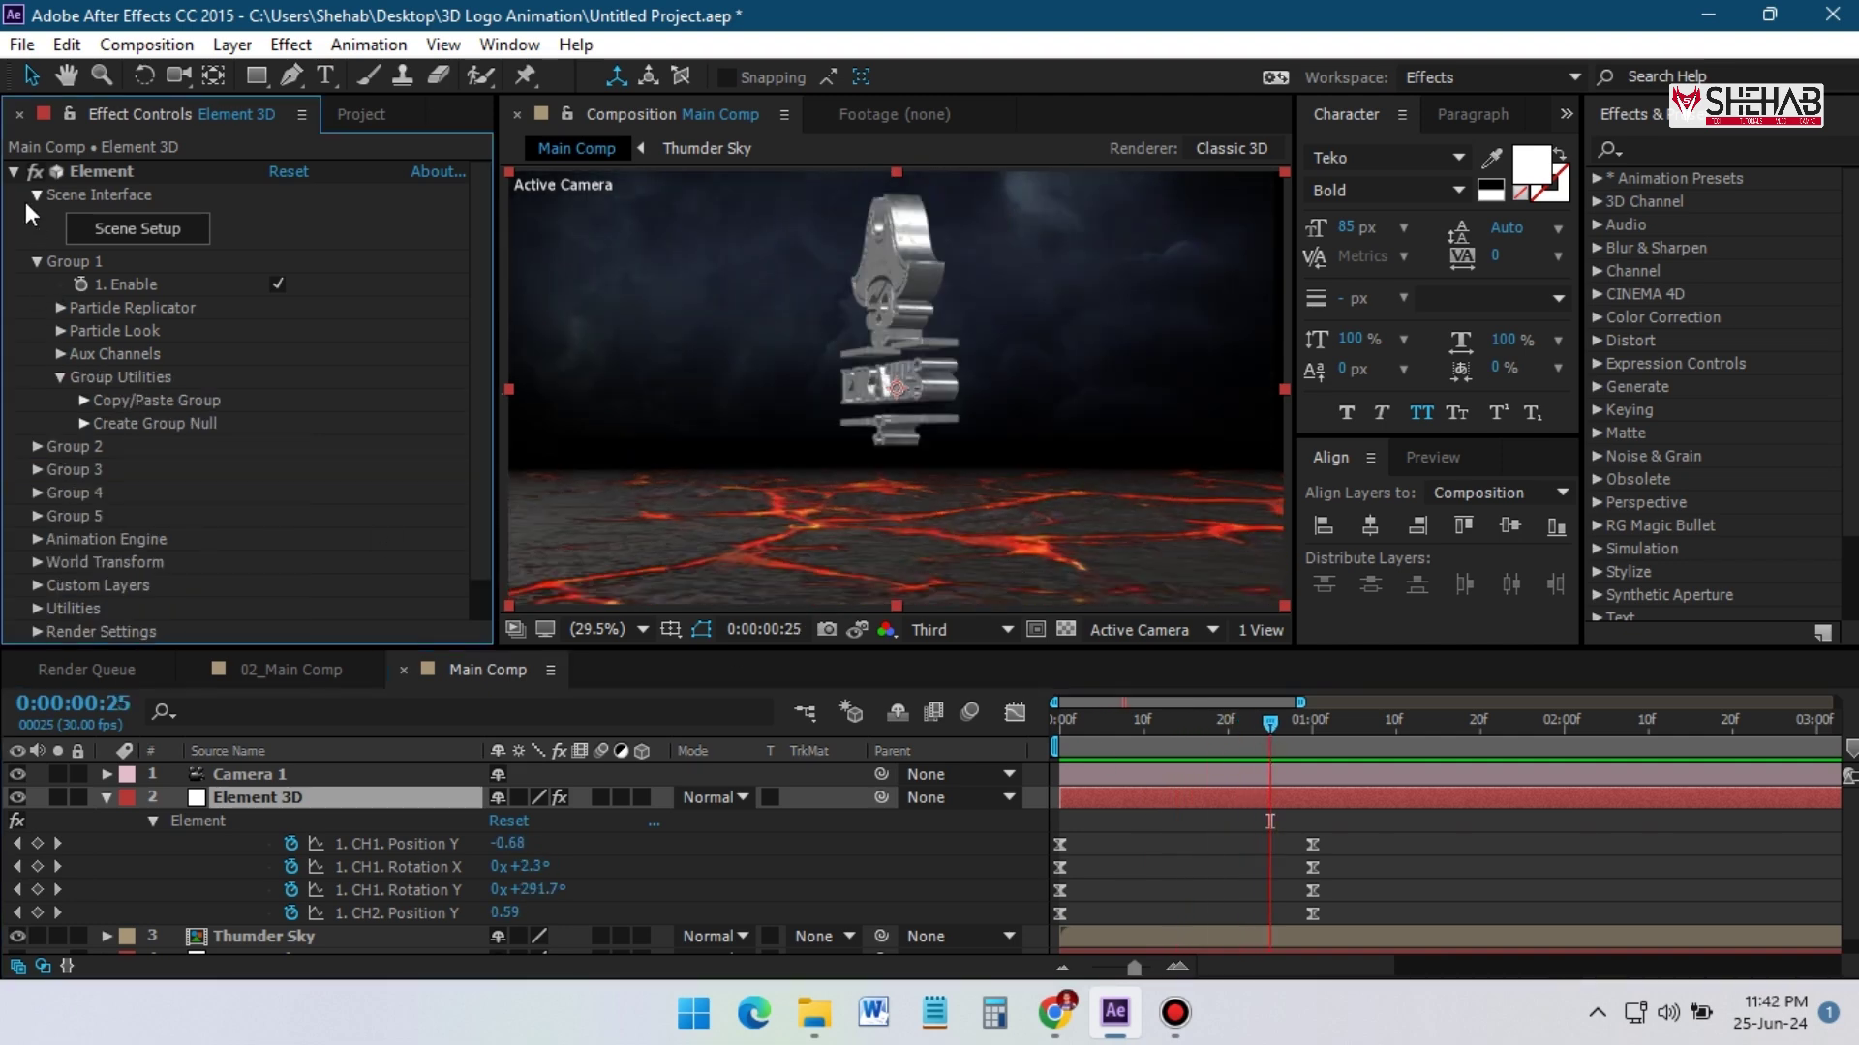
Apply Box Blur to Thunder Sky and set its Blur Radius to 5
{"action": "left_click", "coordinate": [107, 797]}
{"action": "left_click", "coordinate": [290, 820]}
{"action": "key", "text": "ctrl+space"}
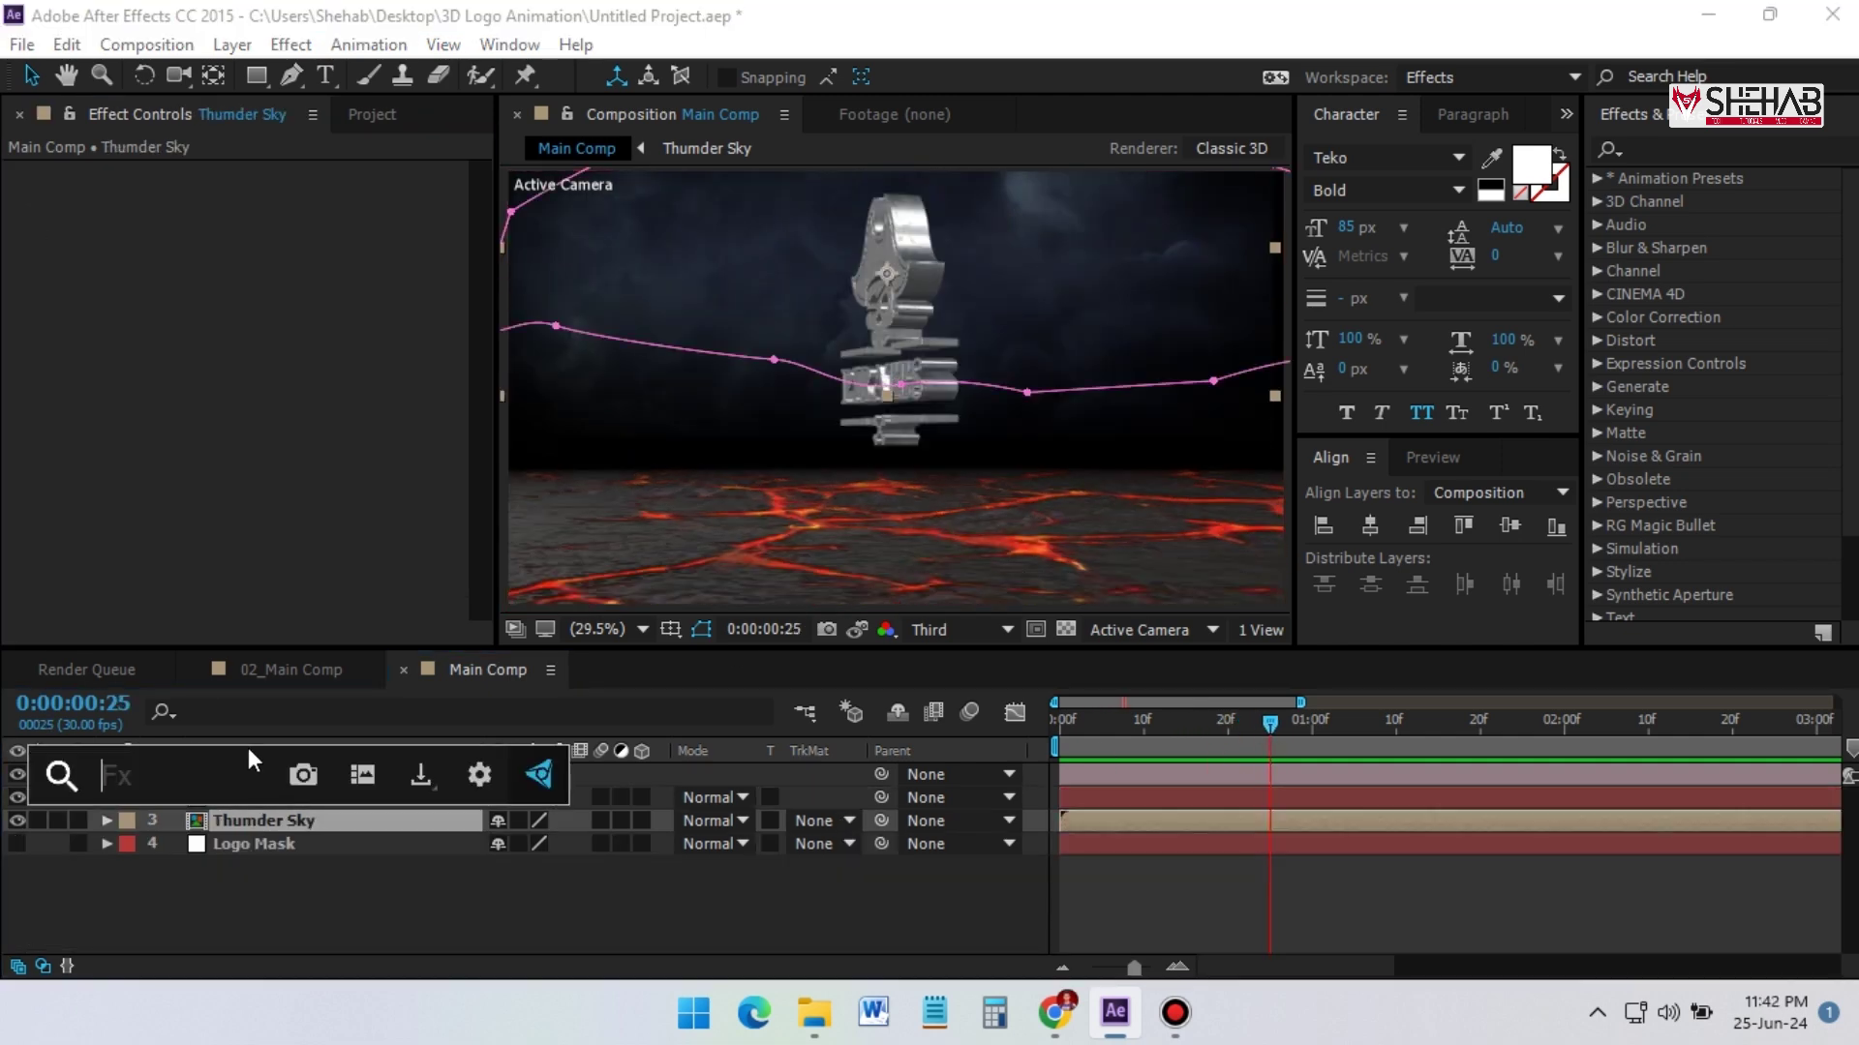
{"action": "type", "text": "blur"}
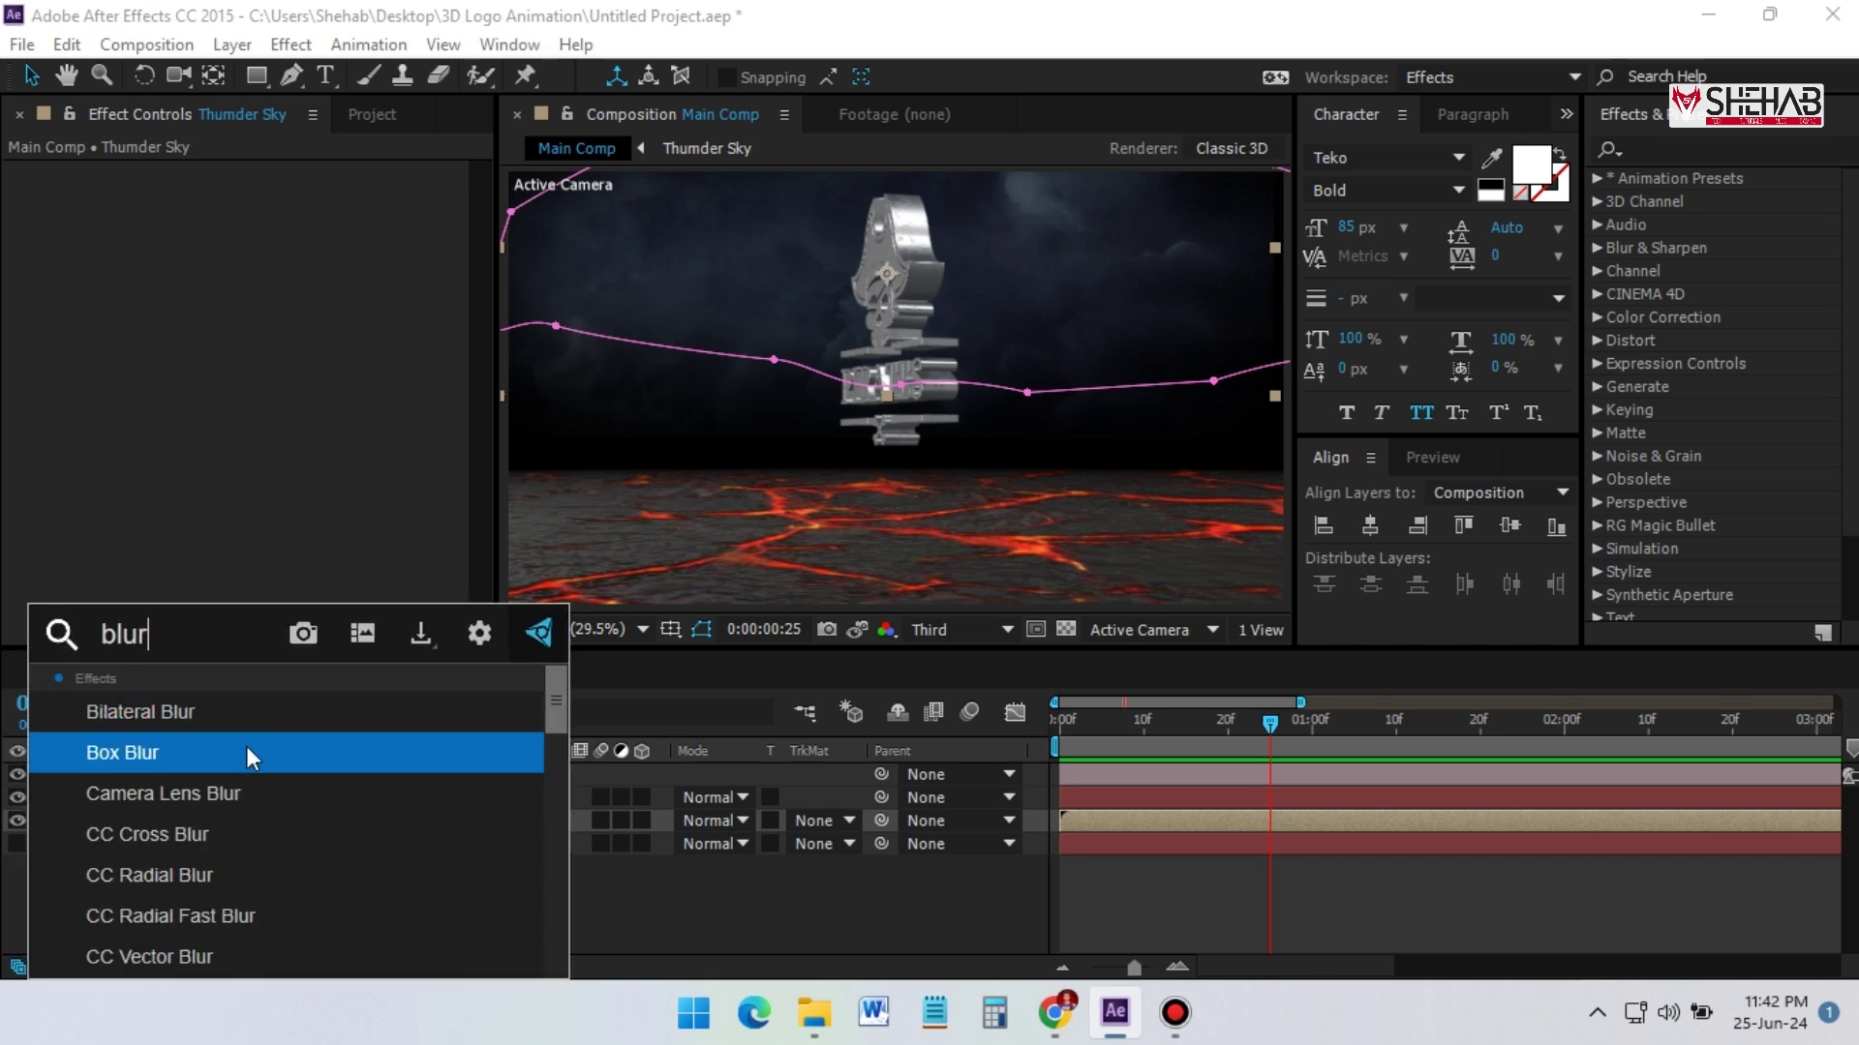
{"action": "left_click", "coordinate": [242, 752]}
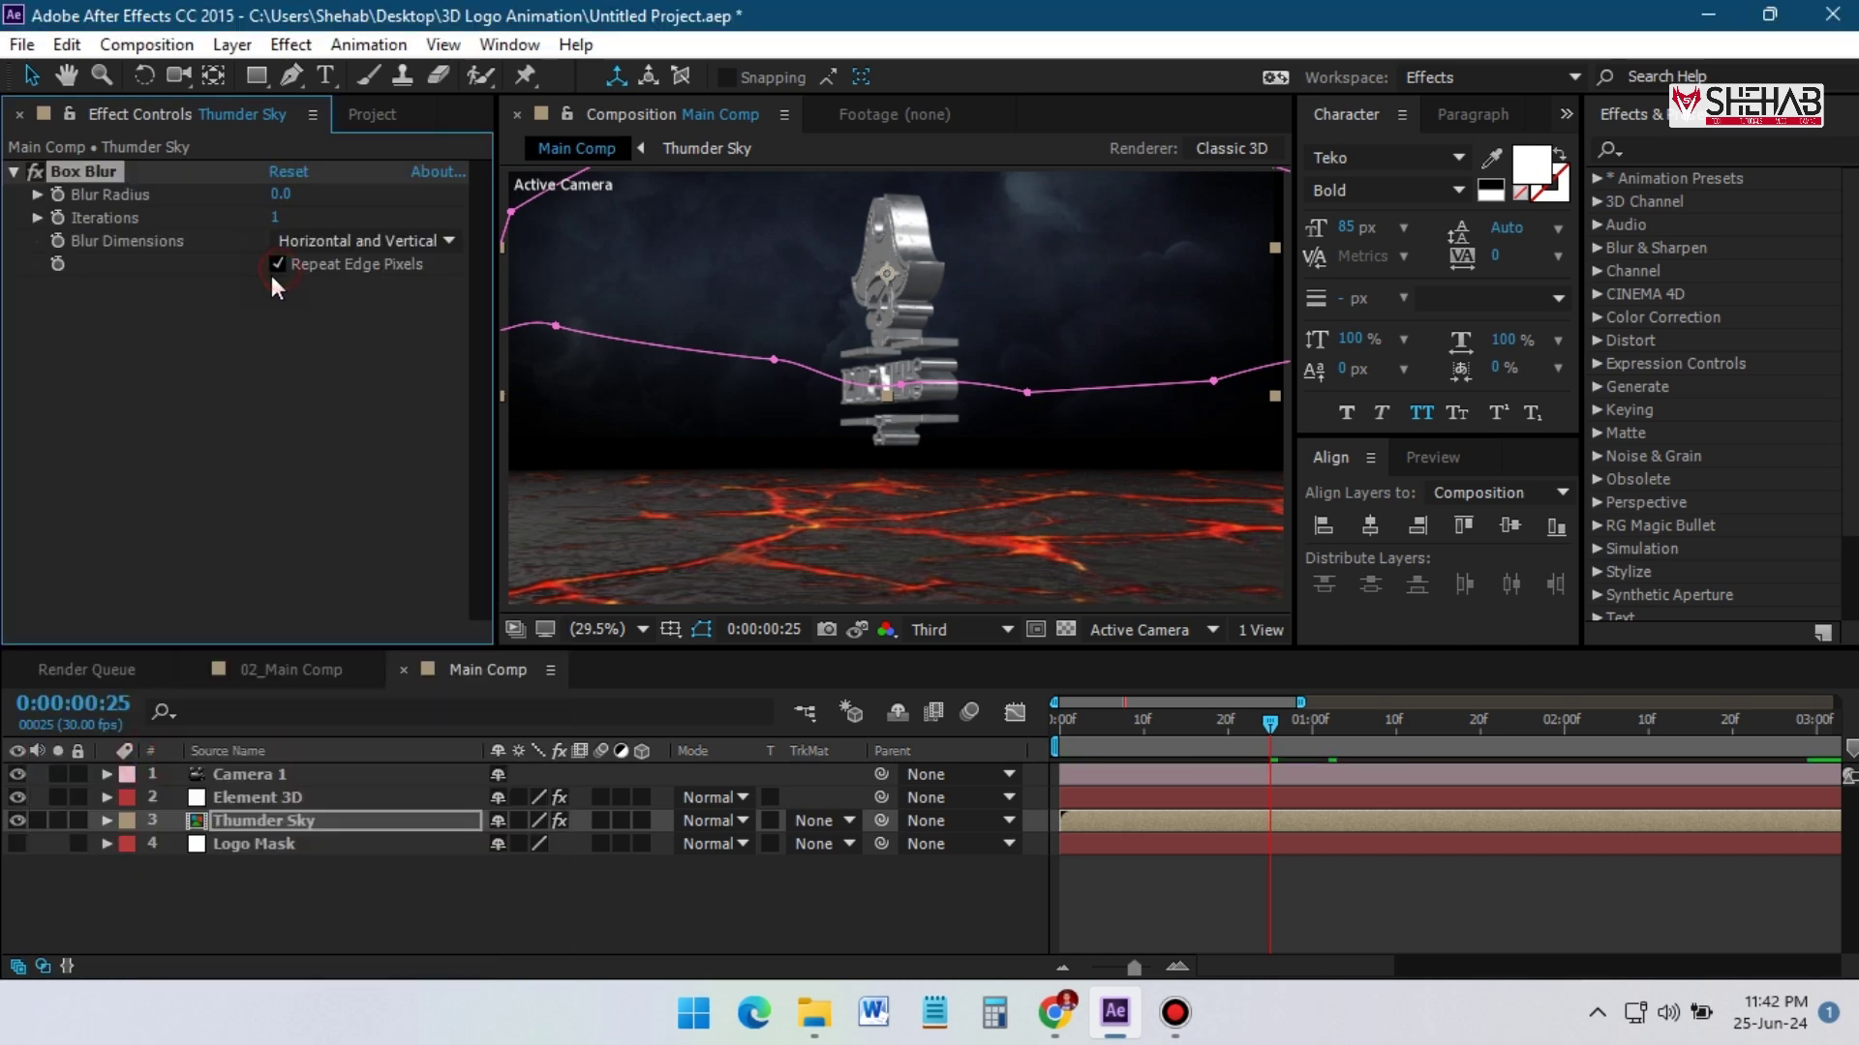
{"action": "left_click", "coordinate": [281, 195]}
Add Explosion.mp4 below Camera 1 as a 3D layer with X Rotation −75°
{"action": "left_click", "coordinate": [364, 111]}
{"action": "left_click", "coordinate": [144, 443]}
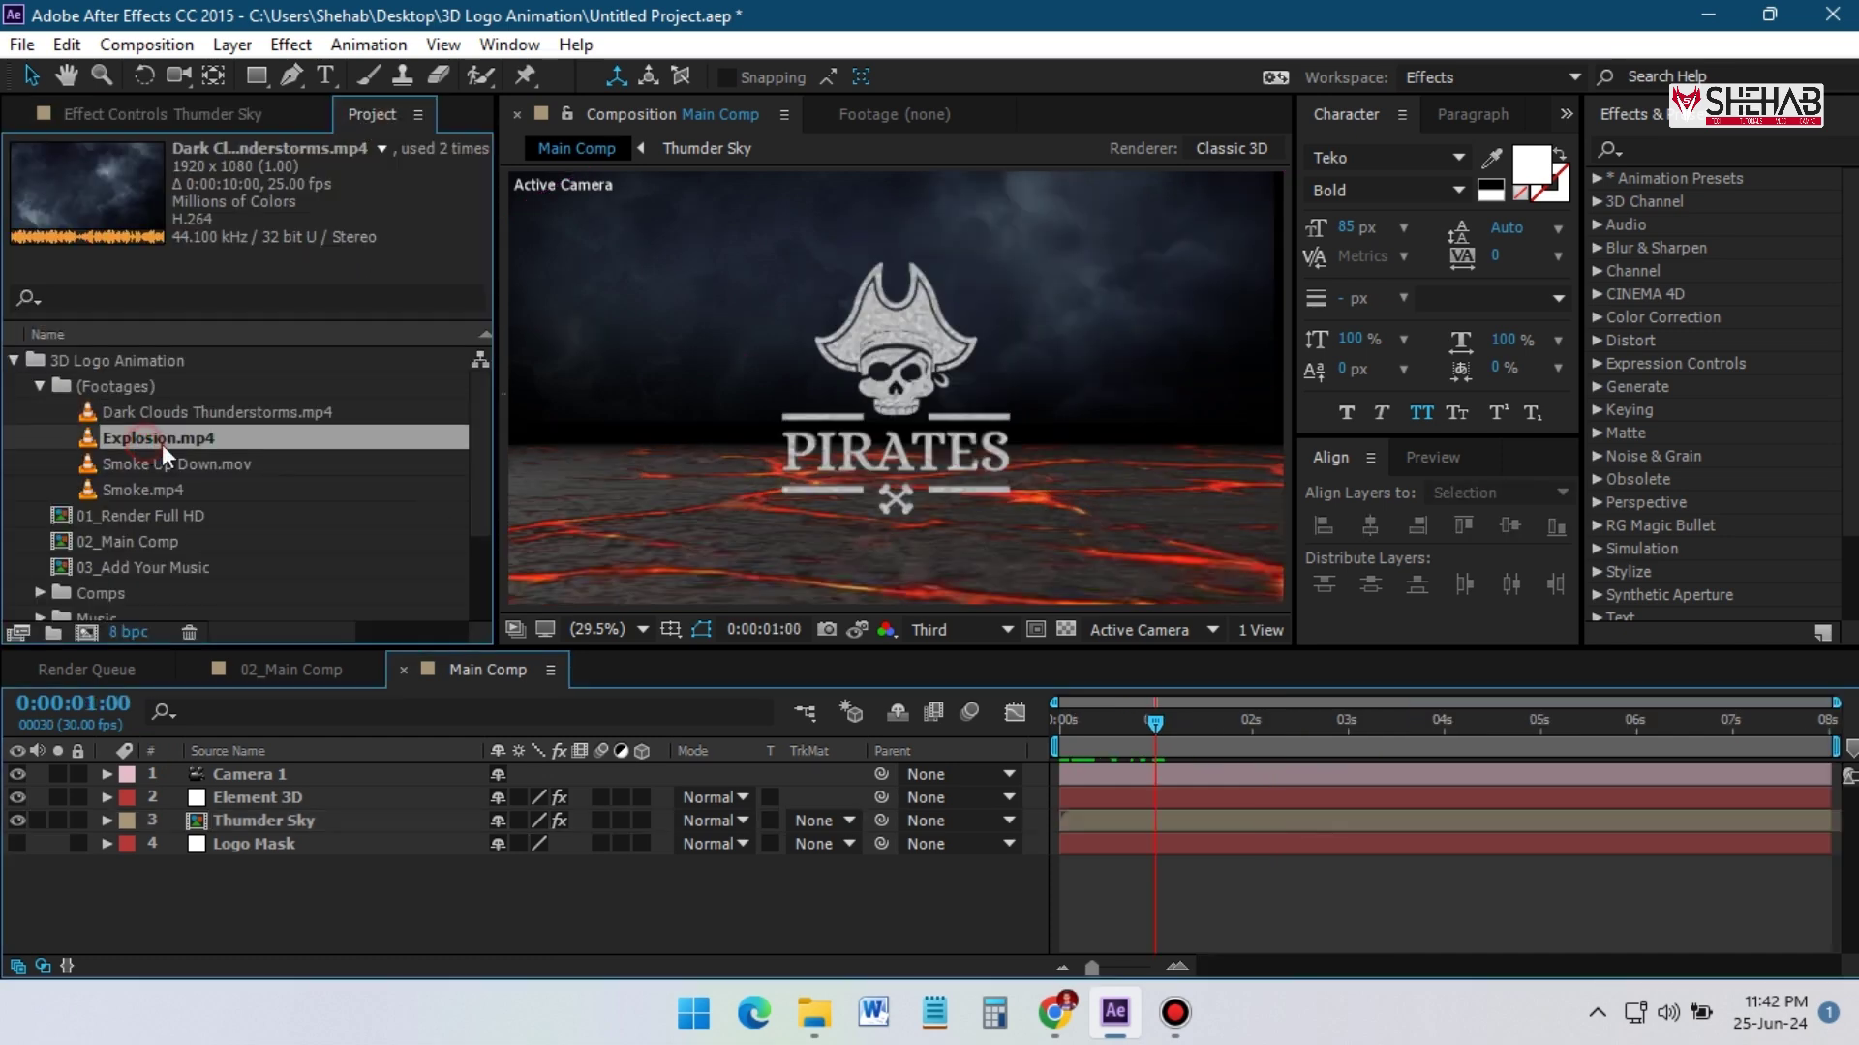
{"action": "left_click_drag", "start_coordinate": [139, 444], "coordinate": [481, 784]}
{"action": "left_click", "coordinate": [641, 797]}
{"action": "key", "text": "r"}
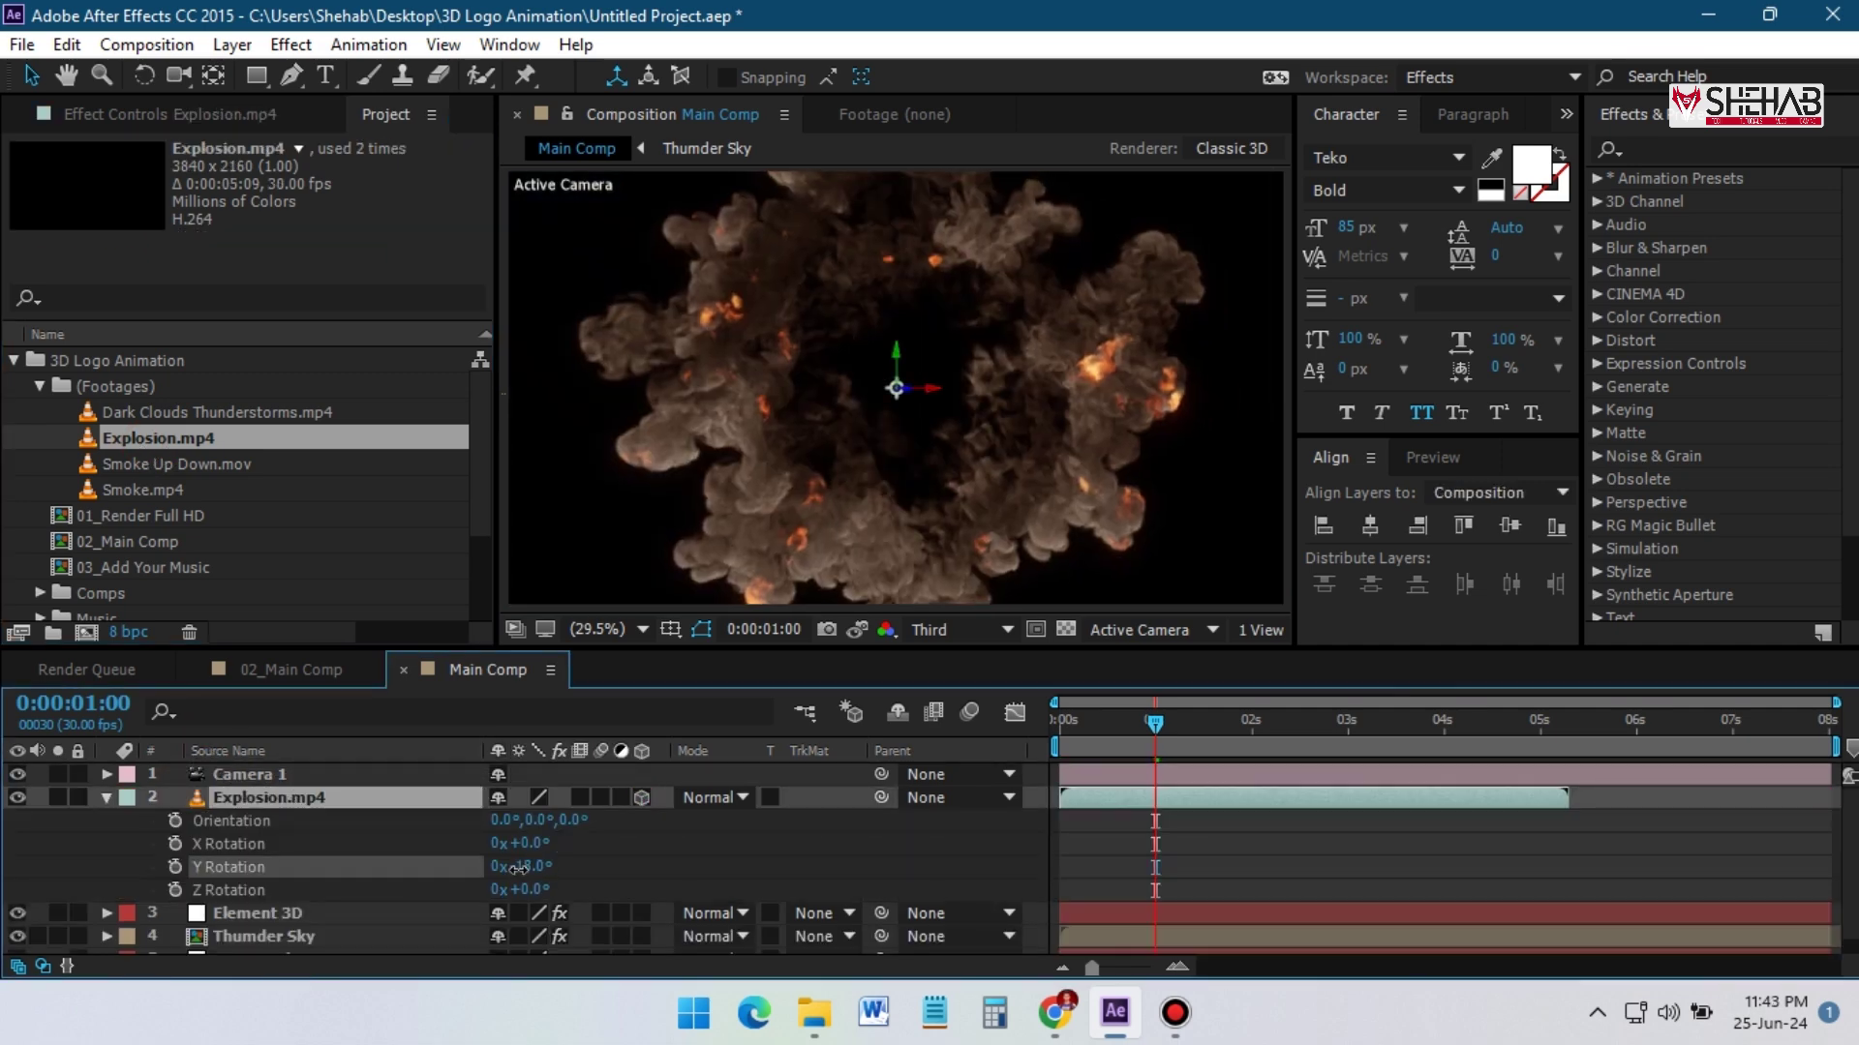
{"action": "left_click_drag", "start_coordinate": [523, 843], "coordinate": [456, 843]}
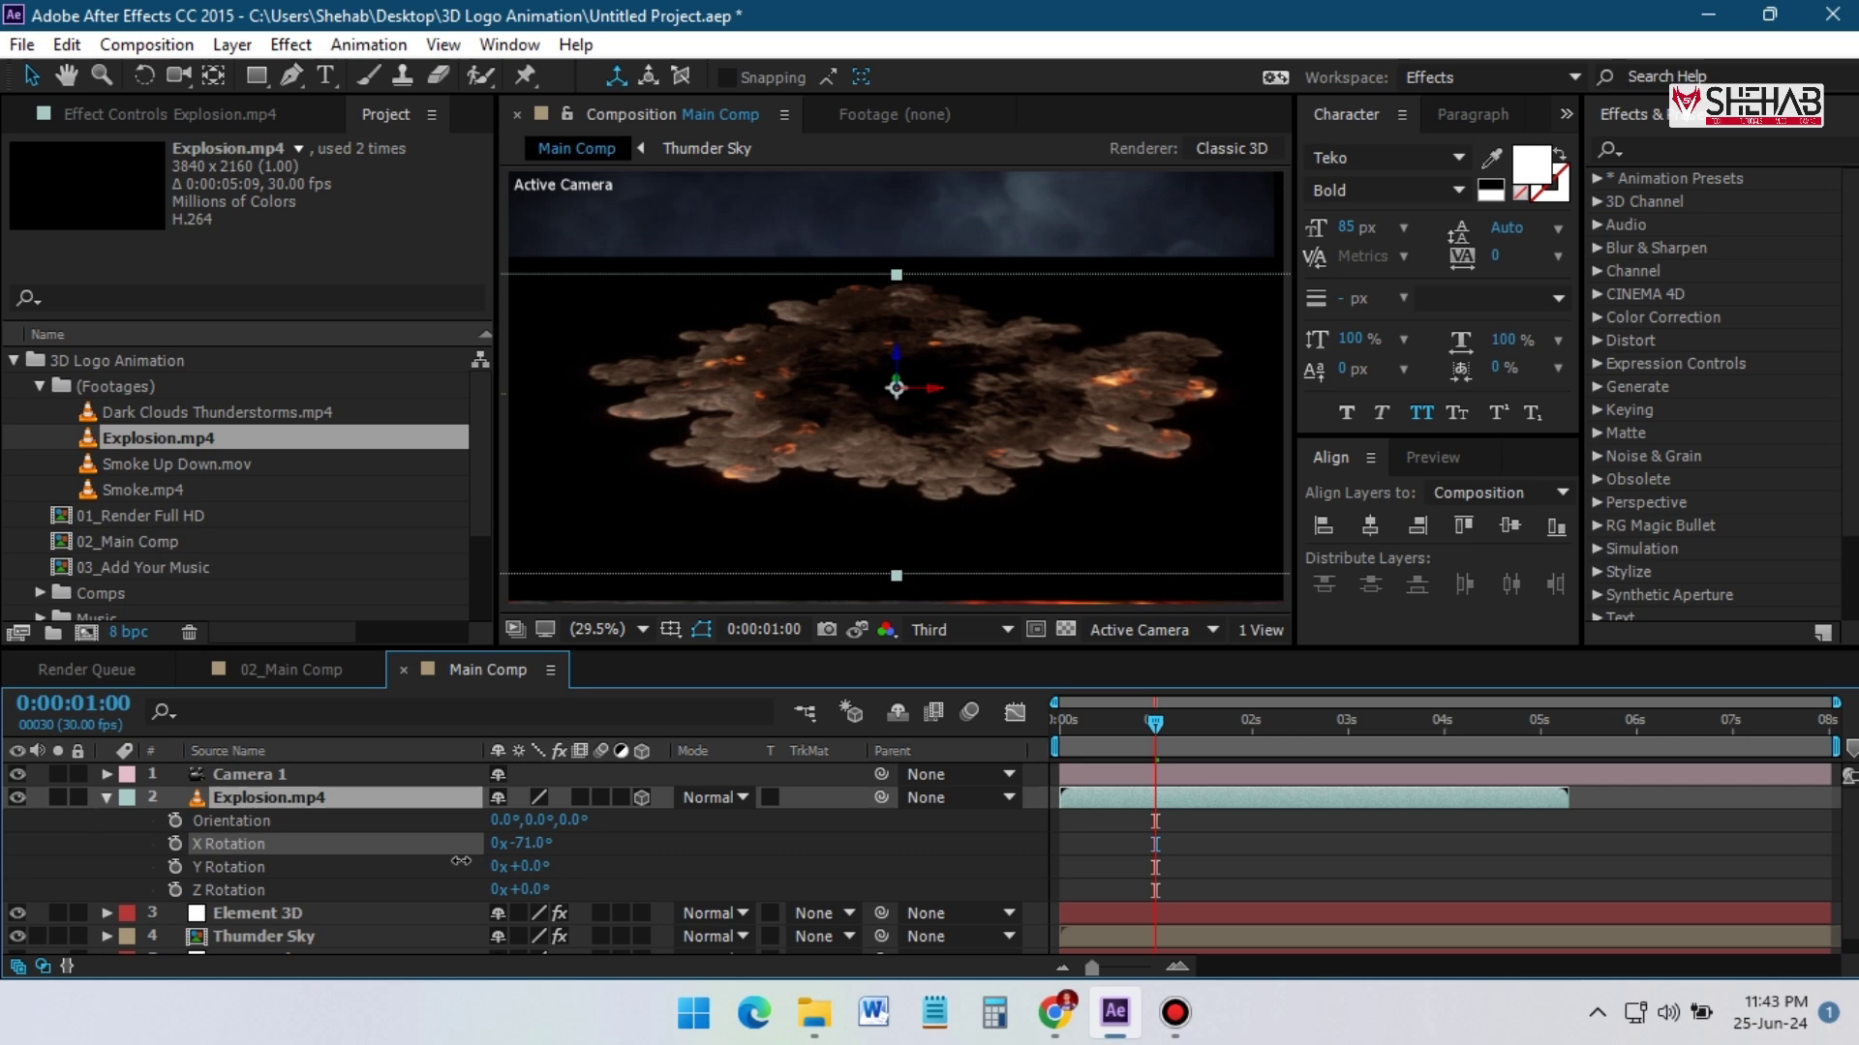
Set the explosion to Screen mode, lower it beneath the logo, and start it near one second
{"action": "left_click", "coordinate": [712, 796]}
{"action": "left_click", "coordinate": [807, 434]}
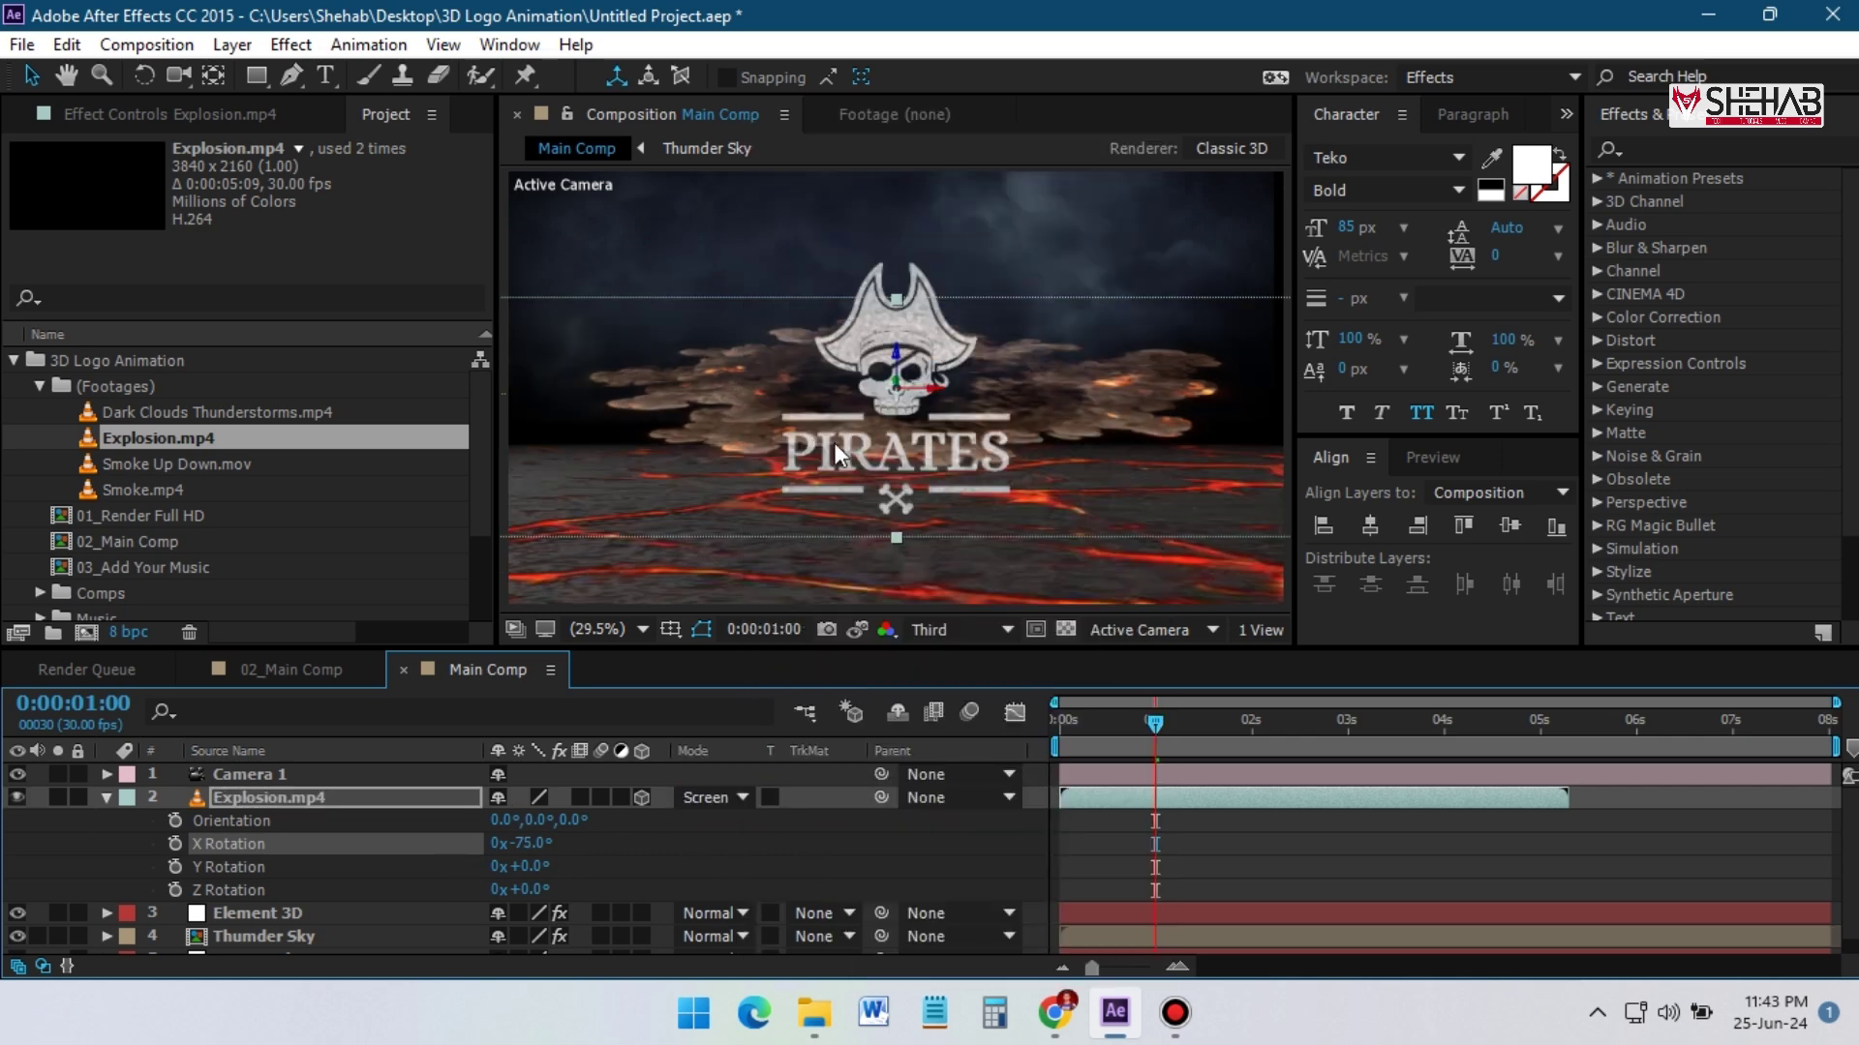
{"action": "left_click_drag", "start_coordinate": [897, 360], "coordinate": [893, 481]}
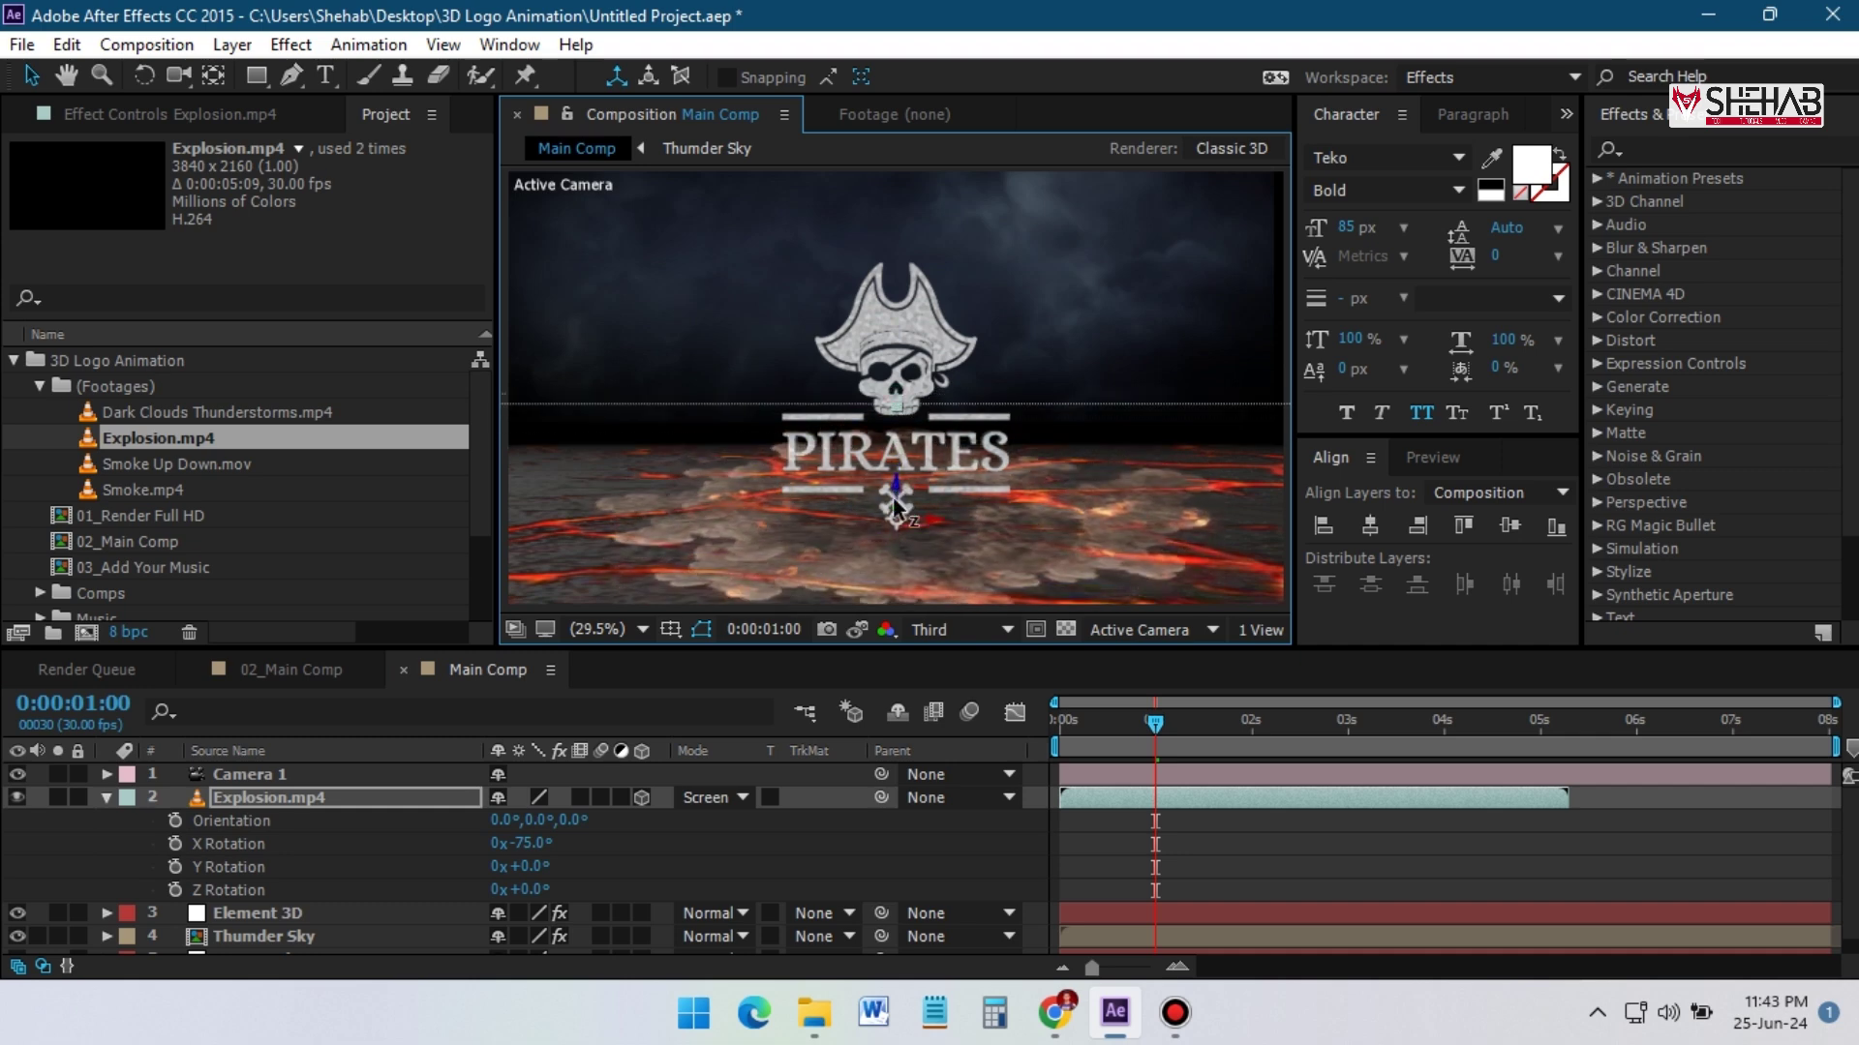
{"action": "left_click", "coordinate": [1098, 723]}
{"action": "key", "text": "k"}
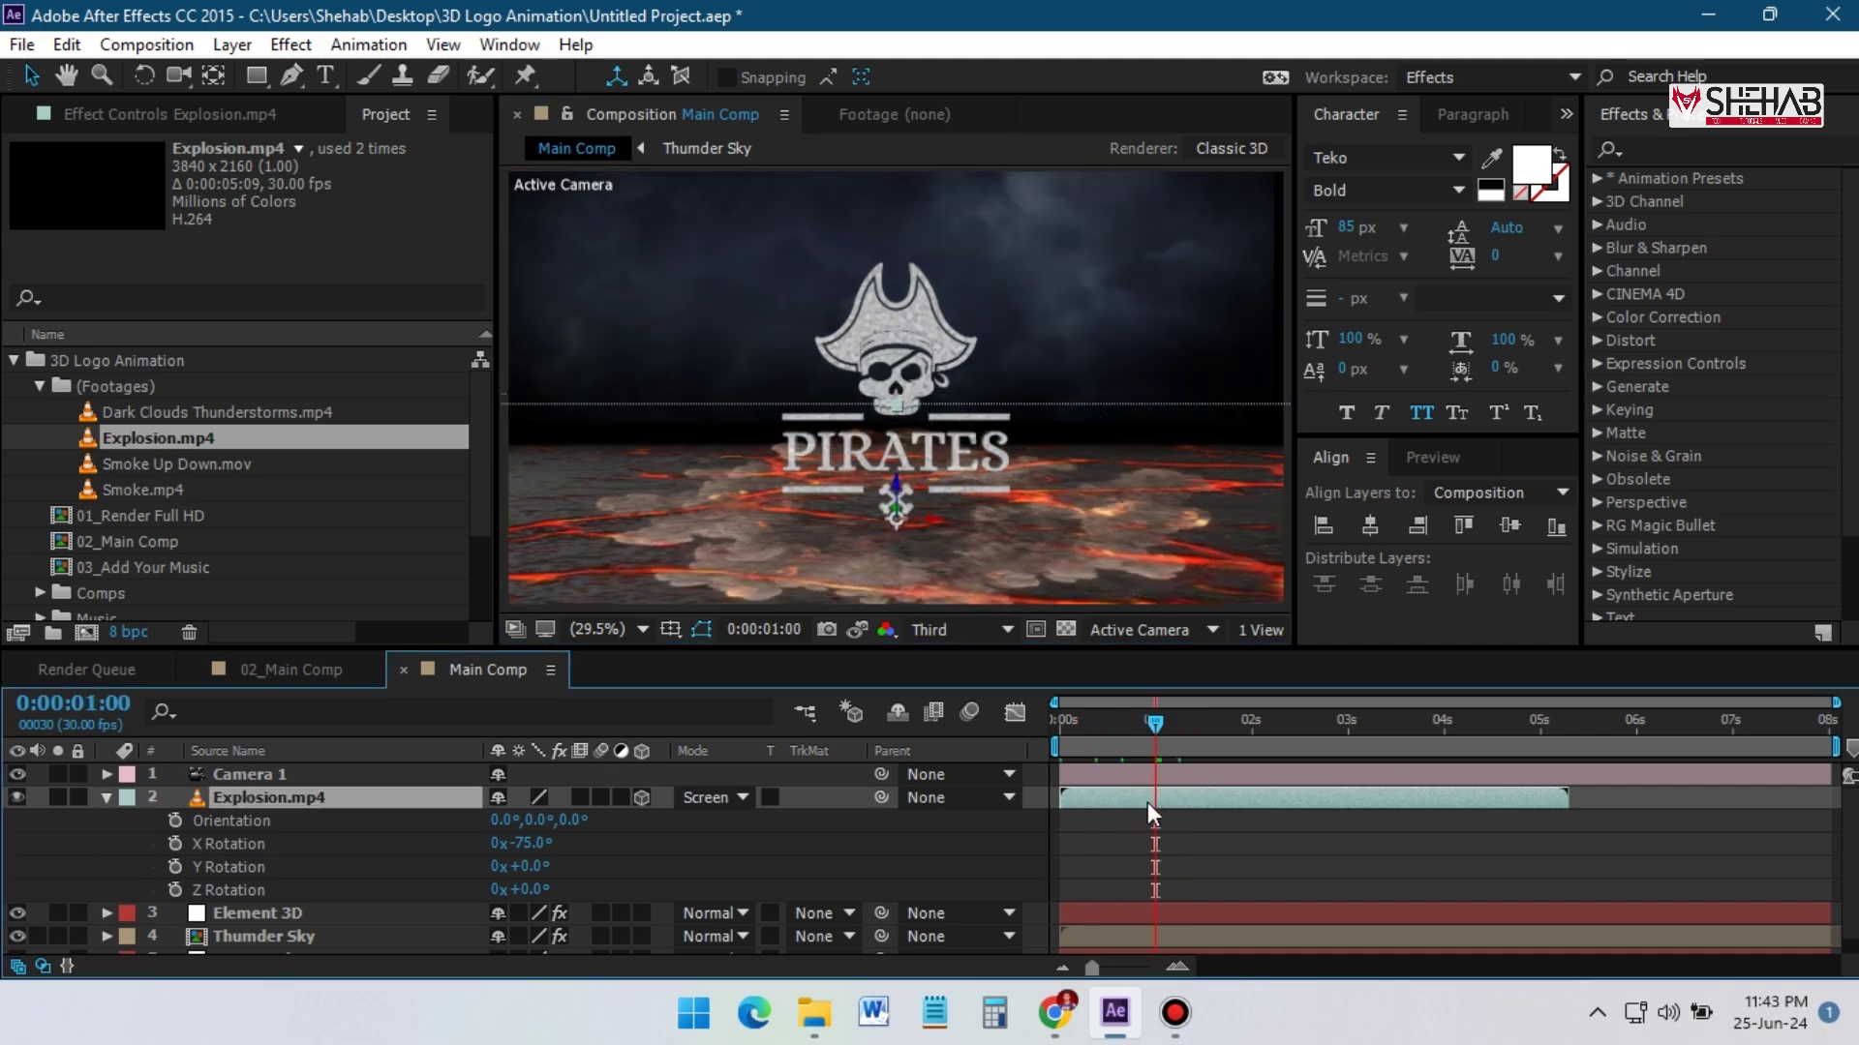
{"action": "left_click_drag", "start_coordinate": [1147, 802], "coordinate": [1273, 806]}
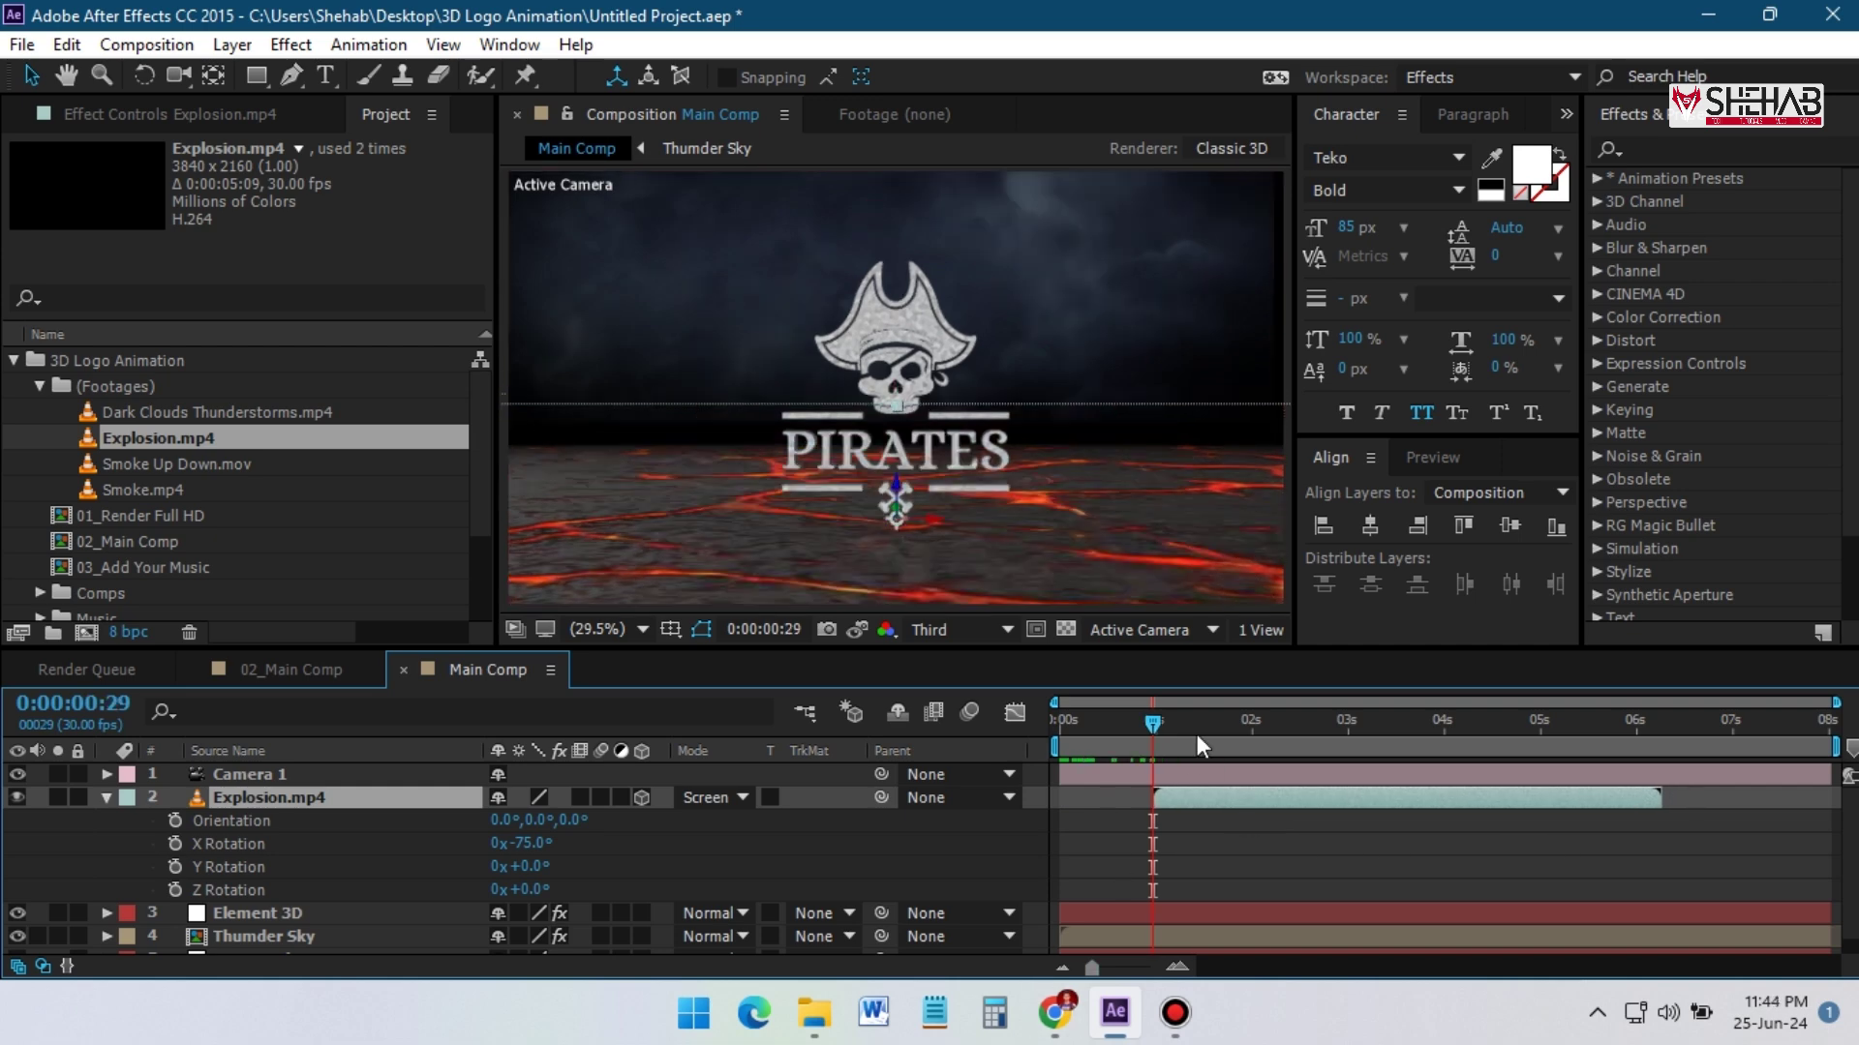
{"action": "left_click", "coordinate": [1060, 724]}
{"action": "key", "text": "space"}
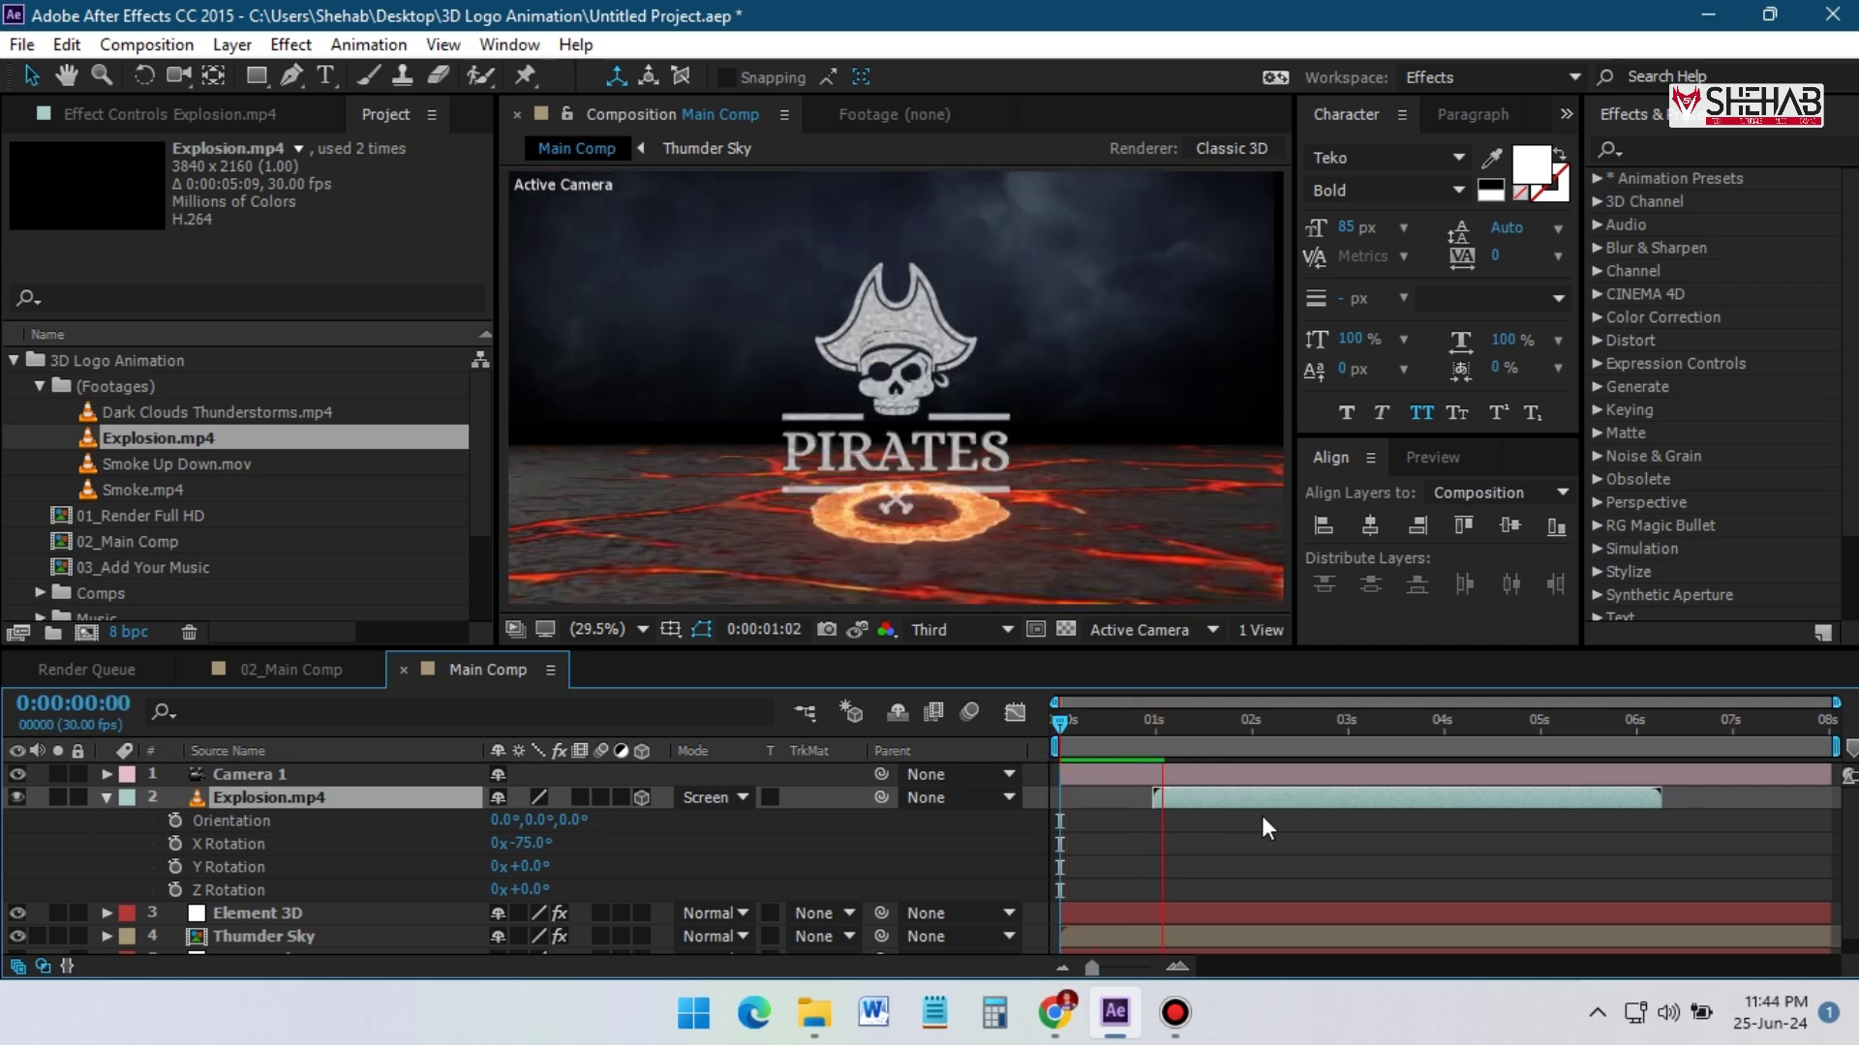
Add Smoke Up Down.mov to Main Comp in Screen mode and preview it
{"action": "key", "text": "r"}
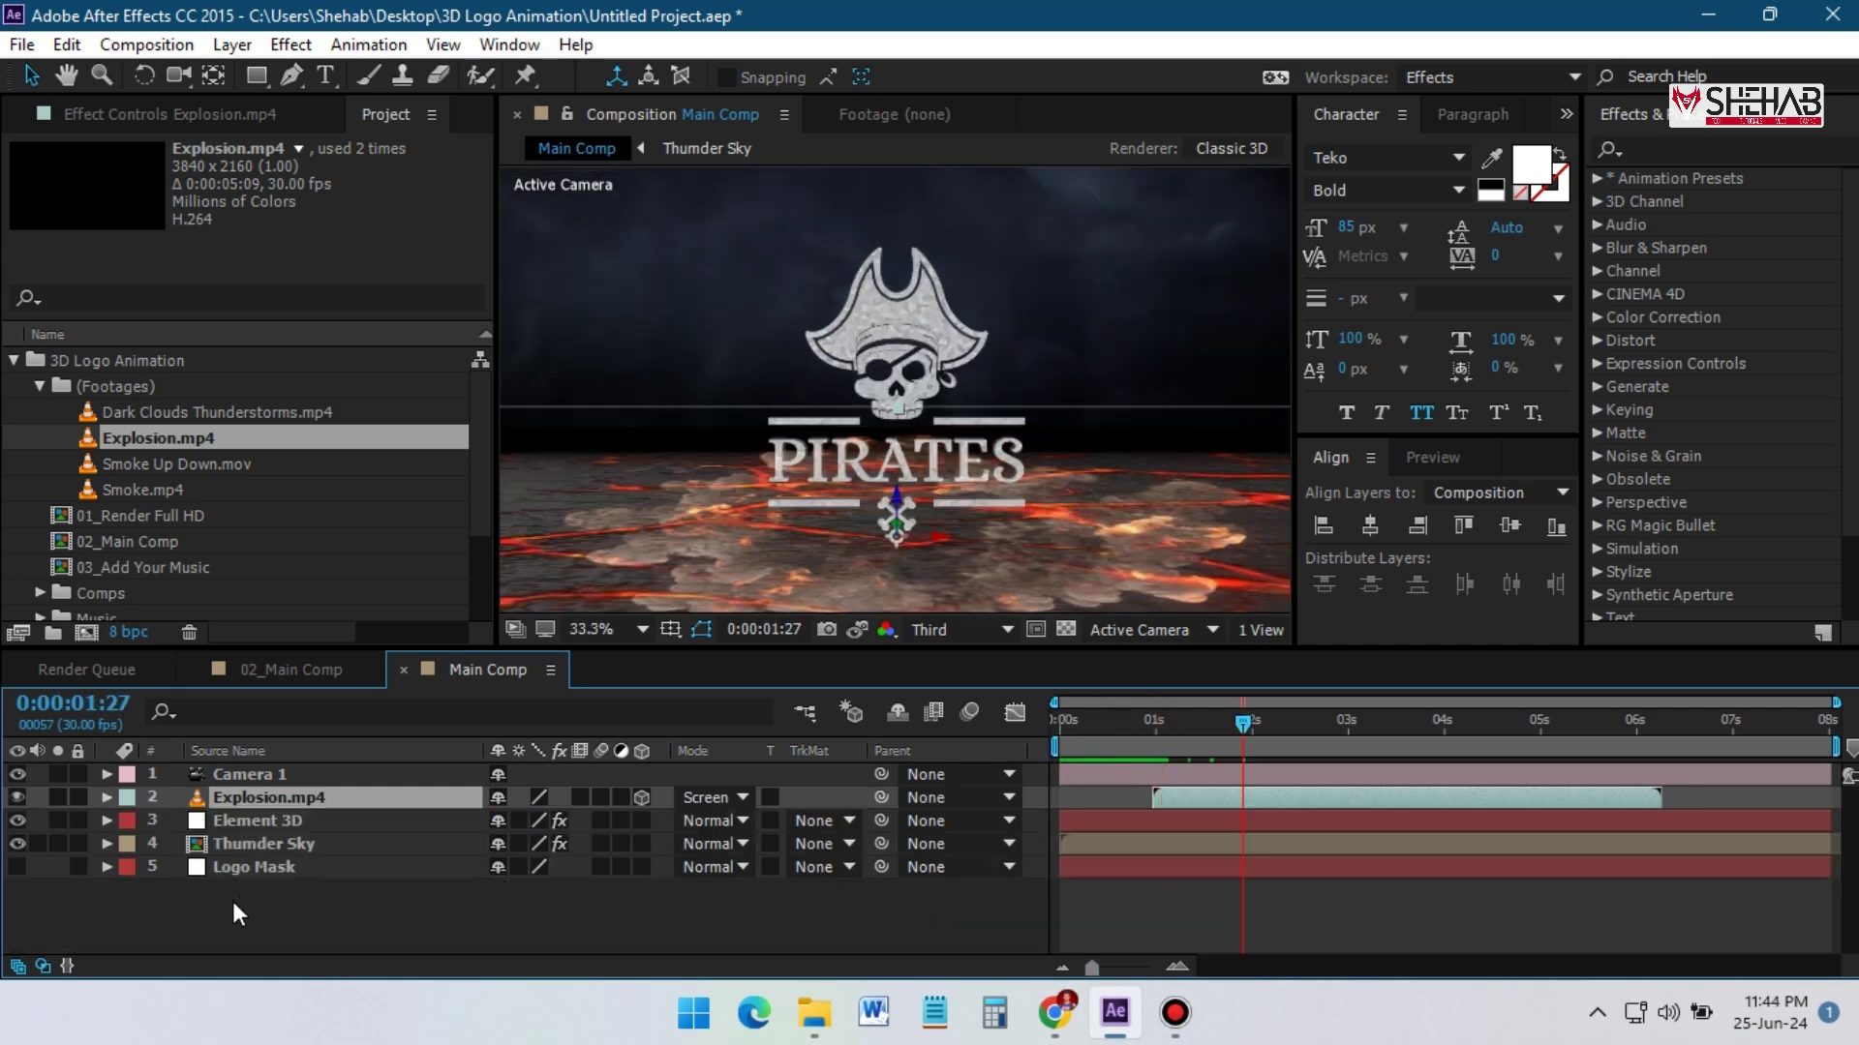
{"action": "left_click", "coordinate": [228, 902]}
{"action": "left_click", "coordinate": [160, 467]}
{"action": "left_click_drag", "start_coordinate": [155, 467], "coordinate": [203, 778]}
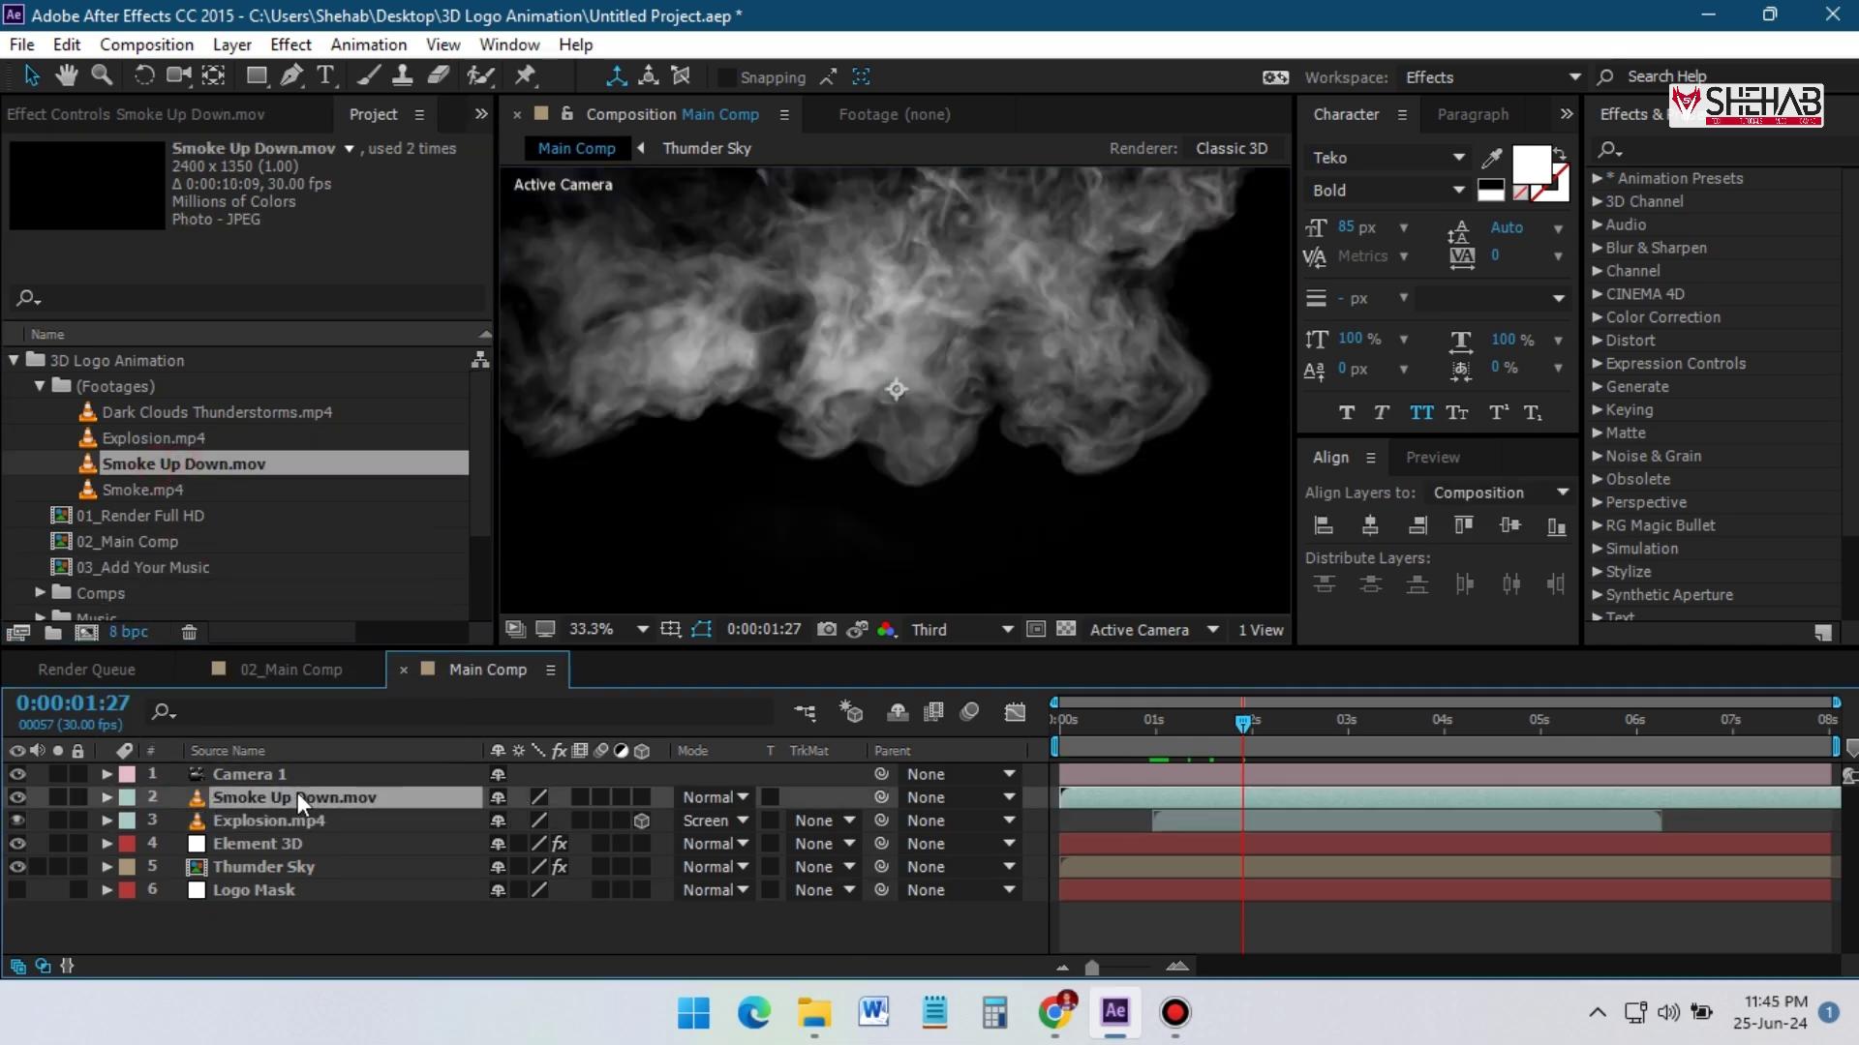
{"action": "left_click", "coordinate": [715, 796]}
{"action": "left_click", "coordinate": [774, 432]}
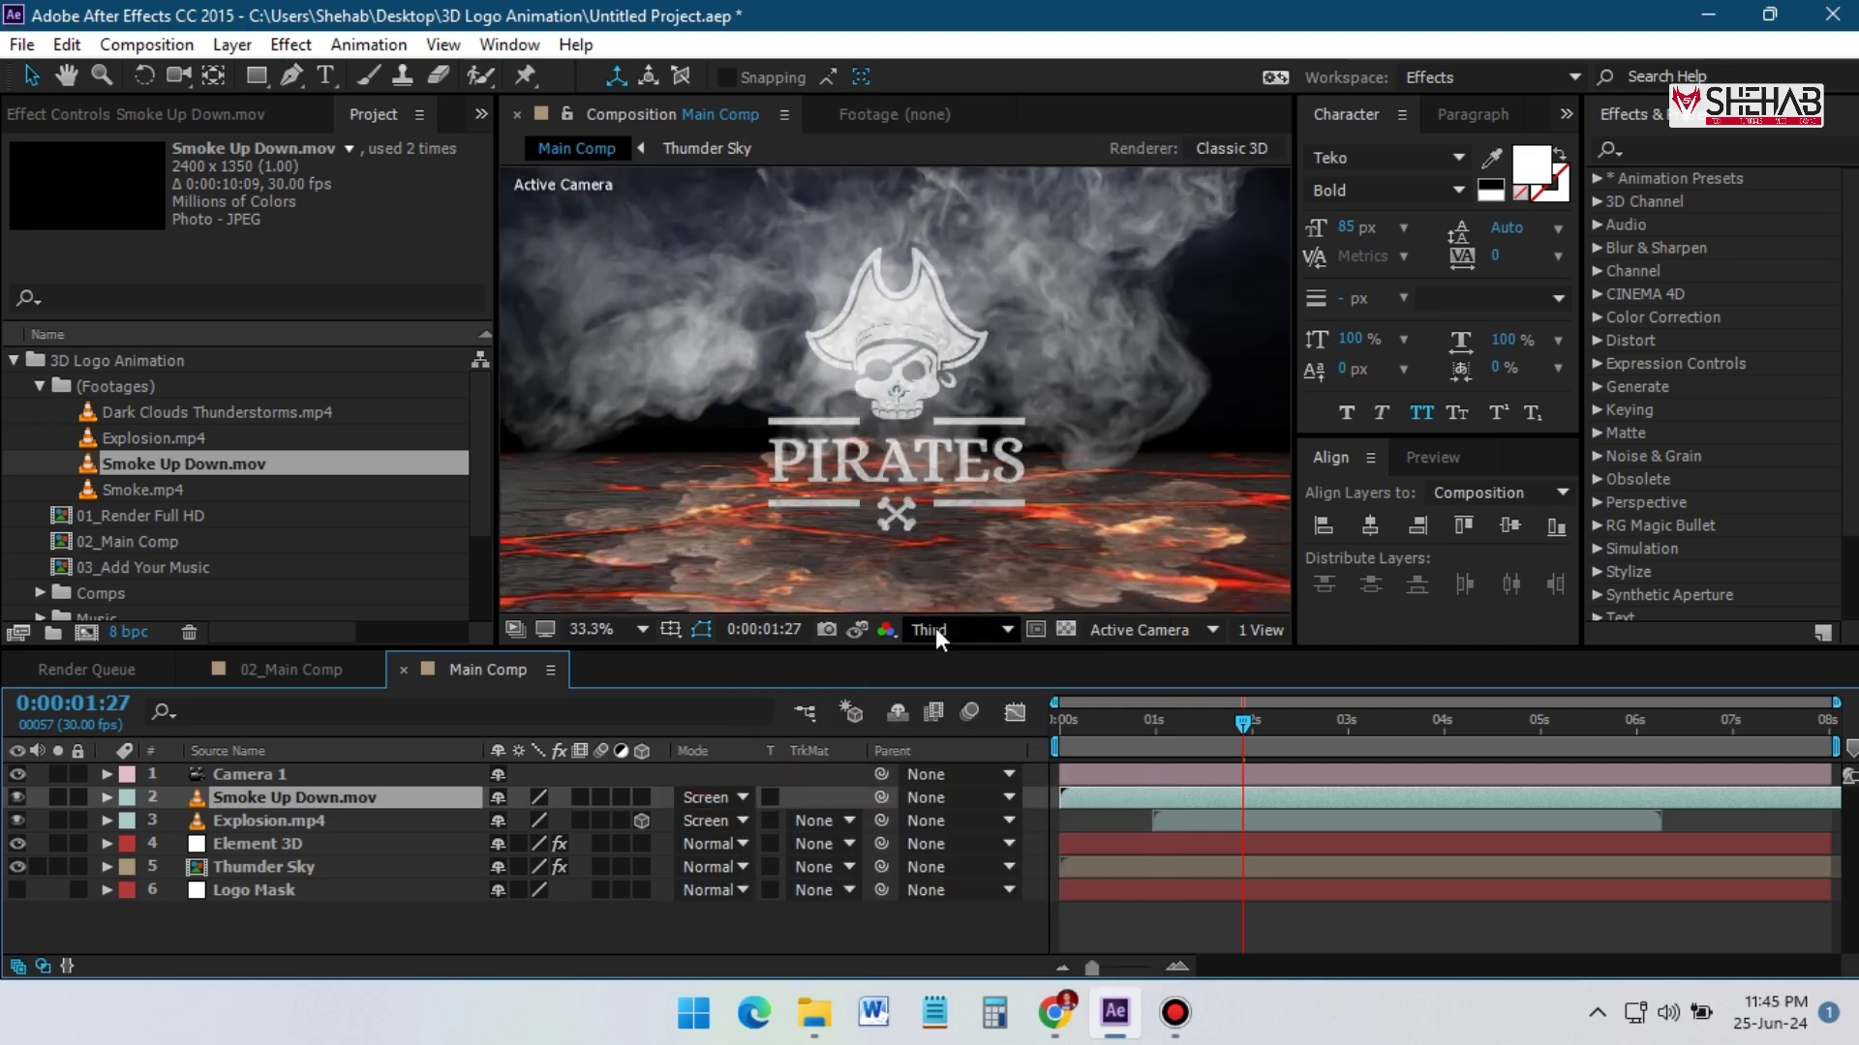
{"action": "key", "text": "space"}
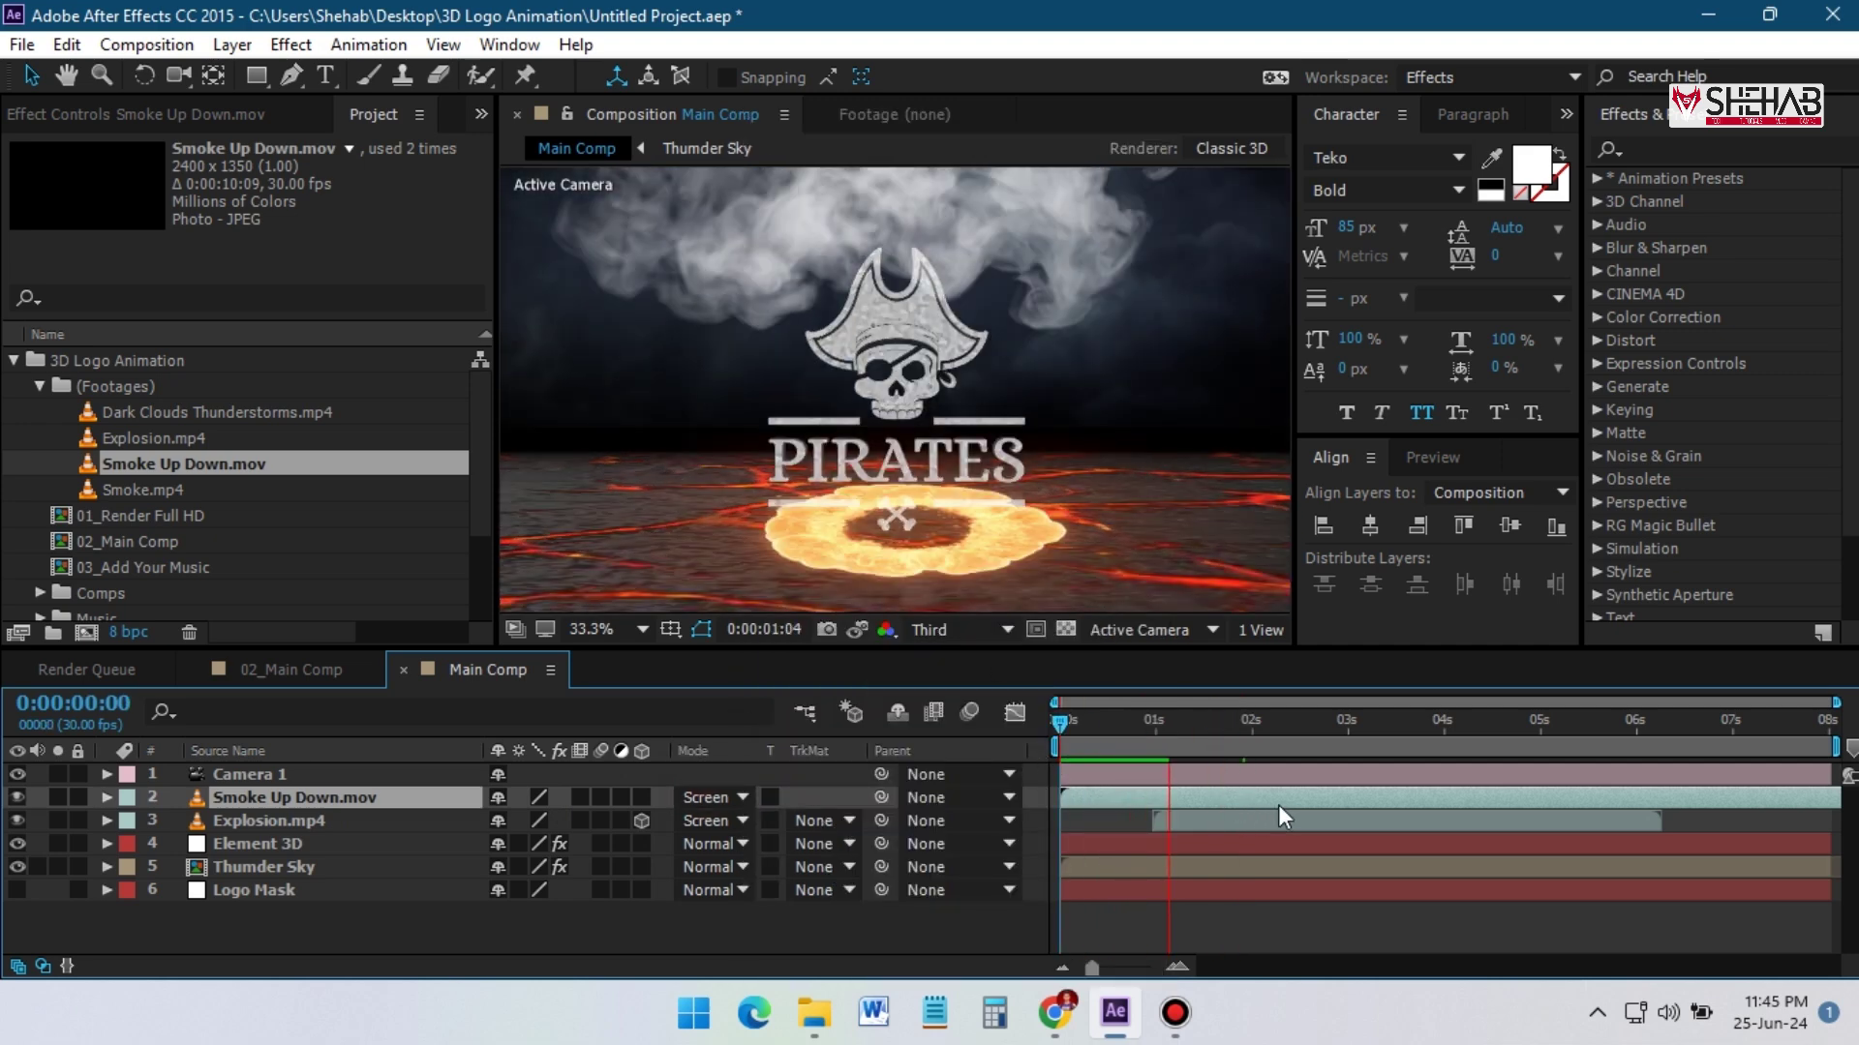
{"action": "left_click", "coordinate": [1085, 728]}
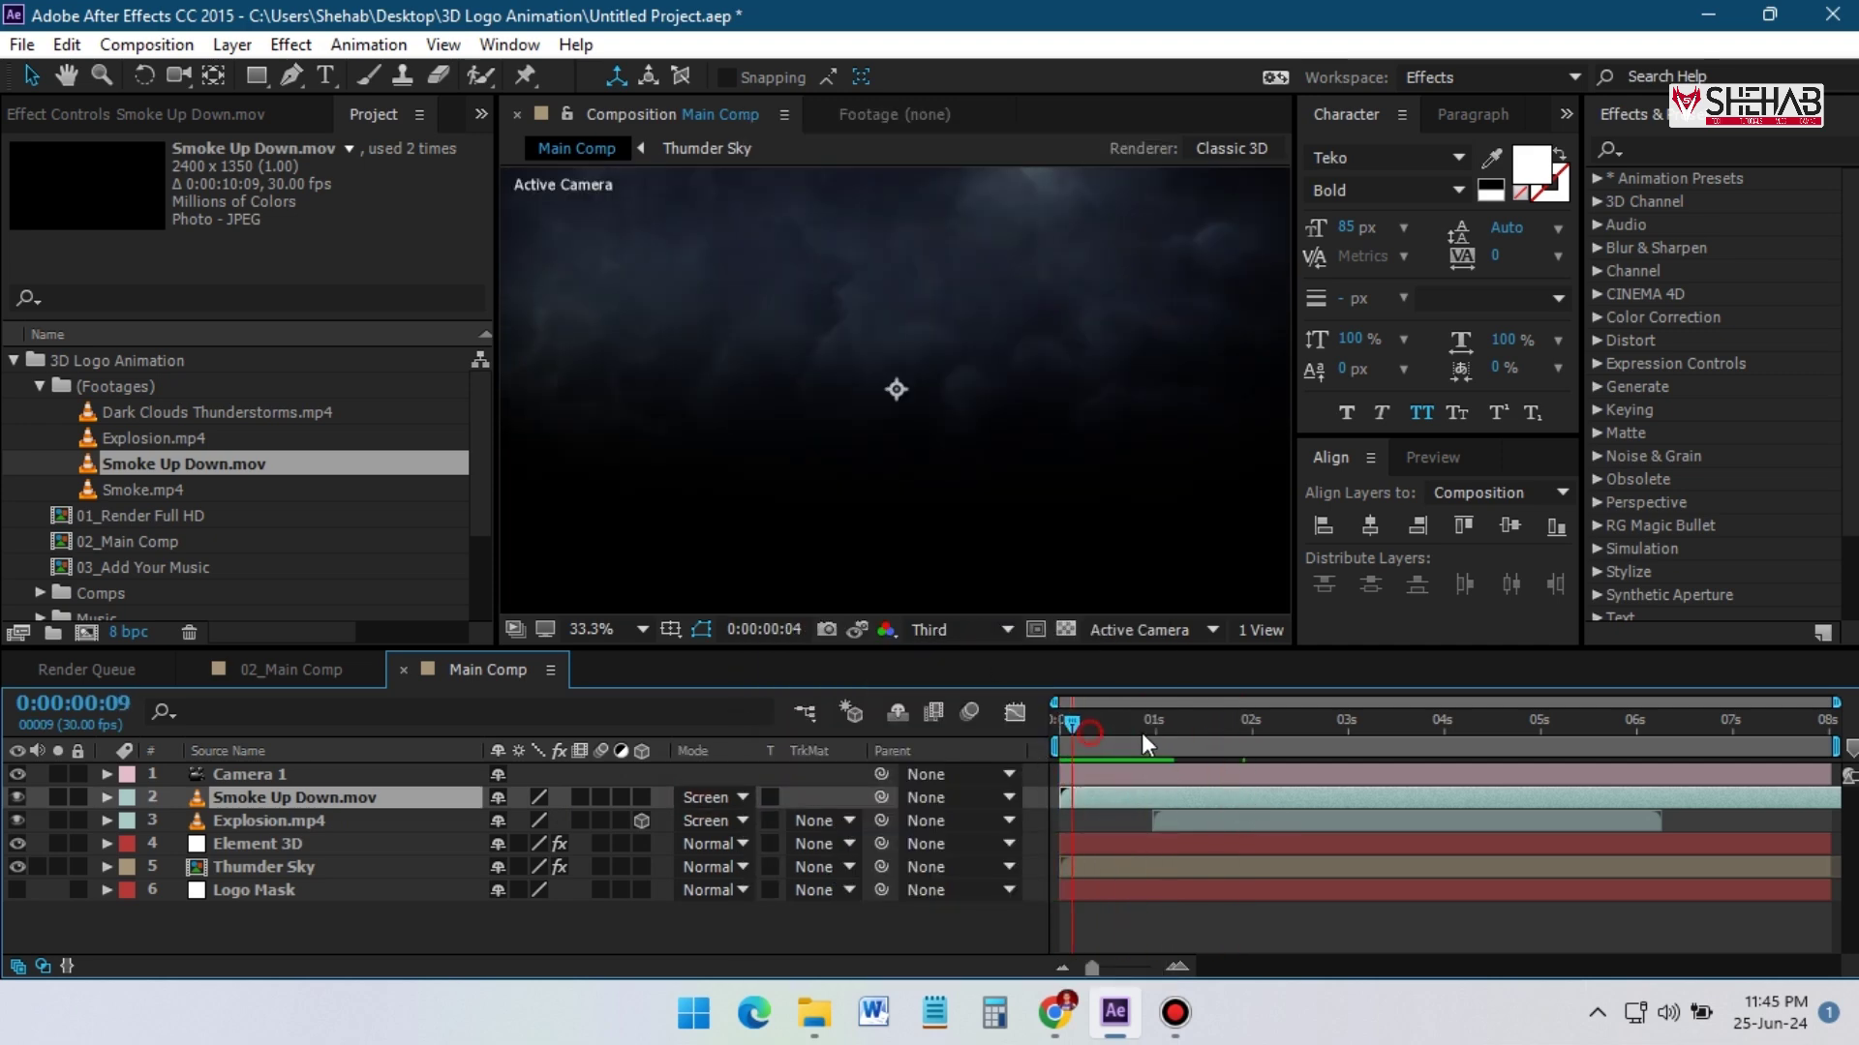
{"action": "left_click_drag", "start_coordinate": [1141, 734], "coordinate": [1164, 726]}
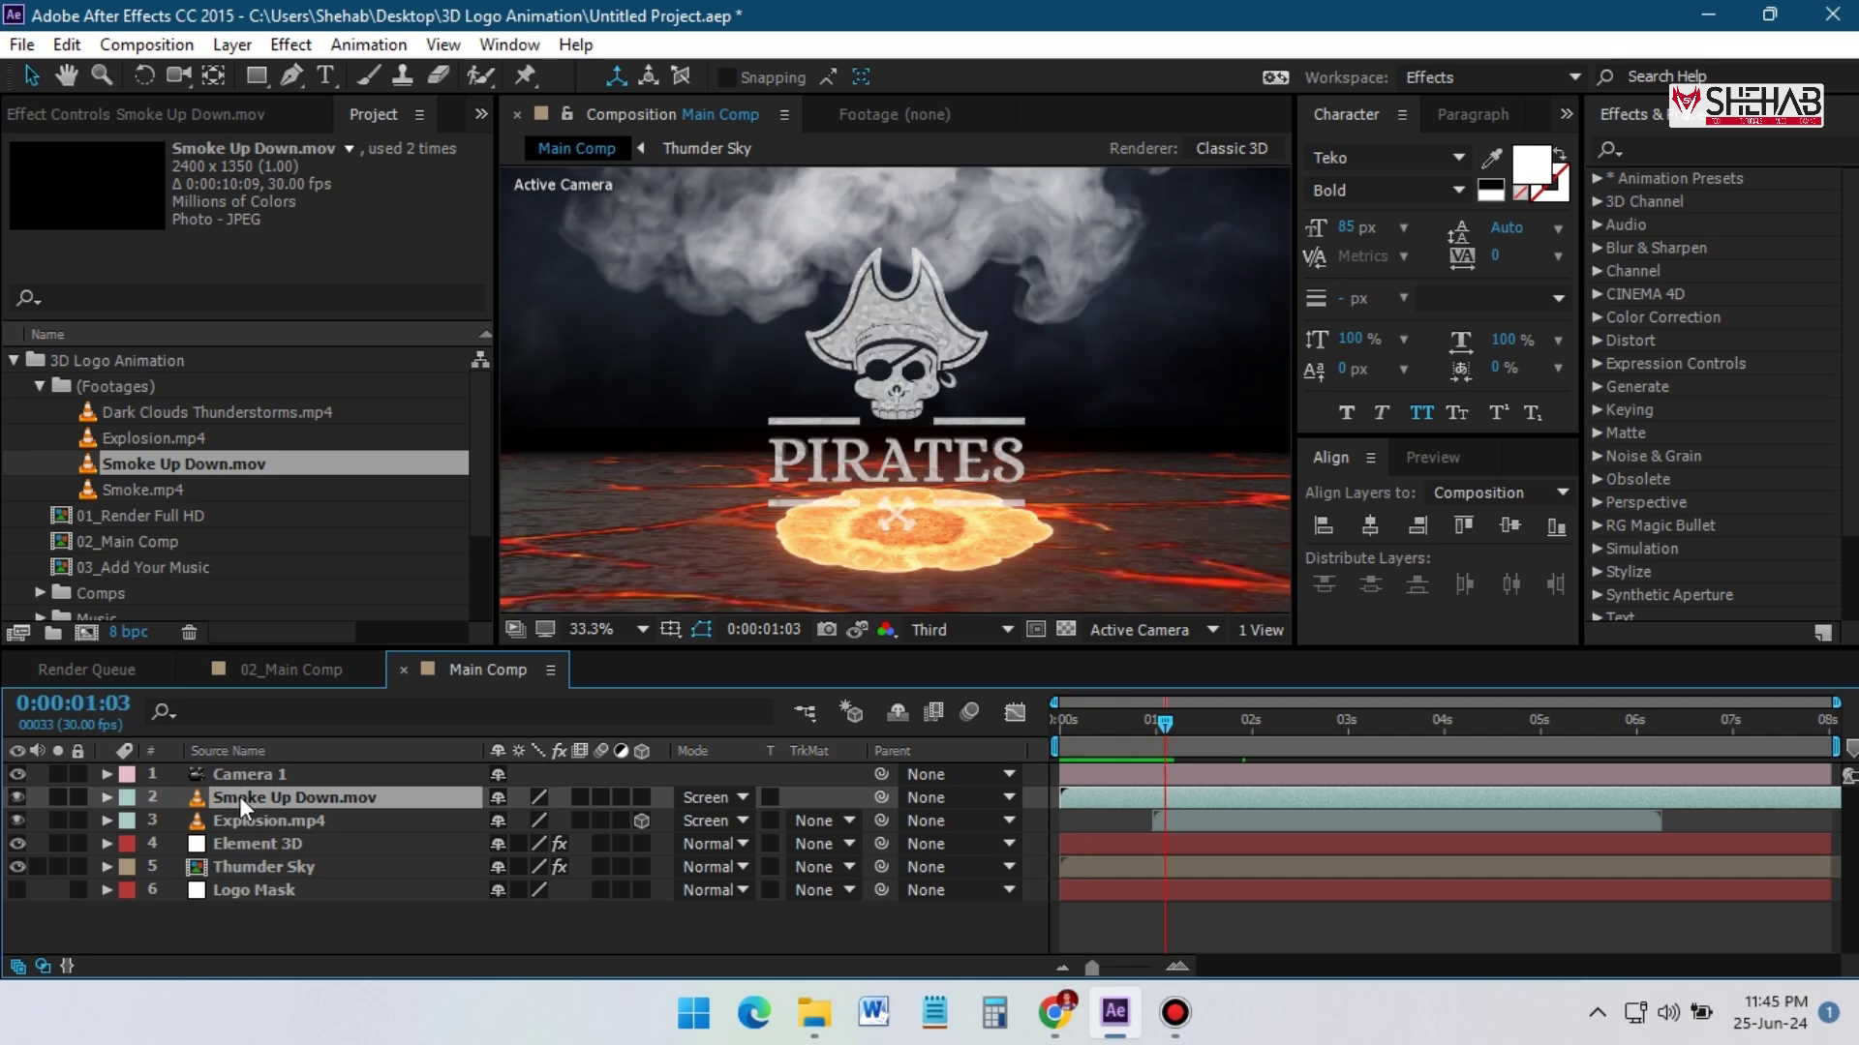
Apply a Tint effect to the smoke with Map White To set to pale cream
{"action": "key", "text": "ctrl+space"}
{"action": "type", "text": "tint"}
{"action": "key", "text": "Return"}
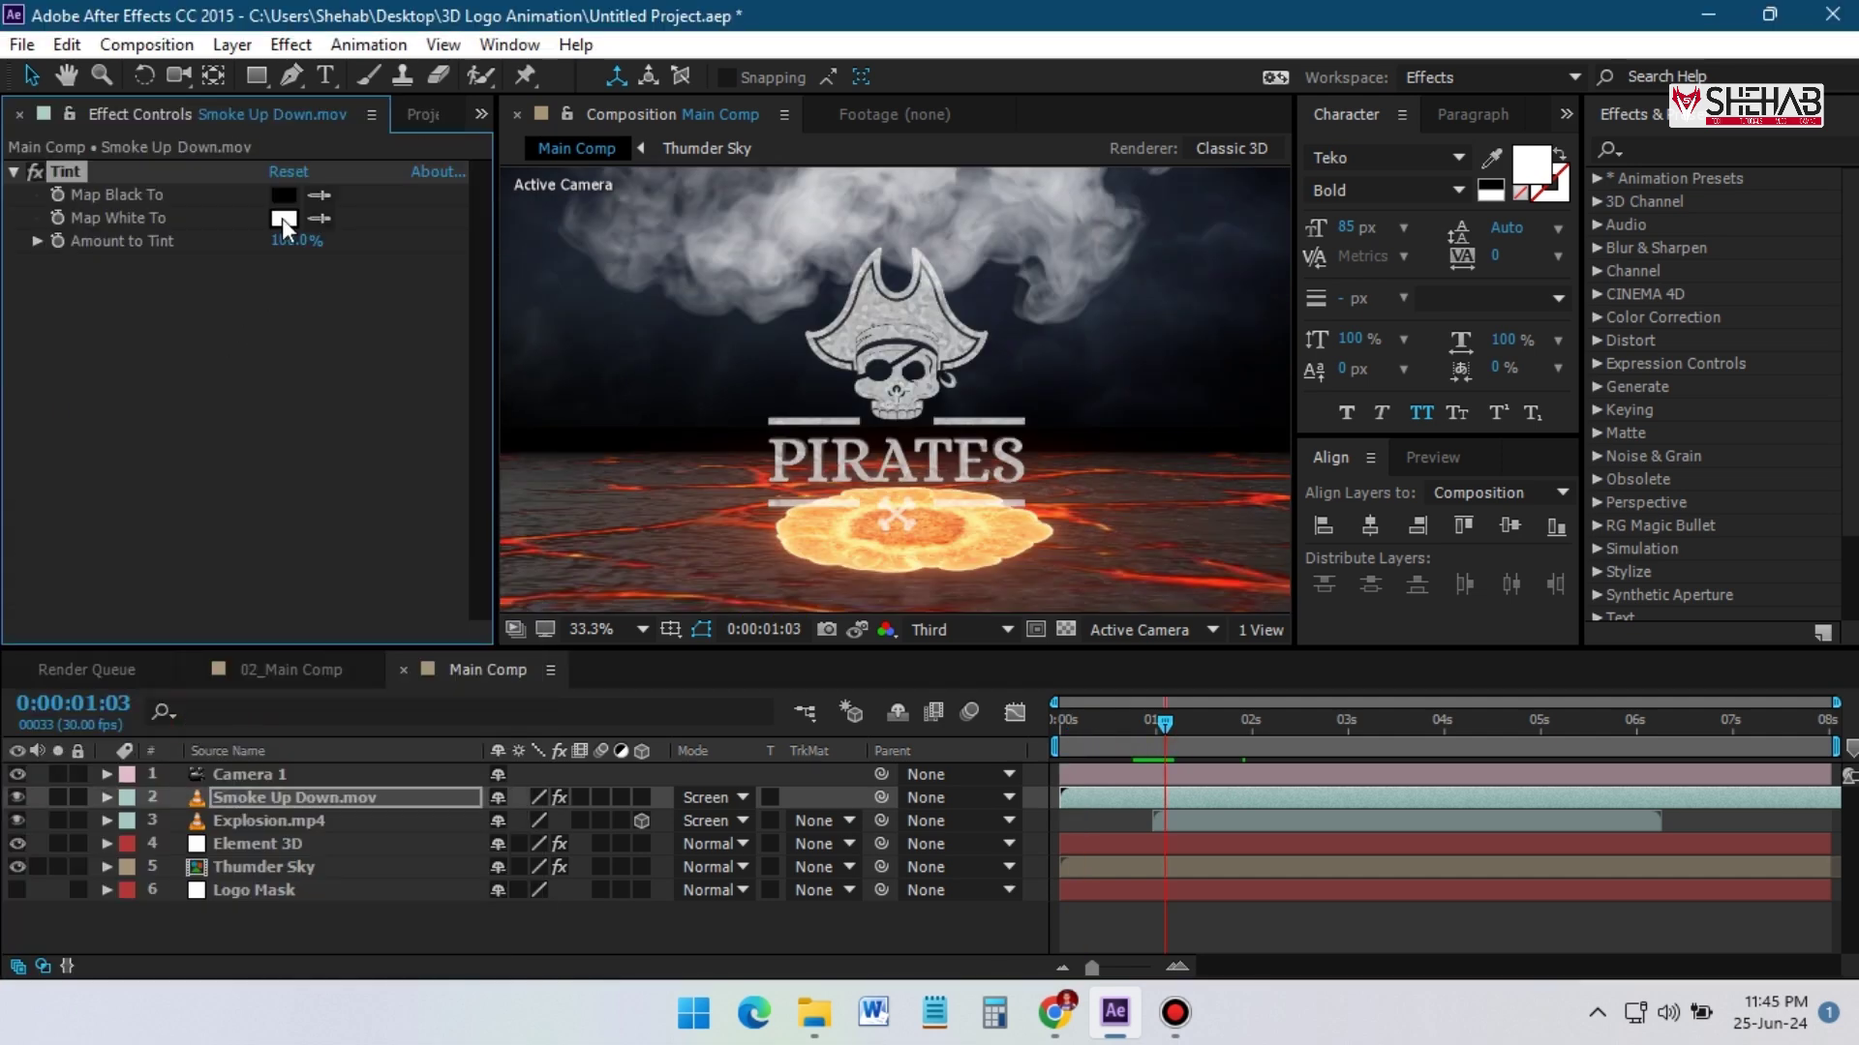
{"action": "left_click", "coordinate": [282, 218]}
{"action": "left_click", "coordinate": [1275, 564]}
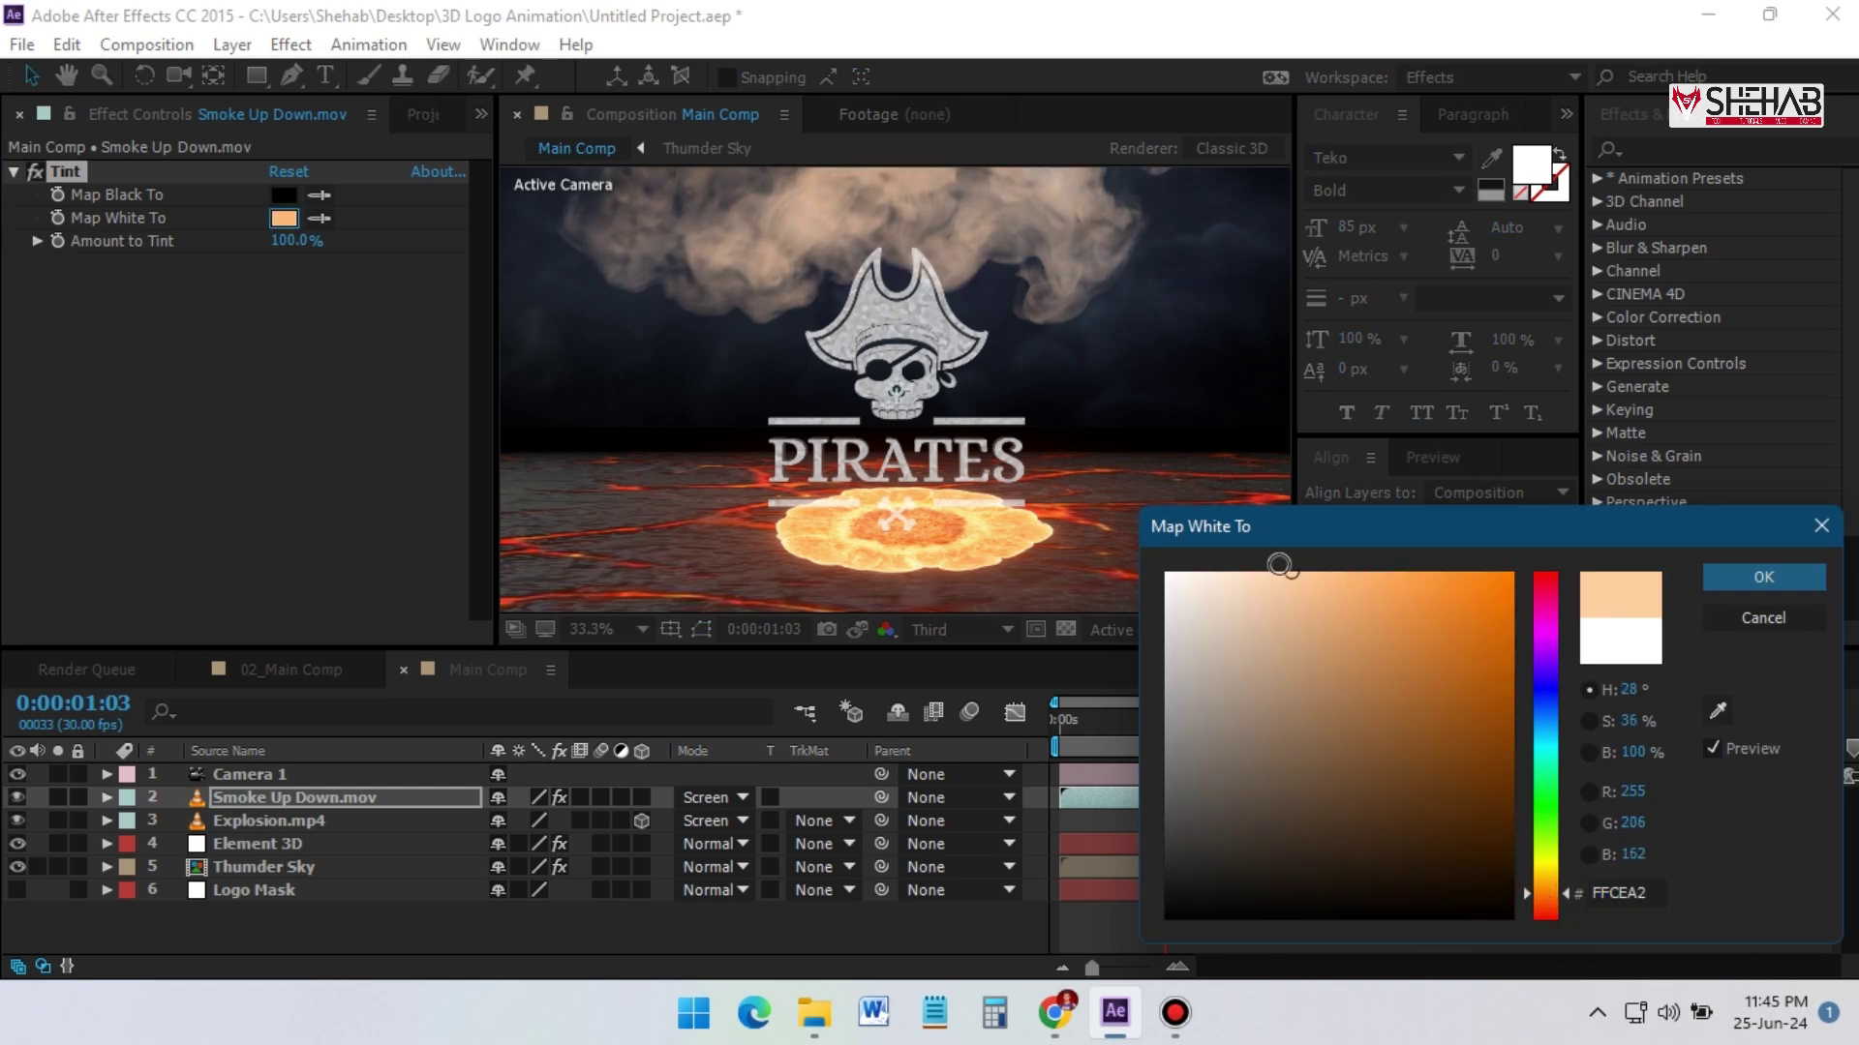
{"action": "left_click_drag", "start_coordinate": [1276, 564], "coordinate": [1206, 572]}
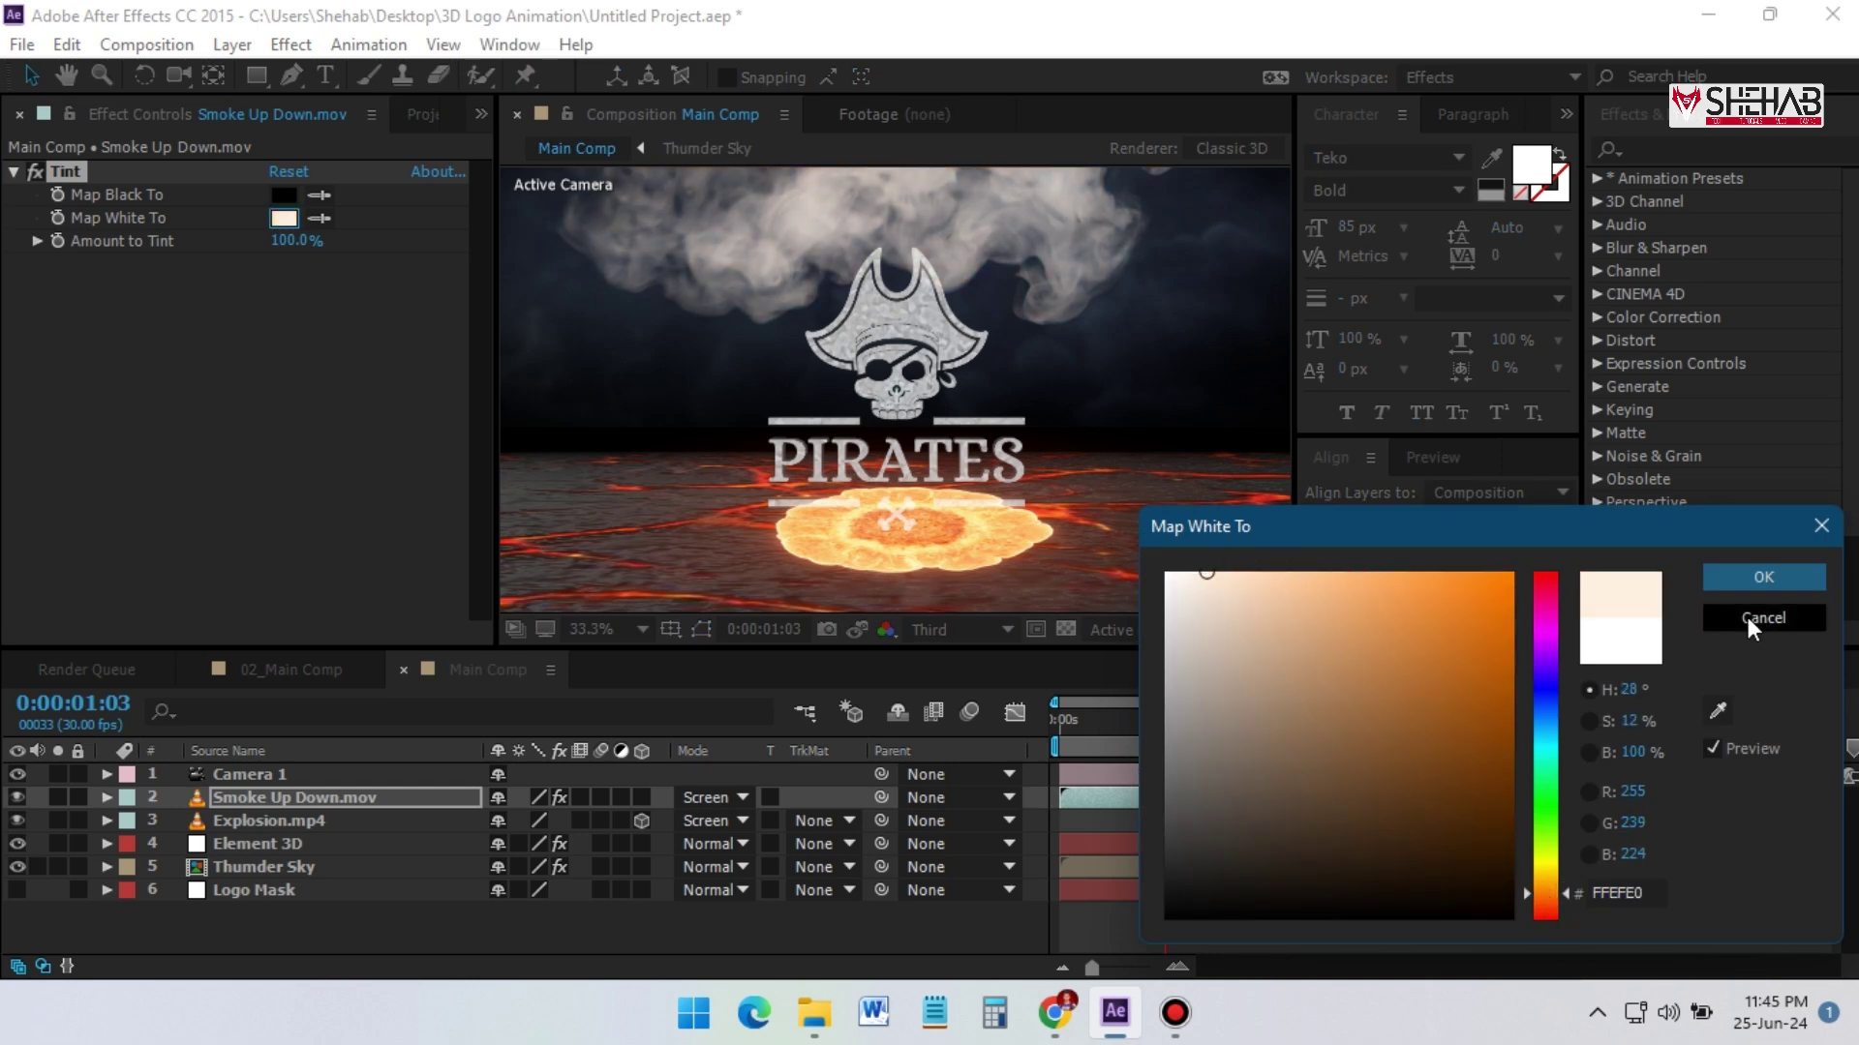
{"action": "left_click", "coordinate": [1746, 618]}
{"action": "left_click", "coordinate": [1317, 739]}
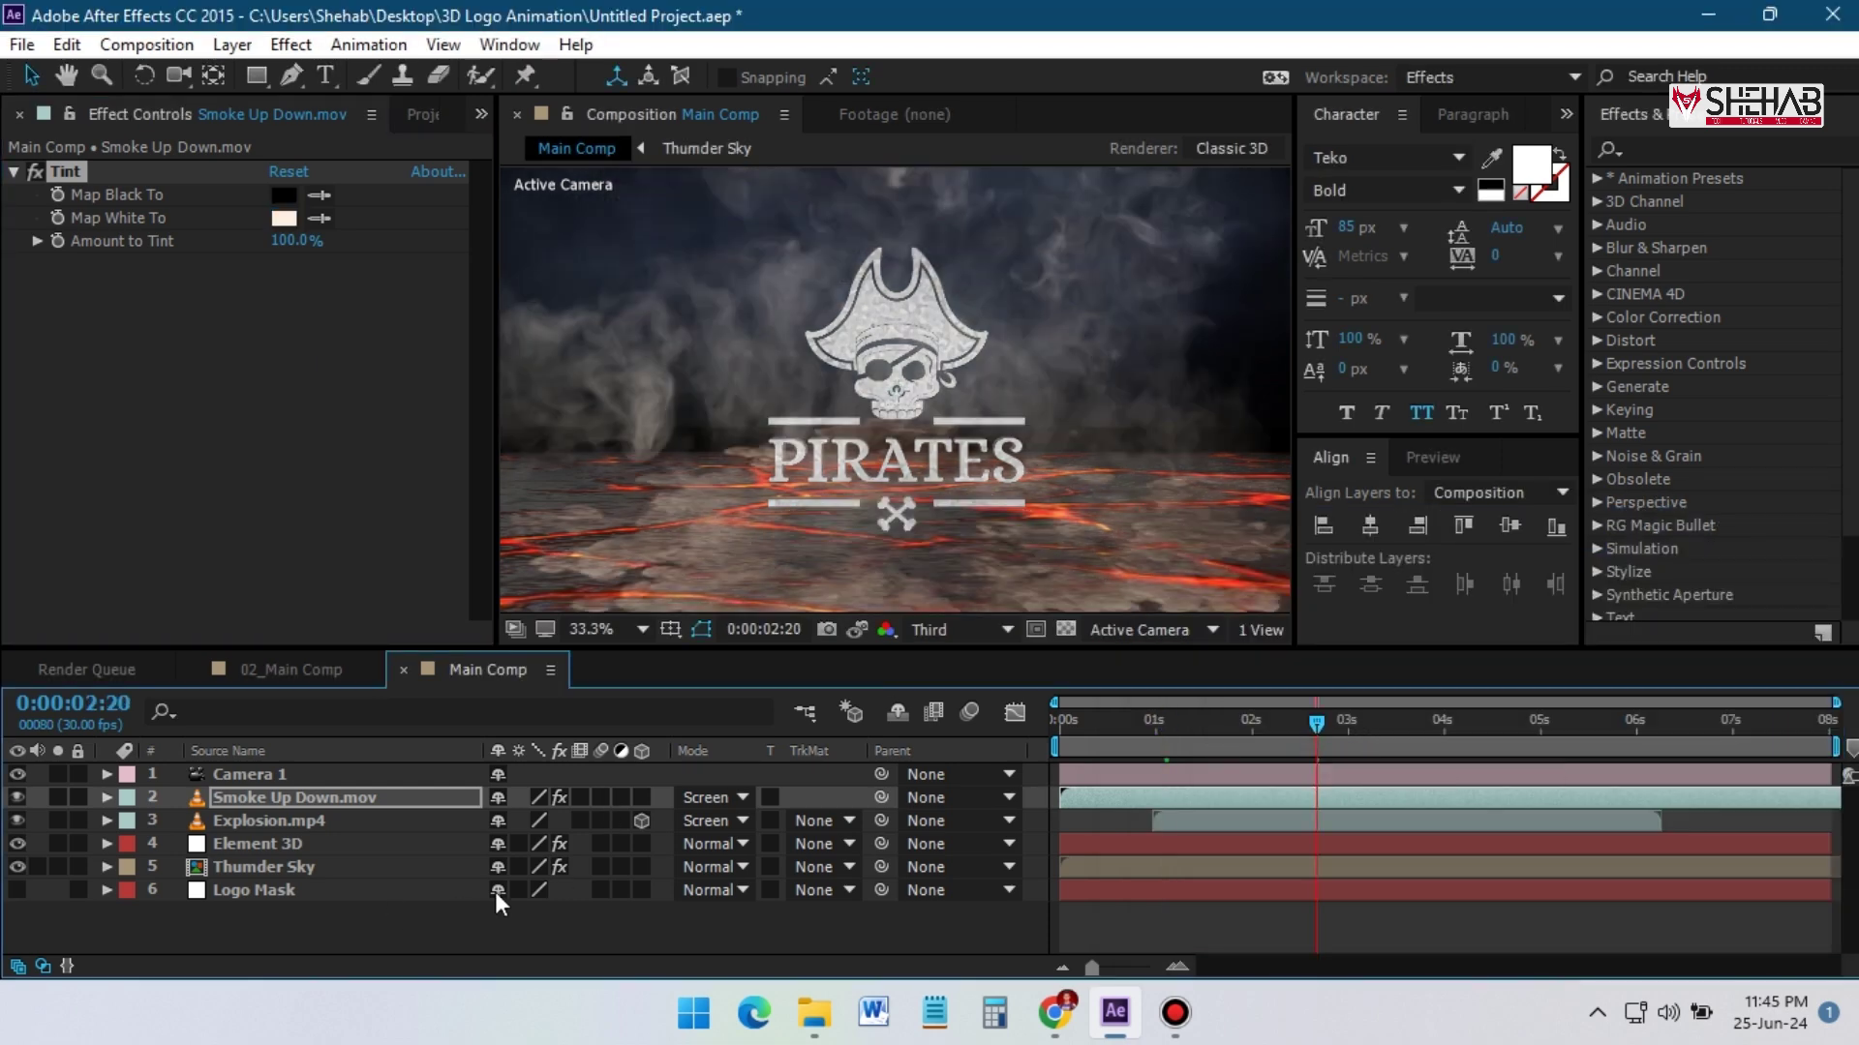
Add Smoke.mp4 to Main Comp with Screen blend mode
{"action": "left_click", "coordinate": [423, 114]}
{"action": "left_click", "coordinate": [155, 487]}
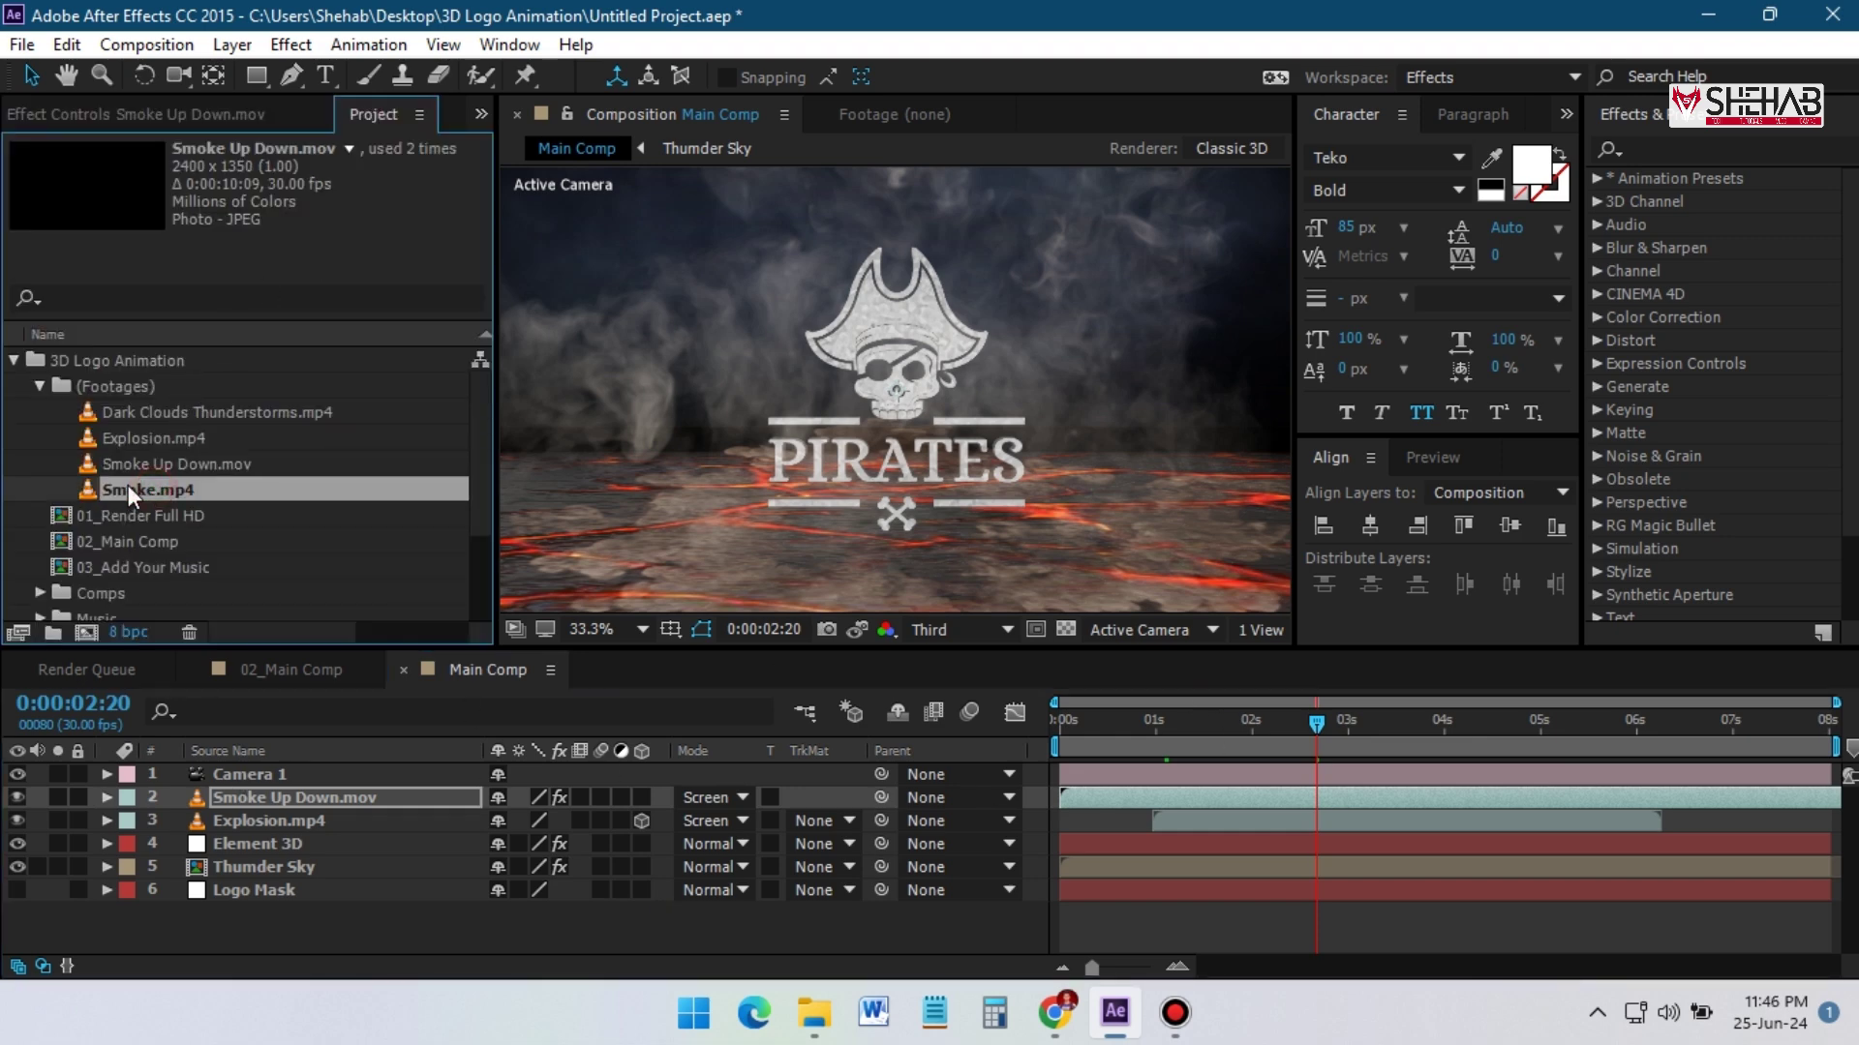
{"action": "left_click_drag", "start_coordinate": [147, 490], "coordinate": [215, 782]}
{"action": "left_click", "coordinate": [720, 799]}
{"action": "left_click", "coordinate": [871, 316]}
Lower the Smoke.mp4 layer's opacity to 60%
{"action": "left_click", "coordinate": [1443, 735]}
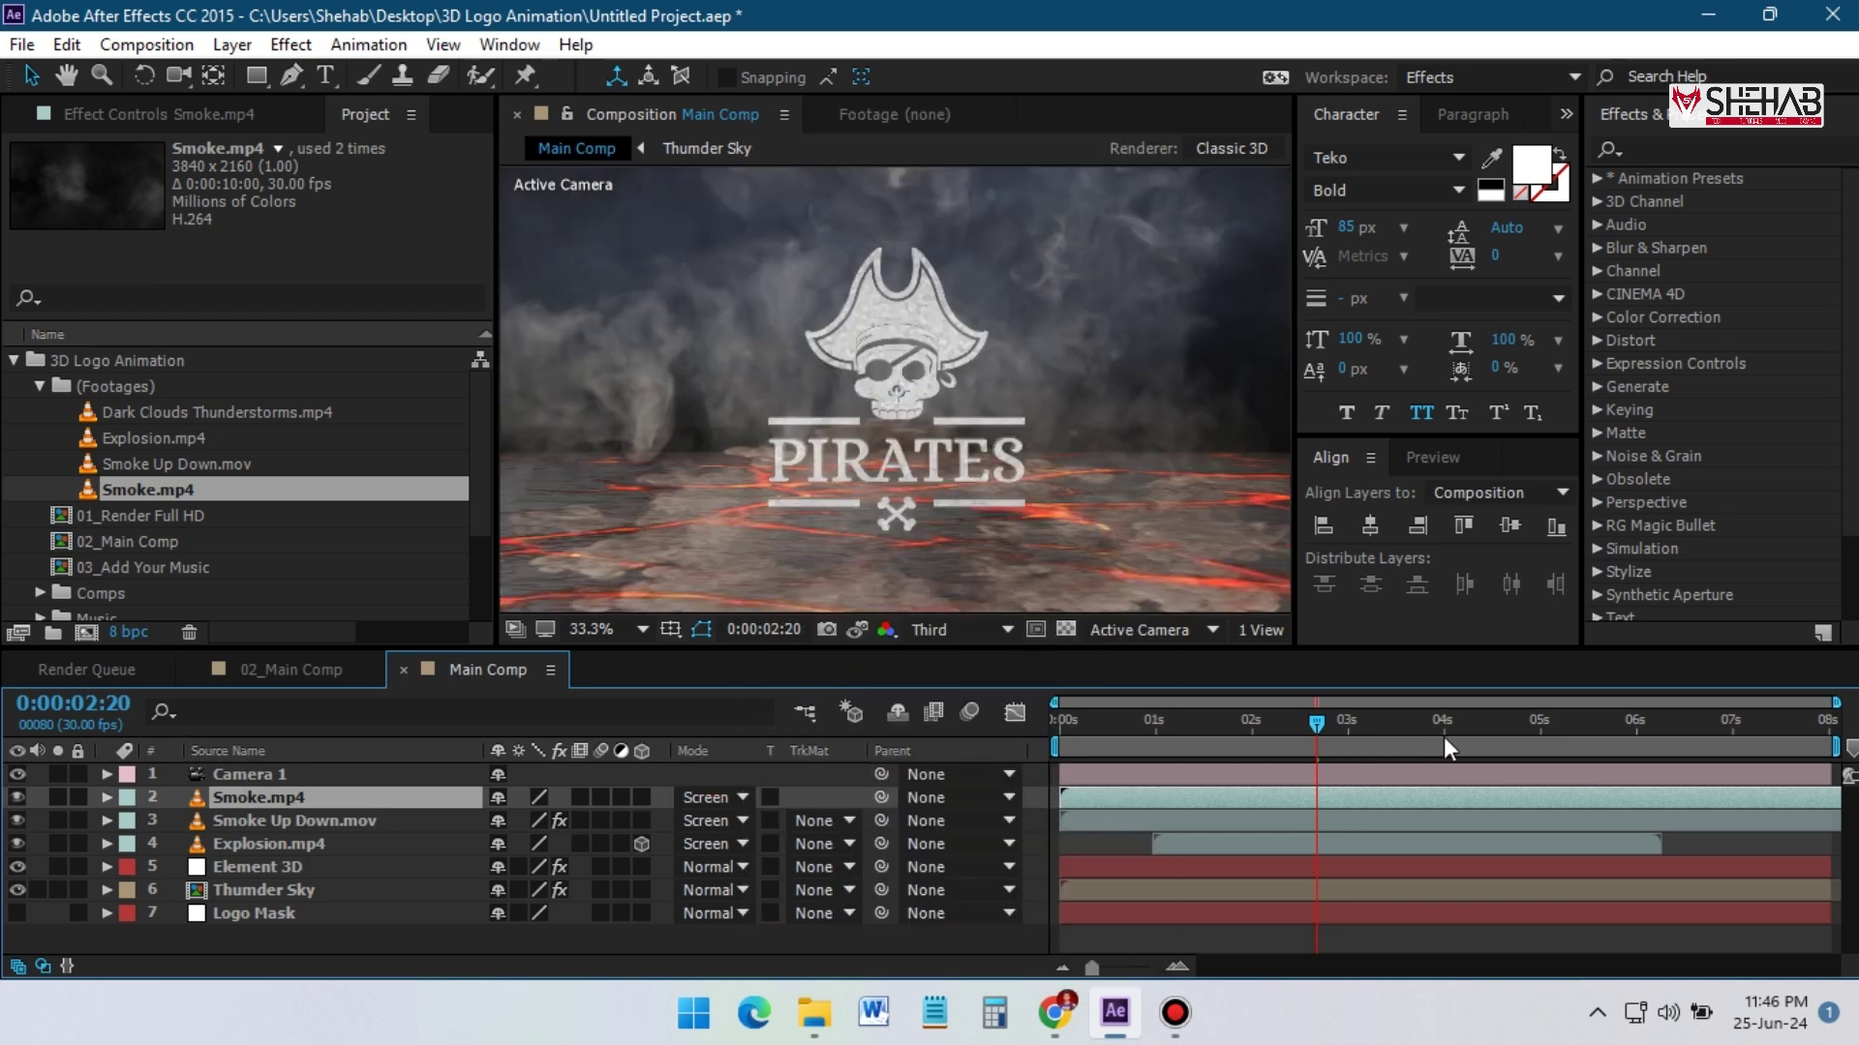
{"action": "left_click", "coordinate": [1527, 728]}
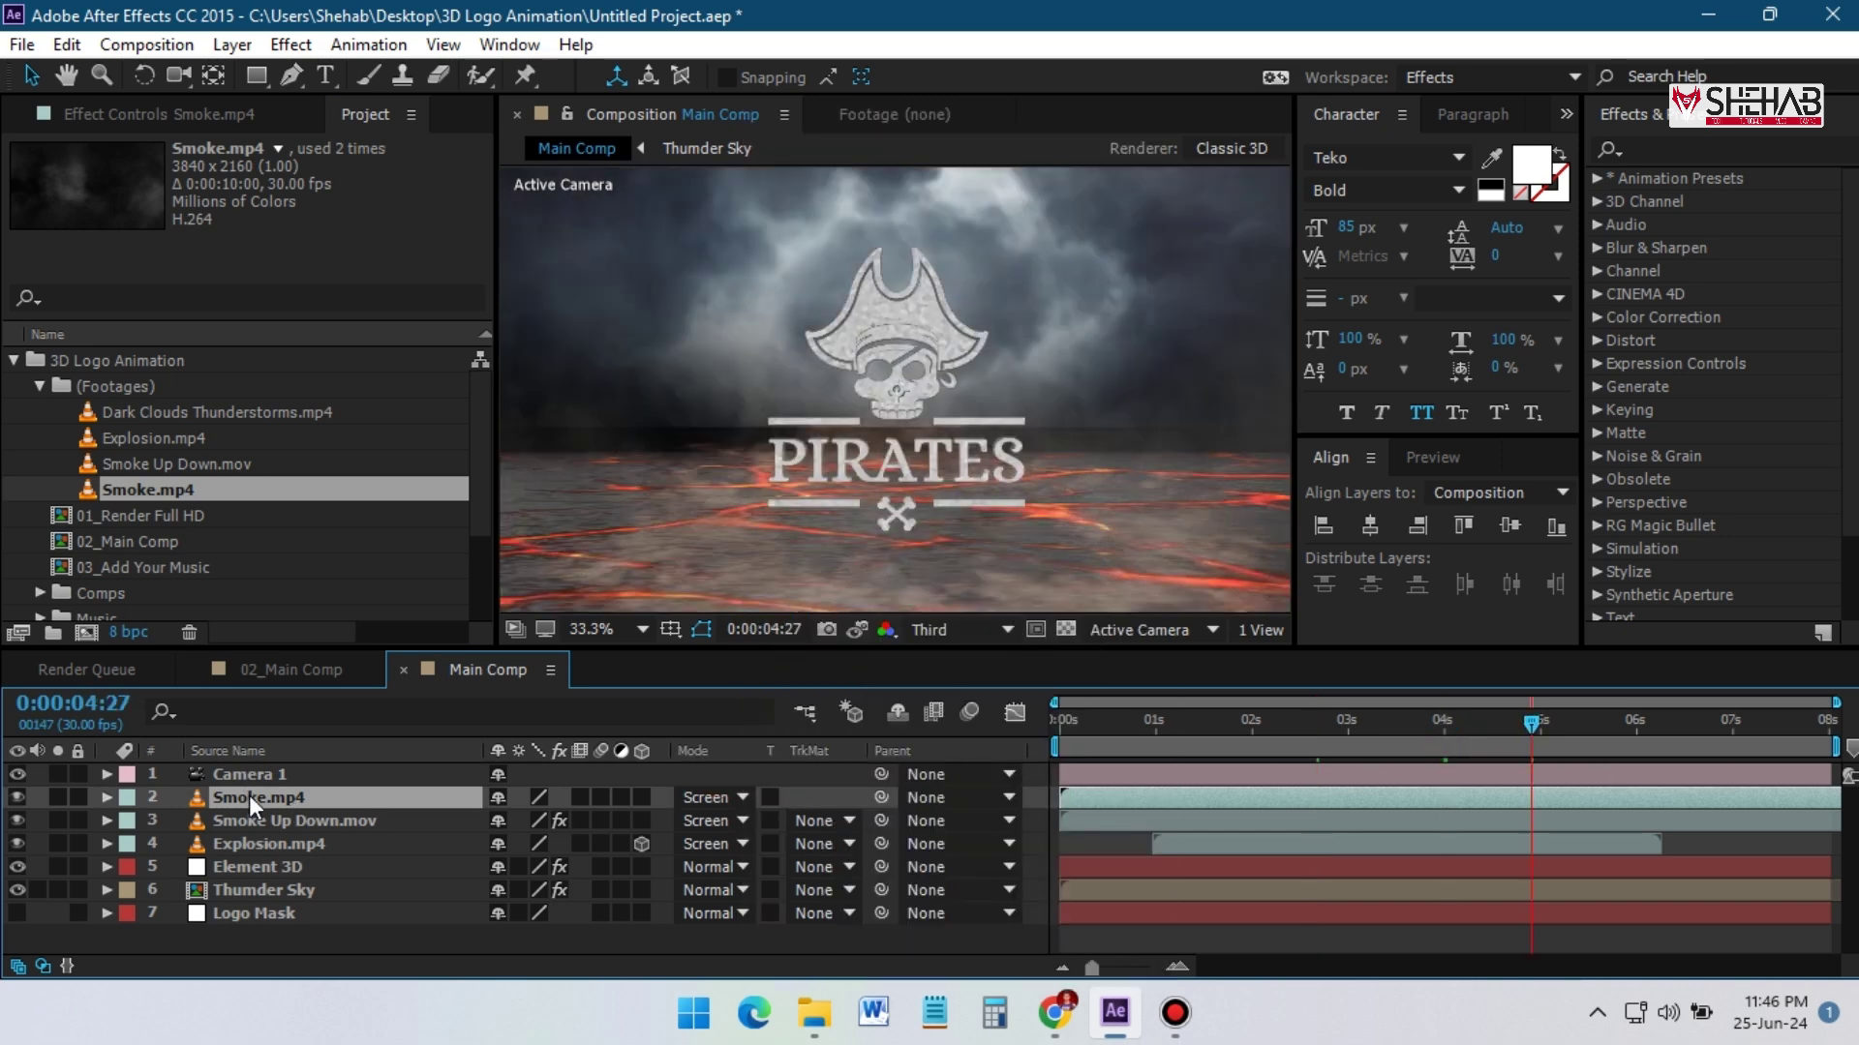
{"action": "key", "text": "t"}
{"action": "left_click", "coordinate": [510, 822]}
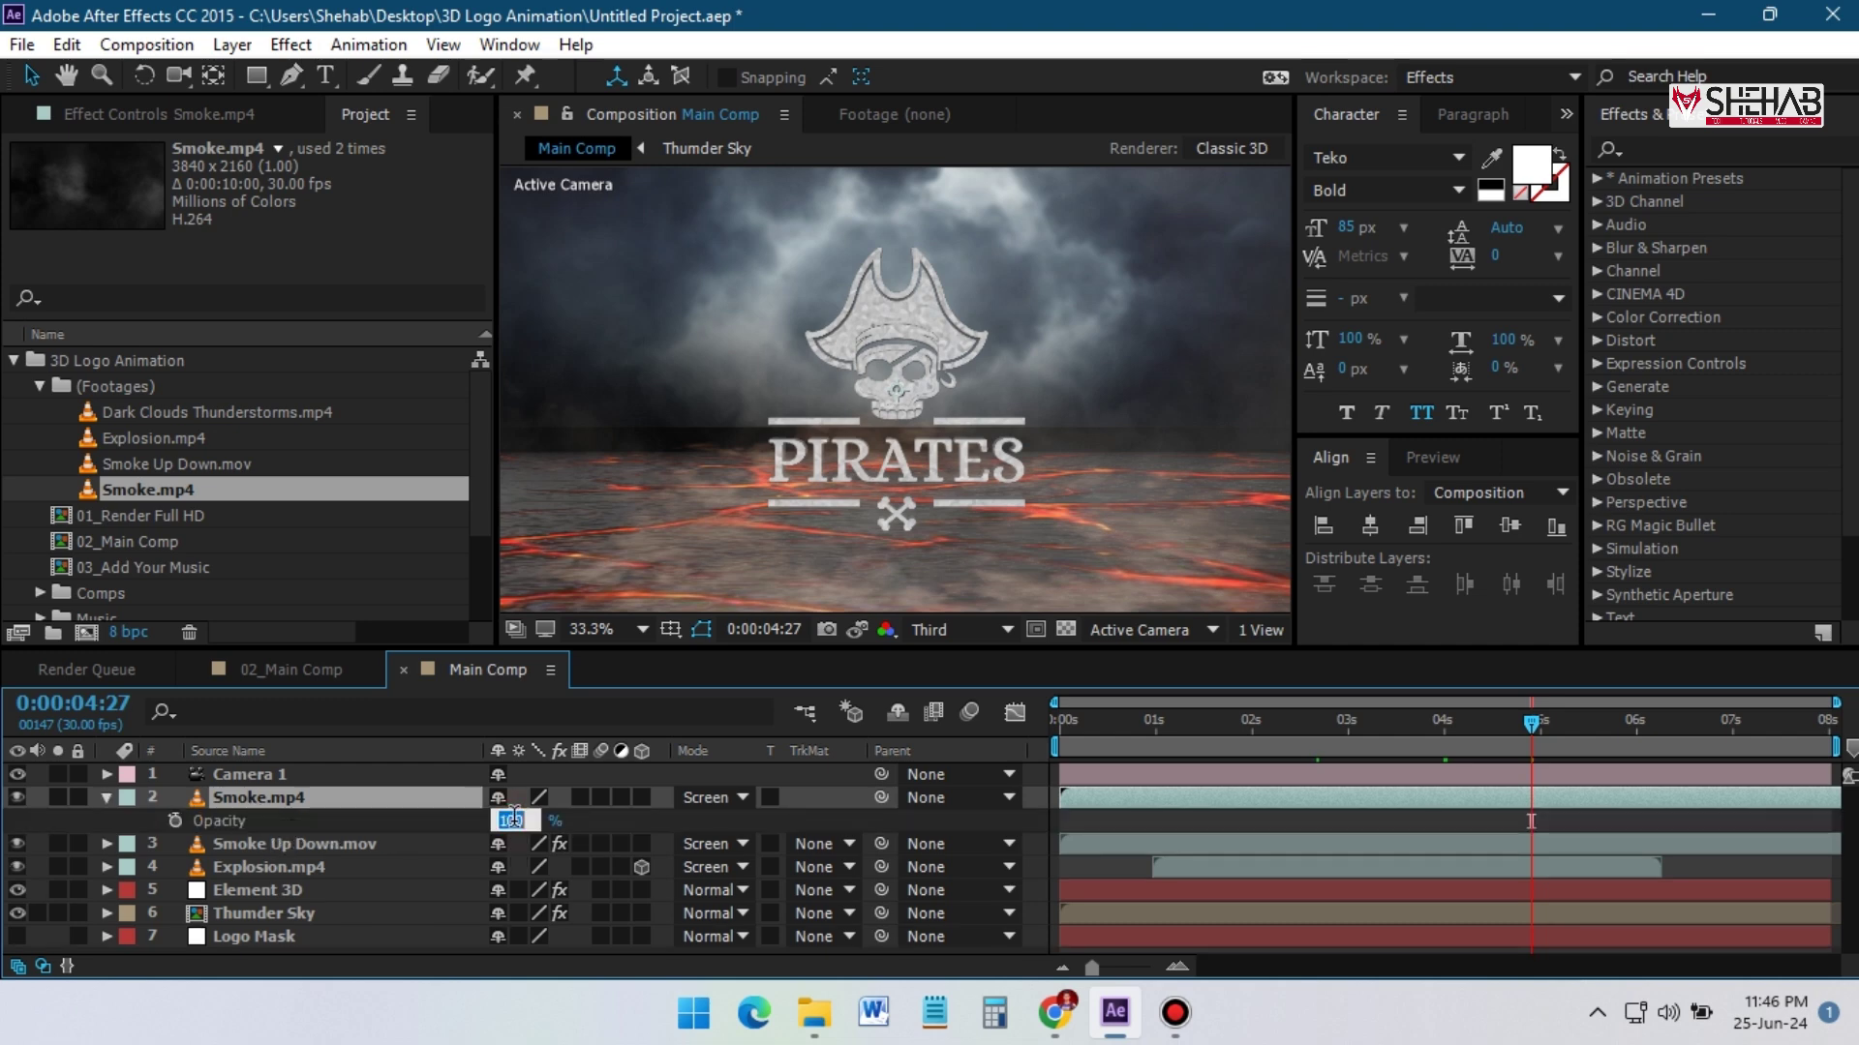
{"action": "type", "text": "60"}
{"action": "key", "text": "Return"}
{"action": "left_click", "coordinate": [107, 797]}
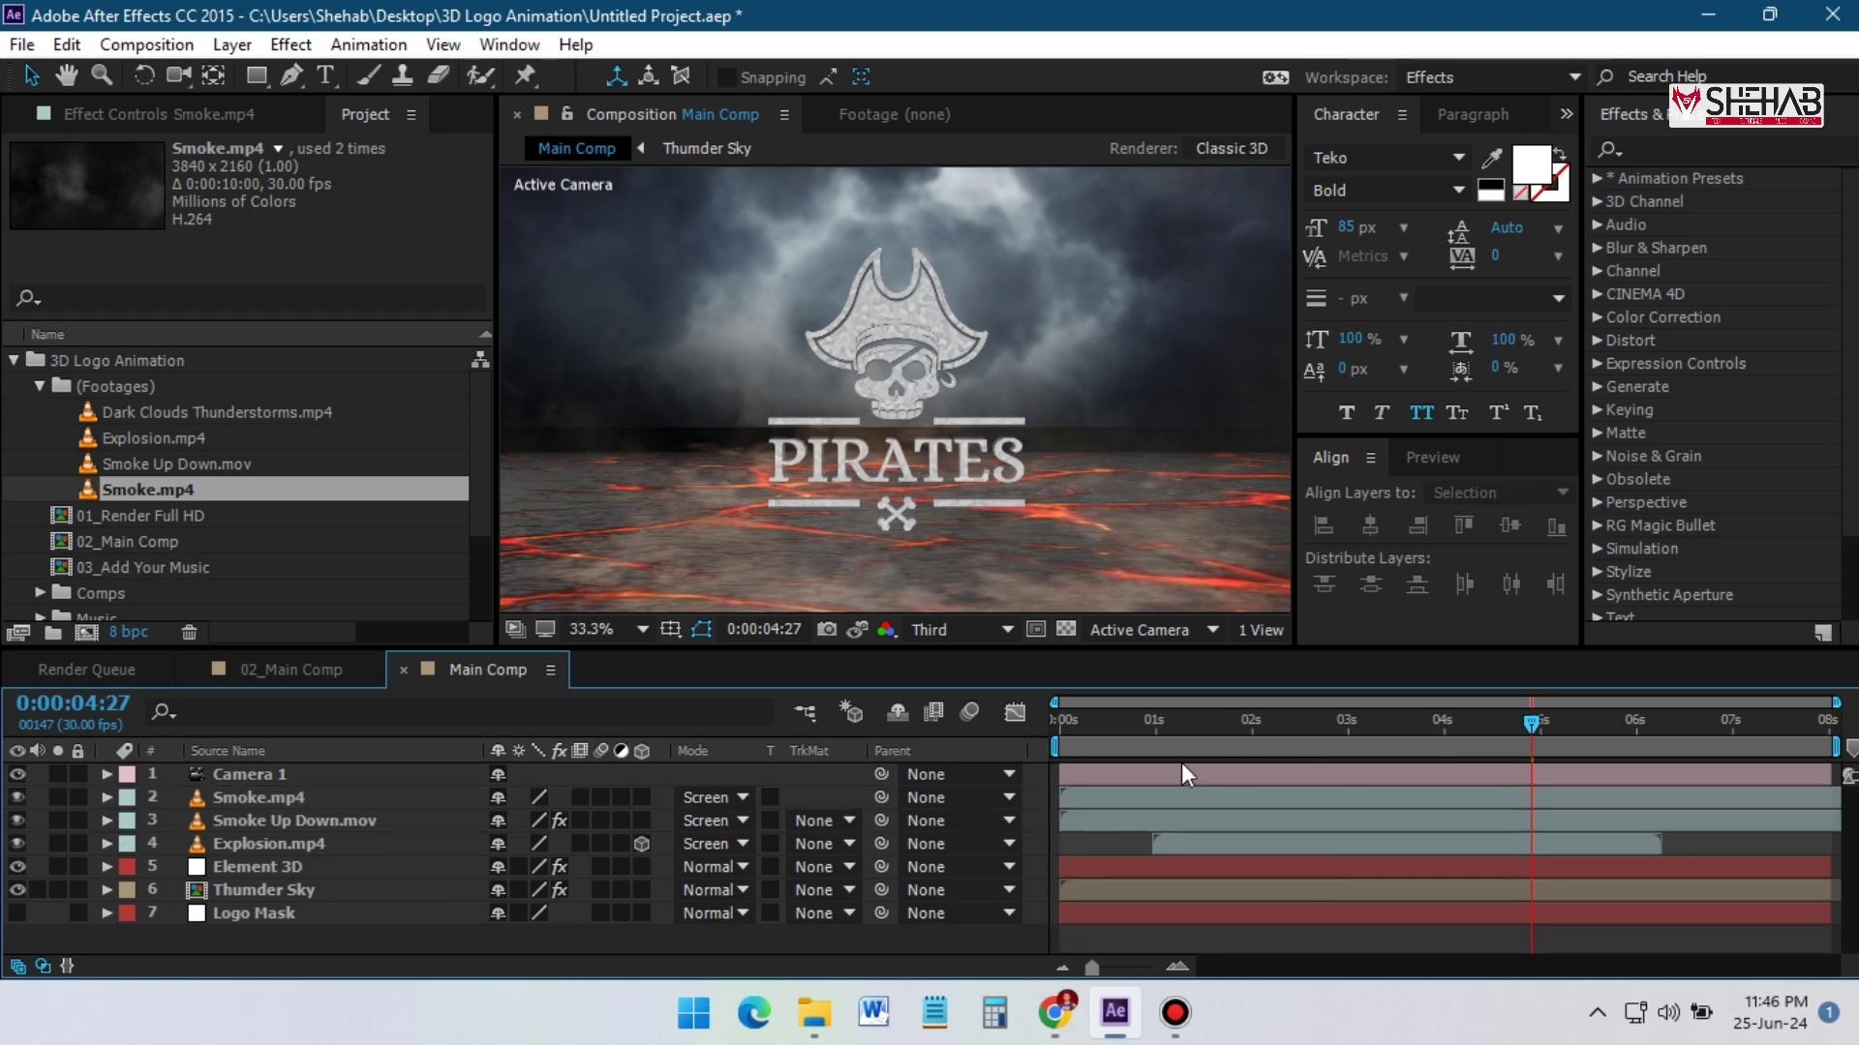
Create a new adjustment layer at 0:00:01:00 and rename it 'Shake'
{"action": "left_click", "coordinate": [1154, 734]}
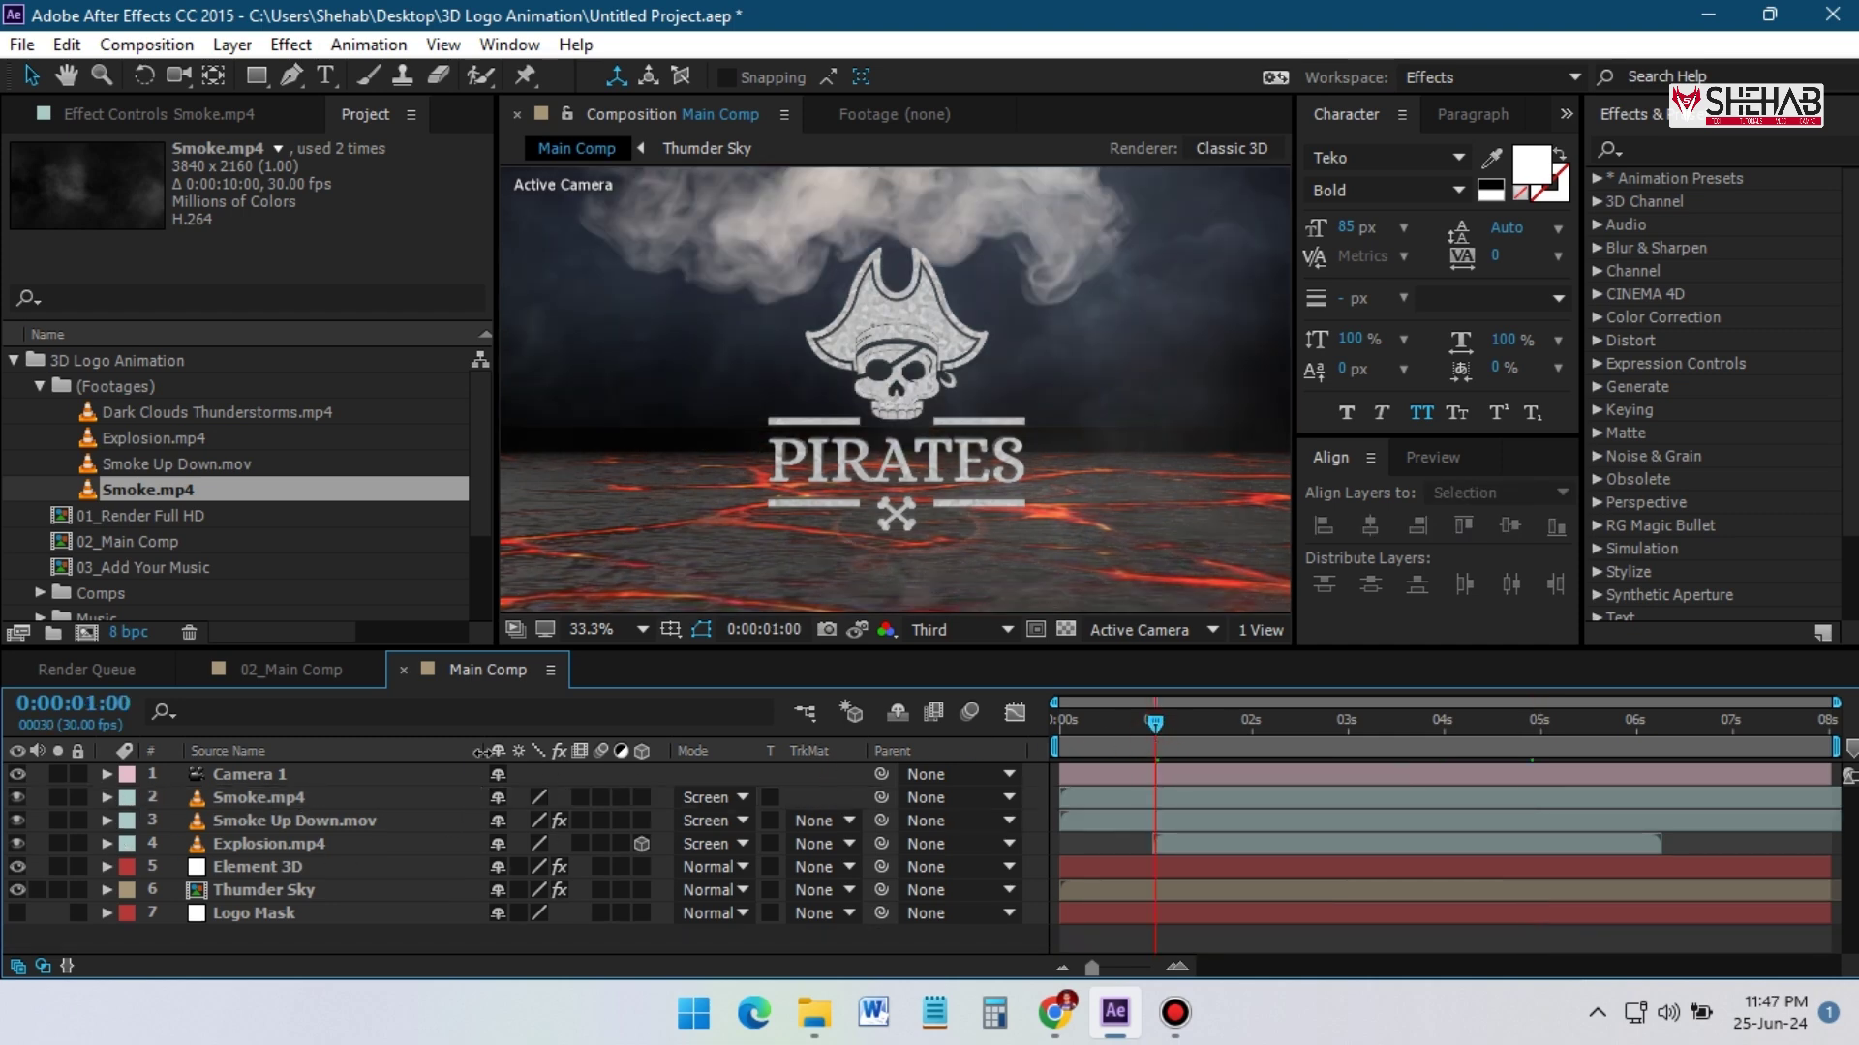
{"action": "right_click", "coordinate": [241, 933]}
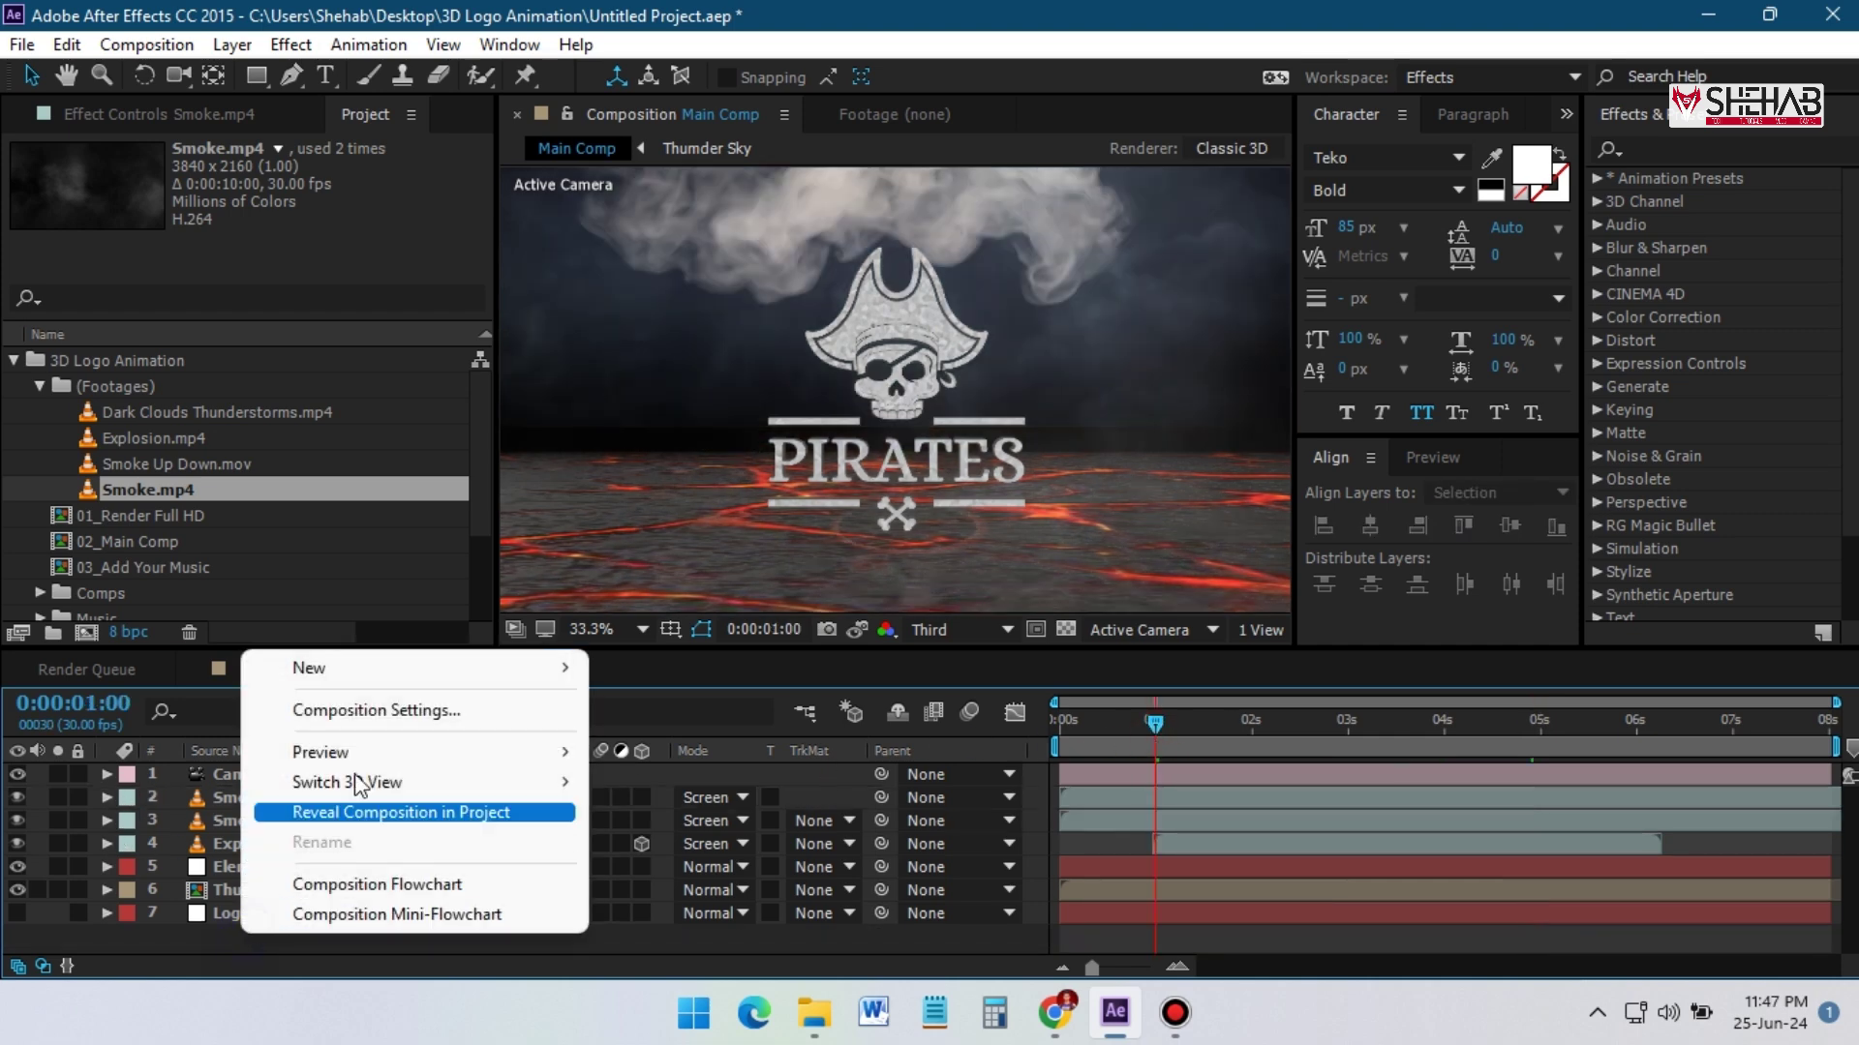
{"action": "mouse_move", "coordinate": [395, 666]}
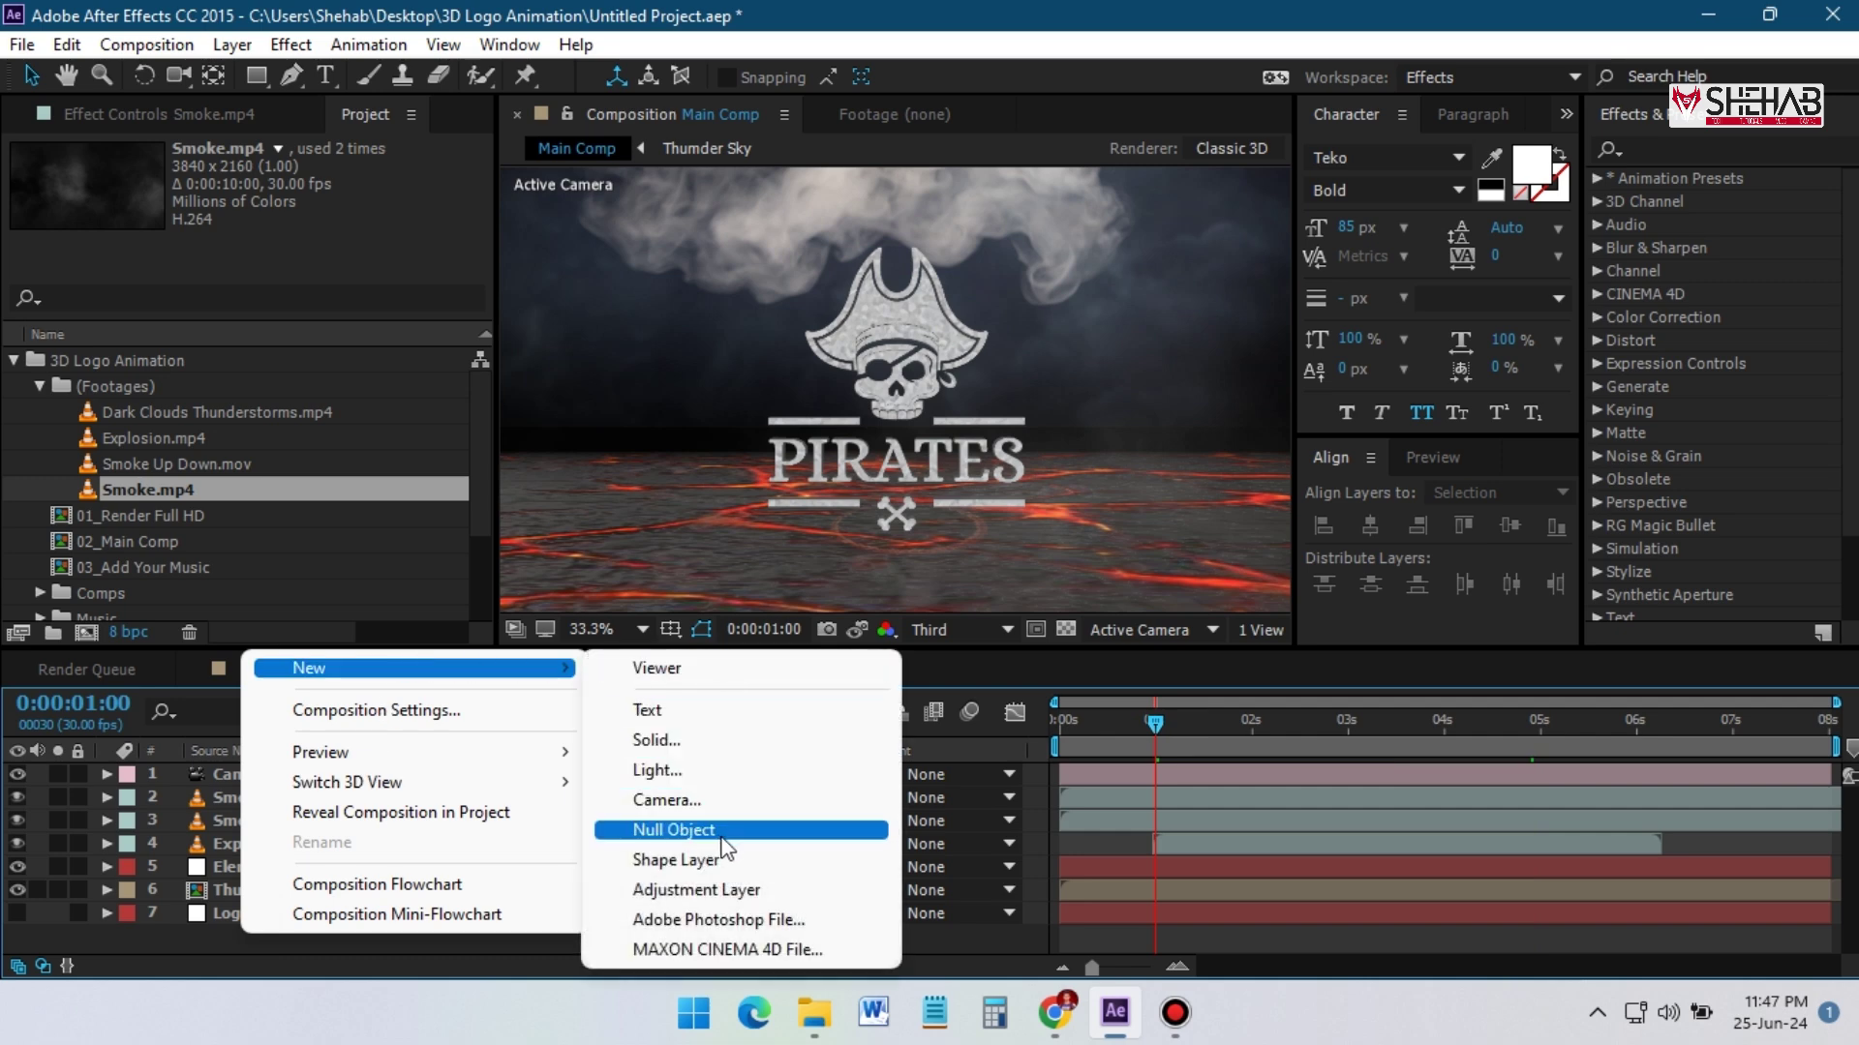
{"action": "left_click", "coordinate": [689, 890]}
{"action": "right_click", "coordinate": [294, 775]}
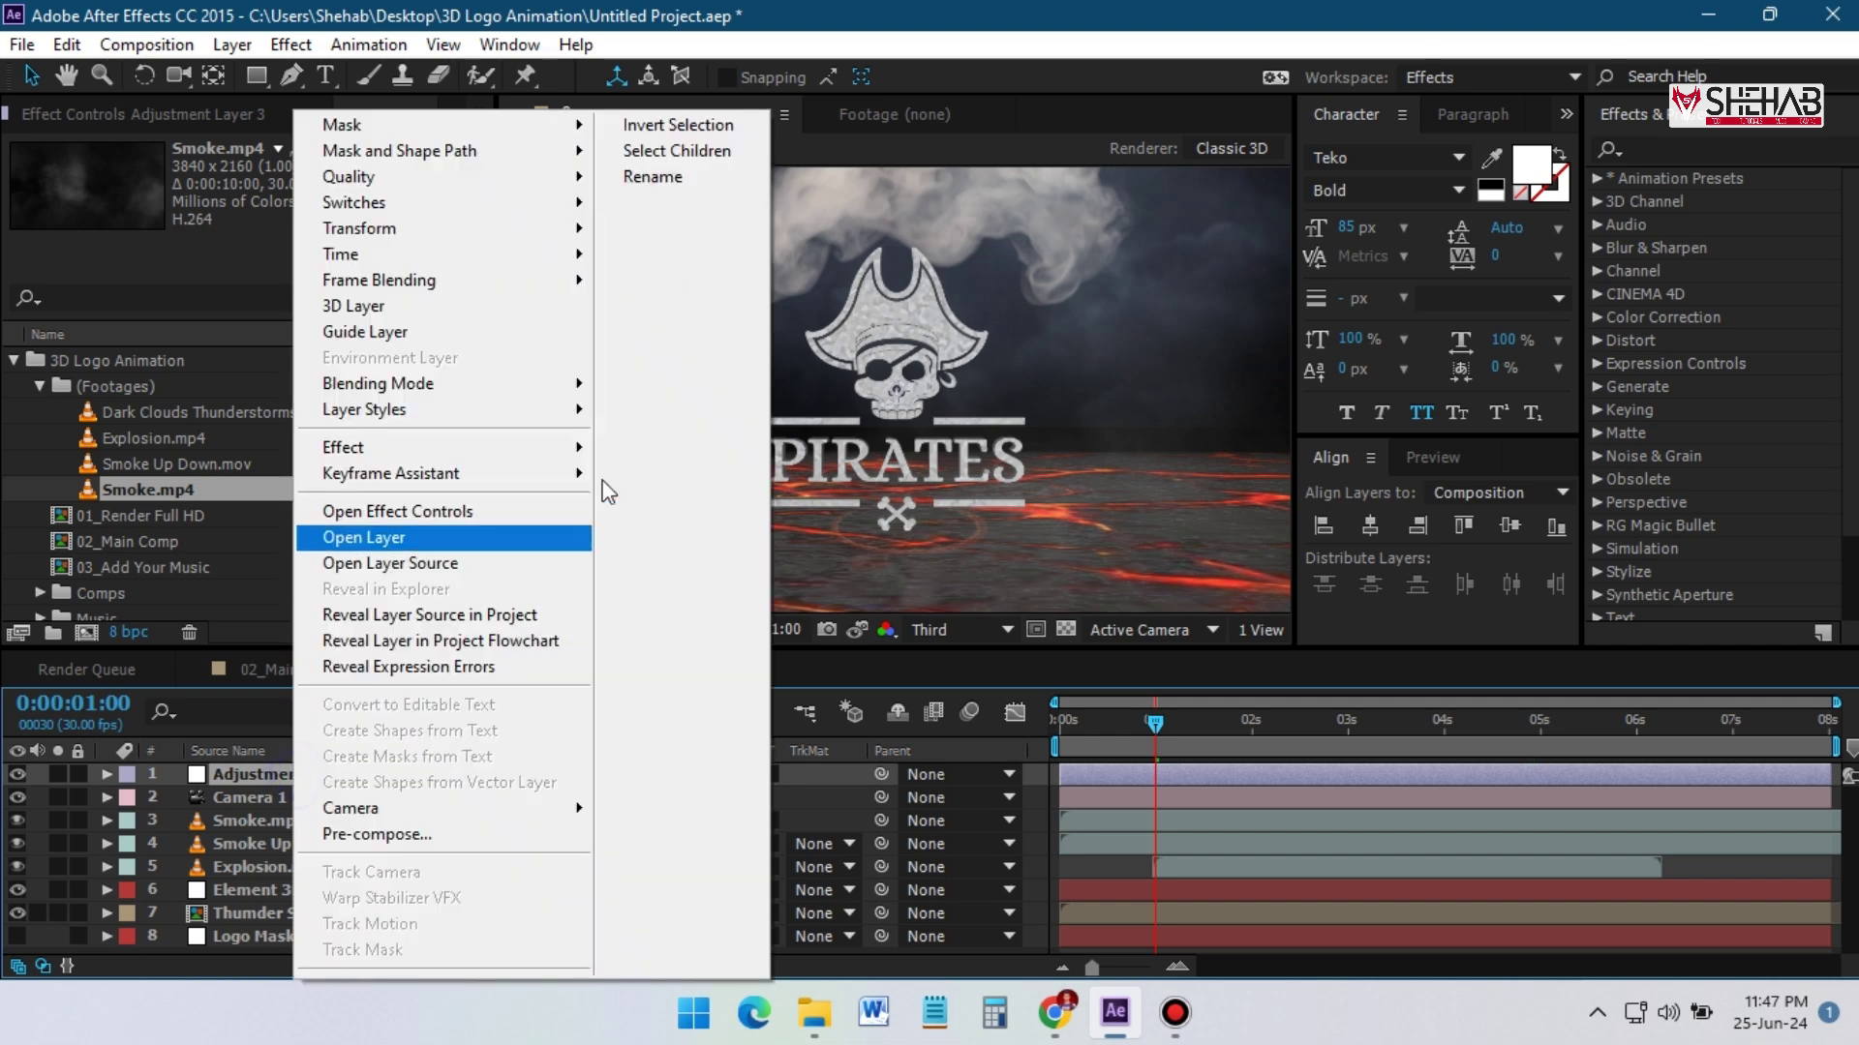
{"action": "left_click", "coordinate": [675, 194]}
{"action": "type", "text": "Shake"}
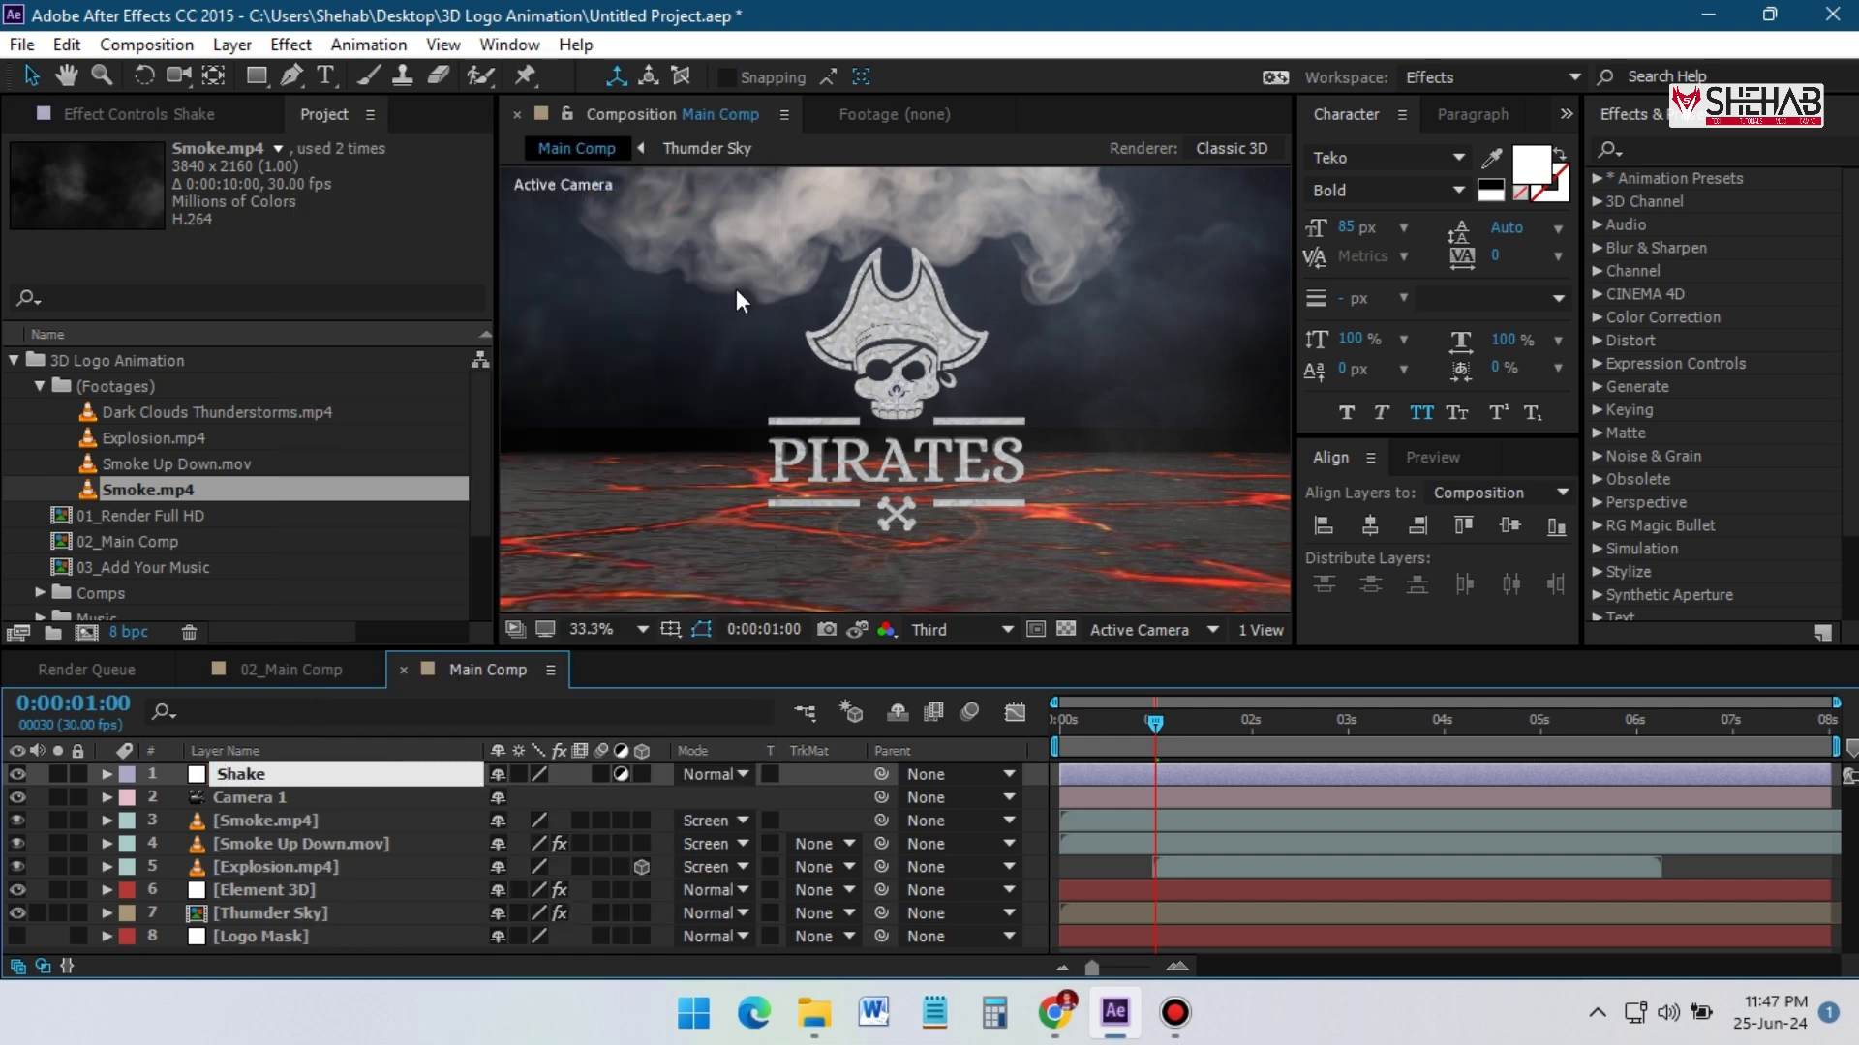
{"action": "key", "text": "Return"}
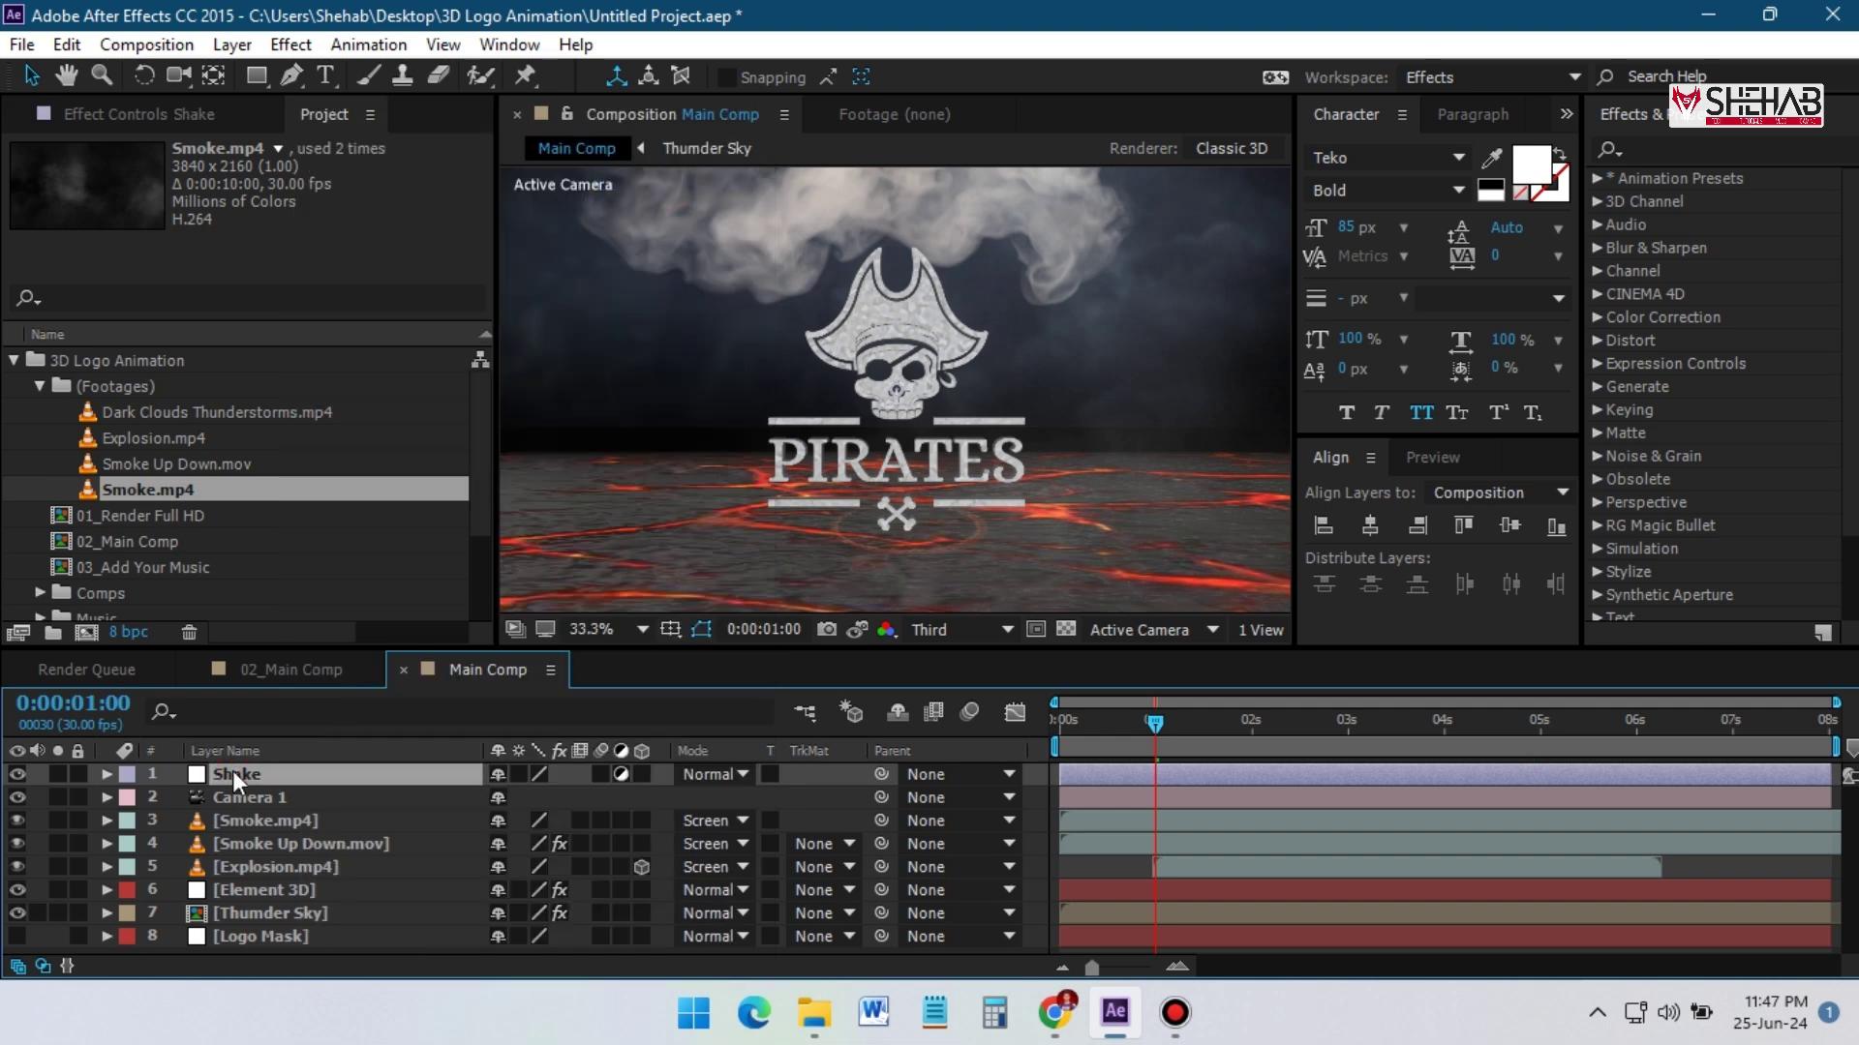
{"action": "key", "text": "ctrl+space"}
Apply the Wiggle - position preset to Shake, enable Wiggle Speed keyframing, and preview
{"action": "type", "text": "wiggl"}
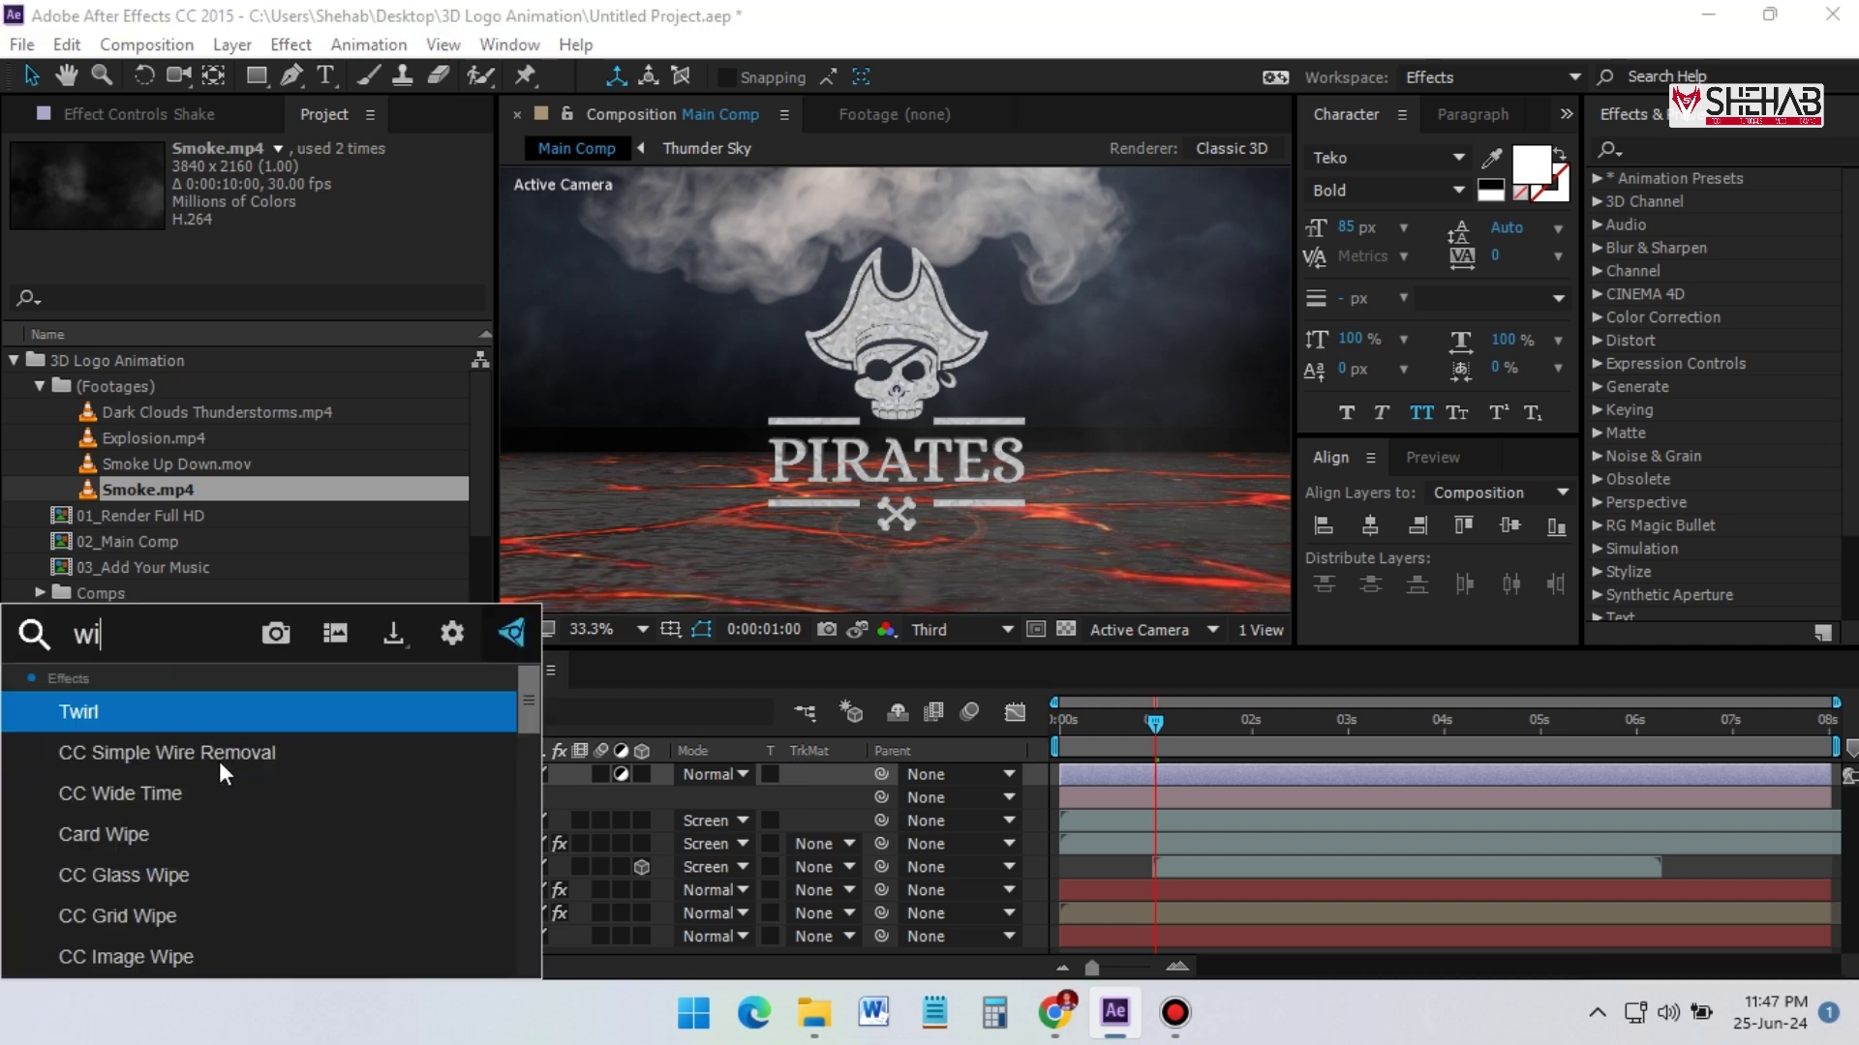
{"action": "left_click", "coordinate": [220, 764]}
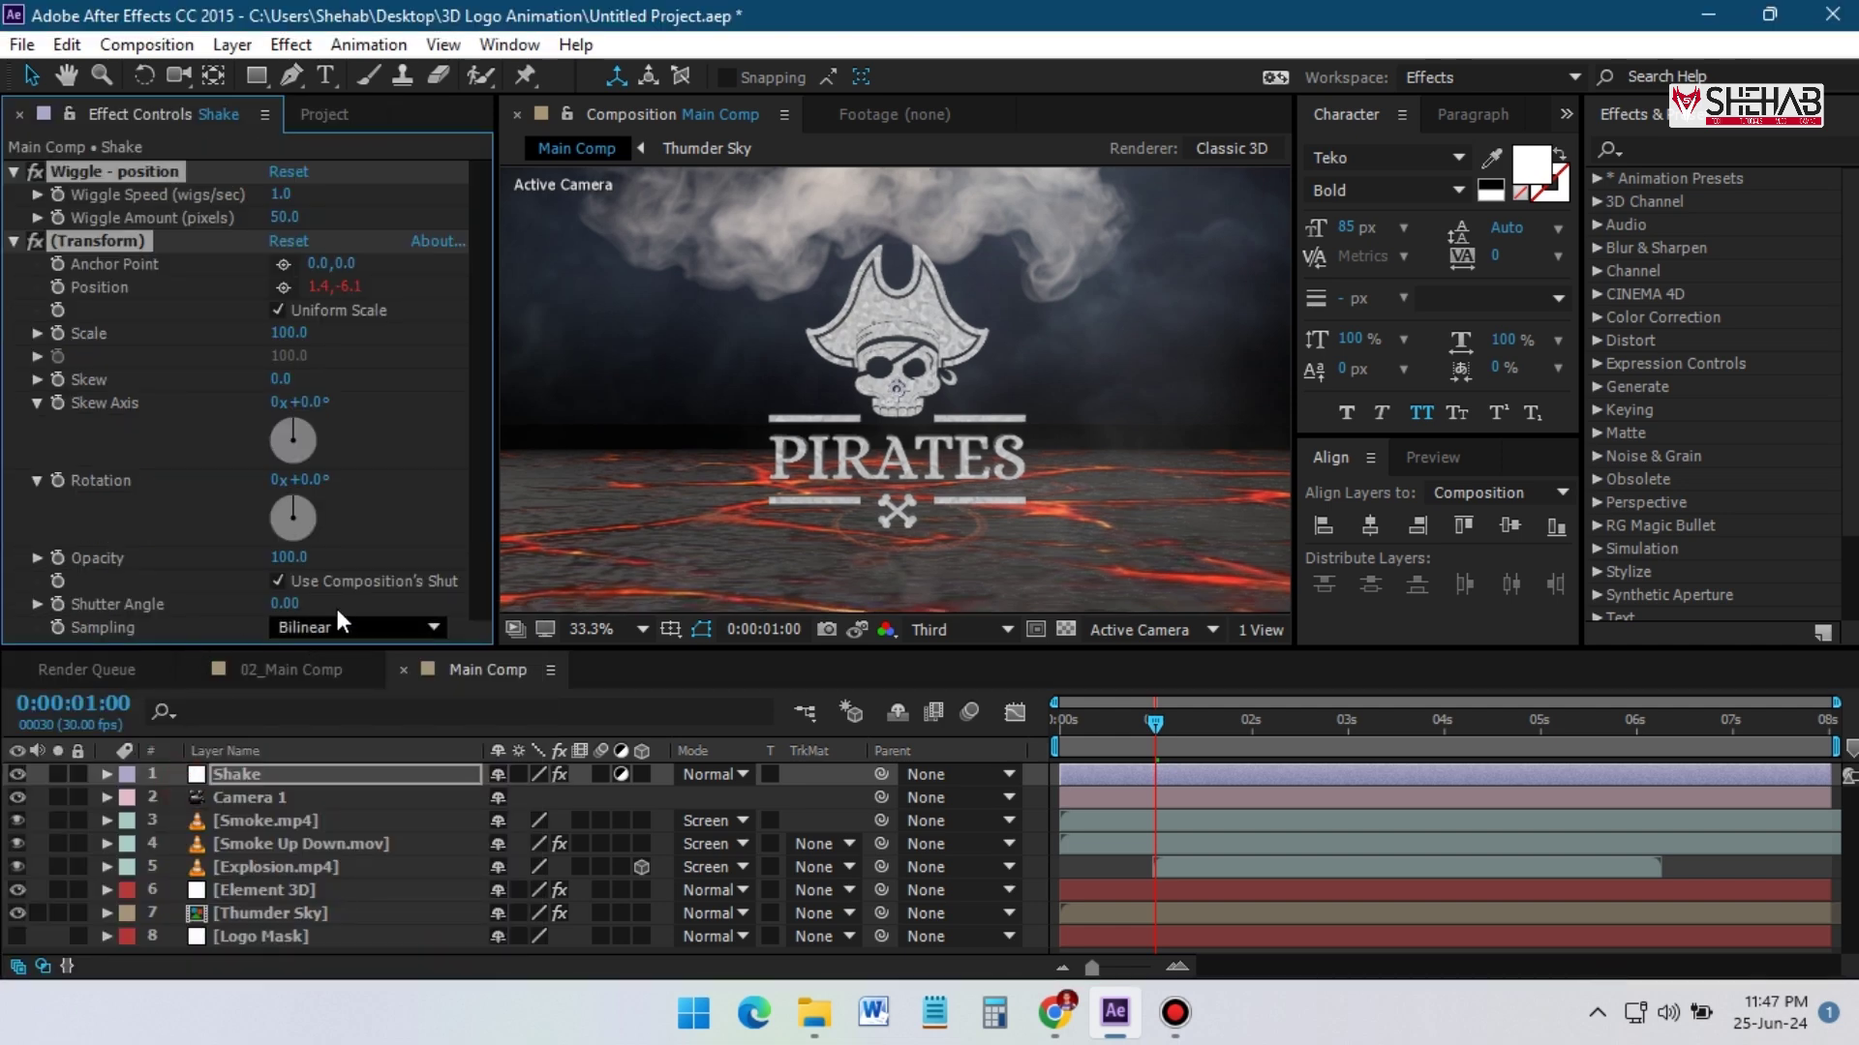
{"action": "left_click", "coordinate": [58, 196]}
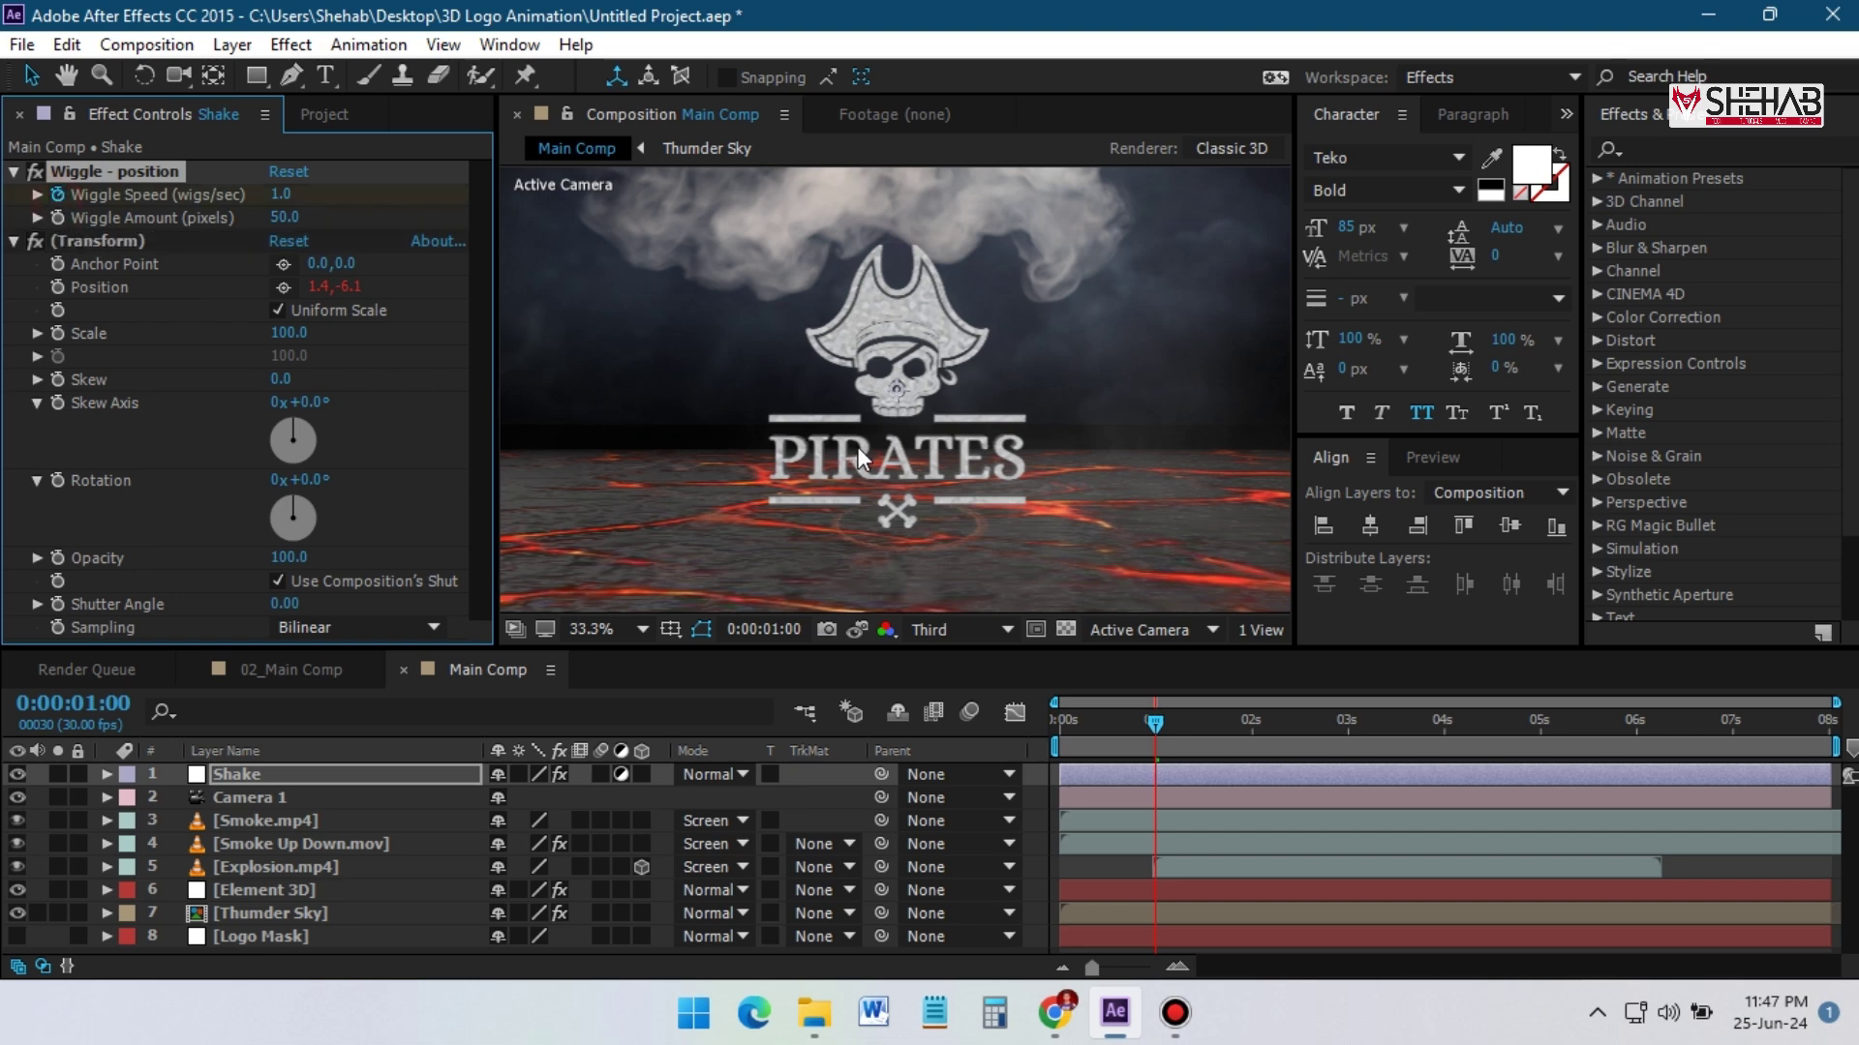
{"action": "key", "text": "space"}
Key Wiggle Speed at 0, then inspect the keyframes around 0:00:01:01
{"action": "left_click", "coordinate": [281, 194]}
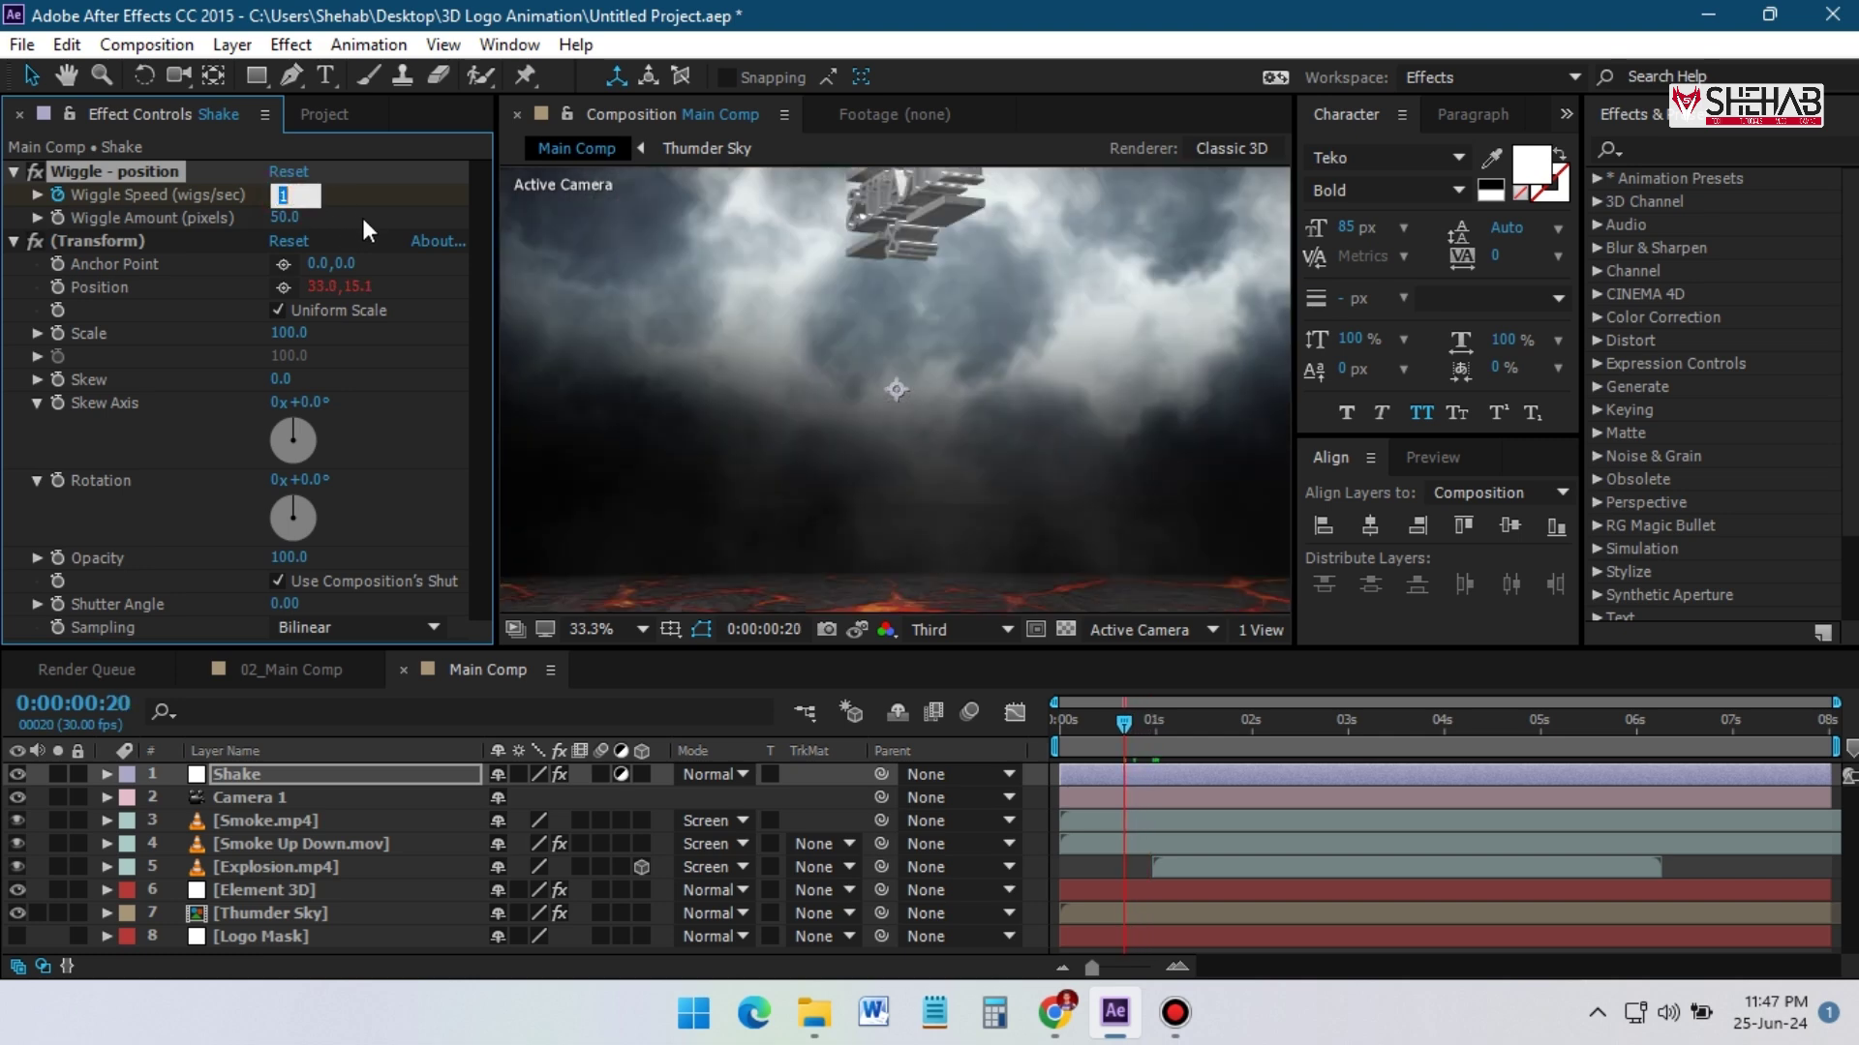
{"action": "type", "text": "0"}
{"action": "key", "text": "Return"}
{"action": "left_click", "coordinate": [1152, 732]}
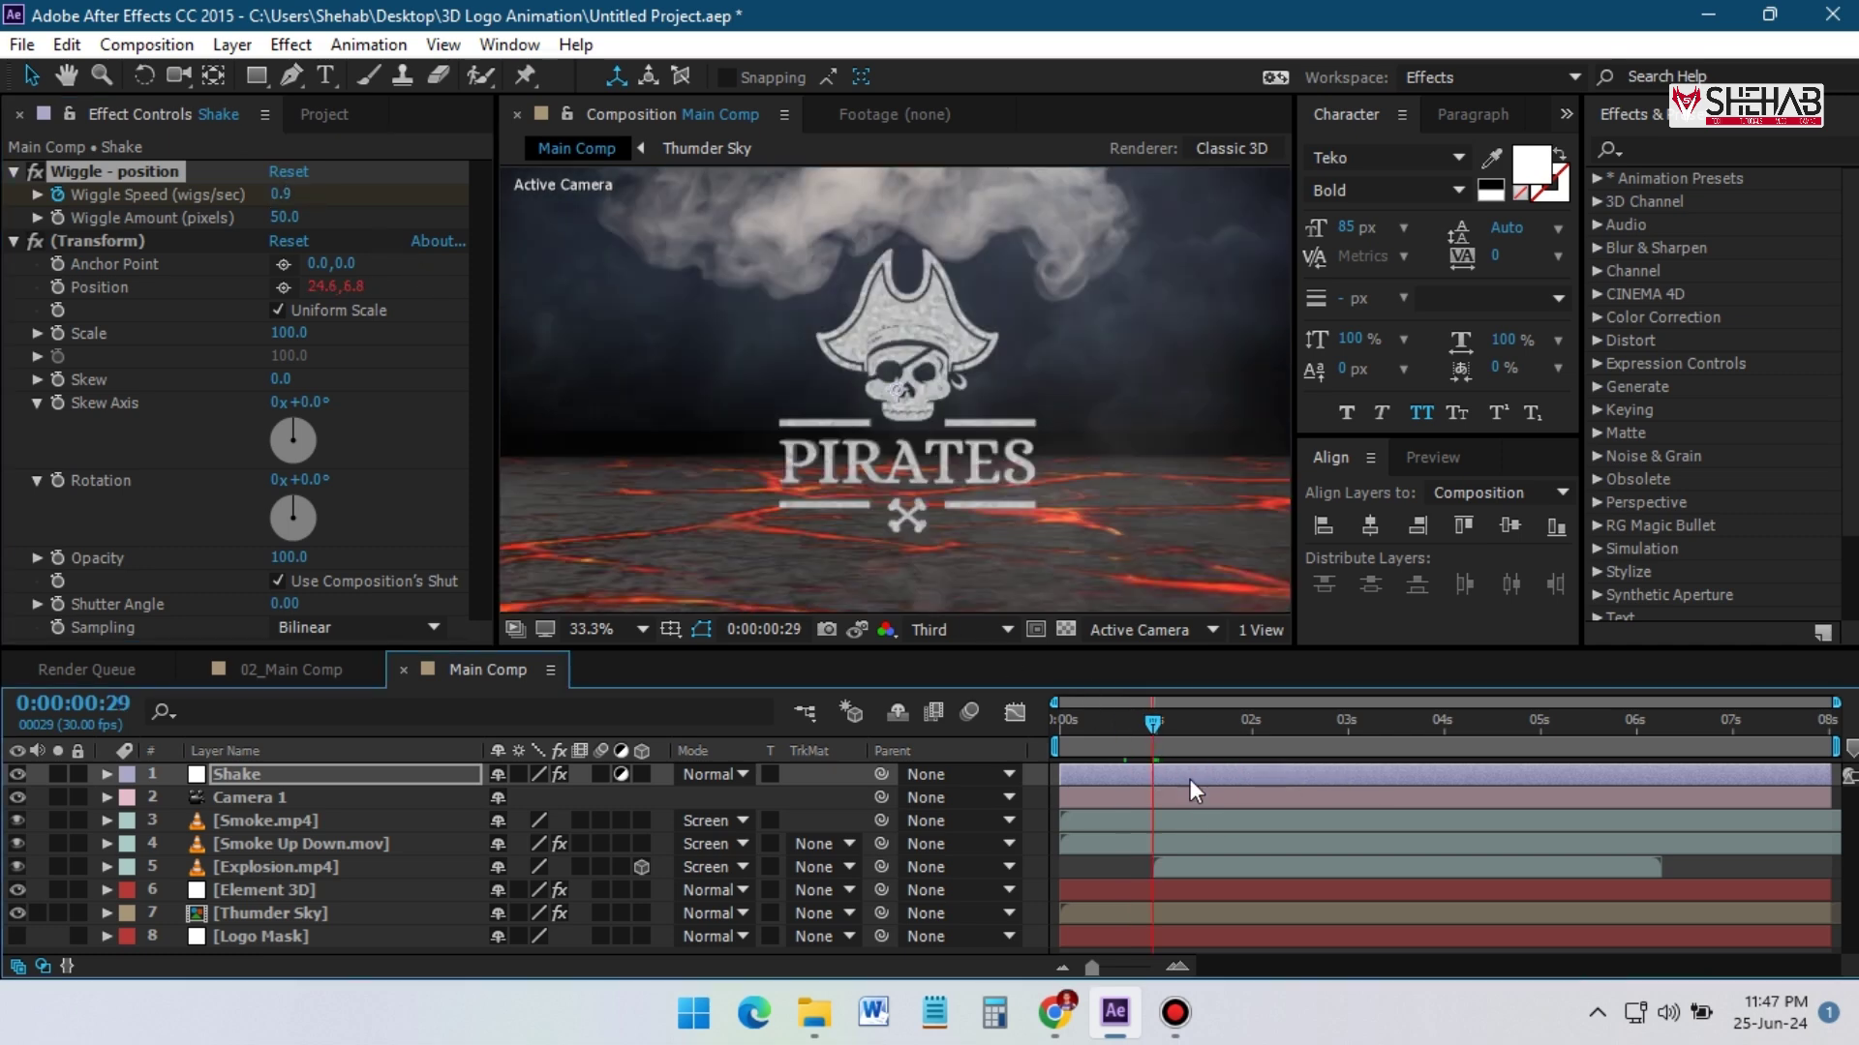
{"action": "key", "text": "u"}
{"action": "left_click", "coordinate": [1161, 723]}
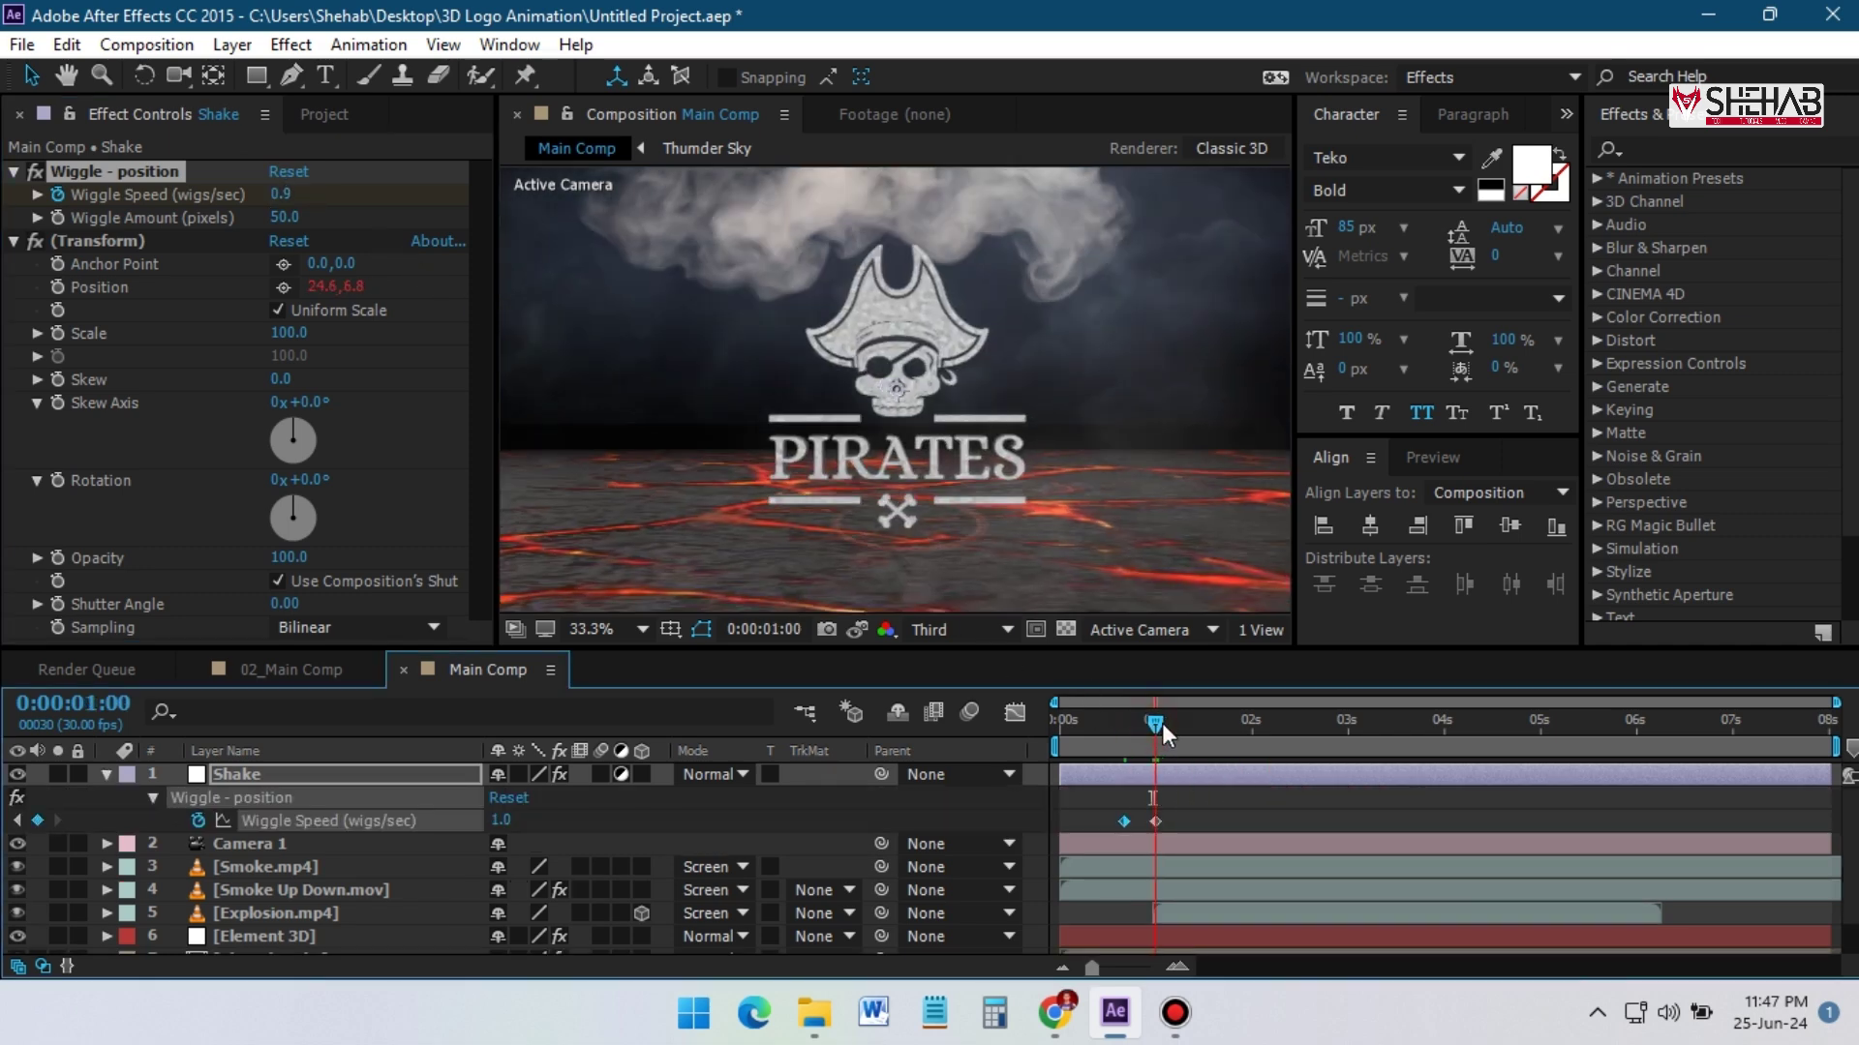
{"action": "key", "text": "space"}
Key Wiggle Speed 0 at 0:00:01:09 with Wiggle Amount 10, then preview from 0:00:00:18
{"action": "left_click", "coordinate": [280, 194]}
{"action": "type", "text": "0"}
{"action": "key", "text": "Tab"}
{"action": "type", "text": "10"}
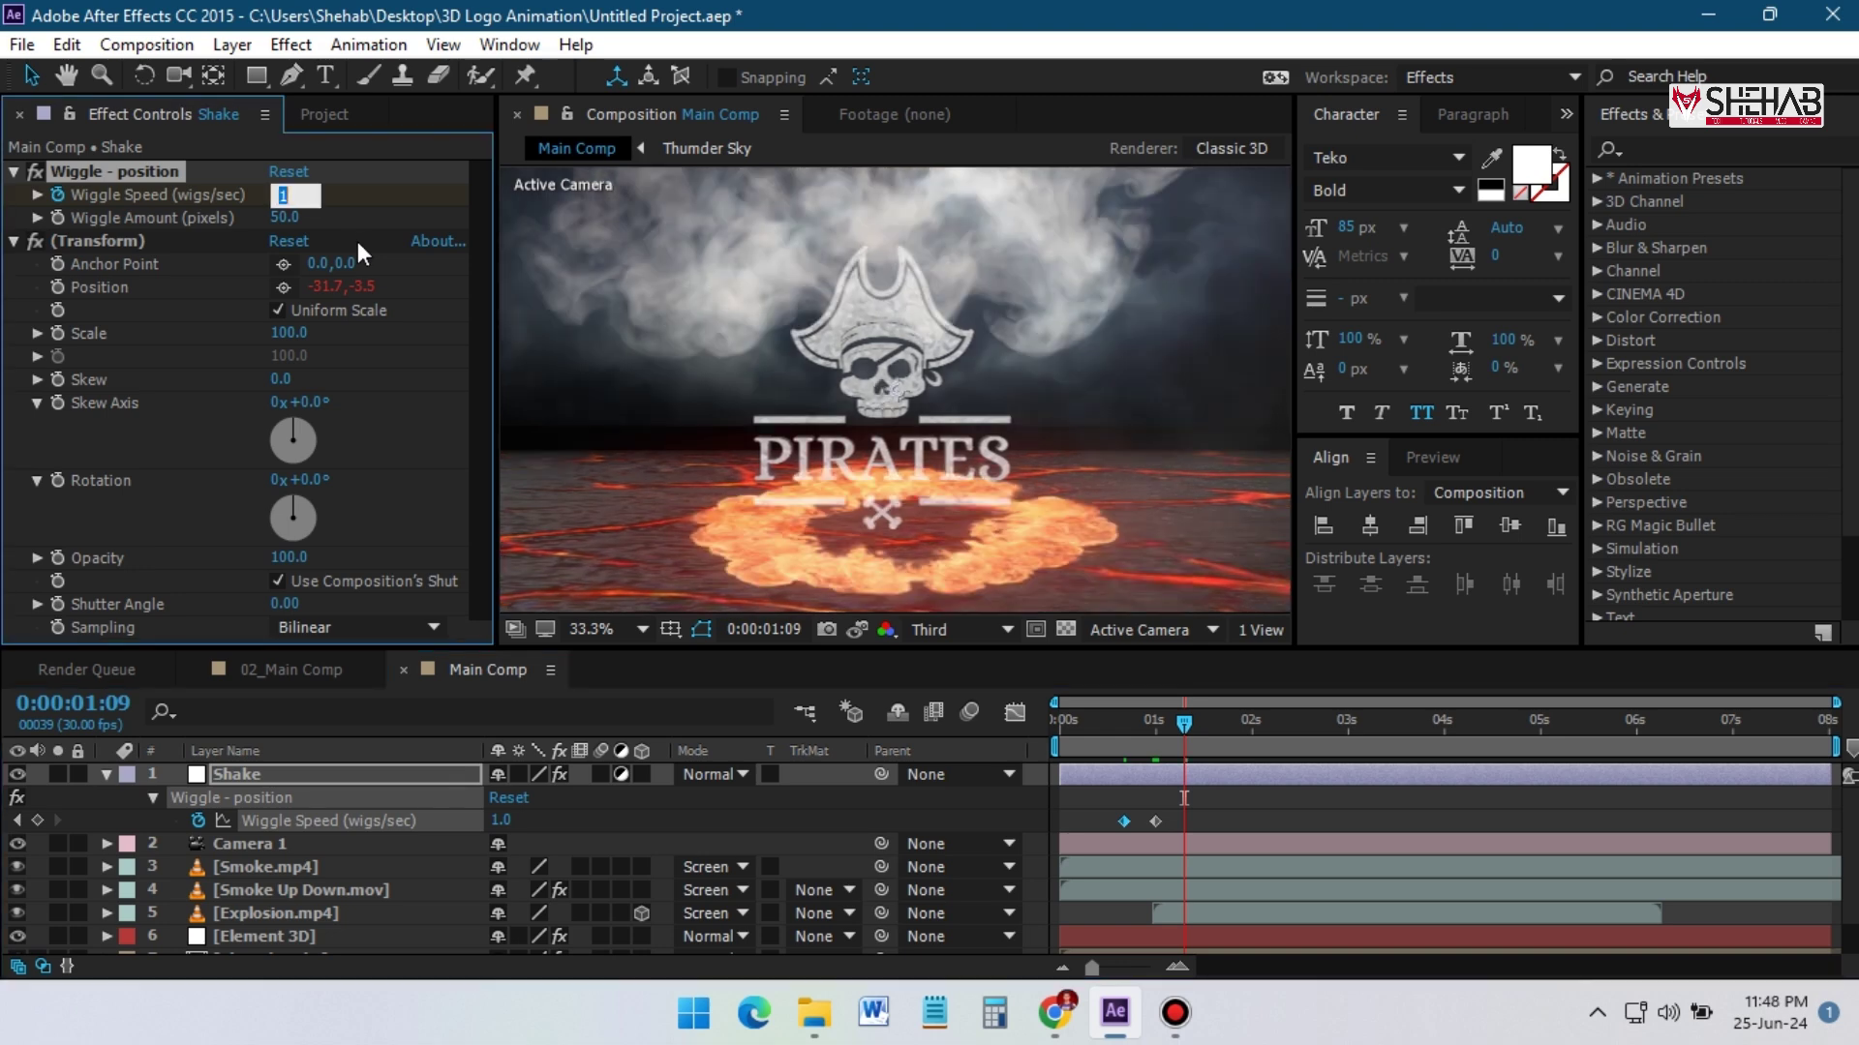
{"action": "key", "text": "Return"}
{"action": "left_click_drag", "start_coordinate": [1160, 728], "coordinate": [1107, 736]}
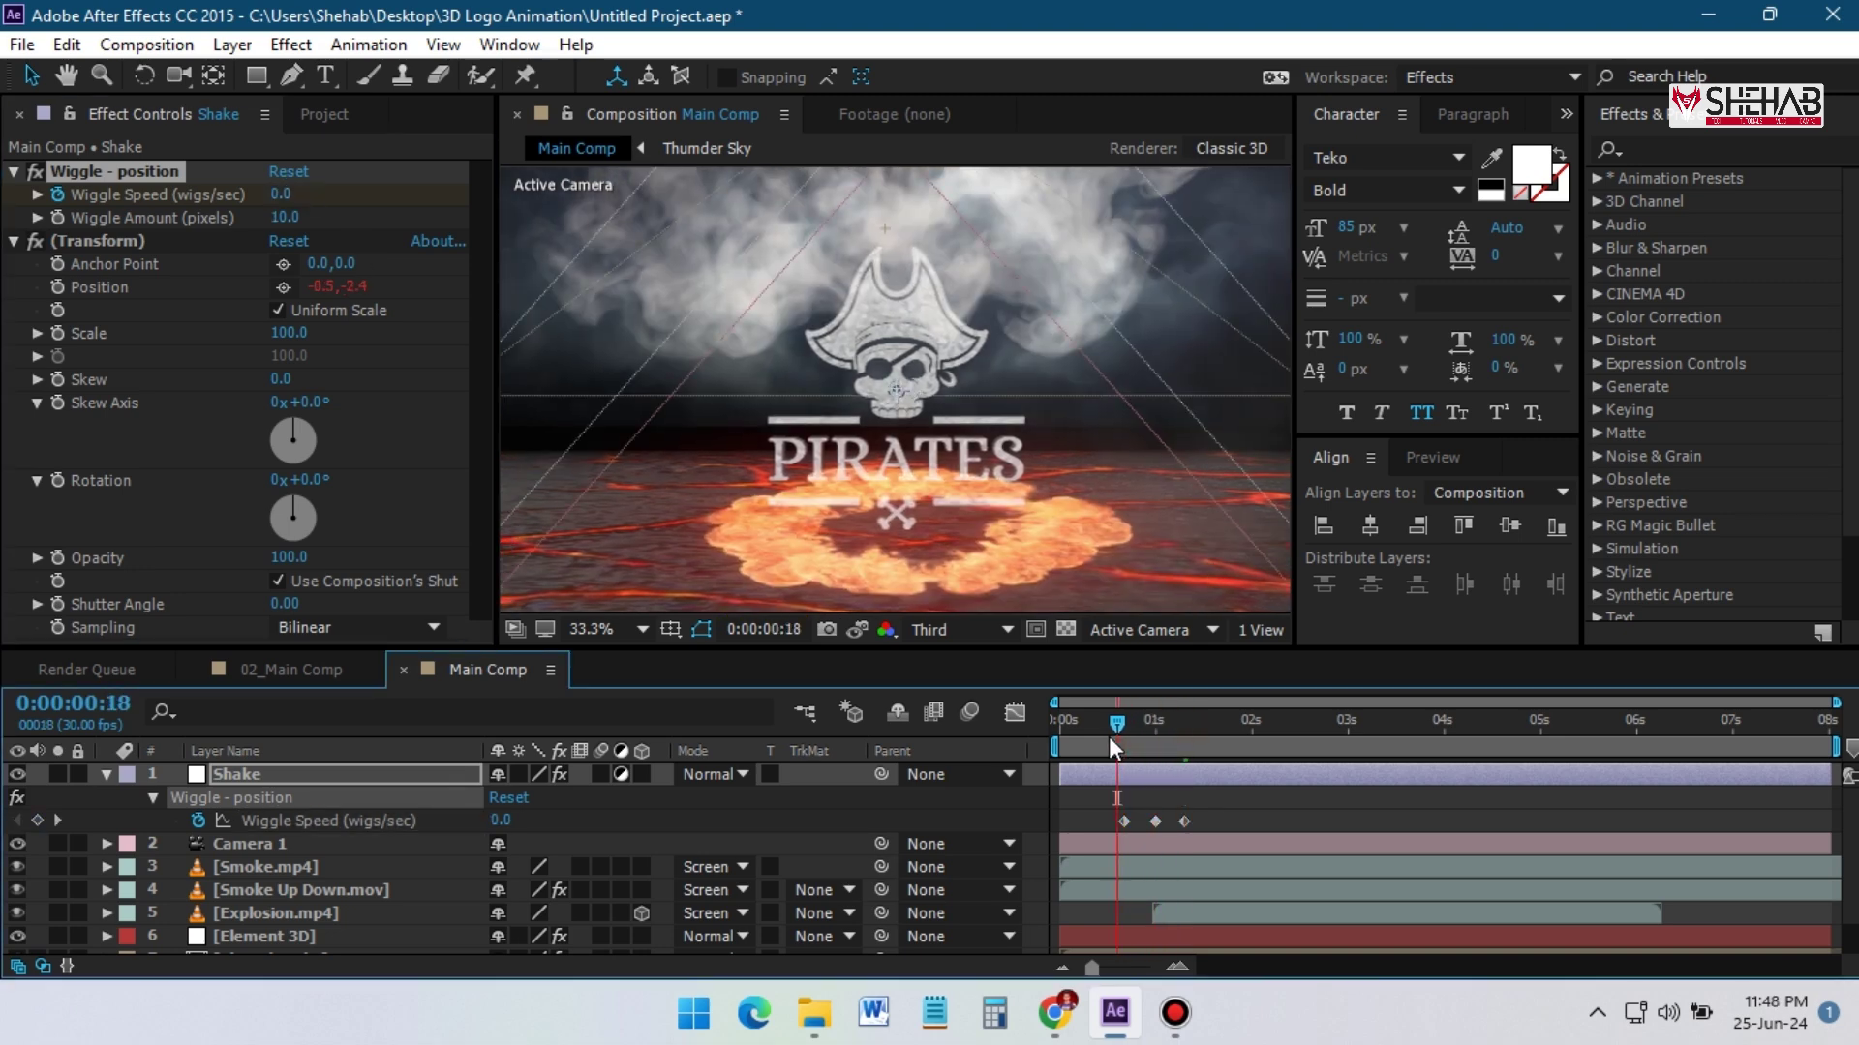
{"action": "key", "text": "space"}
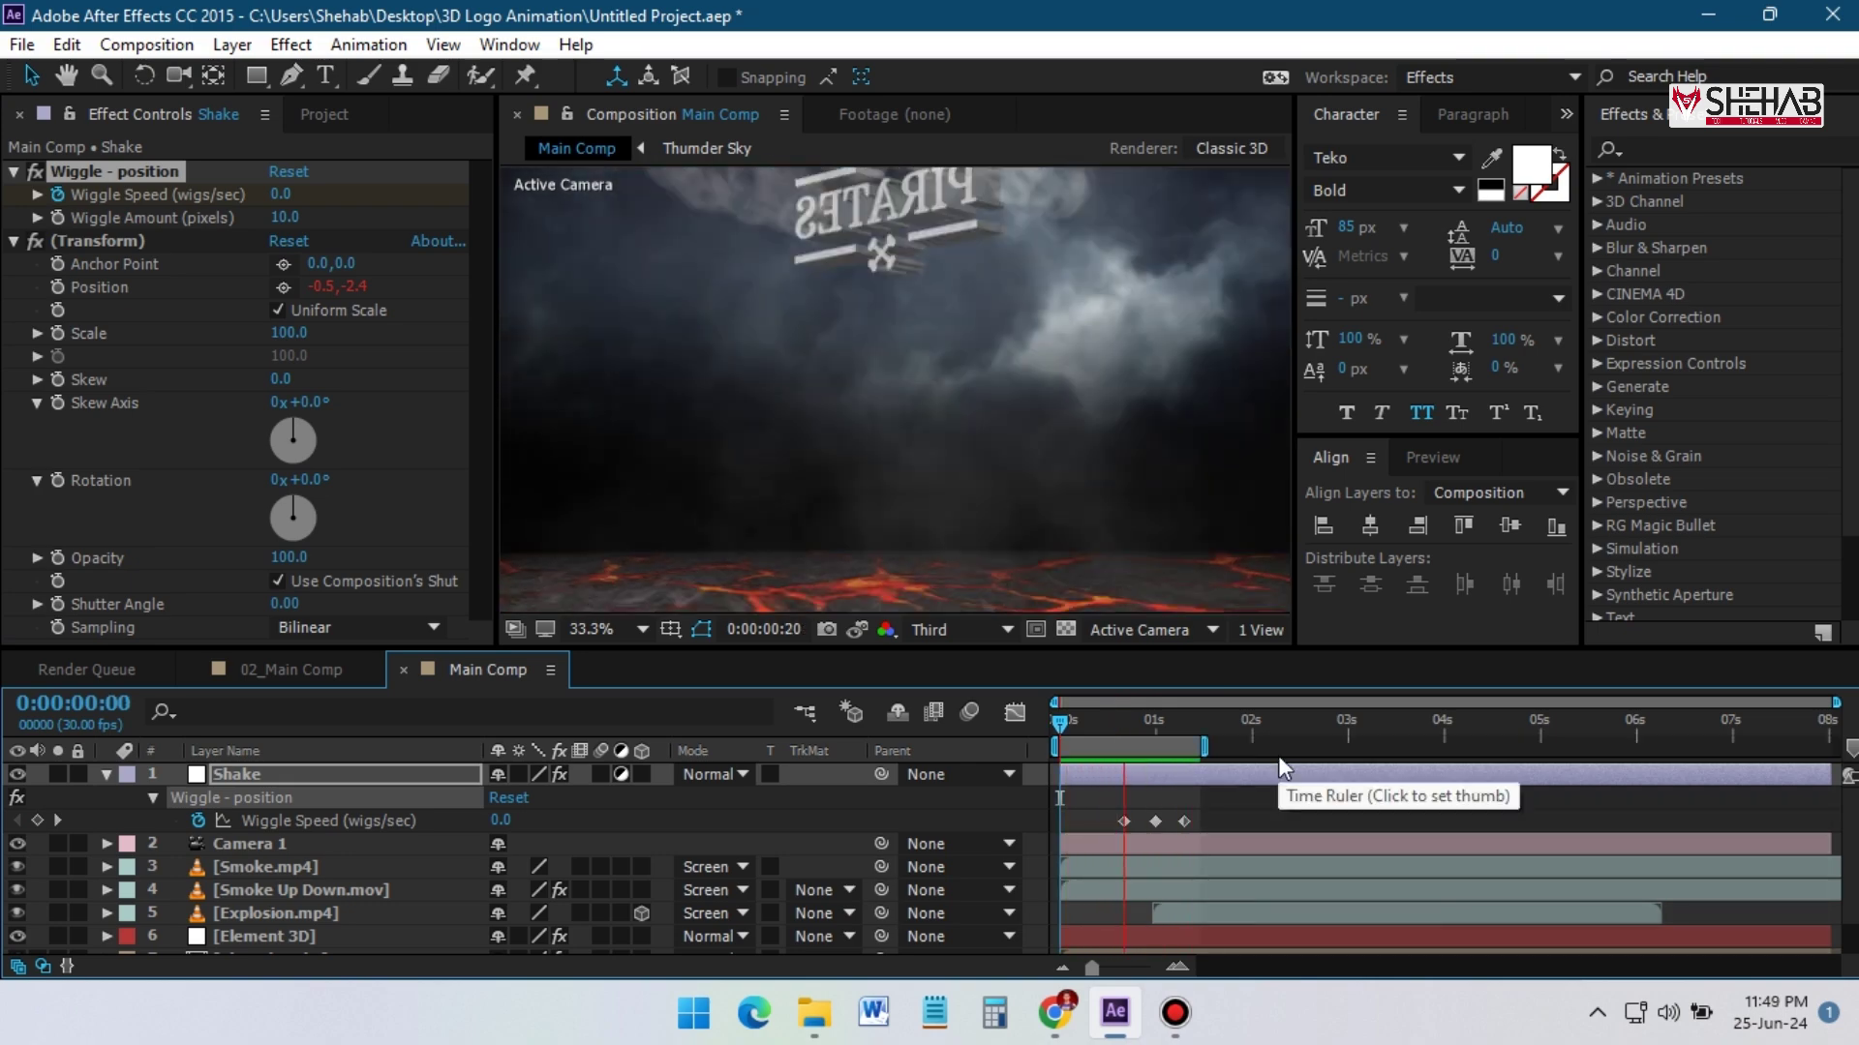
Add a new adjustment layer on top of Main Comp and rename it Curves
{"action": "key", "text": "space"}
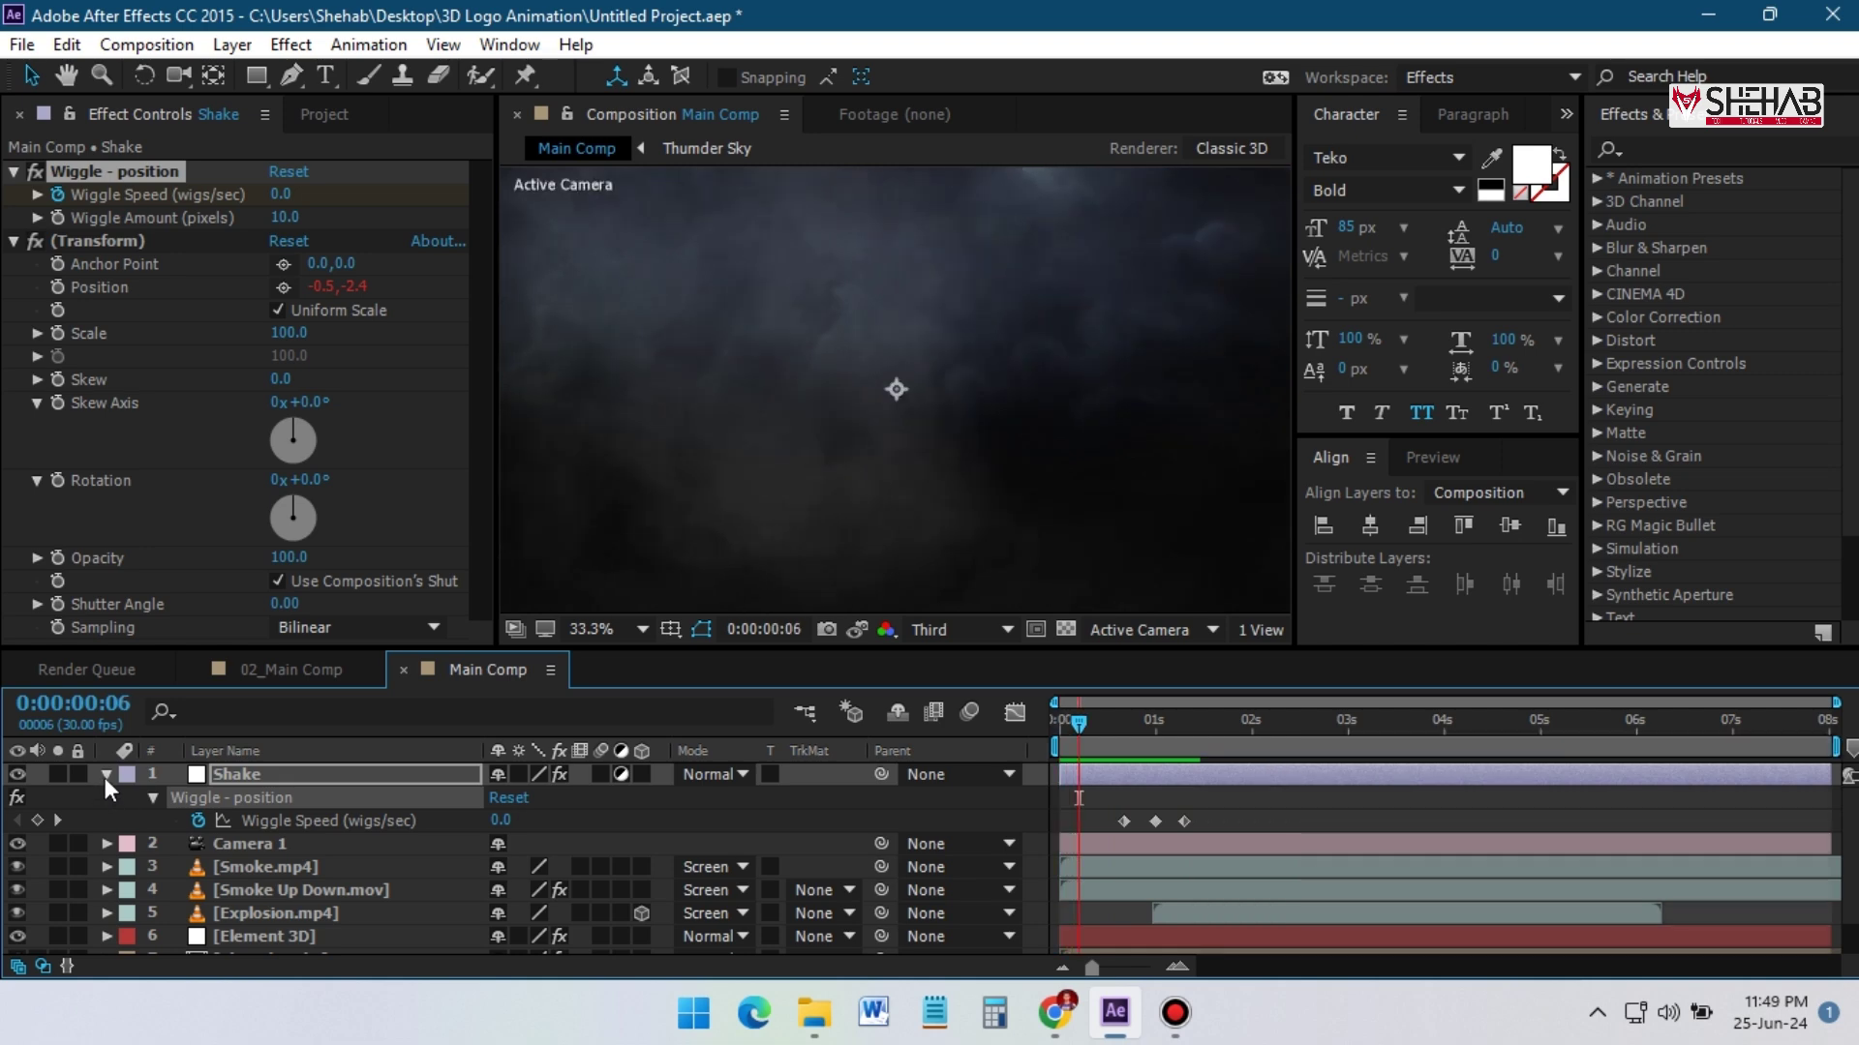
{"action": "left_click", "coordinate": [105, 777]}
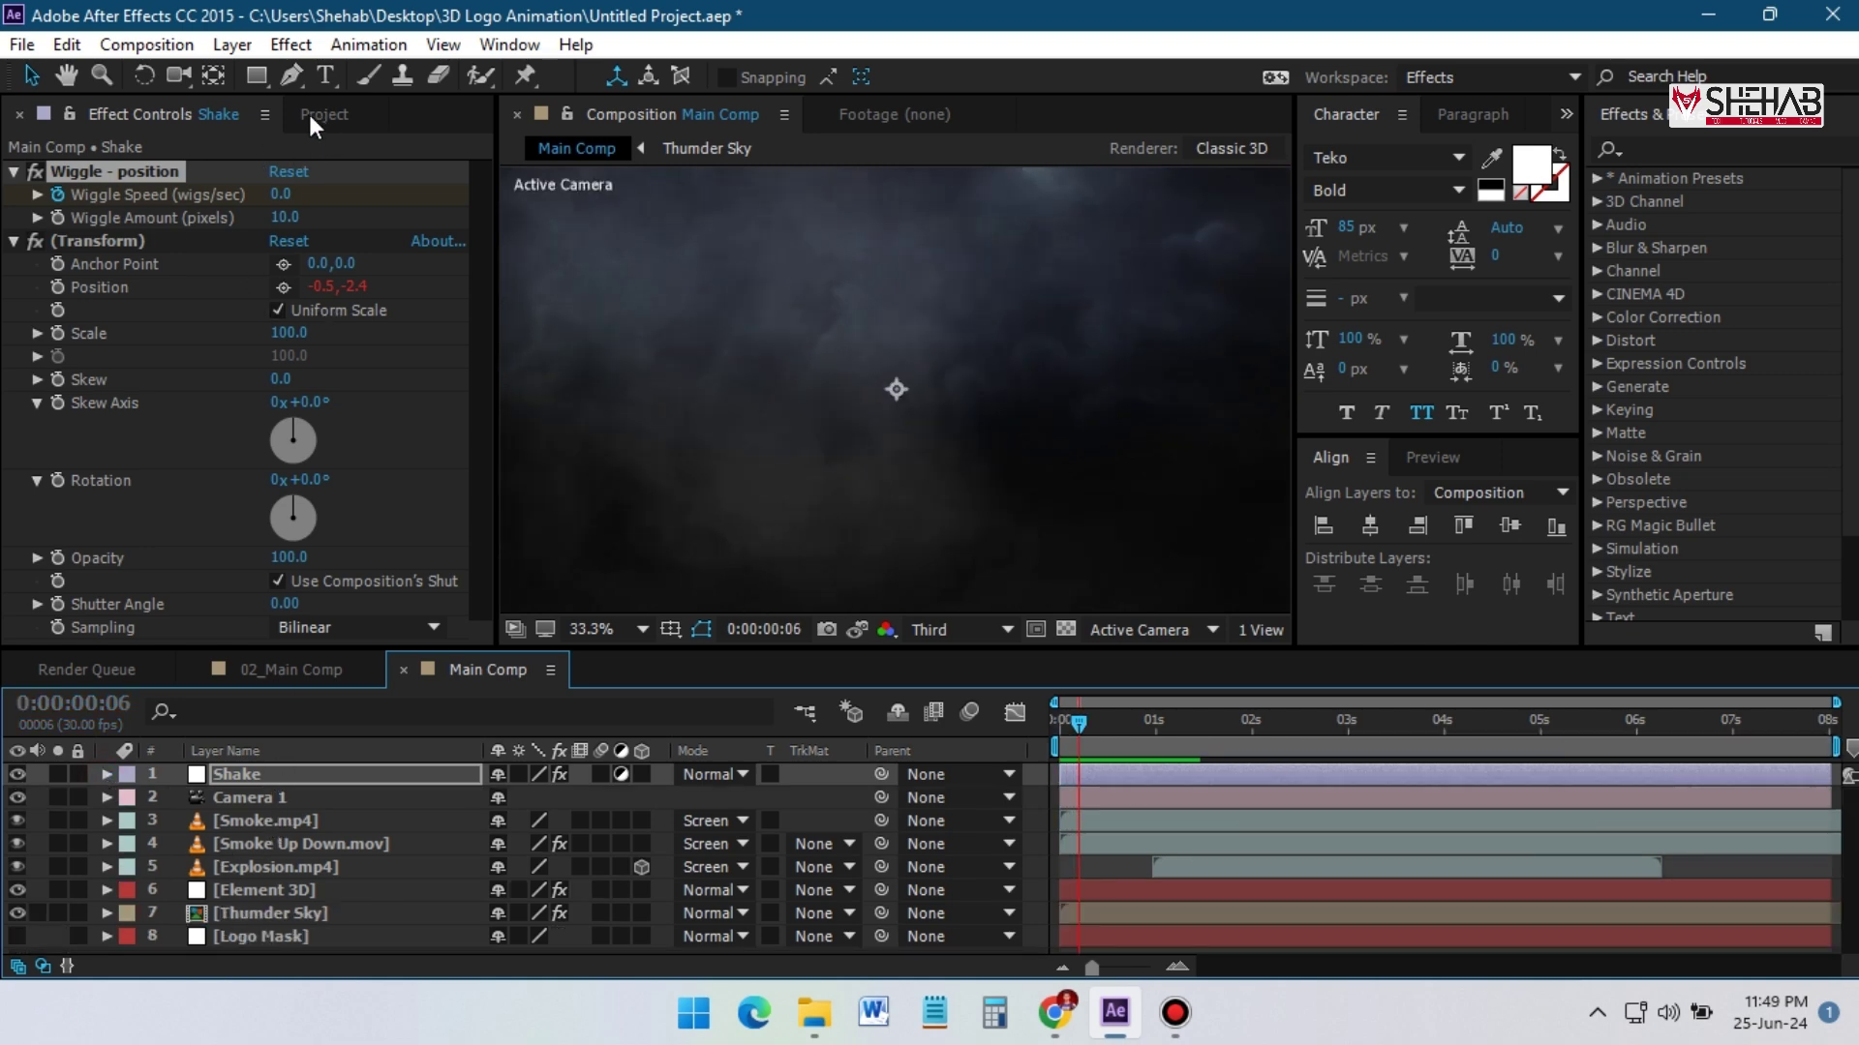
{"action": "left_click", "coordinate": [232, 45]}
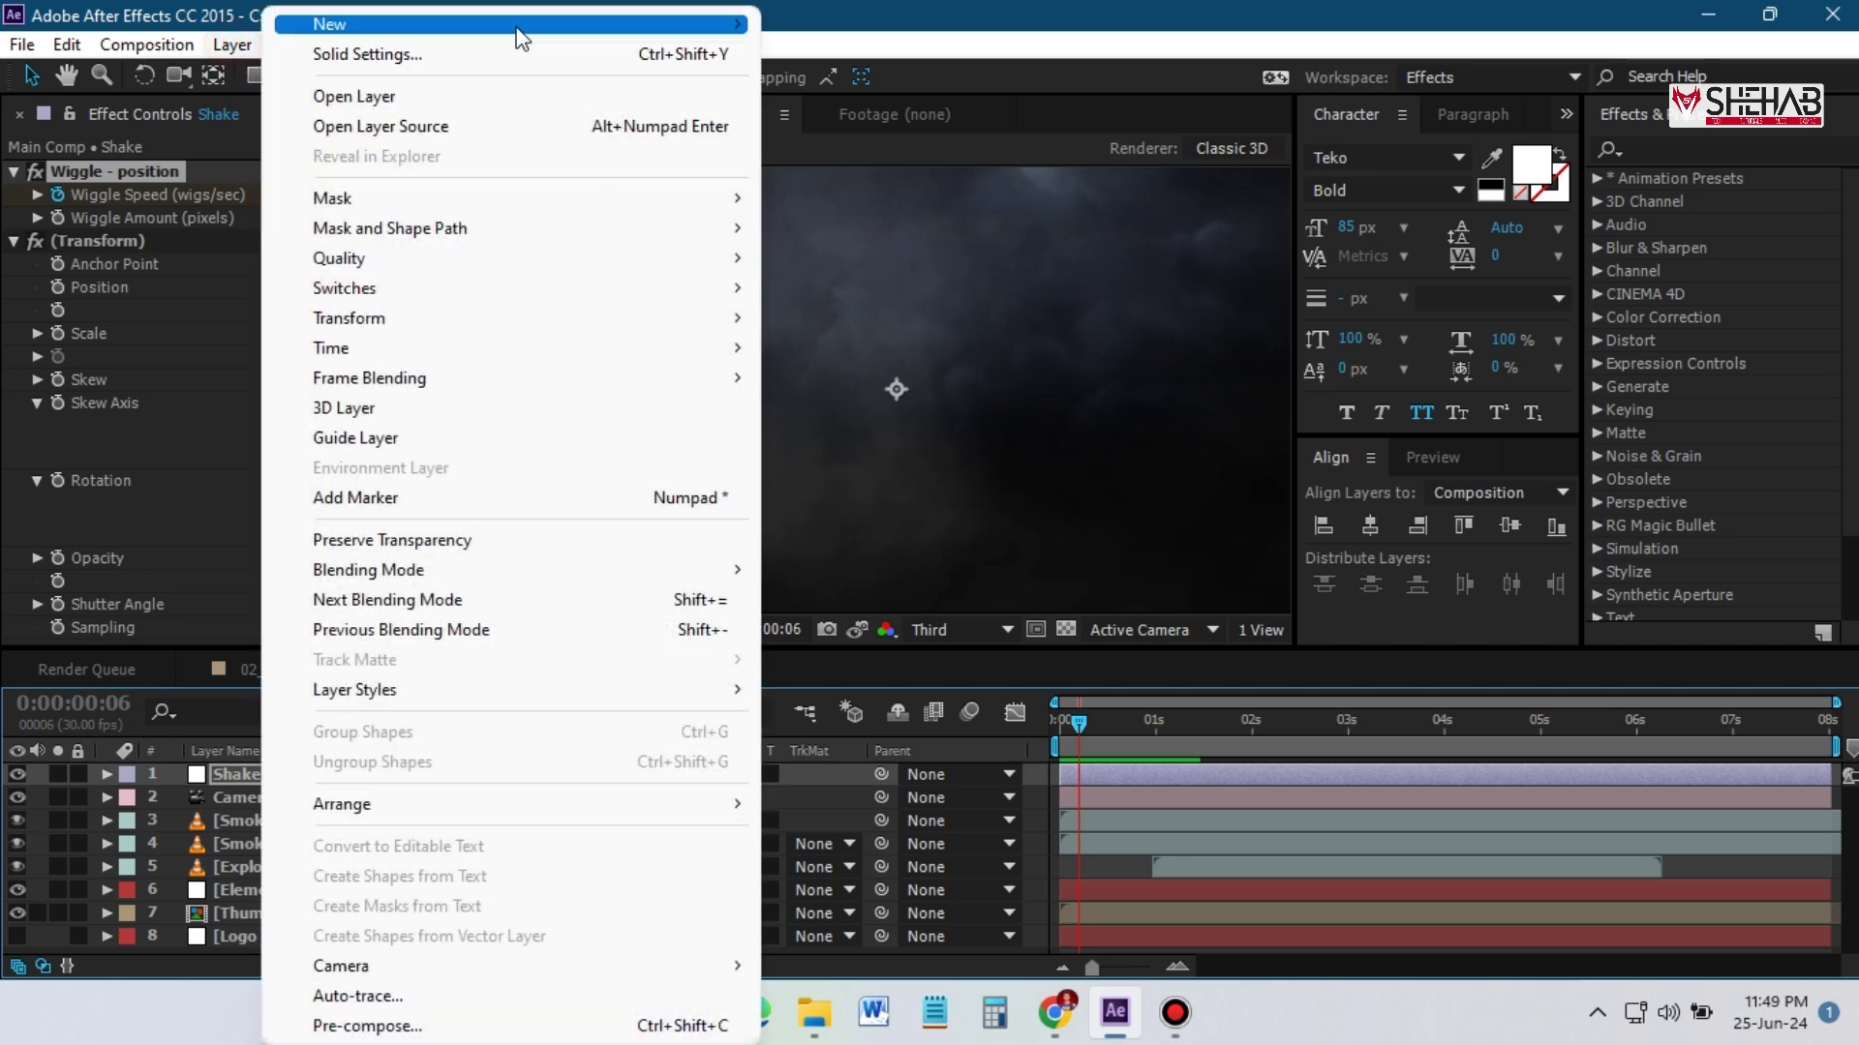
{"action": "mouse_move", "coordinate": [519, 25]}
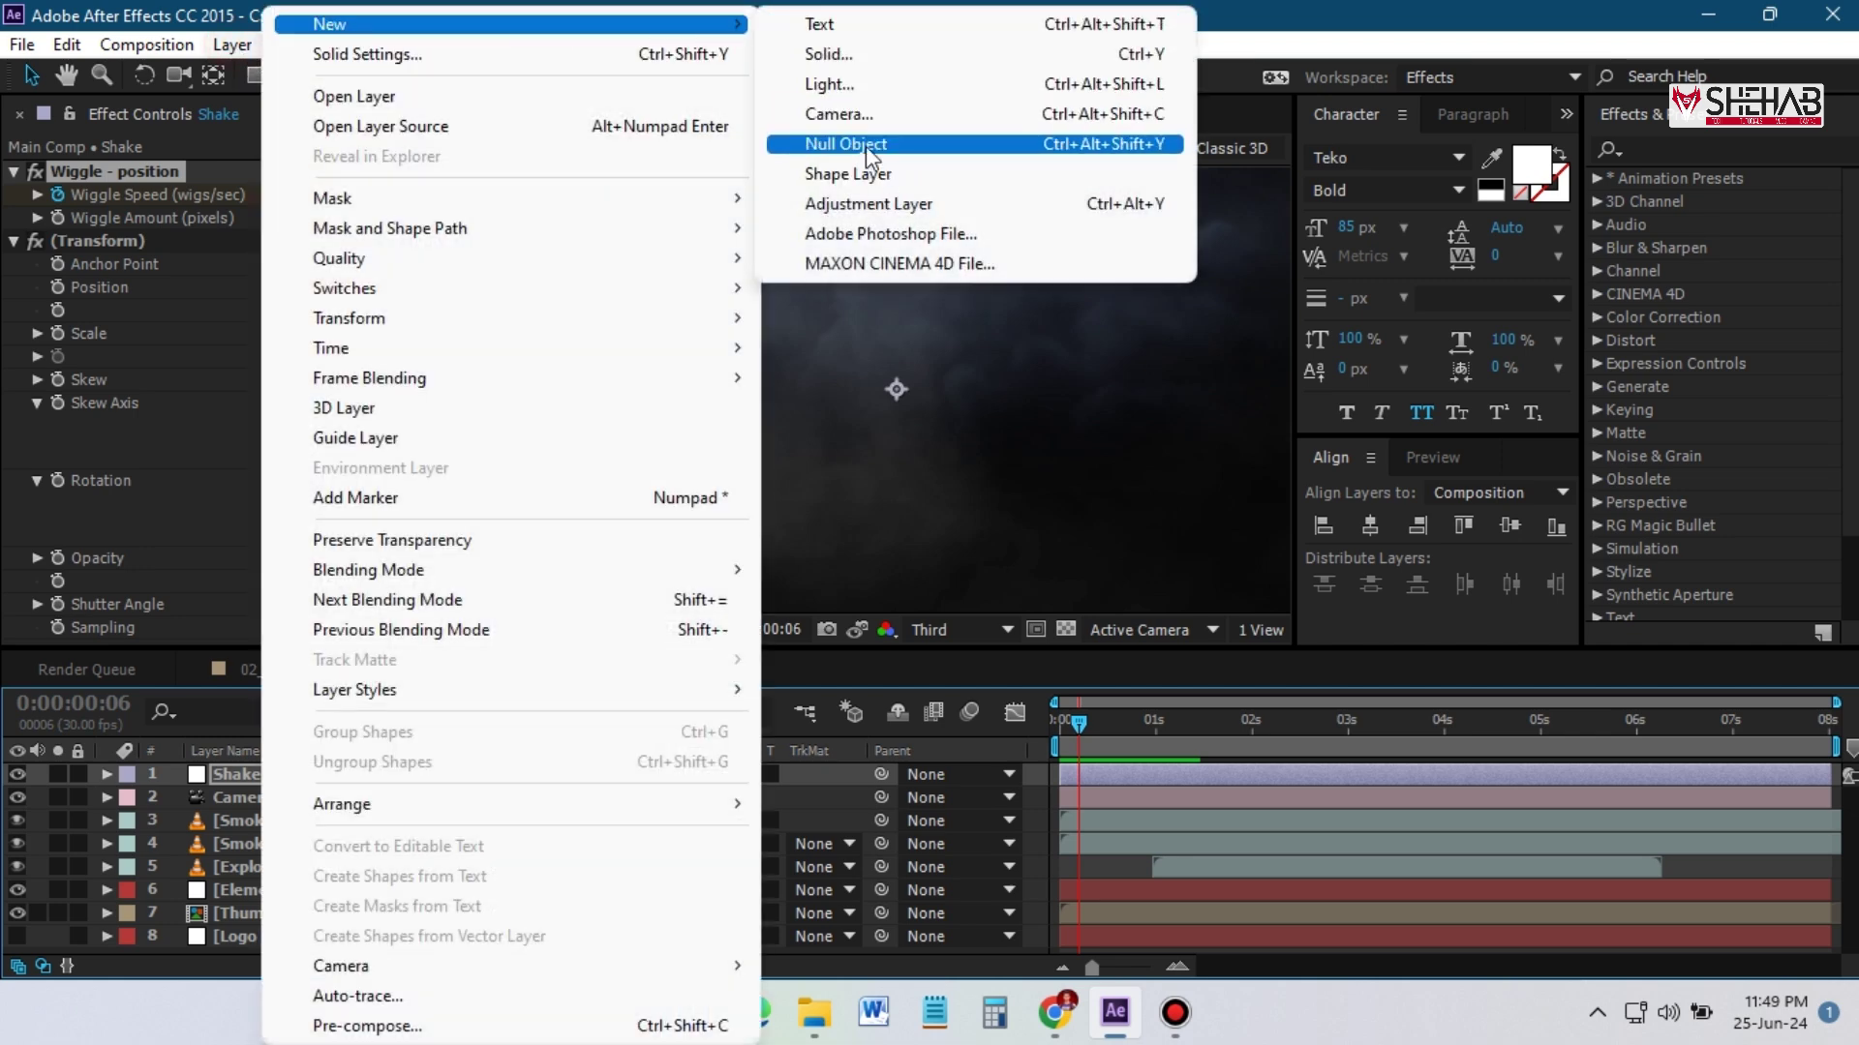
{"action": "left_click", "coordinate": [884, 206]}
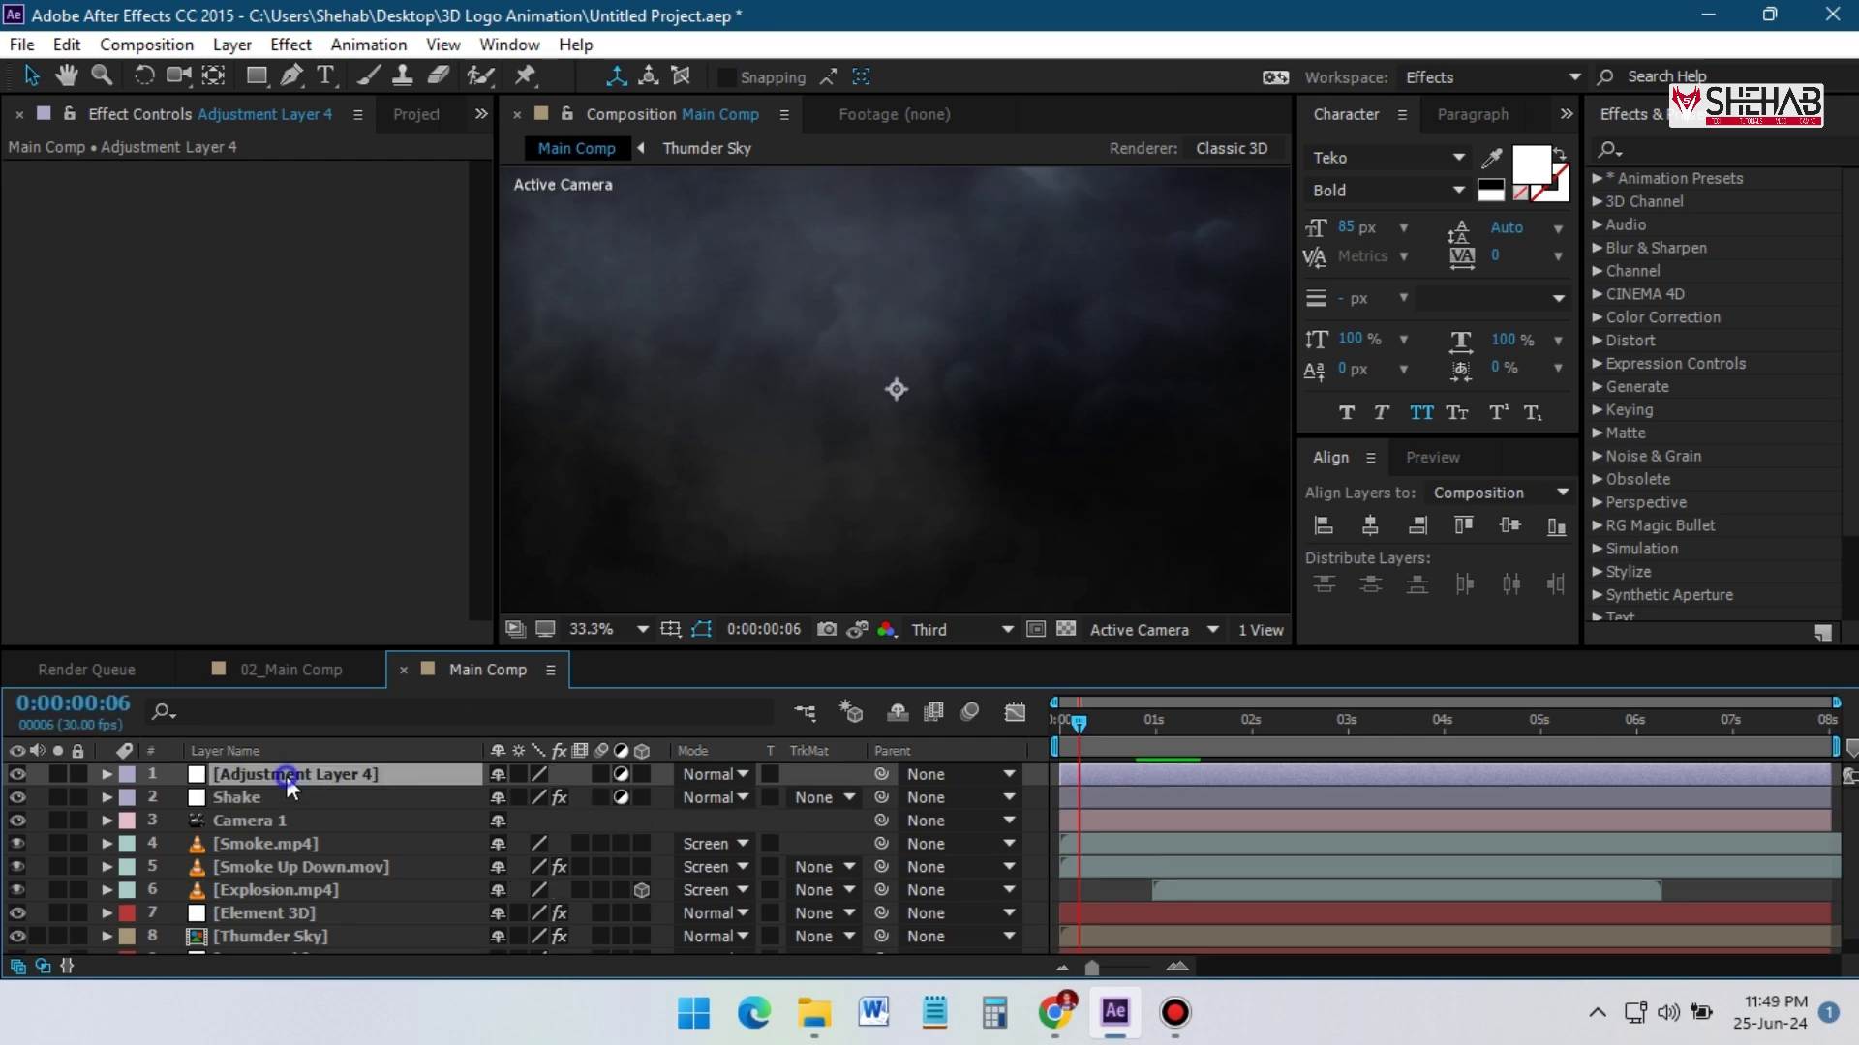
{"action": "right_click", "coordinate": [288, 774]}
{"action": "left_click", "coordinate": [658, 178]}
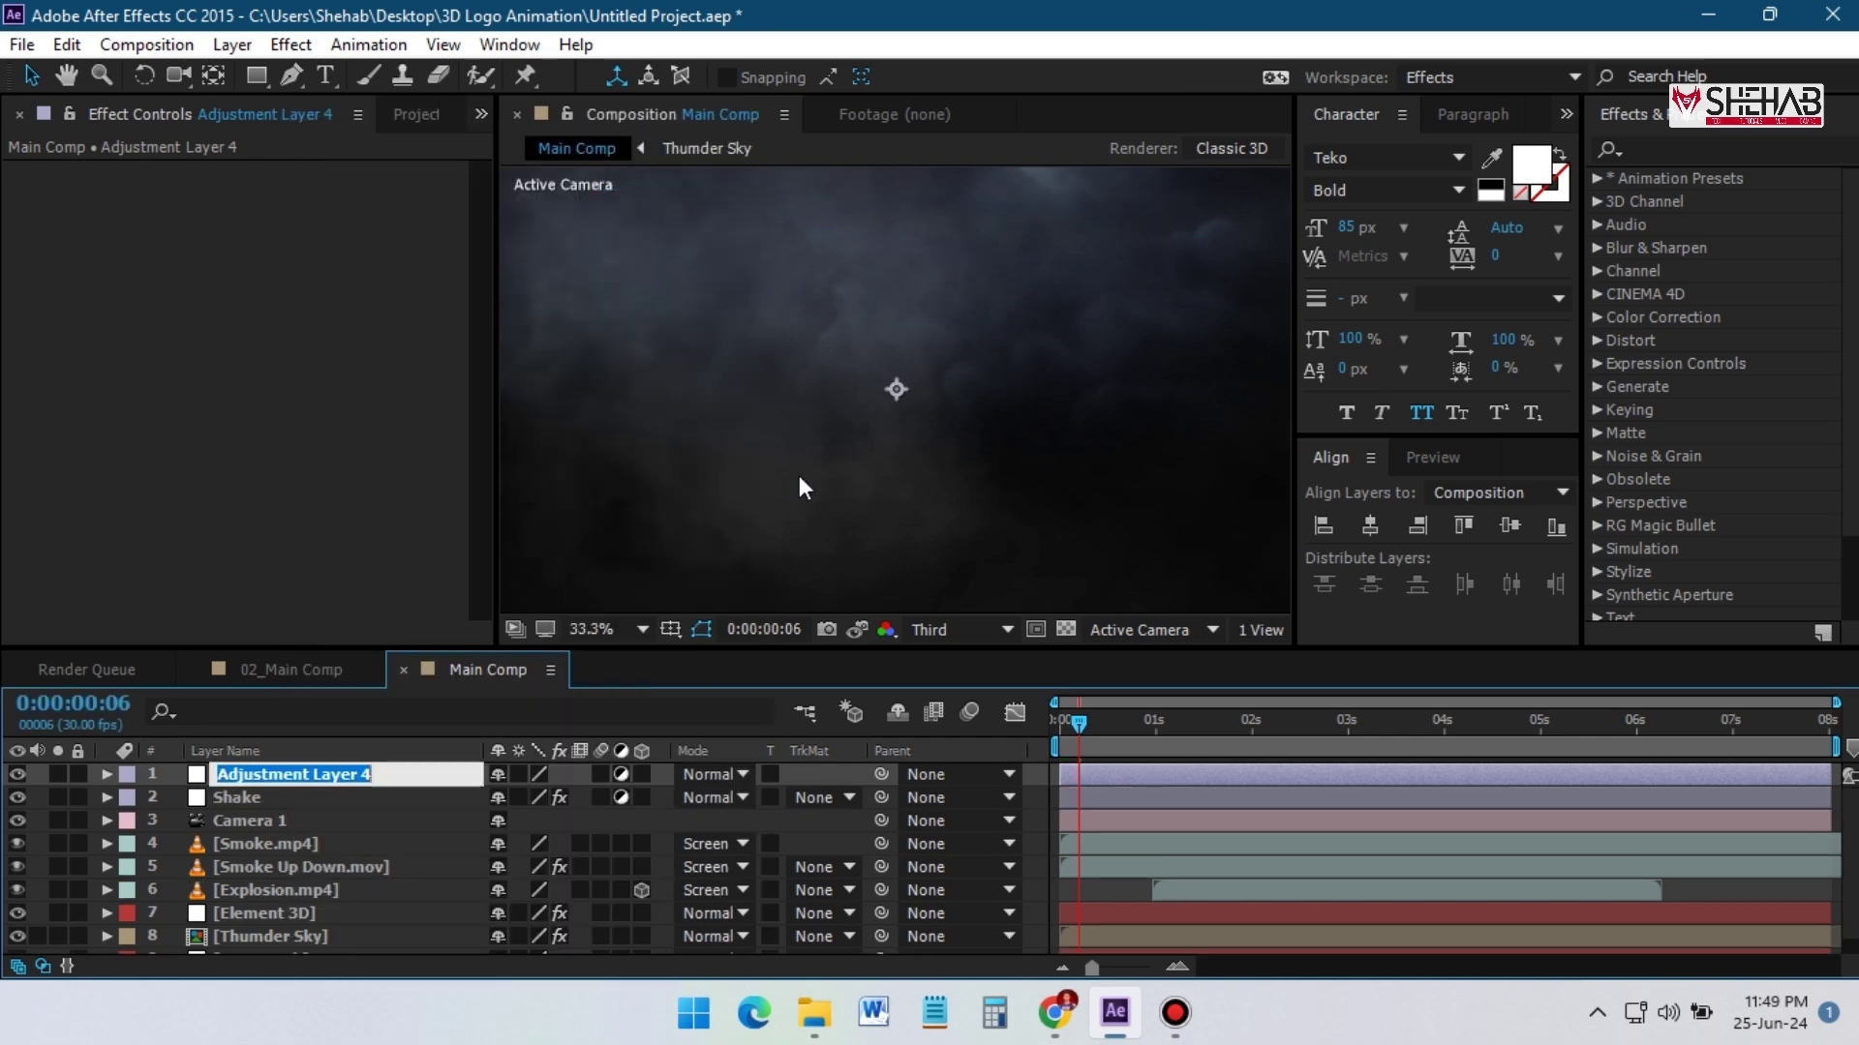
{"action": "type", "text": "Curves"}
{"action": "key", "text": "Return"}
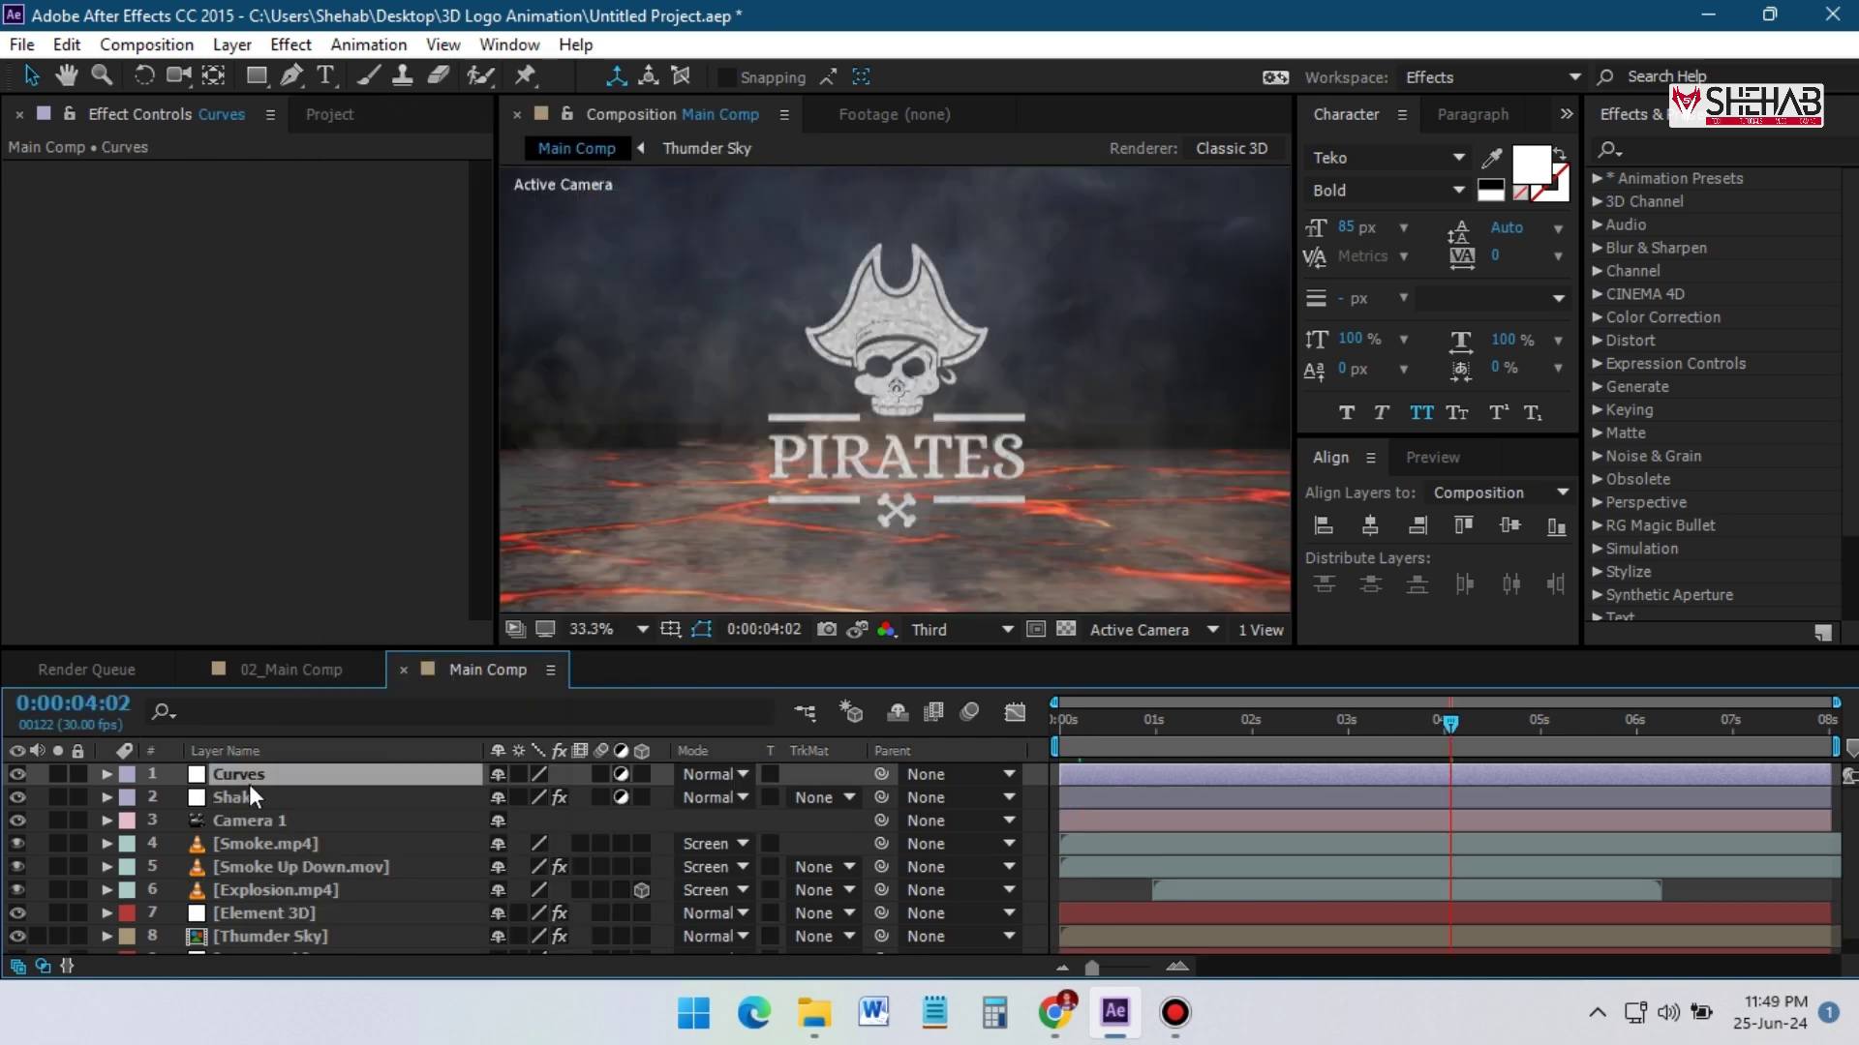
Apply the Curves effect and bend it into an S-curve with deeper shadows and lifted highlights
{"action": "key", "text": "ctrl+space"}
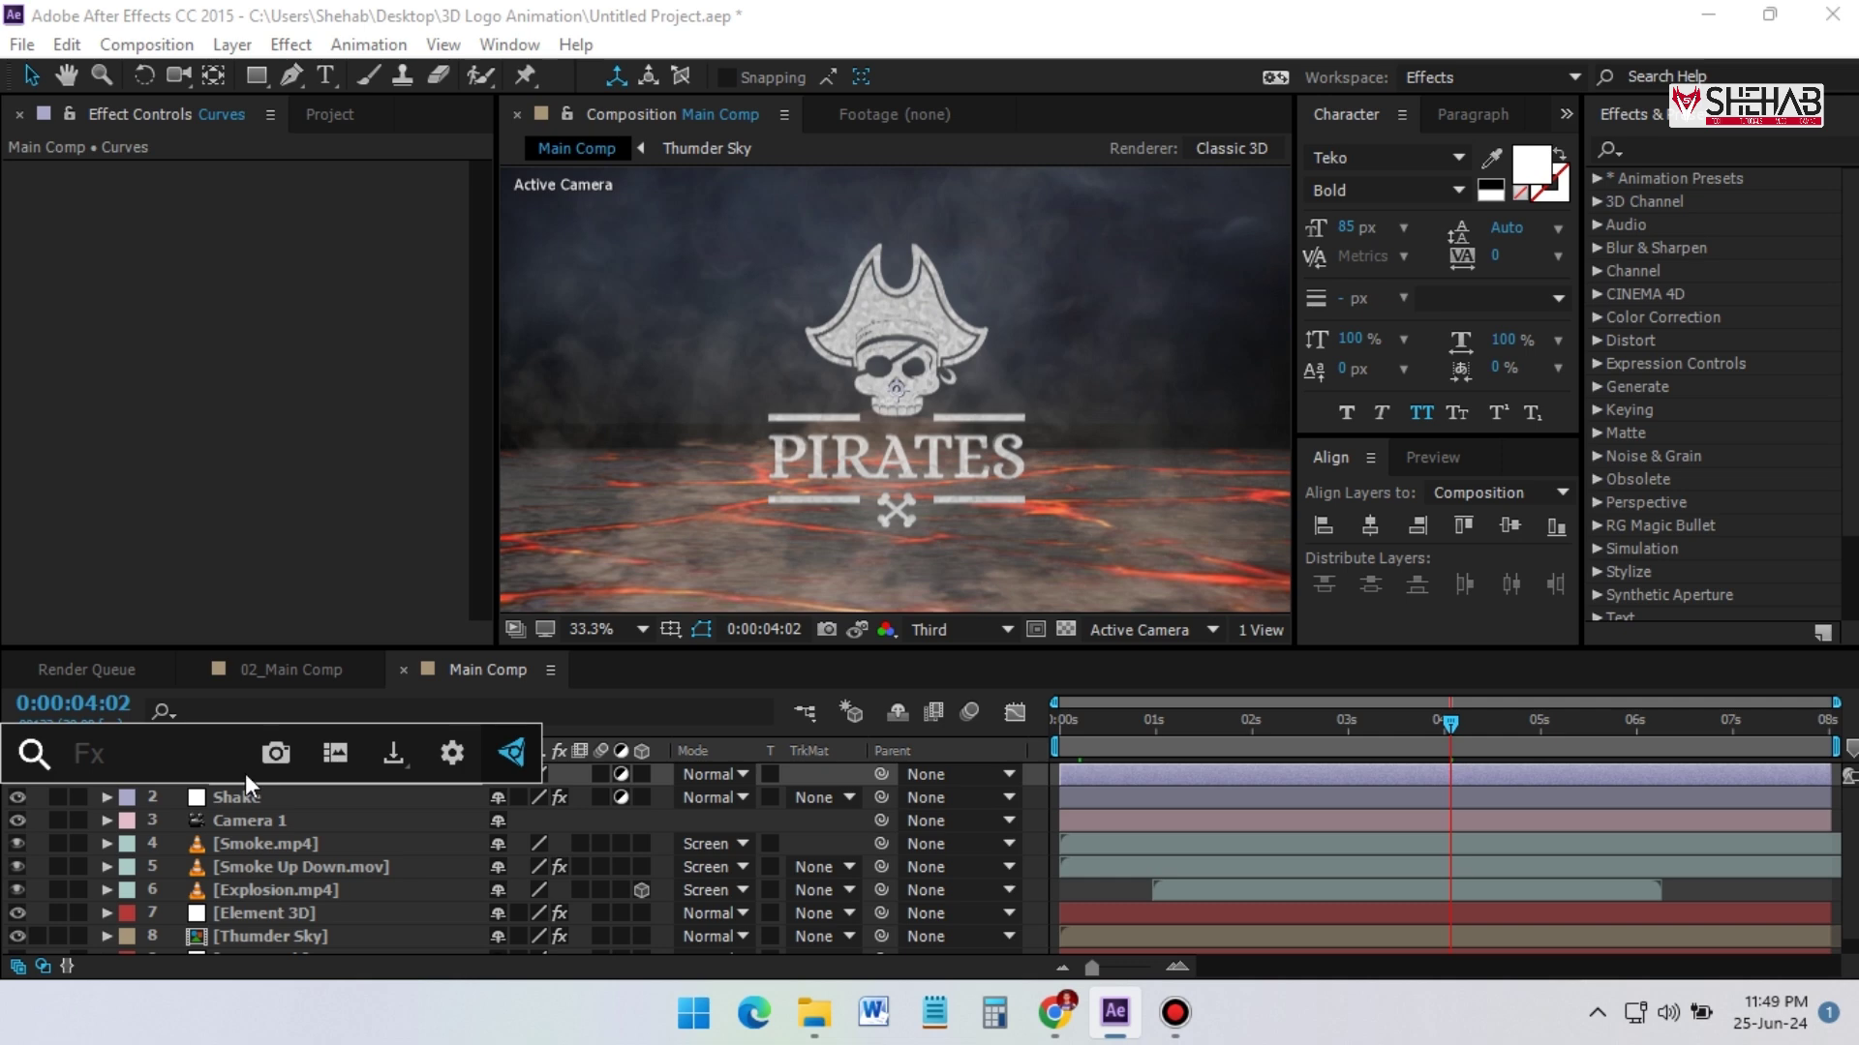
{"action": "type", "text": "curv"}
{"action": "left_click", "coordinate": [145, 710]}
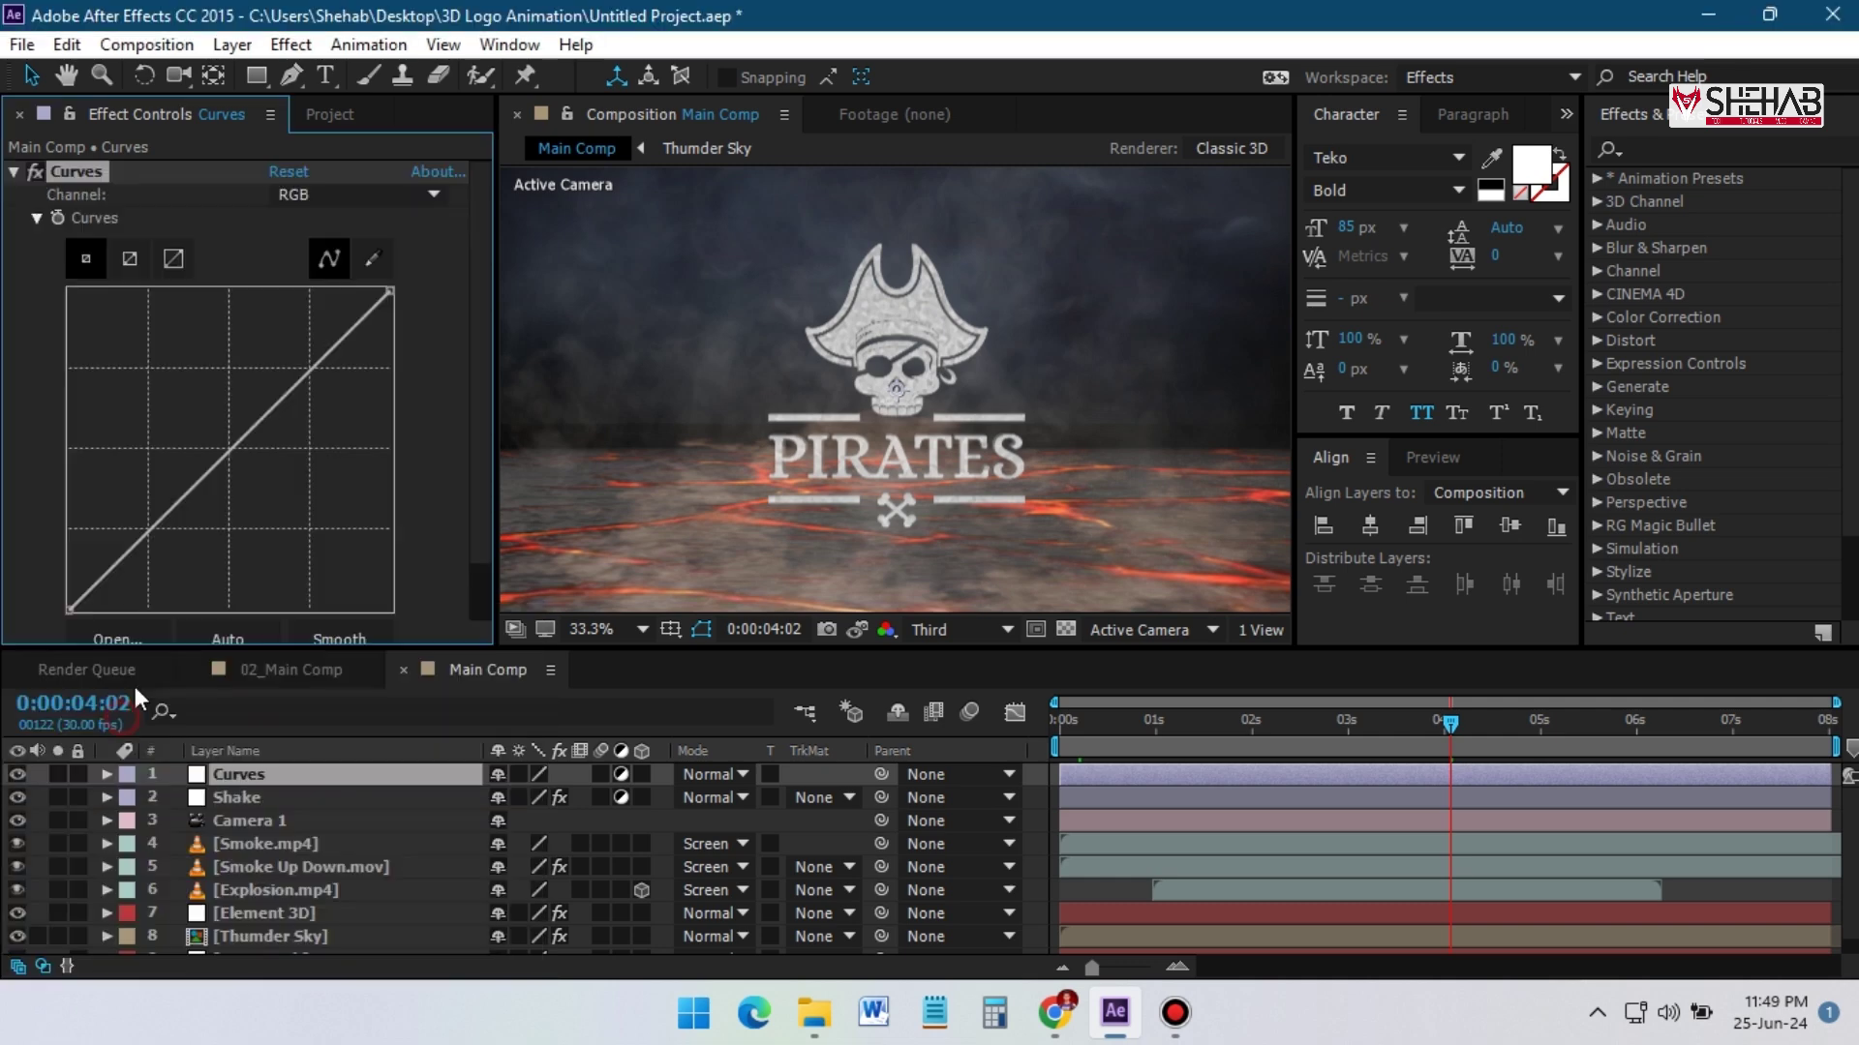
{"action": "left_click_drag", "start_coordinate": [150, 532], "coordinate": [159, 543]}
{"action": "left_click_drag", "start_coordinate": [321, 380], "coordinate": [306, 360]}
{"action": "left_click_drag", "start_coordinate": [157, 545], "coordinate": [162, 547]}
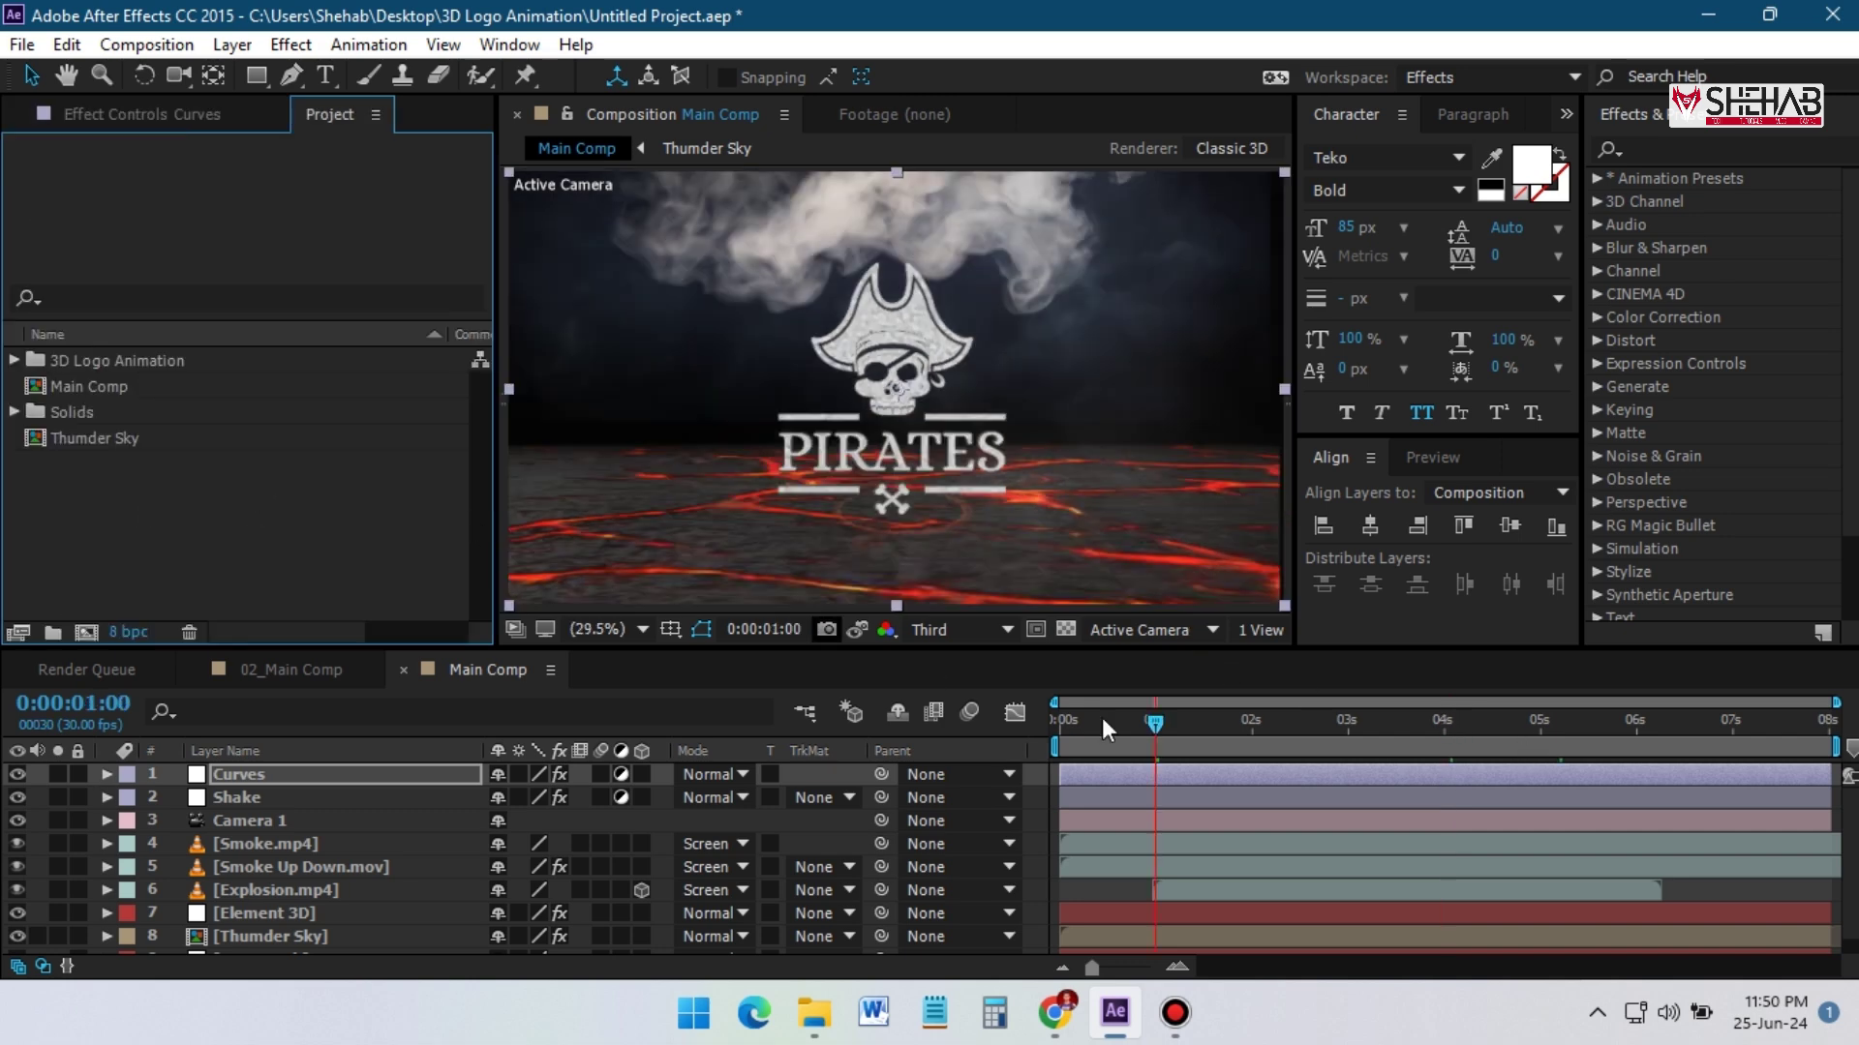
Create the Render composition and add Main Comp plus the 0625.MP3 music track
{"action": "left_click", "coordinate": [86, 632]}
{"action": "type", "text": "Render"}
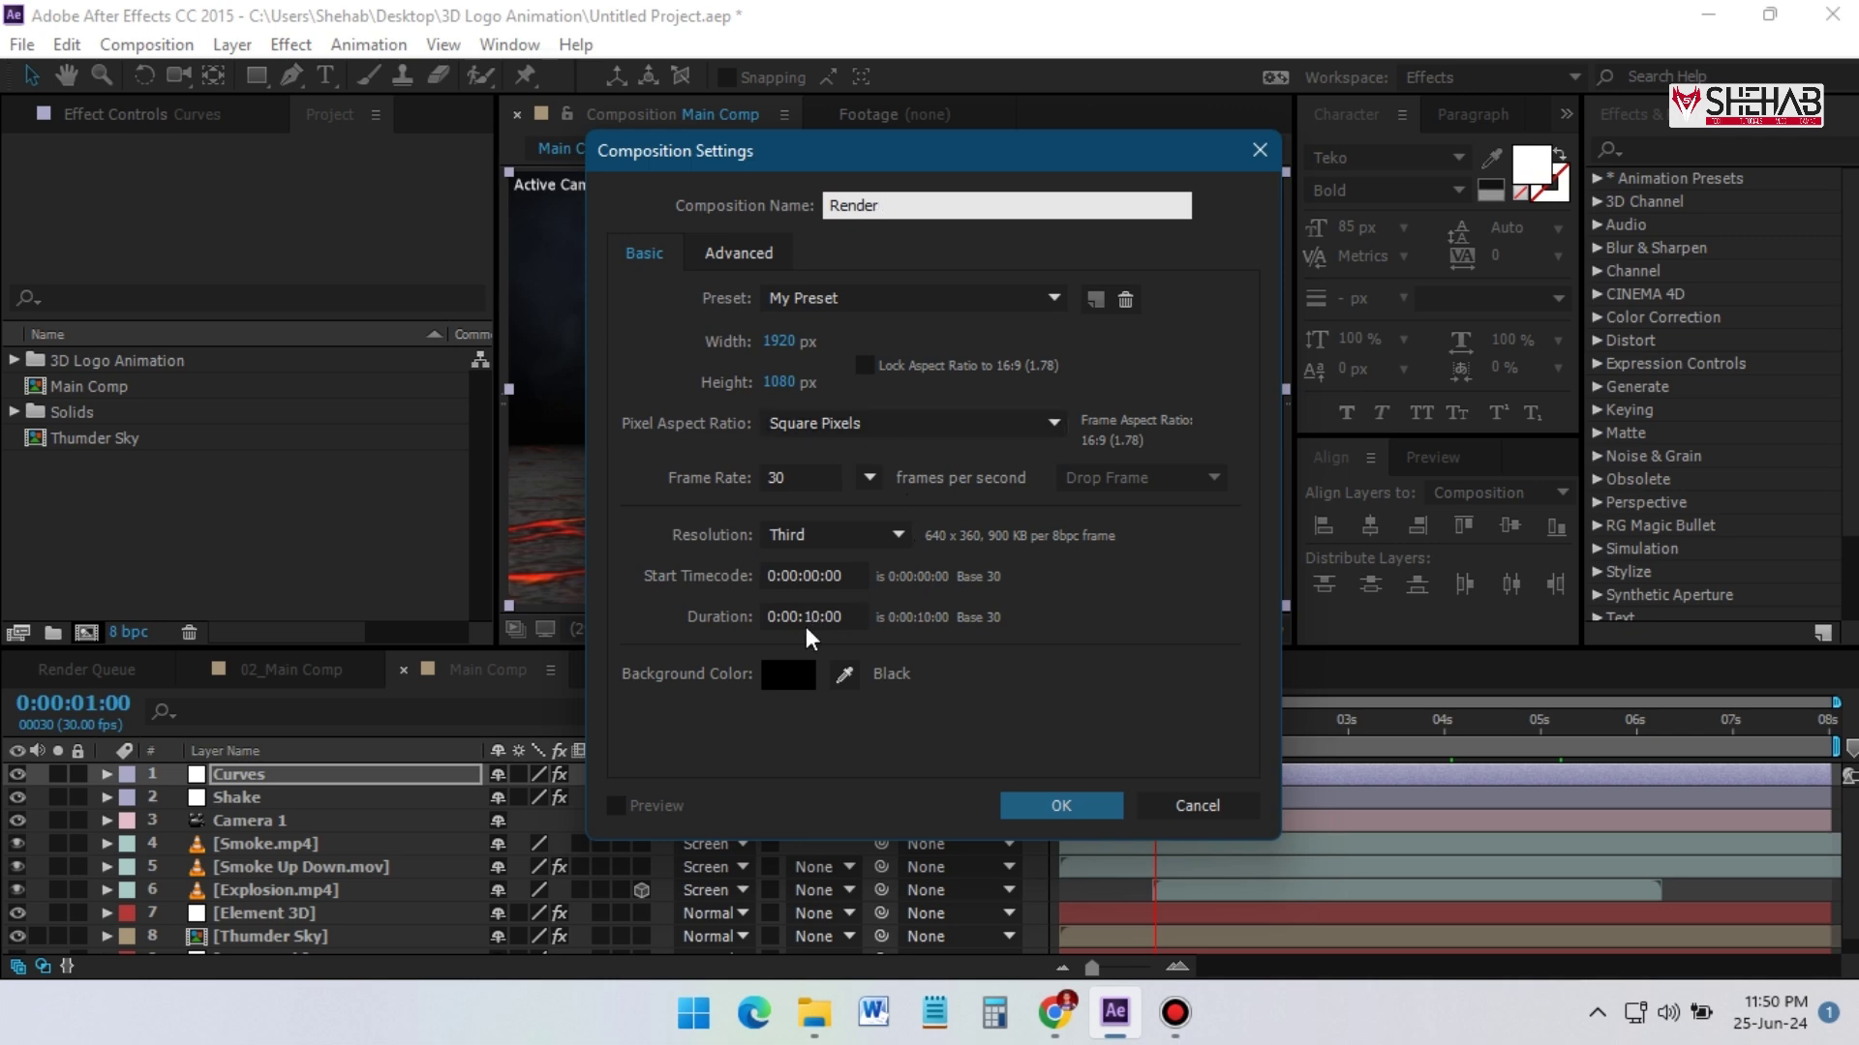
{"action": "left_click", "coordinate": [1061, 806]}
{"action": "left_click_drag", "start_coordinate": [72, 389], "coordinate": [280, 832]}
{"action": "left_click", "coordinate": [14, 362]}
{"action": "left_click", "coordinate": [40, 386]}
{"action": "left_click", "coordinate": [38, 516]}
{"action": "left_click_drag", "start_coordinate": [135, 542], "coordinate": [229, 862]}
{"action": "left_click", "coordinate": [14, 362]}
Scale the Main Comp layer to 105% and preview the Render composition
{"action": "left_click", "coordinate": [269, 776]}
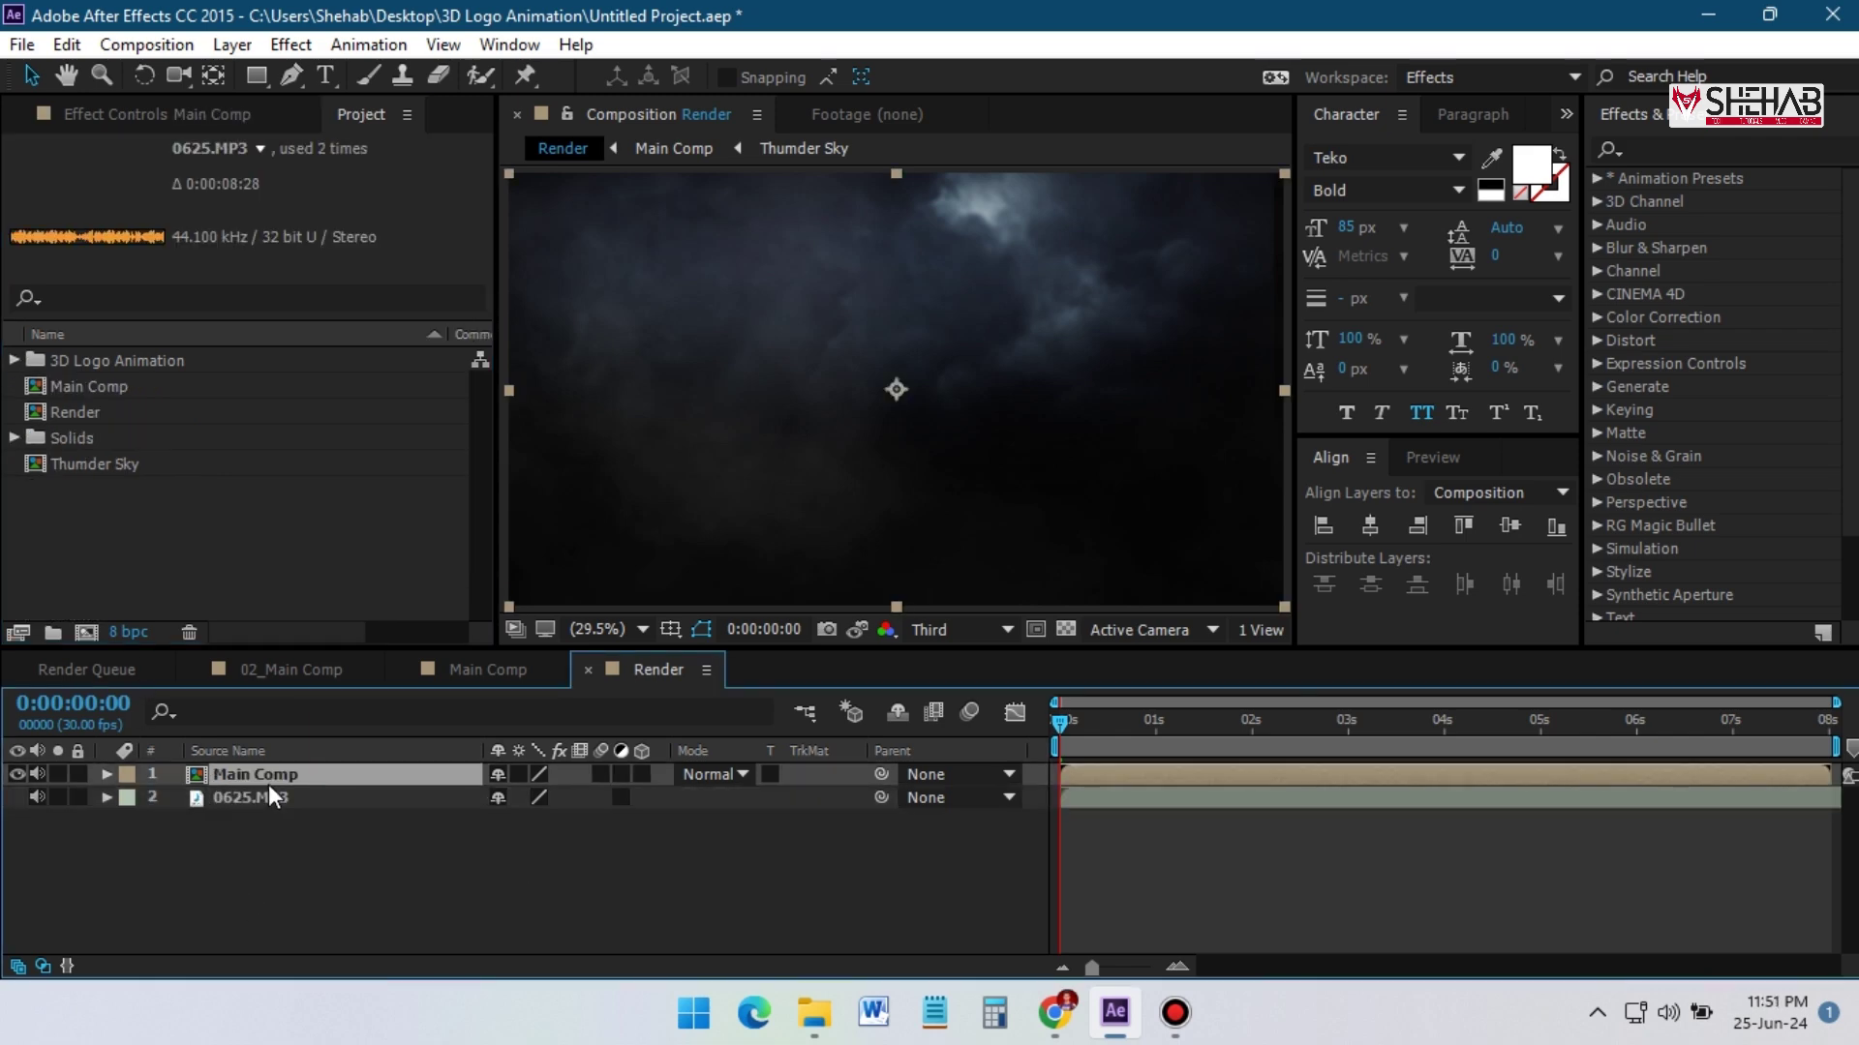
{"action": "key", "text": "s"}
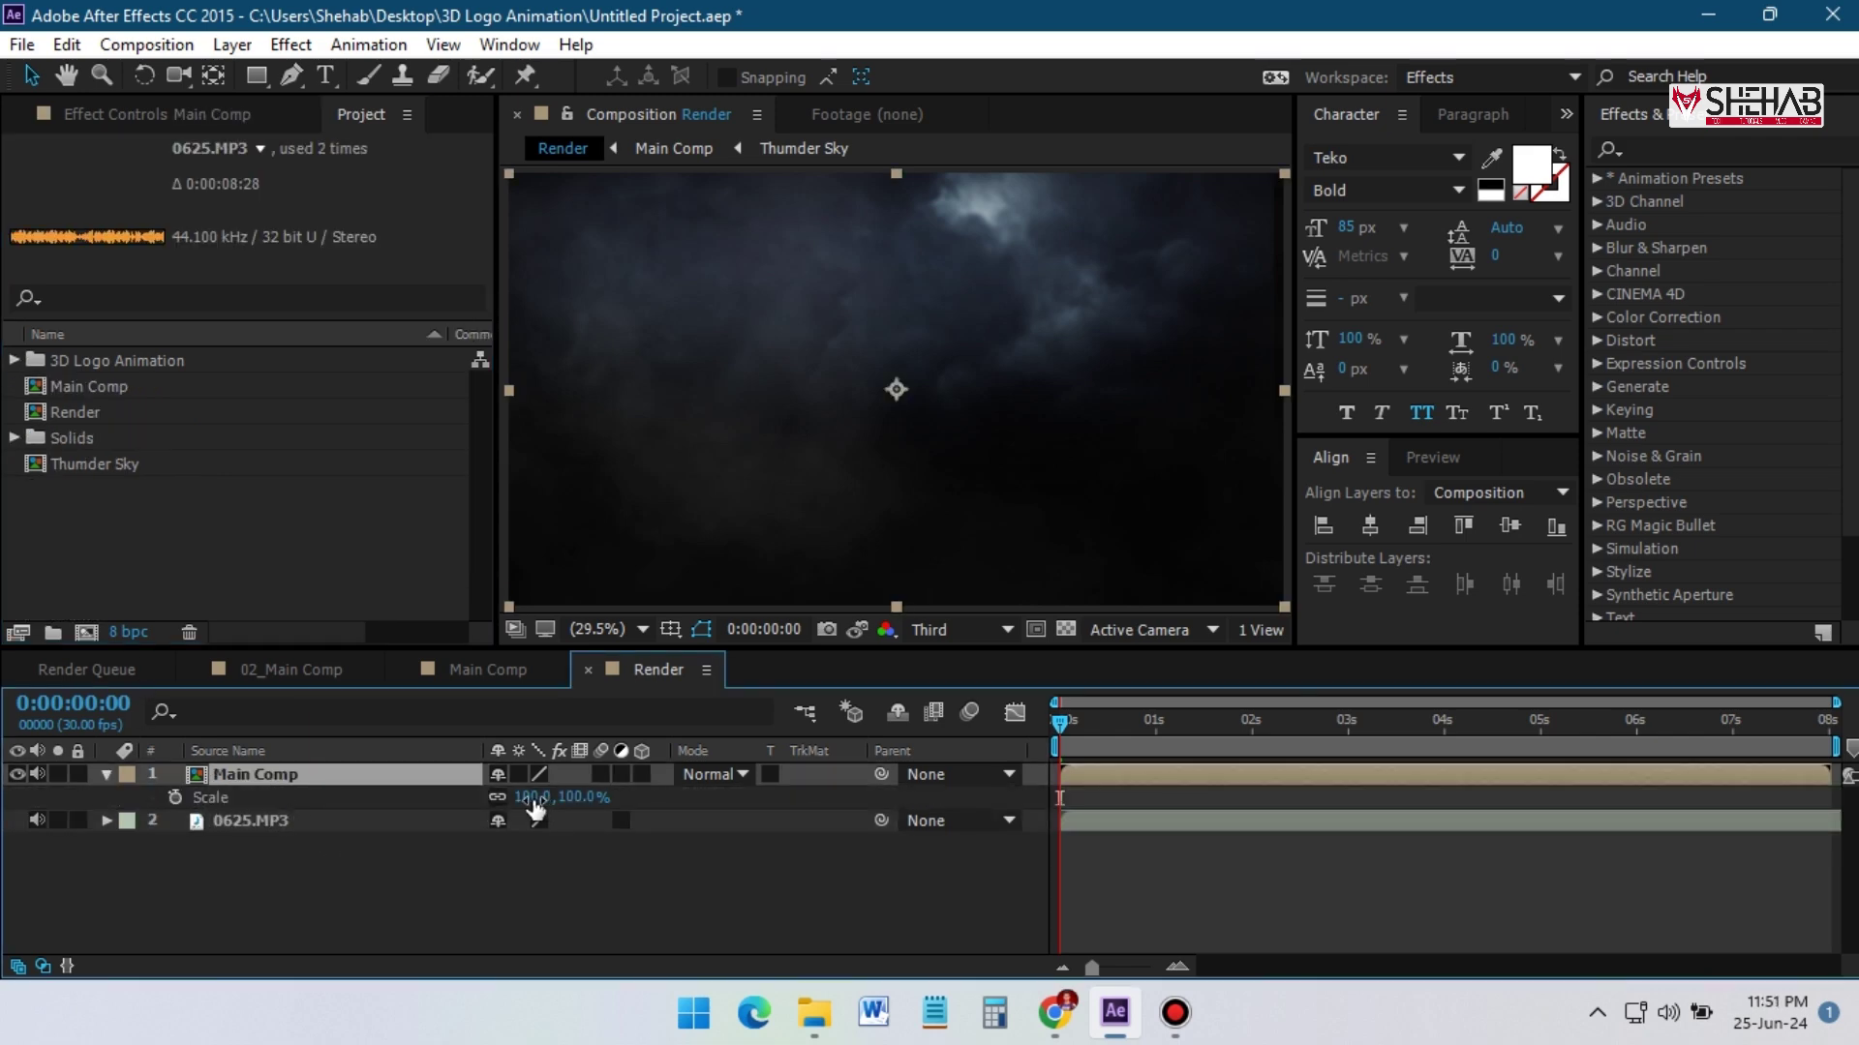
{"action": "left_click", "coordinate": [1155, 721]}
{"action": "left_click", "coordinate": [528, 796]}
{"action": "type", "text": "105"}
{"action": "key", "text": "Return"}
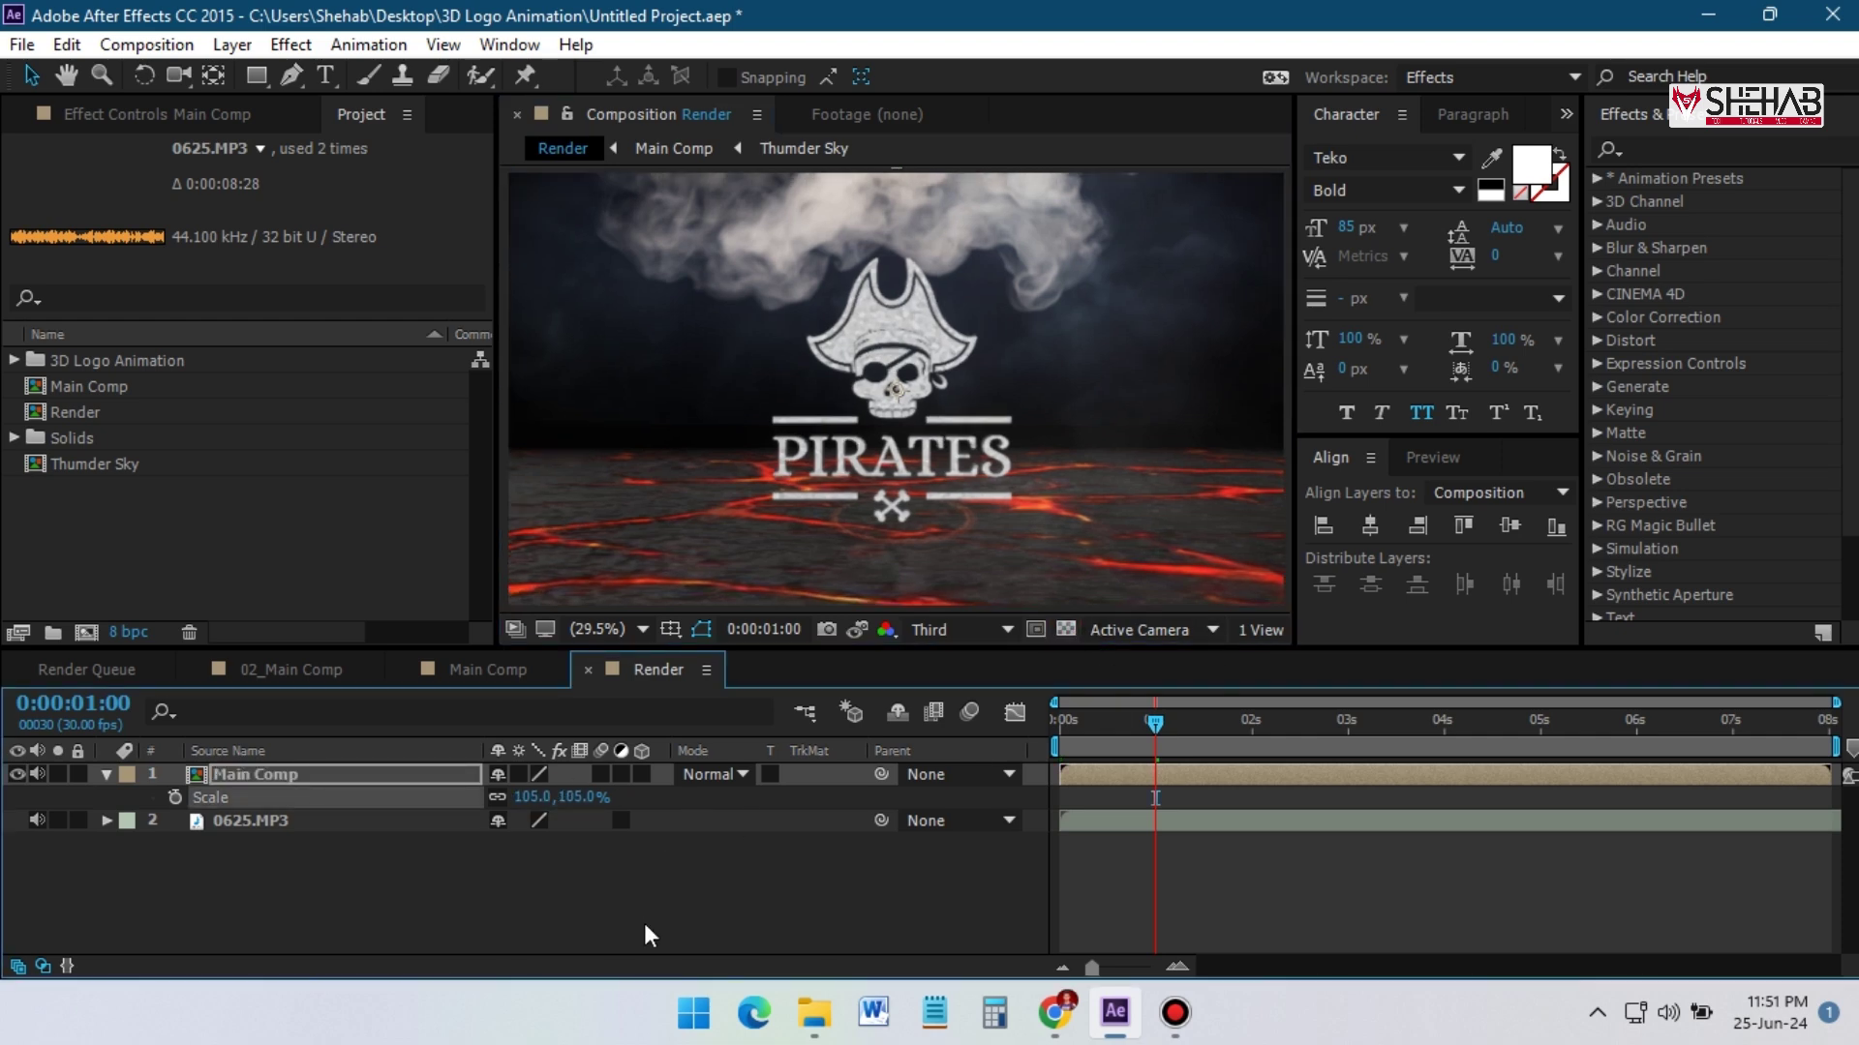
{"action": "left_click", "coordinate": [596, 932]}
{"action": "key", "text": "space"}
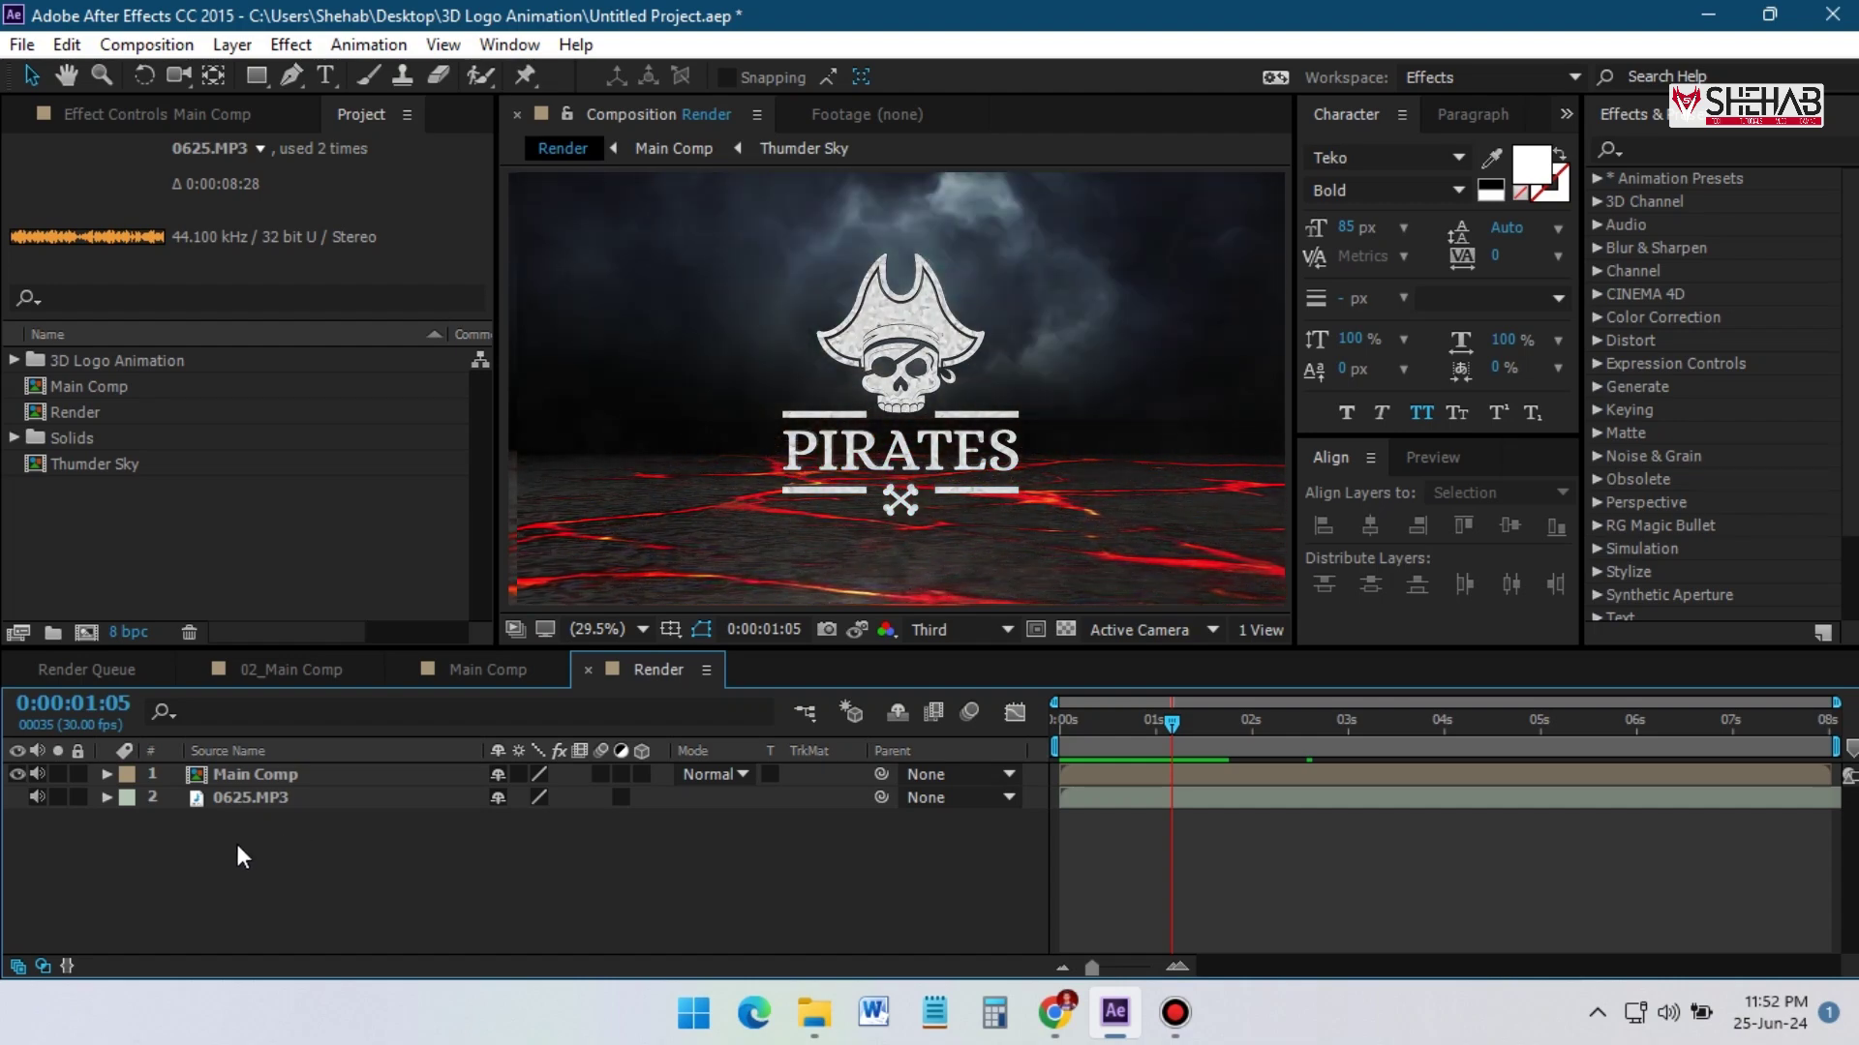
Queue the Render comp with AfterCodecs .mp4 output format and Audio Output set to On
{"action": "left_click", "coordinate": [147, 45]}
{"action": "left_click", "coordinate": [254, 354]}
{"action": "left_click", "coordinate": [225, 917]}
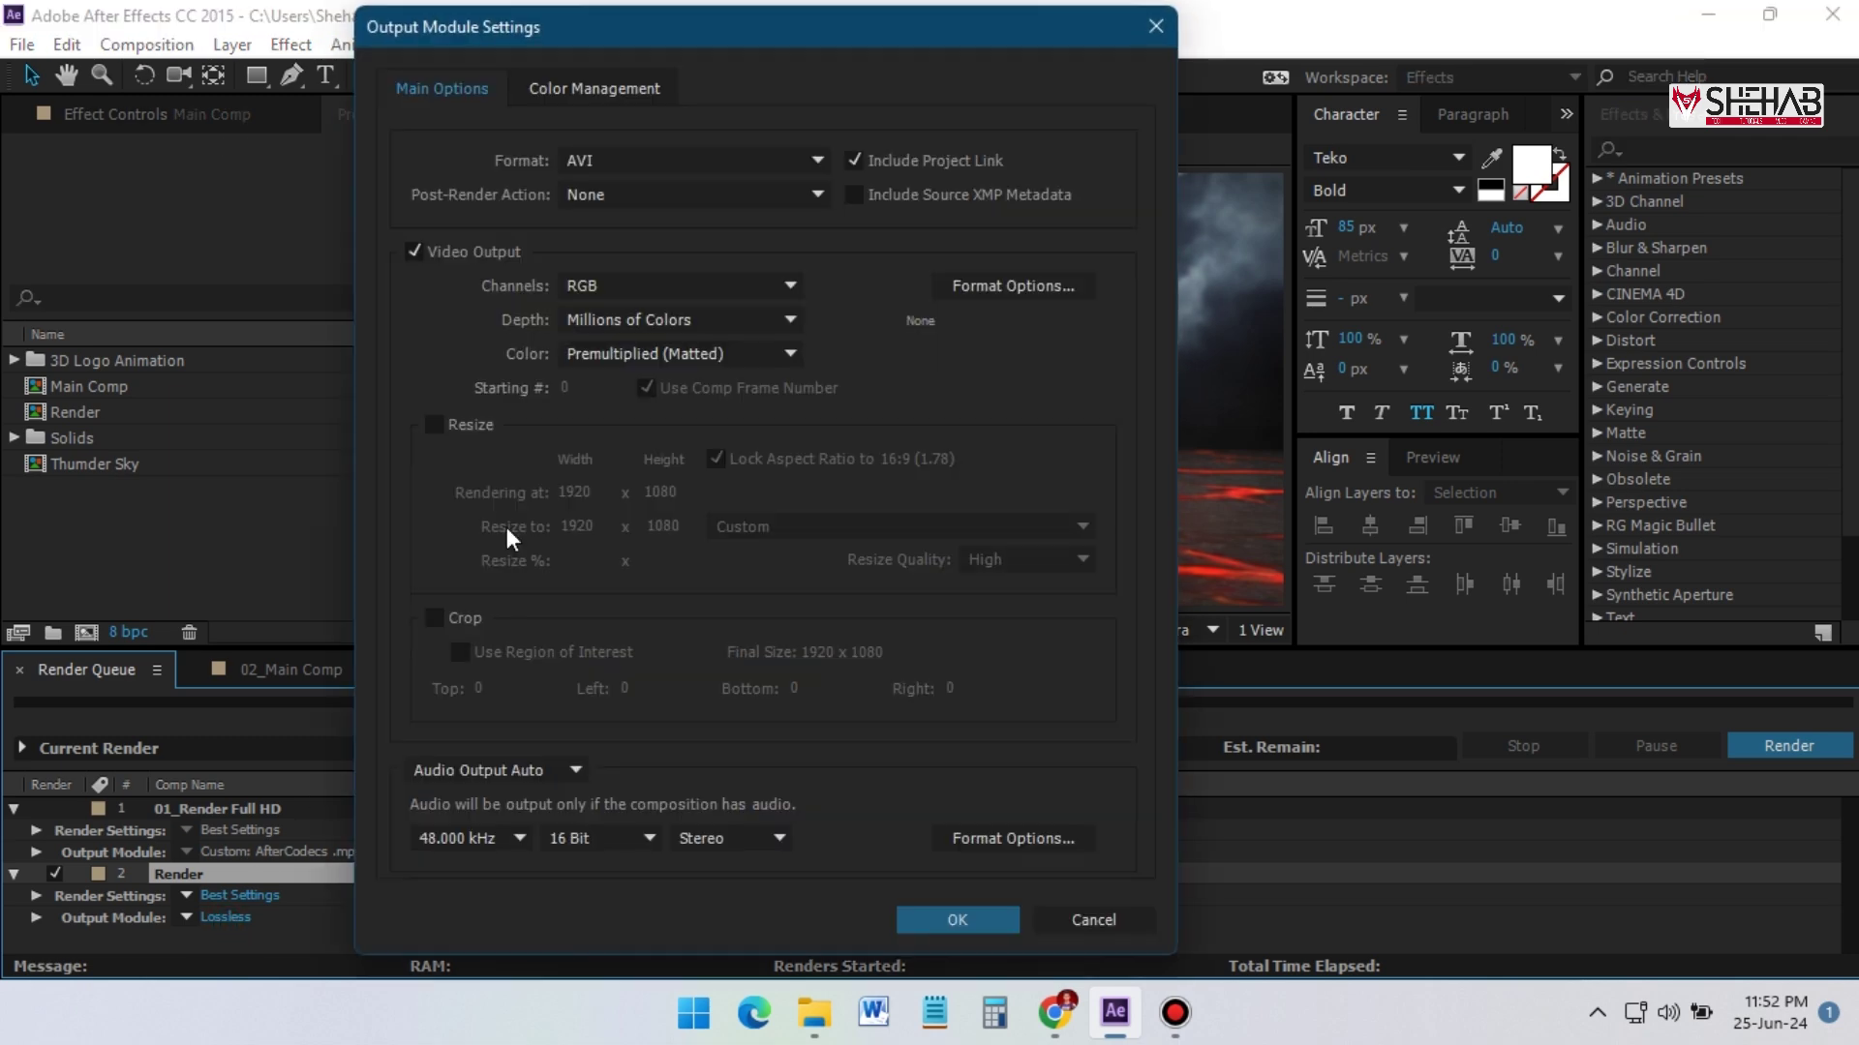
{"action": "left_click", "coordinate": [630, 161]}
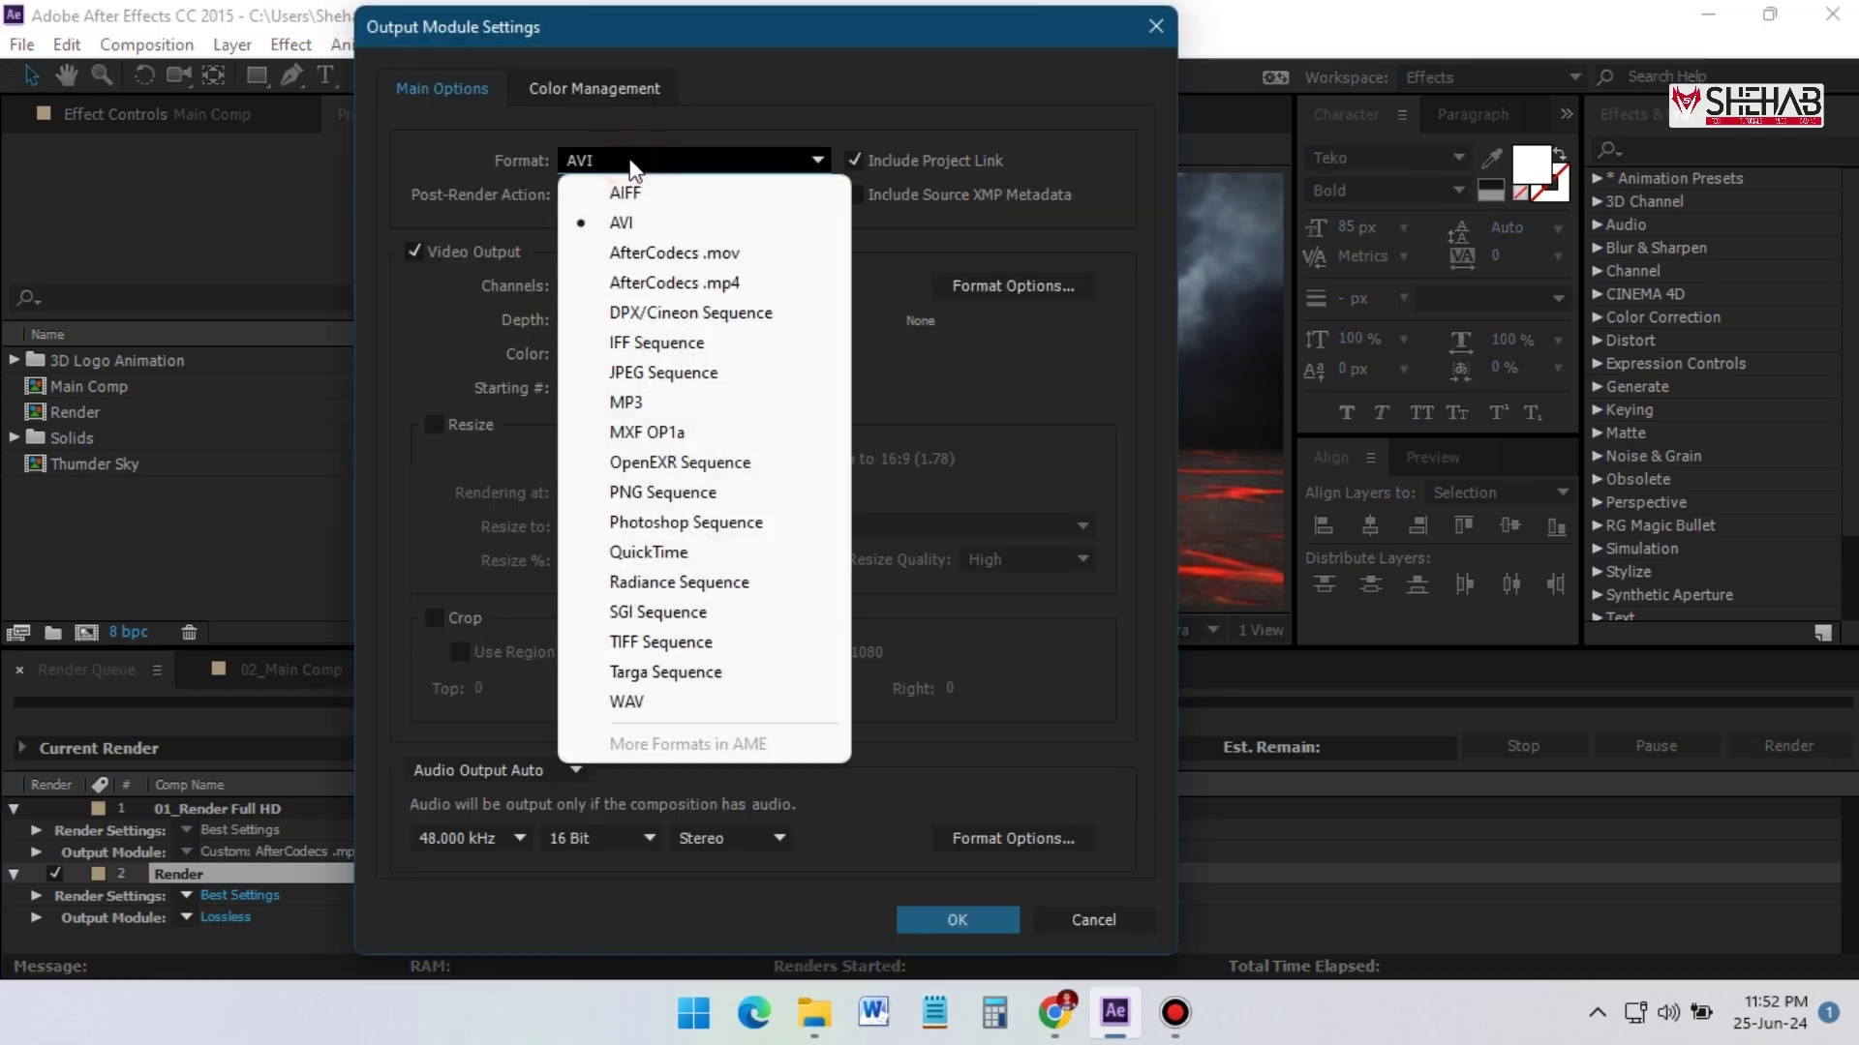
{"action": "left_click", "coordinate": [647, 283]}
{"action": "left_click", "coordinate": [499, 771]}
{"action": "left_click", "coordinate": [519, 799]}
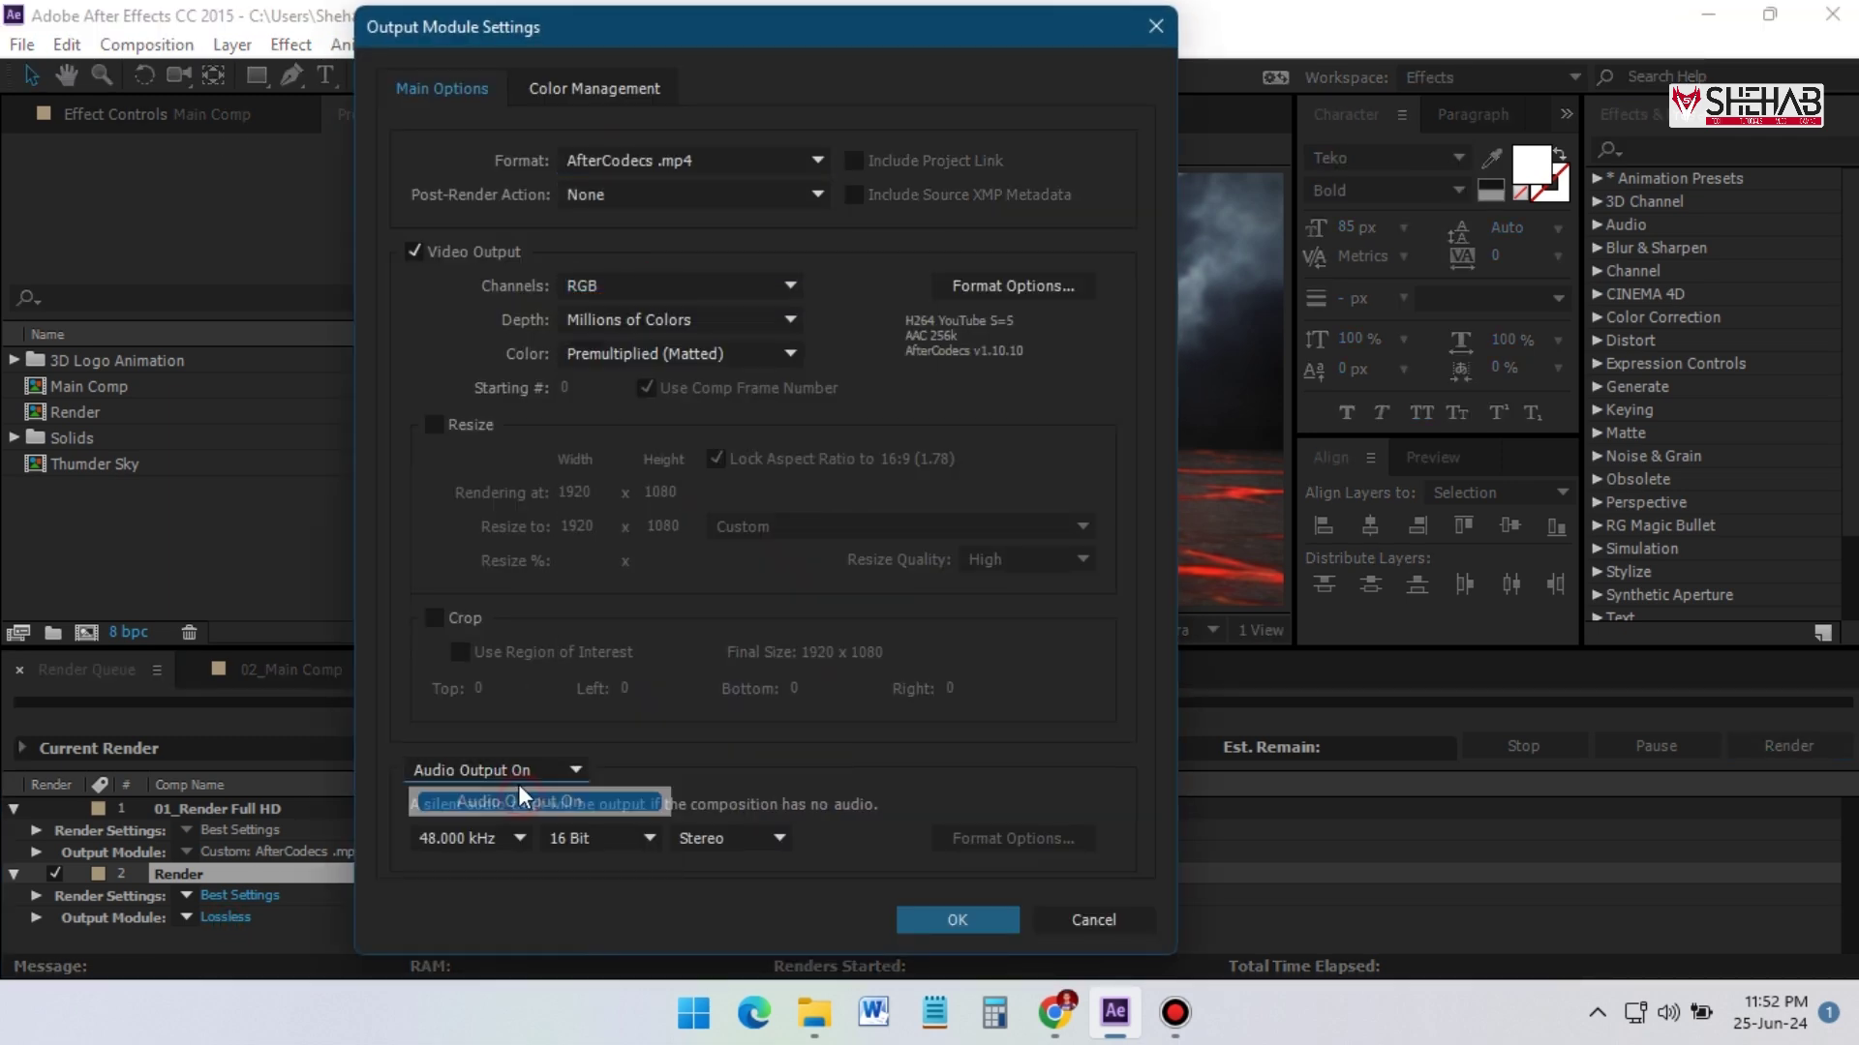
{"action": "left_click", "coordinate": [957, 917]}
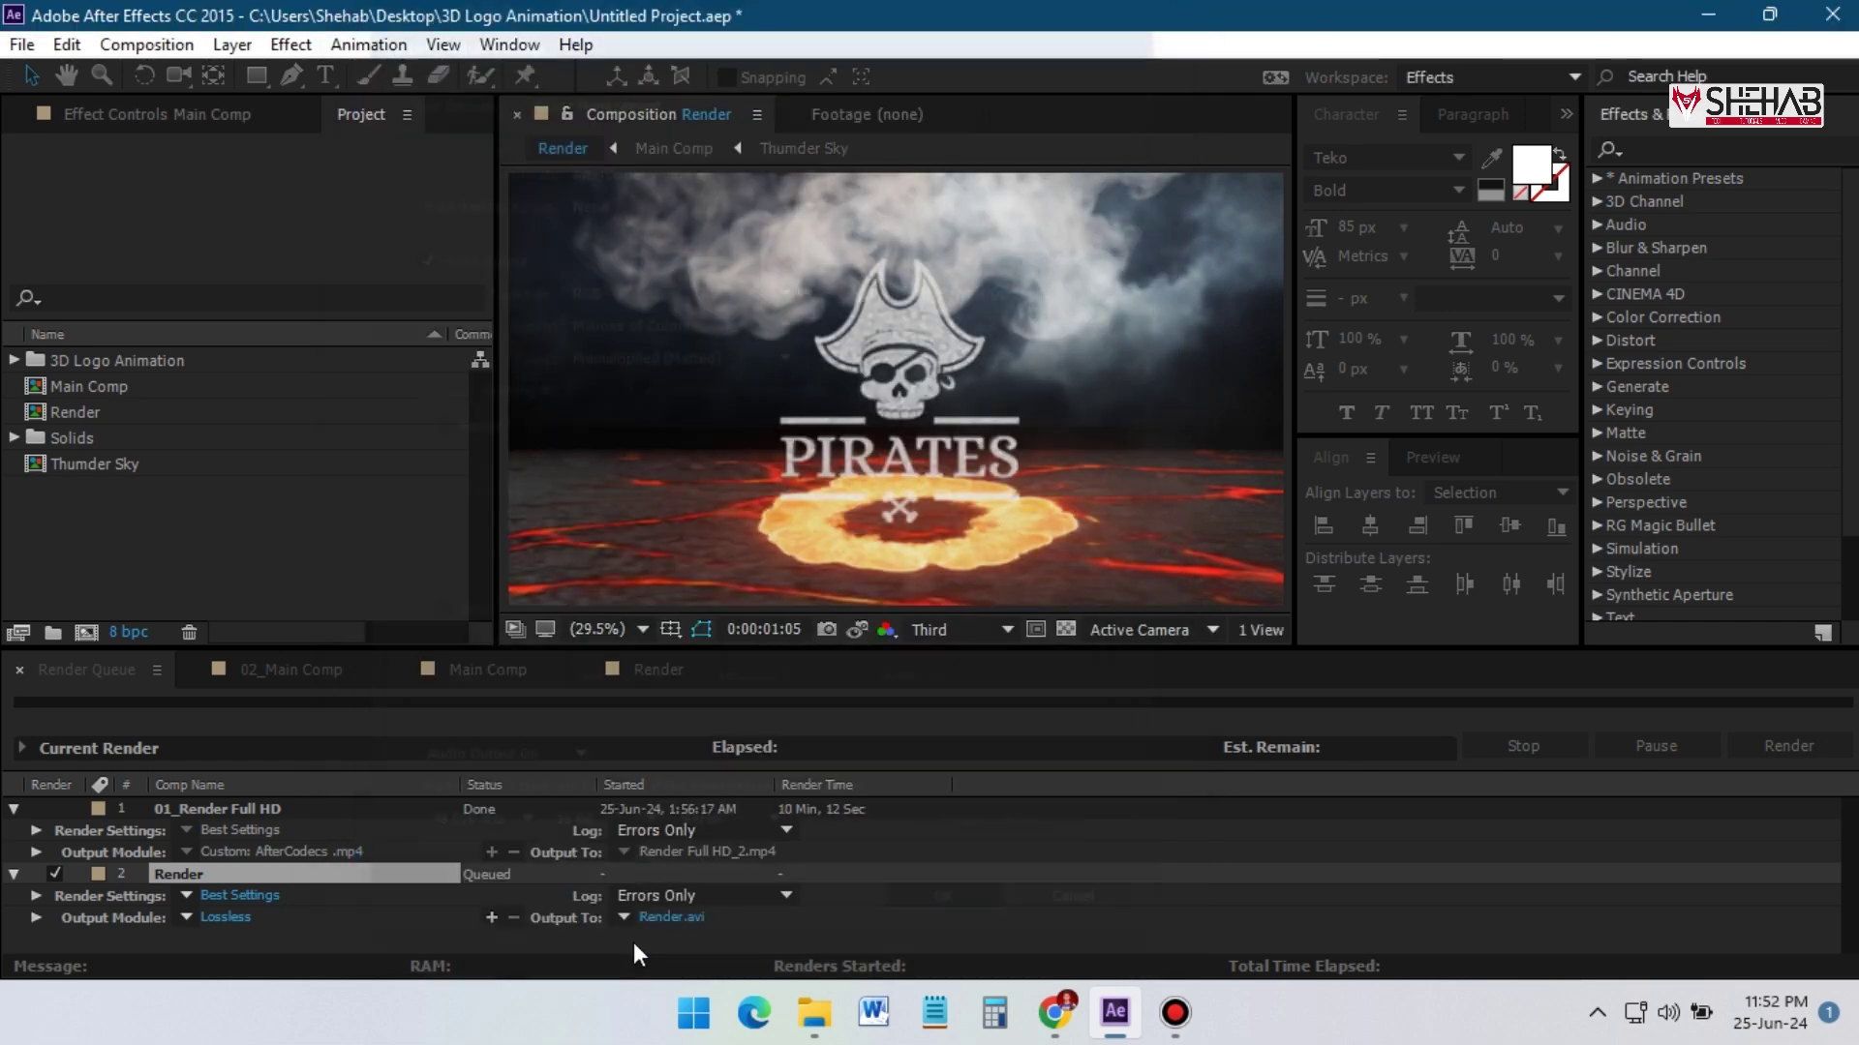
Save the render output as 'Render Full HD 2.mp4' in the 3D Logo Animation folder
{"action": "left_click", "coordinate": [678, 918]}
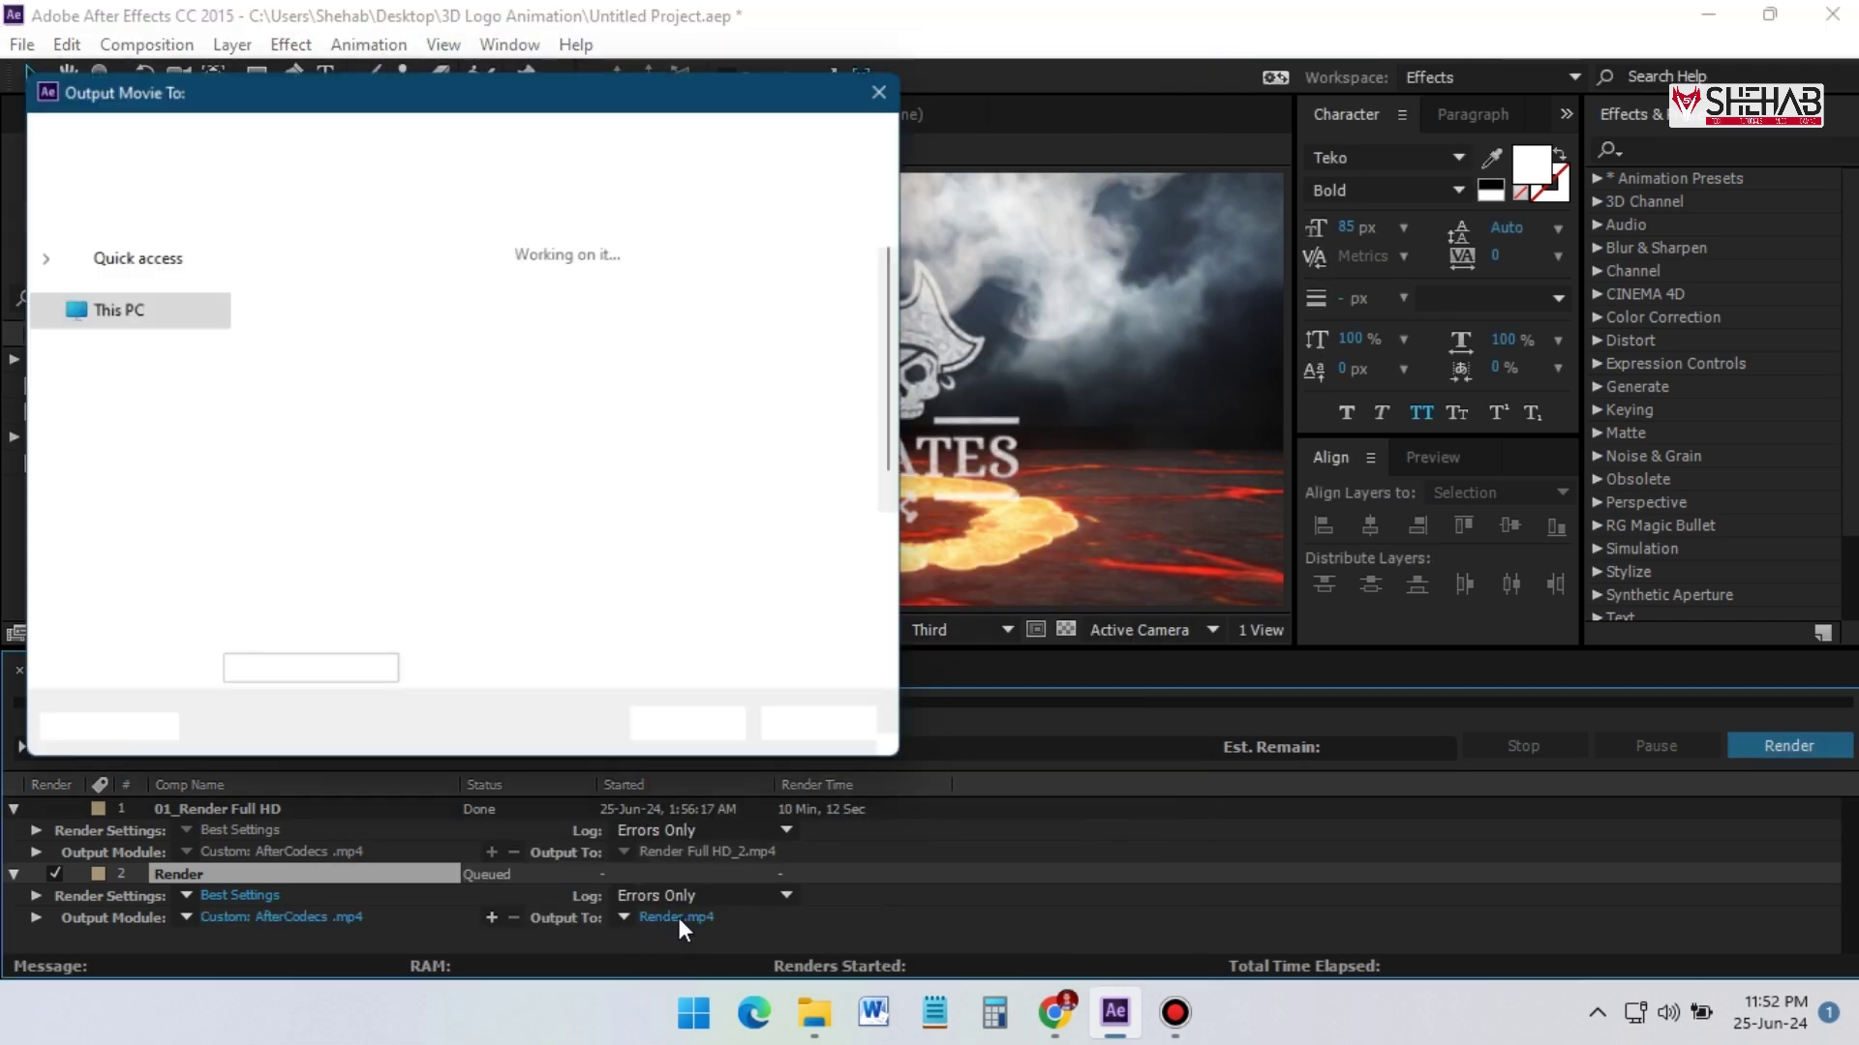
{"action": "scroll", "coordinate": [510, 523], "scroll_direction": "down", "scroll_amount": 1}
{"action": "left_click", "coordinate": [319, 455]}
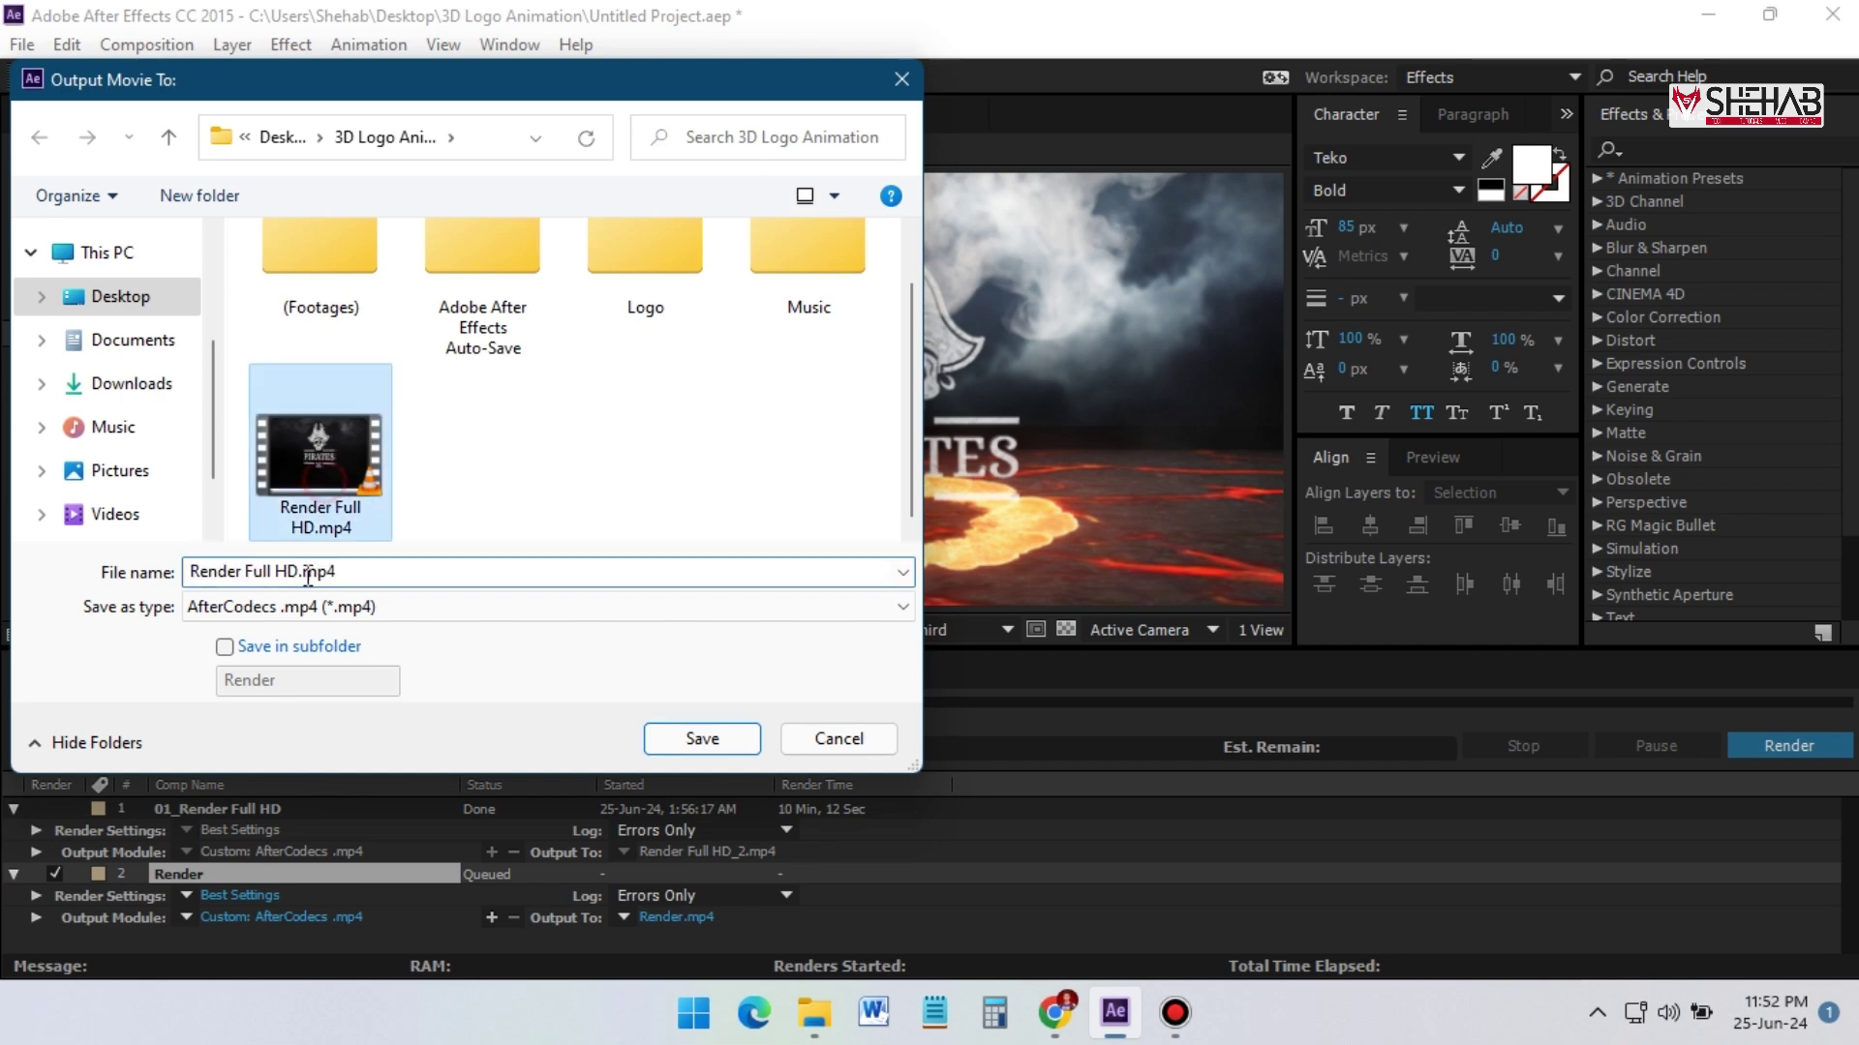
{"action": "left_click", "coordinate": [305, 571]}
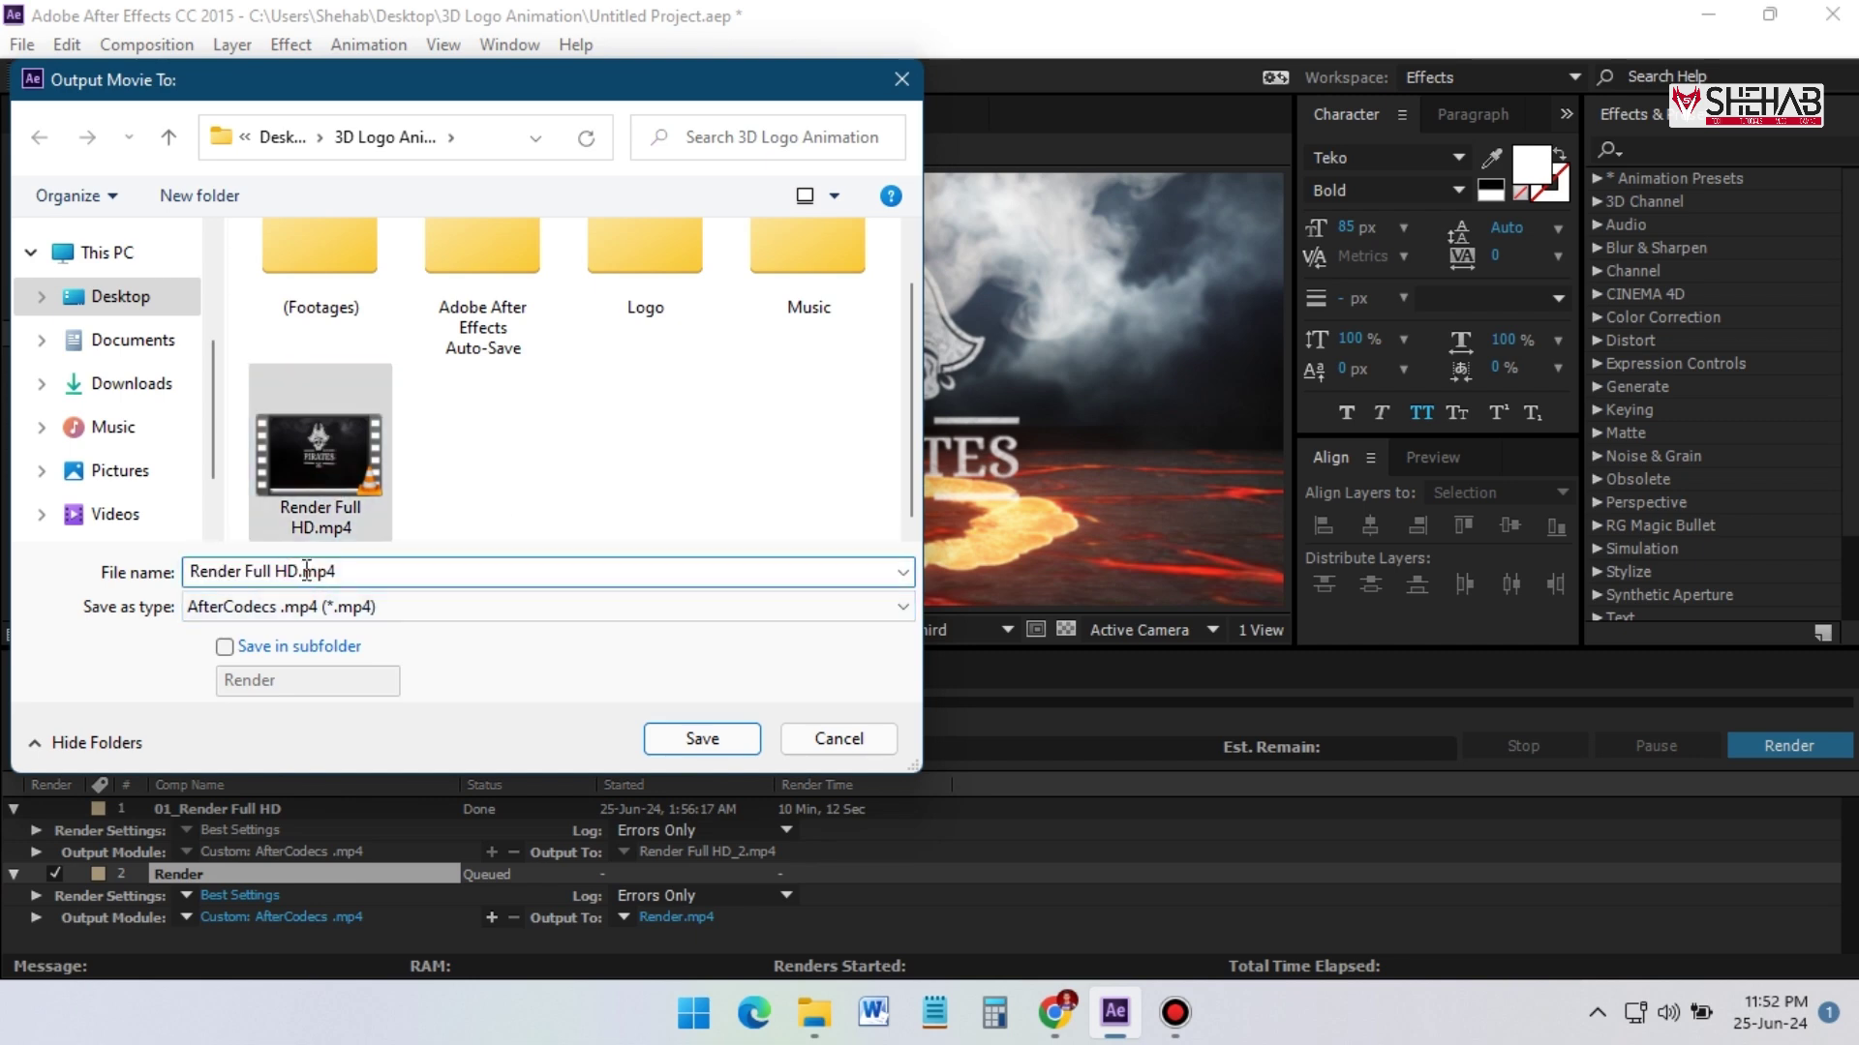
{"action": "type", "text": "2"}
{"action": "left_click", "coordinate": [703, 739]}
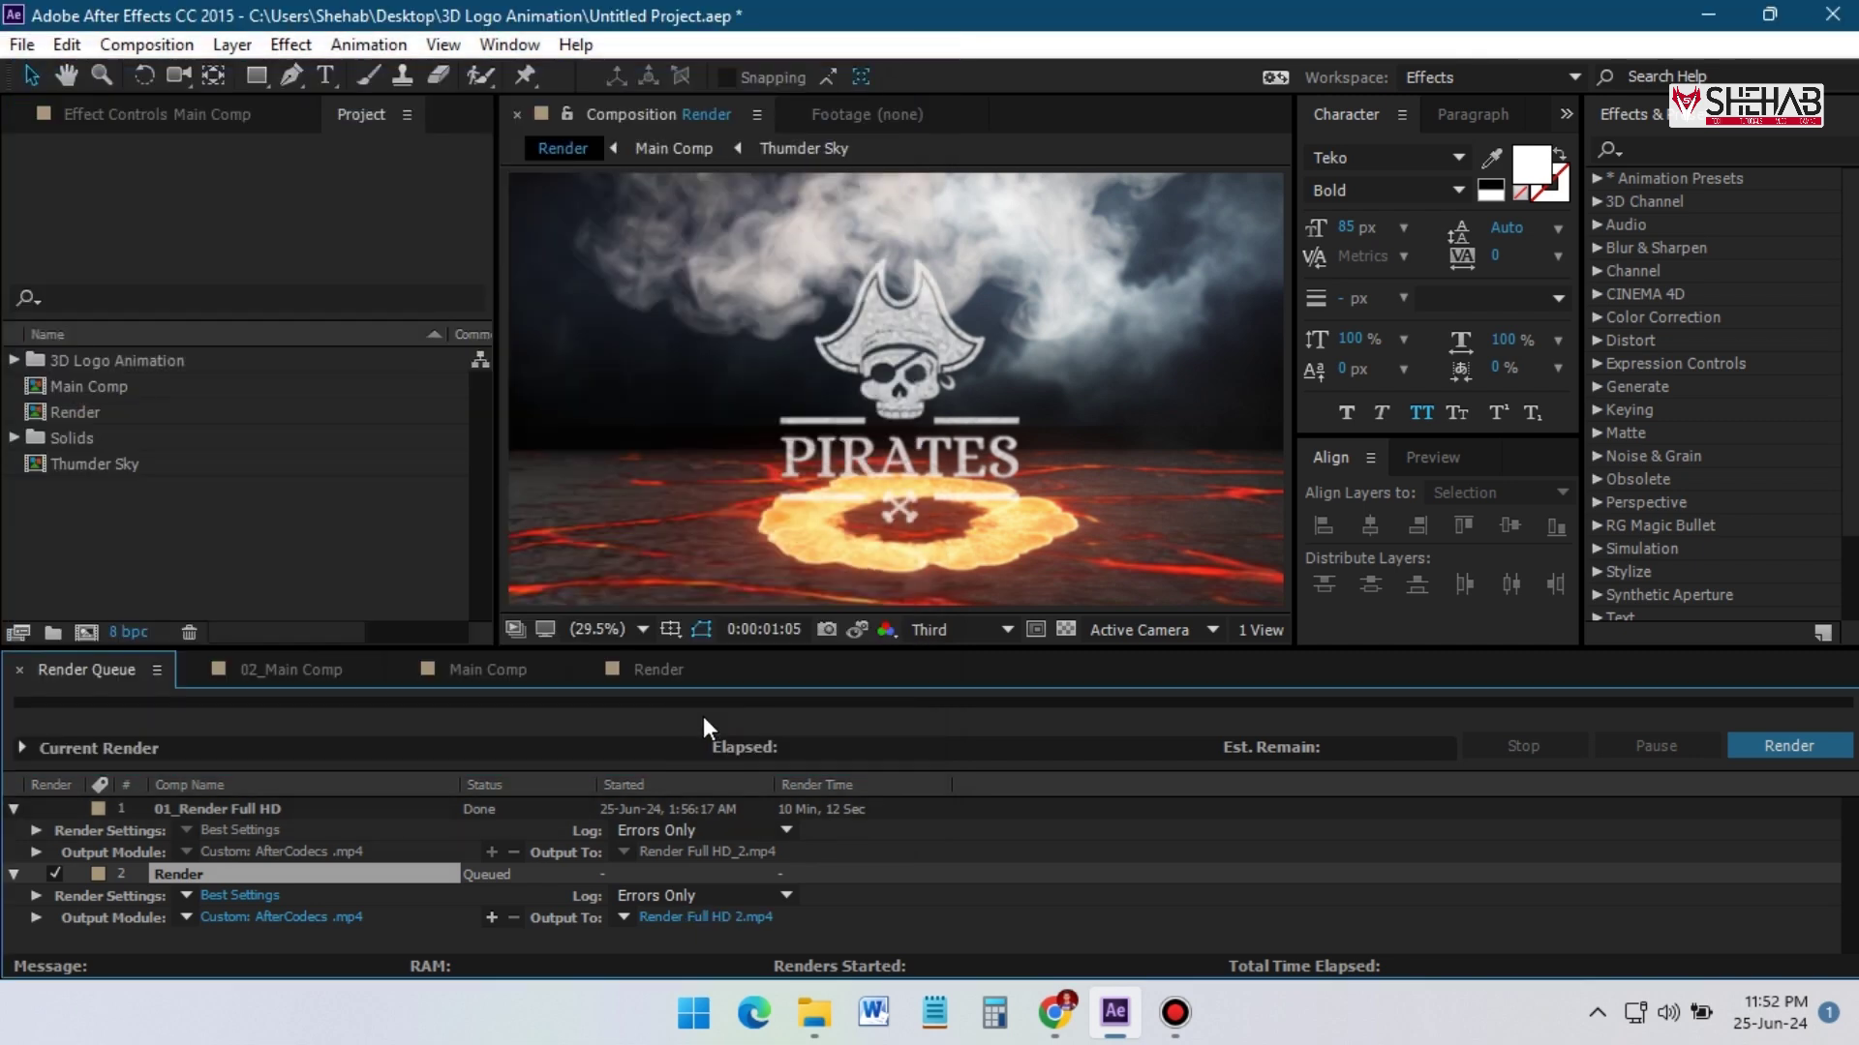
Start rendering the queued Render comp to Render Full HD 2.mp4
{"action": "left_click", "coordinate": [1781, 745]}
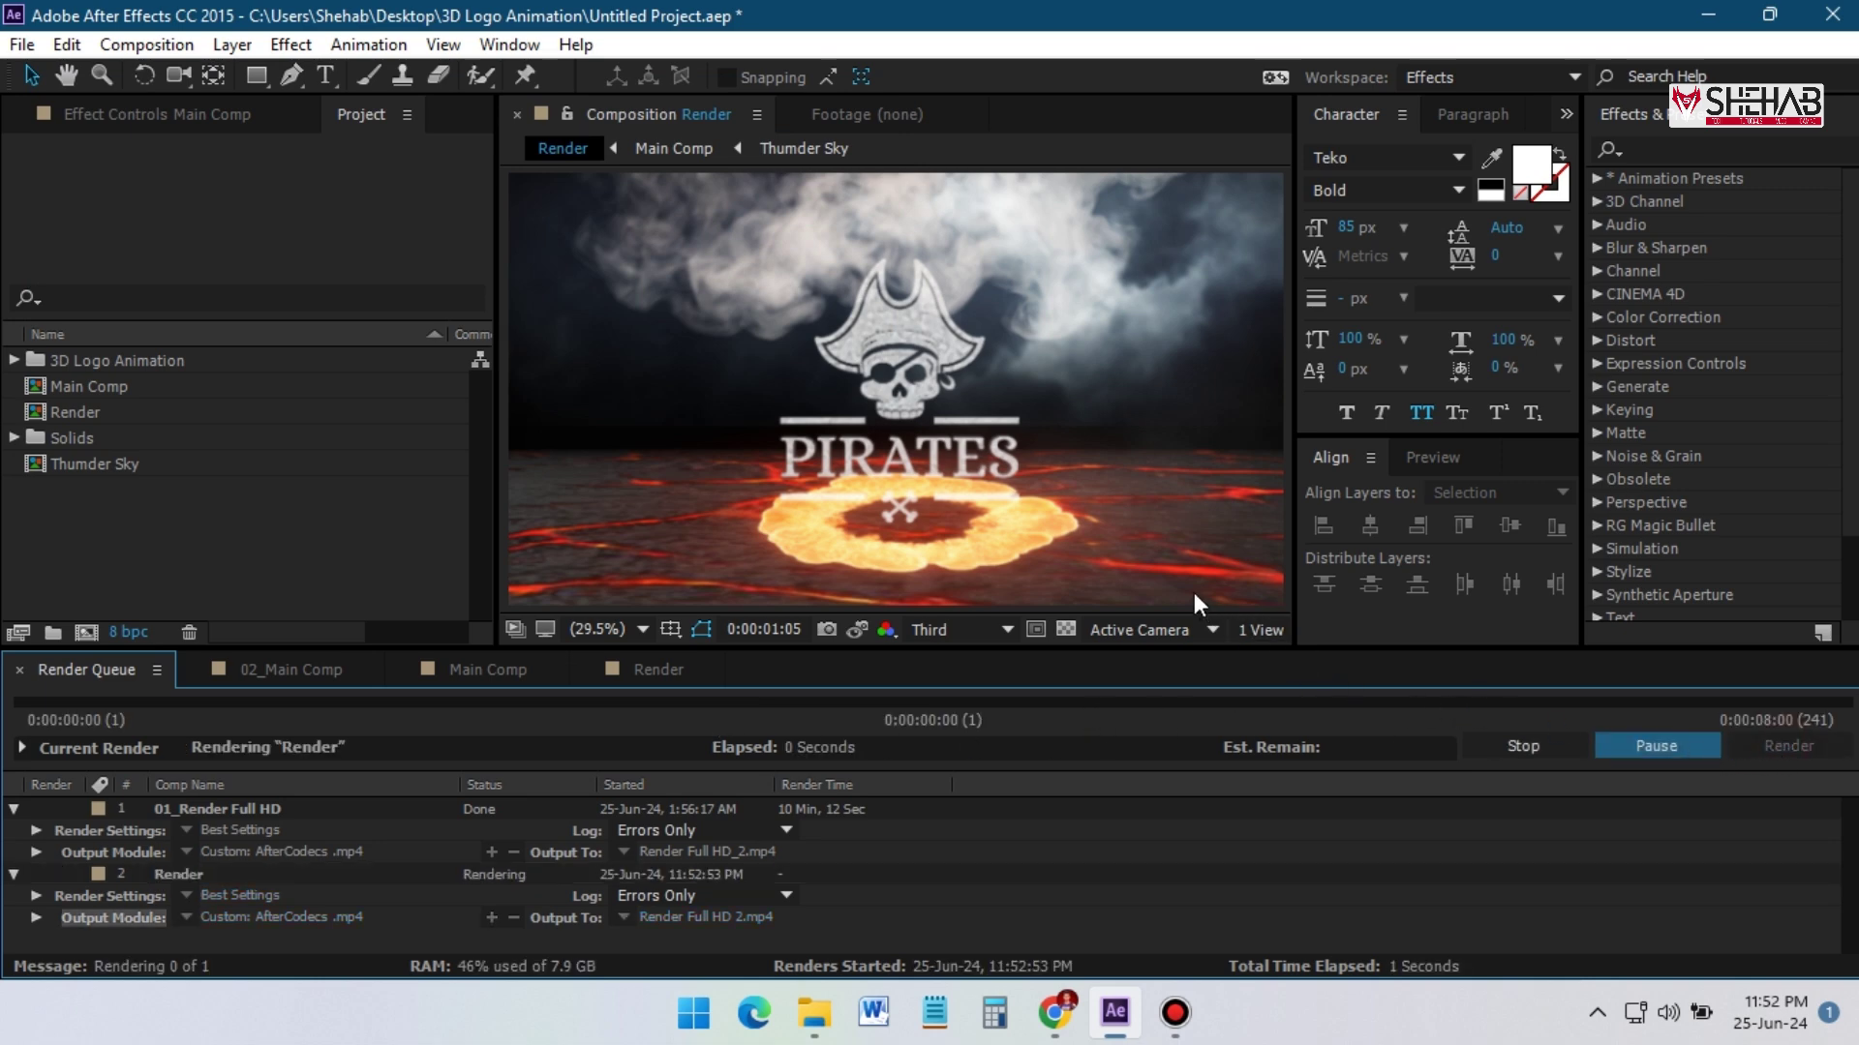